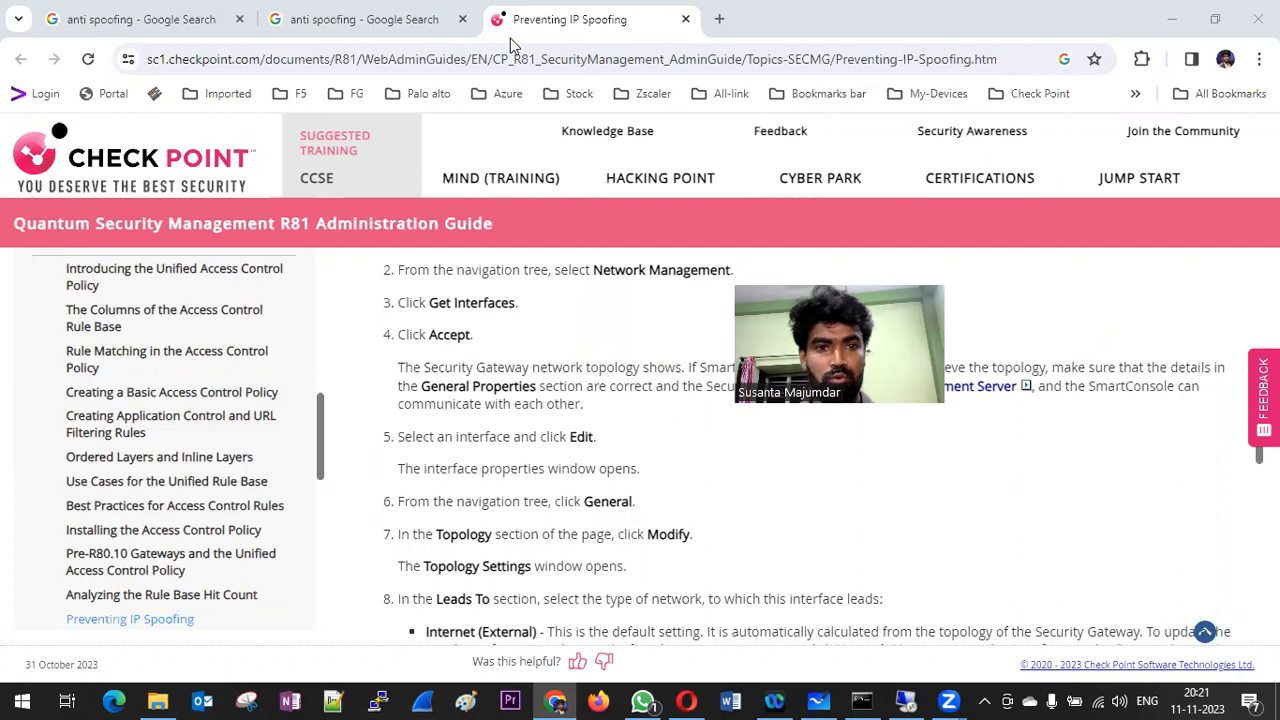
Step: Review the Google definition of anti spoofing and return to the Check Point Preventing IP Spoofing guide page
left_click(365, 19)
left_click(88, 18)
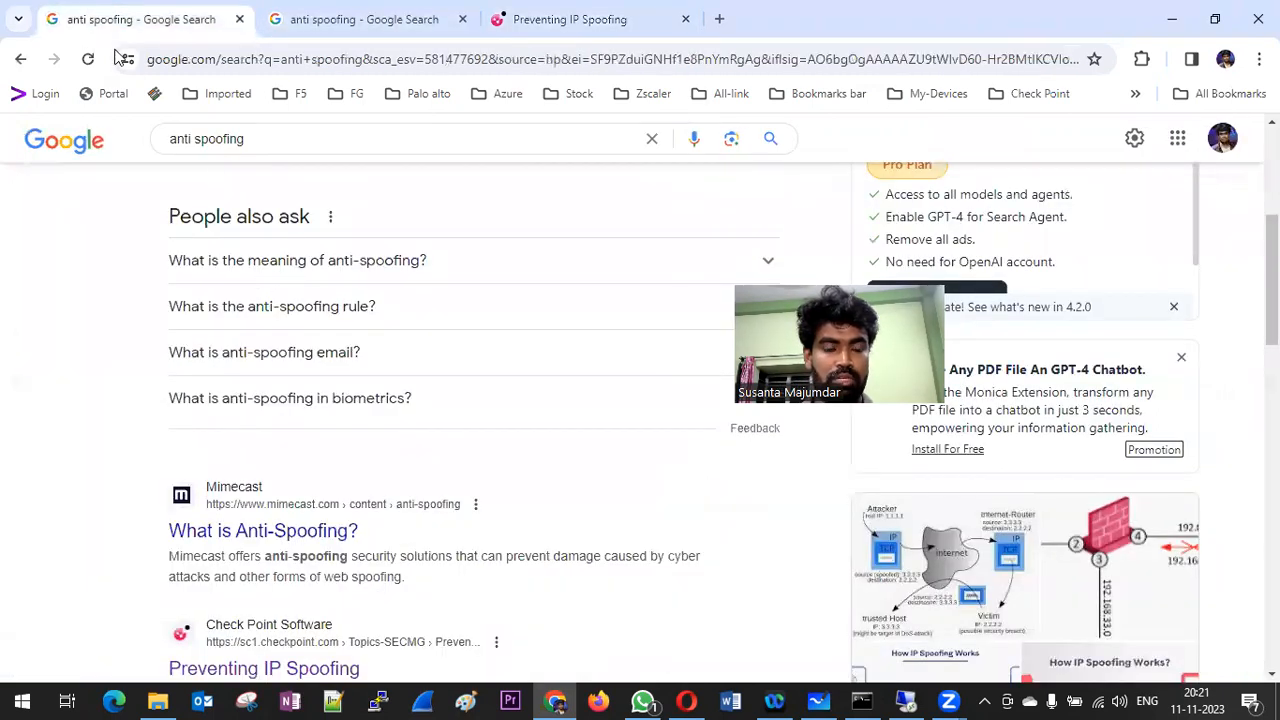
scroll(236, 250, "up", 5)
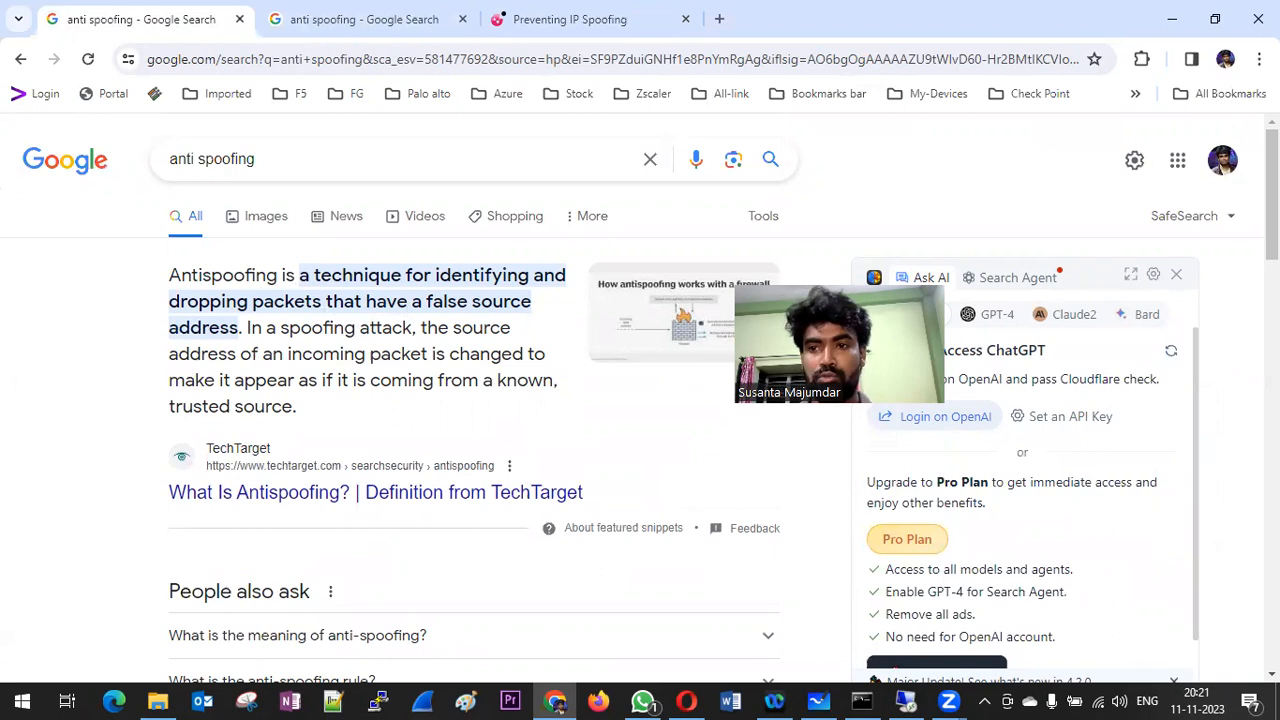
left_click(637, 28)
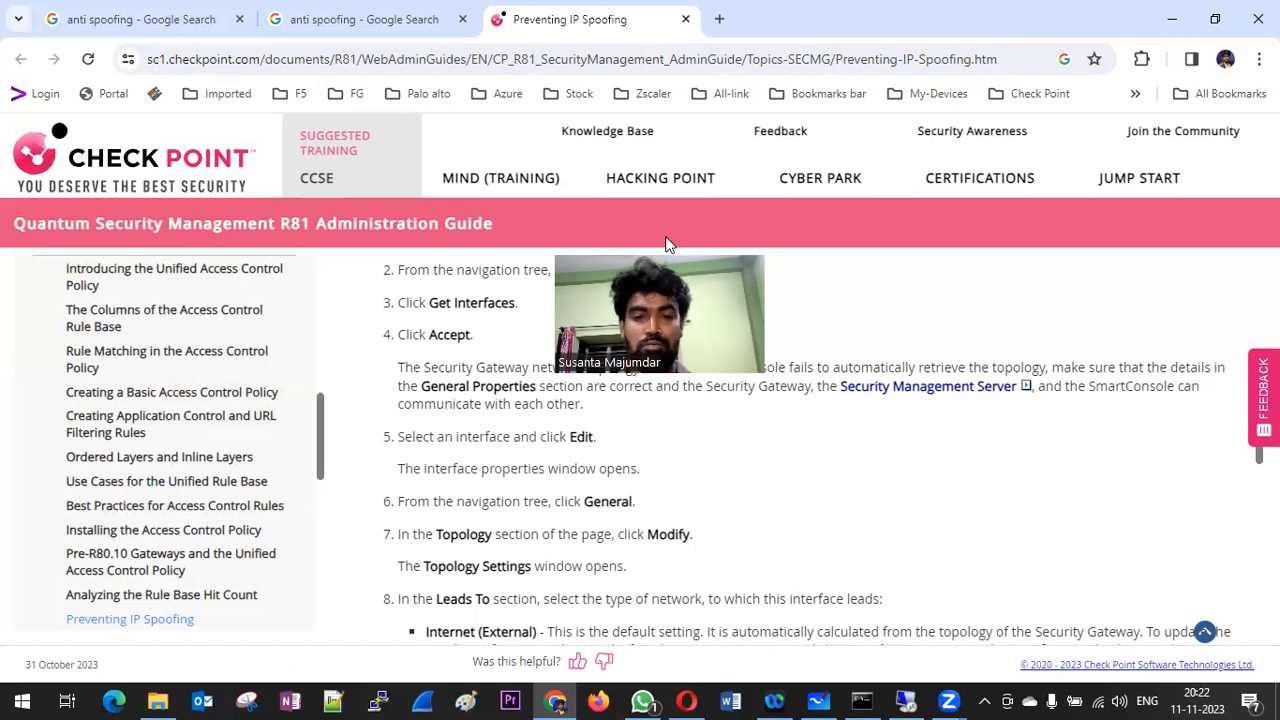
Step: Switch to Microsoft Whiteboard and draw a cloud connected by a line to a firewall box labelled FW
left_click(820, 700)
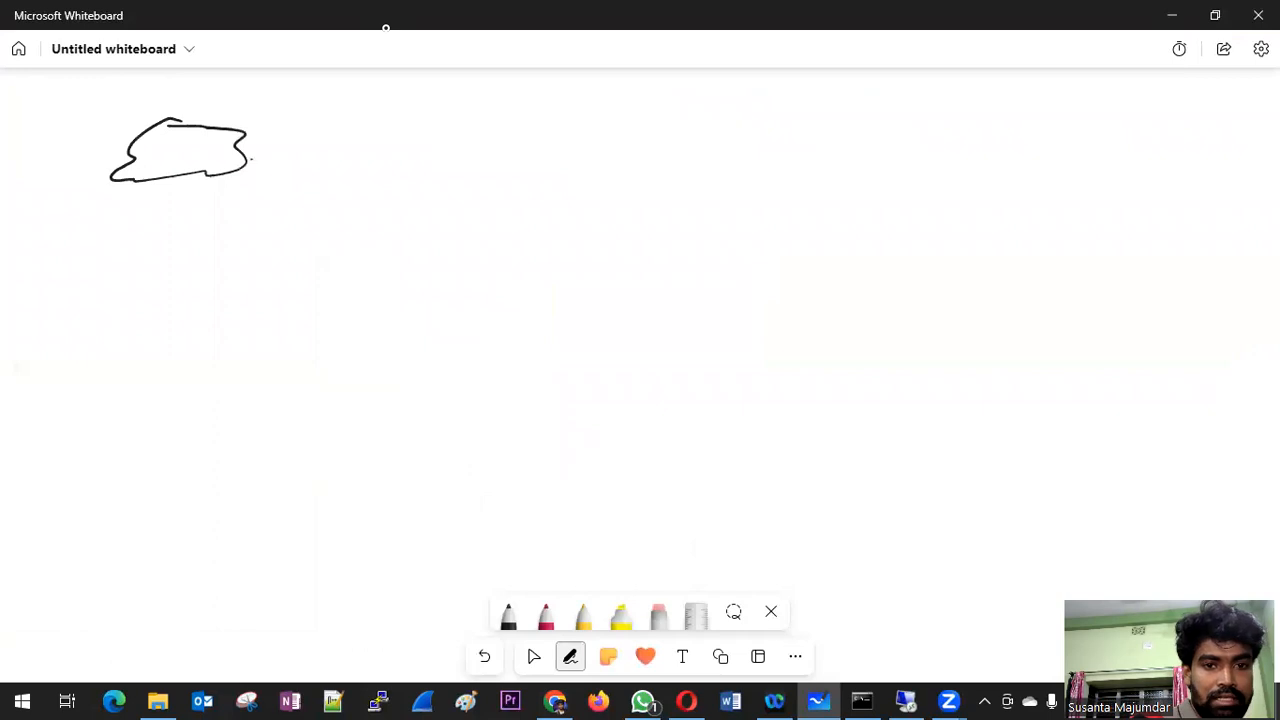
mouse_move(252, 160)
left_mouse_down()
mouse_move(491, 165)
mouse_move(505, 199)
left_mouse_up()
mouse_move(507, 134)
left_mouse_down()
mouse_move(540, 124)
mouse_move(511, 194)
left_mouse_up()
left_click_drag(549, 150, 549, 181)
mouse_move(546, 147)
left_mouse_down()
mouse_move(572, 162)
mouse_move(583, 143)
mouse_move(640, 151)
left_mouse_up()
Step: Draw a branch from the firewall's lower-left side to a LAN label and write its network 192.168.1.0/24
mouse_move(528, 205)
left_mouse_down()
mouse_move(490, 312)
mouse_move(374, 332)
left_mouse_up()
mouse_move(280, 366)
left_mouse_down()
mouse_move(315, 397)
mouse_move(353, 402)
left_mouse_up()
left_click_drag(191, 478, 193, 502)
left_click_drag(218, 483, 206, 498)
left_click_drag(230, 483, 398, 447)
left_click(259, 479)
left_click(340, 467)
left_click(368, 458)
mouse_move(446, 438)
left_mouse_down()
mouse_move(430, 460)
mouse_move(510, 446)
left_mouse_up()
left_click_drag(509, 440, 502, 462)
Step: Draw a branch from the firewall's right side labelled DMZ and write its network 172.16.0.0/24
mouse_move(690, 176)
left_mouse_down()
mouse_move(934, 284)
mouse_move(976, 282)
left_mouse_up()
mouse_move(976, 252)
left_mouse_down()
mouse_move(1000, 268)
mouse_move(978, 282)
left_mouse_up()
mouse_move(1028, 266)
left_mouse_down()
mouse_move(1054, 250)
mouse_move(1082, 266)
left_mouse_up()
left_click_drag(1104, 246, 1132, 260)
mouse_move(946, 354)
left_mouse_down()
mouse_move(946, 374)
mouse_move(972, 374)
mouse_move(1052, 346)
left_mouse_up()
left_click(1038, 348)
mouse_move(1086, 334)
left_mouse_down()
mouse_move(1062, 346)
mouse_move(1192, 318)
left_mouse_up()
left_click(1099, 338)
mouse_move(1216, 308)
left_mouse_down()
mouse_move(1202, 330)
mouse_move(1276, 330)
left_mouse_up()
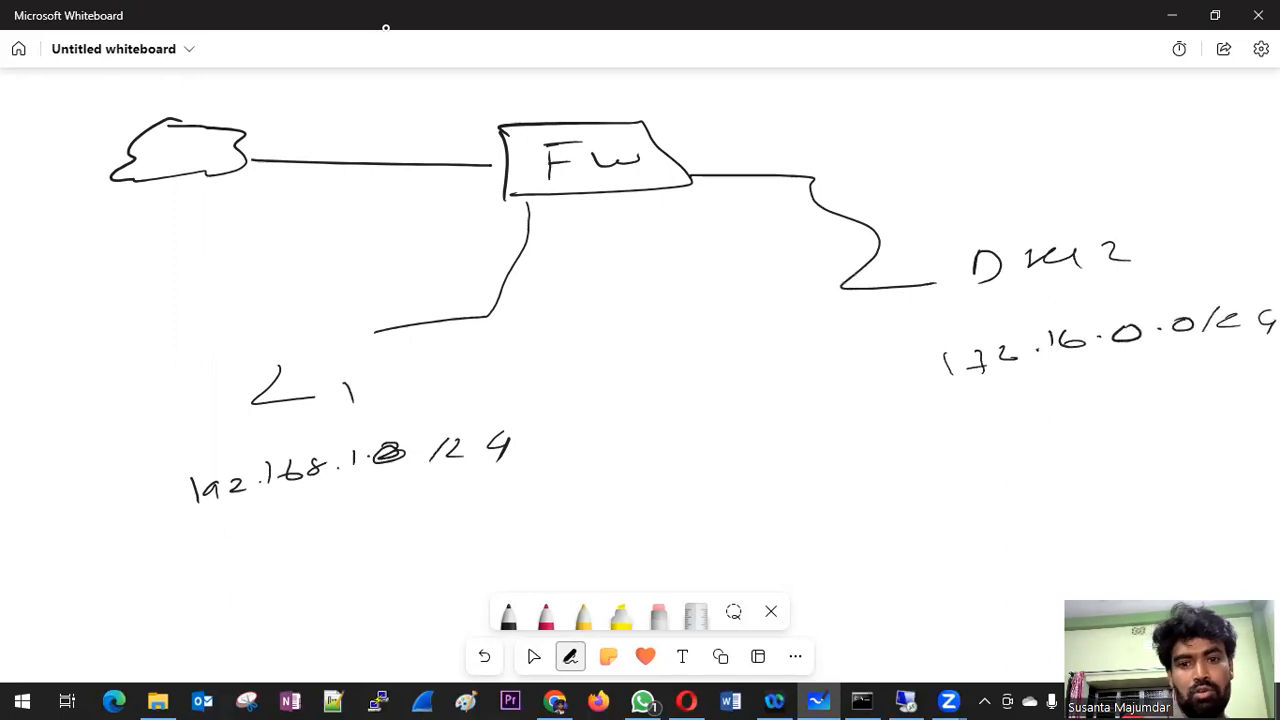
Step: Draw a third branch running down from the firewall and handwrite its 10.0.0.0 network with a prefix at the end
mouse_move(646, 206)
left_mouse_down()
mouse_move(668, 292)
mouse_move(758, 467)
mouse_move(718, 518)
mouse_move(754, 503)
left_mouse_up()
left_click(792, 507)
mouse_move(830, 494)
left_mouse_down()
mouse_move(905, 484)
mouse_move(886, 492)
left_mouse_up()
left_click(860, 498)
left_click(948, 492)
mouse_move(986, 480)
left_mouse_down()
mouse_move(970, 490)
mouse_move(988, 482)
left_mouse_up()
left_click_drag(1026, 476, 1004, 498)
left_click_drag(1078, 479, 1097, 490)
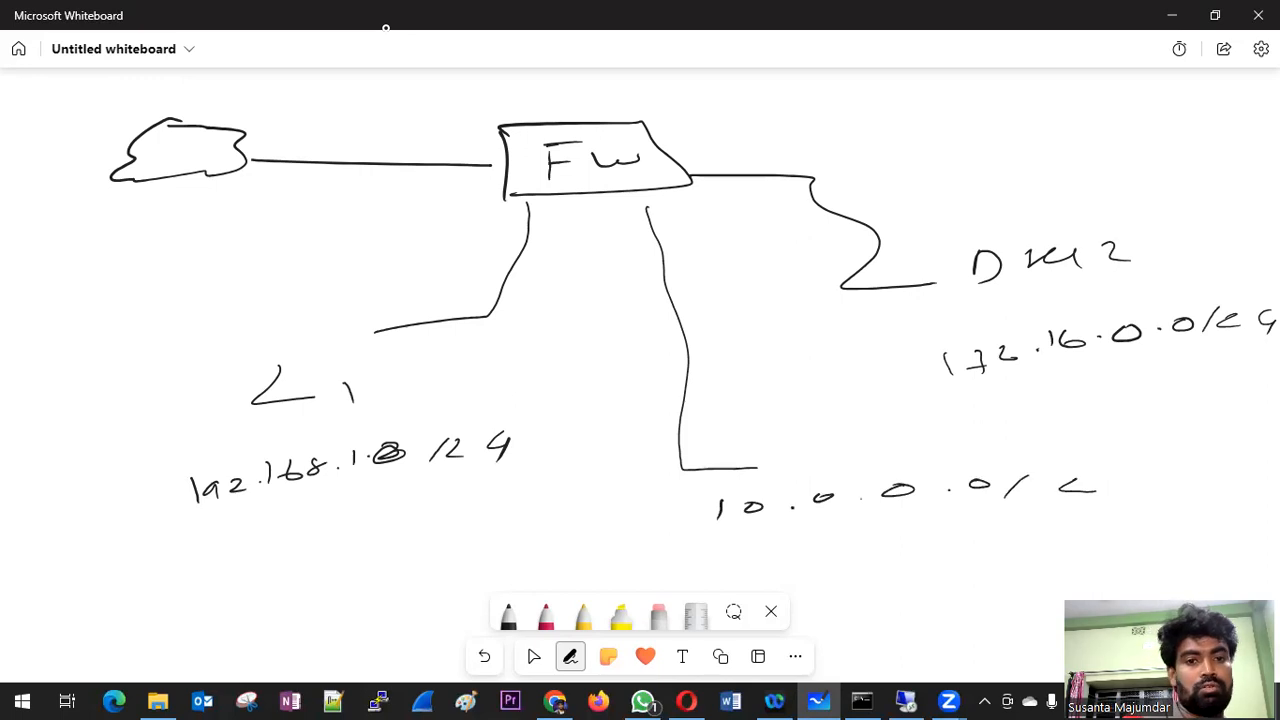
Step: Draw arrows along the firewall-to-cloud link and above the cloud, and write an underlined 0.0.0.0/0 beneath the cloud
mouse_move(522, 168)
left_mouse_down()
mouse_move(266, 156)
mouse_move(296, 158)
left_mouse_up()
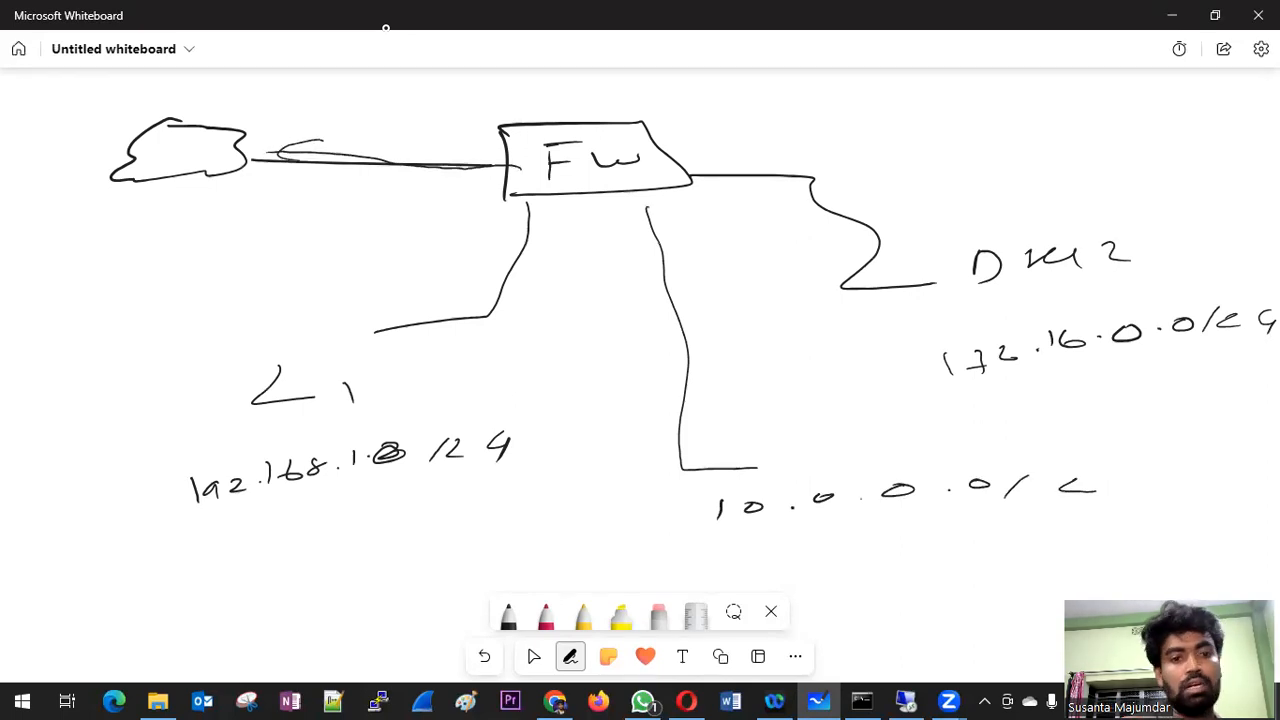
left_click(146, 235)
mouse_move(98, 221)
left_mouse_down()
mouse_move(213, 222)
mouse_move(208, 211)
left_mouse_up()
left_click(184, 225)
left_click(227, 220)
left_click_drag(256, 209, 294, 220)
left_click_drag(350, 204, 324, 210)
left_click_drag(70, 268, 432, 226)
mouse_move(330, 193)
left_mouse_down()
mouse_move(400, 195)
mouse_move(362, 228)
left_mouse_up()
left_click_drag(258, 188, 320, 187)
mouse_move(126, 110)
left_mouse_down()
mouse_move(242, 108)
mouse_move(245, 121)
left_mouse_up()
left_click(530, 652)
left_click(570, 656)
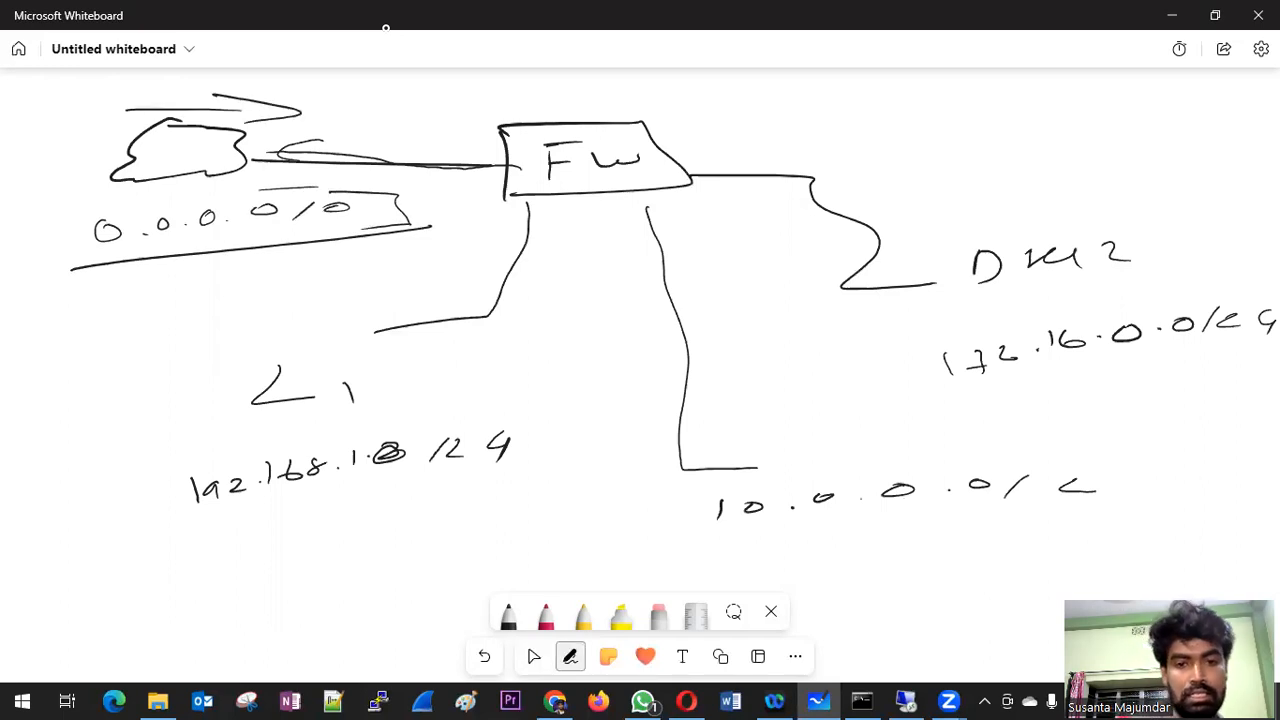
Step: Draw marks across the LAN and 10.0.0.0 branches and an arrow on the DMZ branch pointing to the firewall
left_click_drag(484, 339, 550, 318)
mouse_move(646, 318)
left_mouse_down()
mouse_move(690, 304)
mouse_move(694, 316)
left_mouse_up()
mouse_move(862, 195)
left_mouse_down()
mouse_move(800, 181)
mouse_move(840, 168)
left_mouse_up()
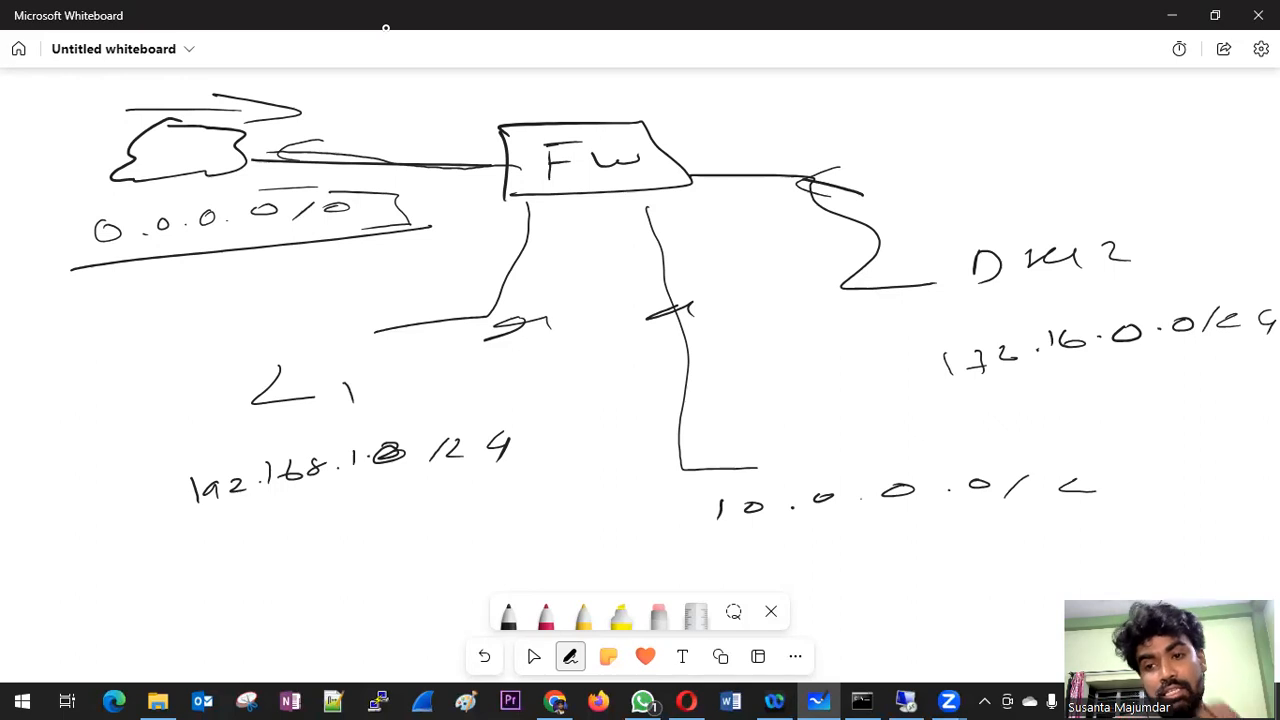
Step: Trace the path from the DMZ network to the firewall's interface and underline 172.16 in its address
mouse_move(1008, 324)
left_mouse_down()
mouse_move(856, 290)
mouse_move(838, 228)
mouse_move(694, 181)
left_mouse_up()
mouse_move(720, 186)
left_mouse_down()
mouse_move(694, 190)
mouse_move(674, 172)
mouse_move(702, 182)
mouse_move(678, 176)
mouse_move(702, 170)
left_mouse_up()
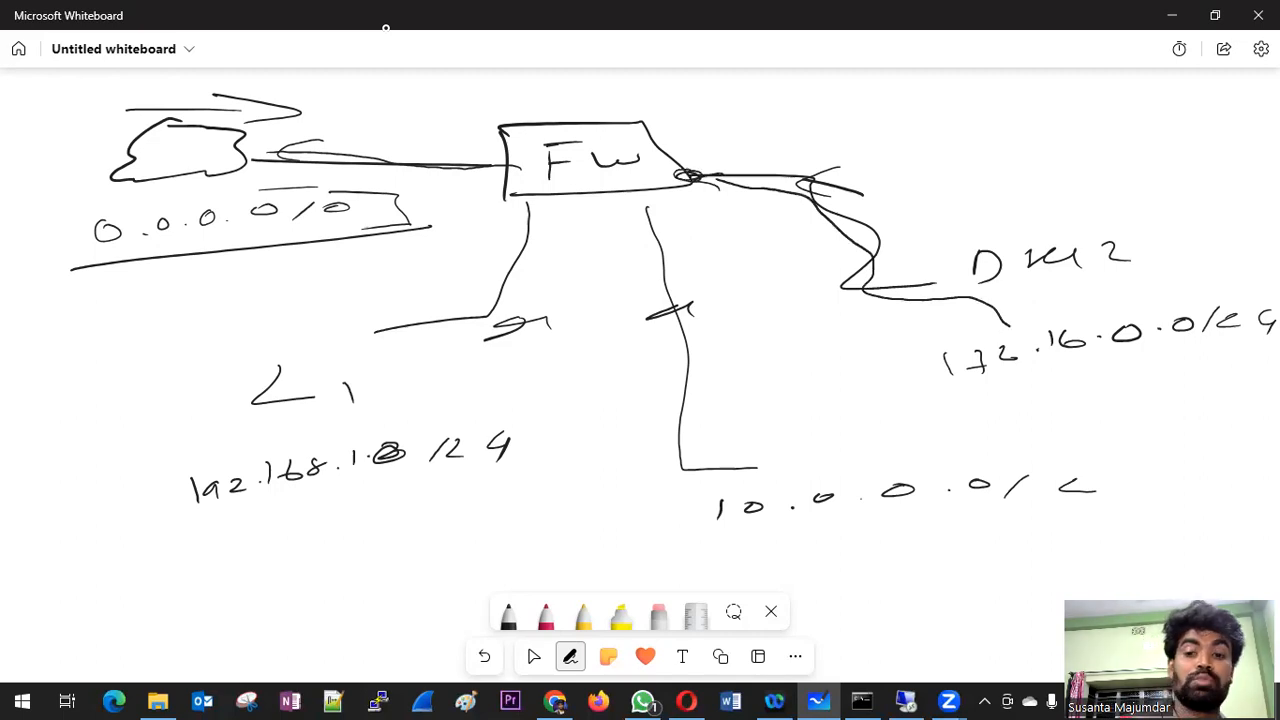
key("space")
left_click_drag(950, 382, 1088, 366)
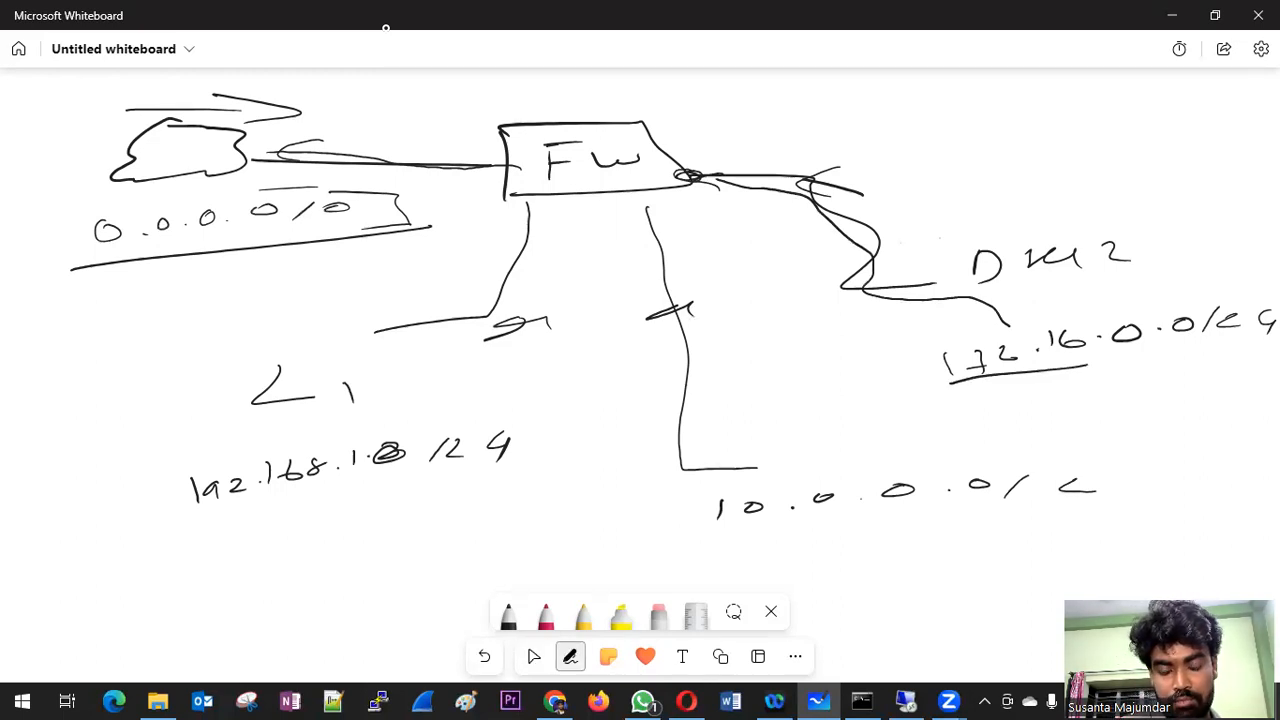
Step: Draw a labelled switch box at the end of the 10.0.0.0 branch with three host boxes connected below it
left_click_drag(668, 468, 806, 465)
mouse_move(668, 470)
left_mouse_down()
mouse_move(820, 500)
mouse_move(826, 468)
left_mouse_up()
mouse_move(710, 479)
left_mouse_down()
mouse_move(718, 492)
mouse_move(738, 483)
left_mouse_up()
mouse_move(741, 479)
left_mouse_down()
mouse_move(755, 482)
mouse_move(742, 488)
left_mouse_up()
left_click_drag(668, 514, 592, 538)
mouse_move(494, 551)
left_mouse_down()
mouse_move(564, 549)
mouse_move(498, 577)
left_mouse_up()
left_click_drag(586, 551, 580, 566)
mouse_move(742, 511)
left_mouse_down()
mouse_move(744, 538)
mouse_move(776, 536)
mouse_move(738, 560)
left_mouse_up()
left_click_drag(742, 558, 792, 546)
mouse_move(816, 498)
left_mouse_down()
mouse_move(926, 532)
mouse_move(862, 544)
left_mouse_up()
left_click_drag(862, 544, 920, 540)
Step: Label the three hosts under the switch 10.1, 10.2 and 10.3
left_click_drag(388, 592, 390, 610)
left_click_drag(412, 596, 454, 604)
left_click(432, 601)
mouse_move(780, 580)
left_mouse_down()
mouse_move(780, 594)
mouse_move(854, 589)
left_mouse_up()
left_click_drag(940, 563, 941, 577)
left_click_drag(970, 563, 998, 572)
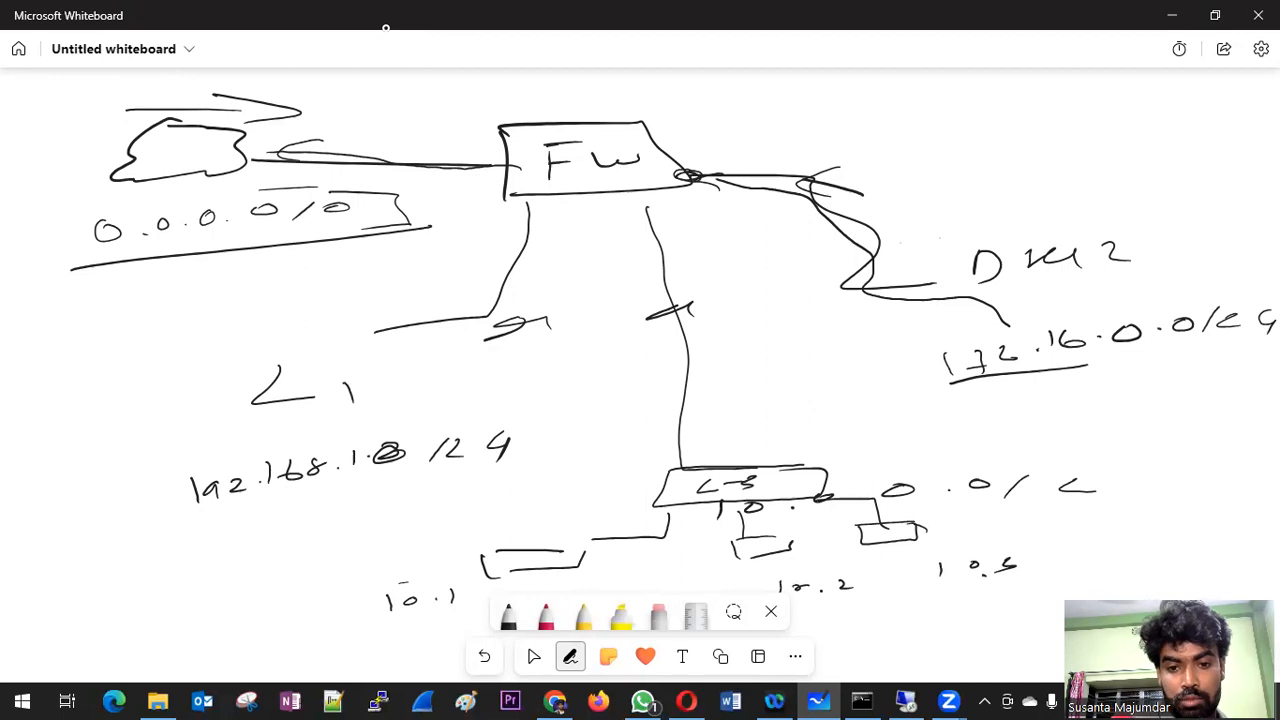
Step: Trace the 10.1 host's path into the switch, note a 10.0 address beside the firewall's branch, and add an arrow at the host
mouse_move(550, 568)
left_mouse_down()
mouse_move(660, 545)
mouse_move(692, 482)
mouse_move(669, 476)
left_mouse_up()
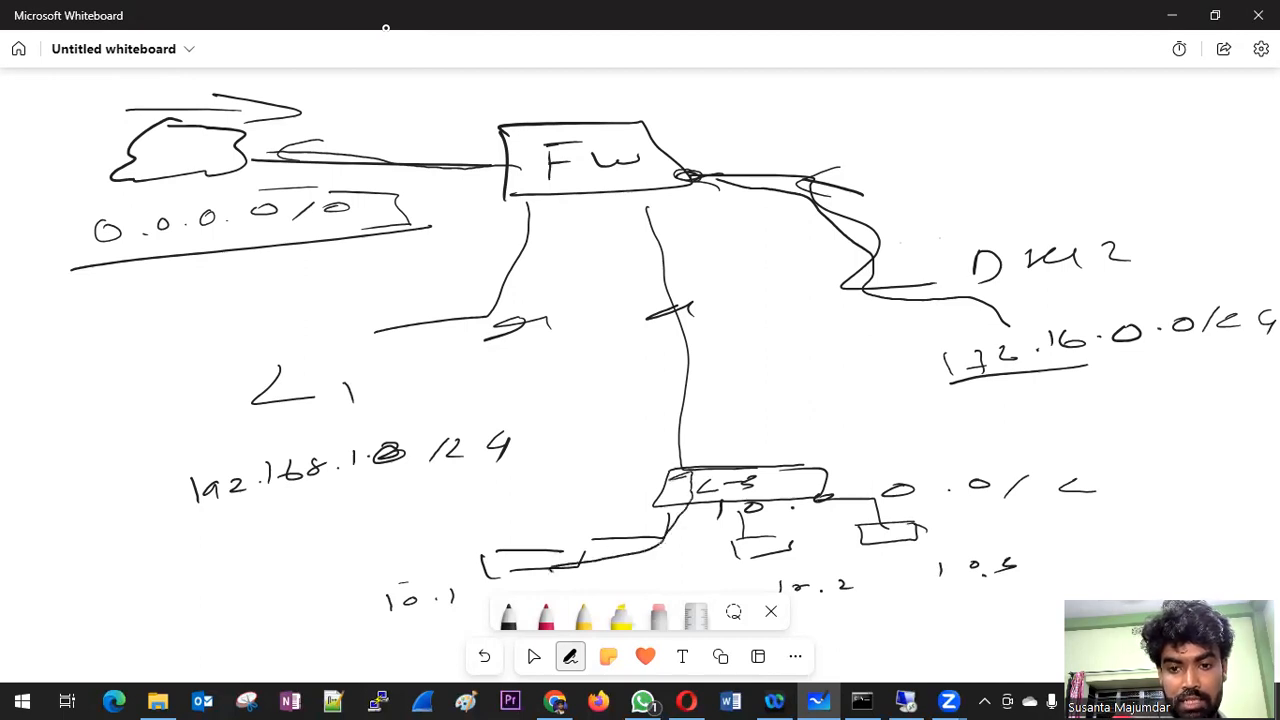
mouse_move(675, 216)
left_mouse_down()
mouse_move(676, 231)
mouse_move(708, 229)
left_mouse_up()
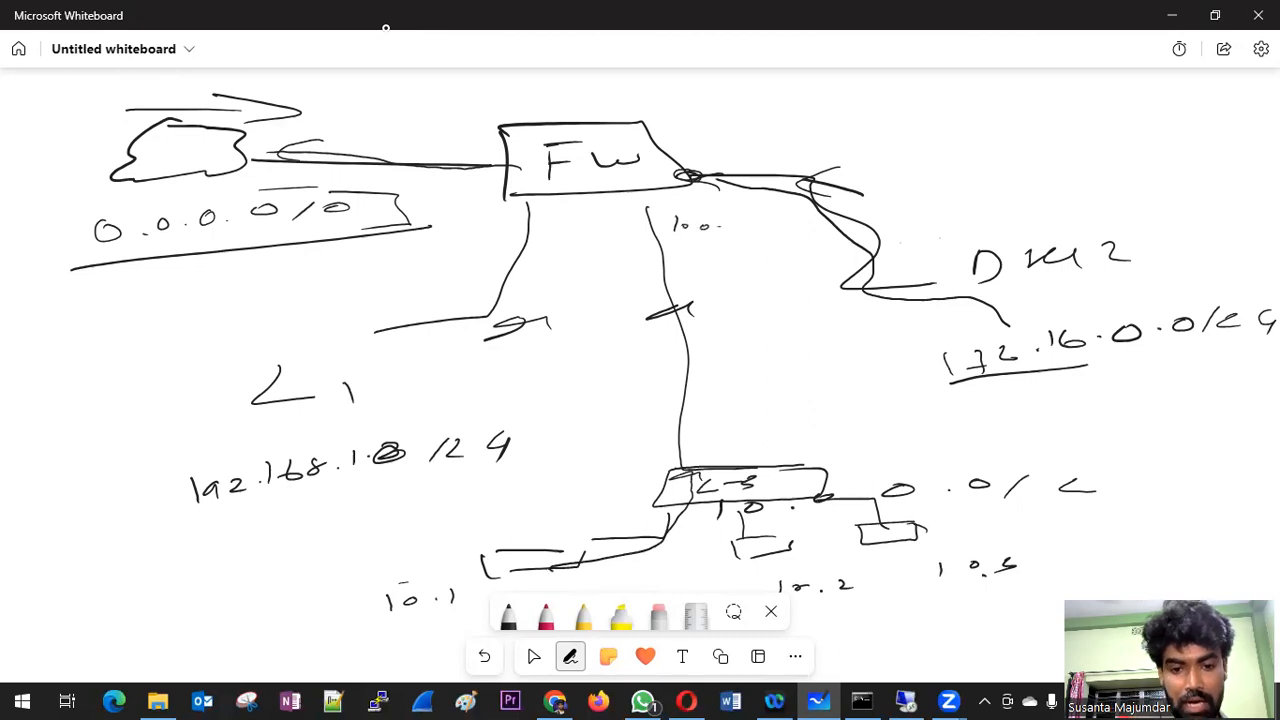
left_click_drag(376, 572, 443, 569)
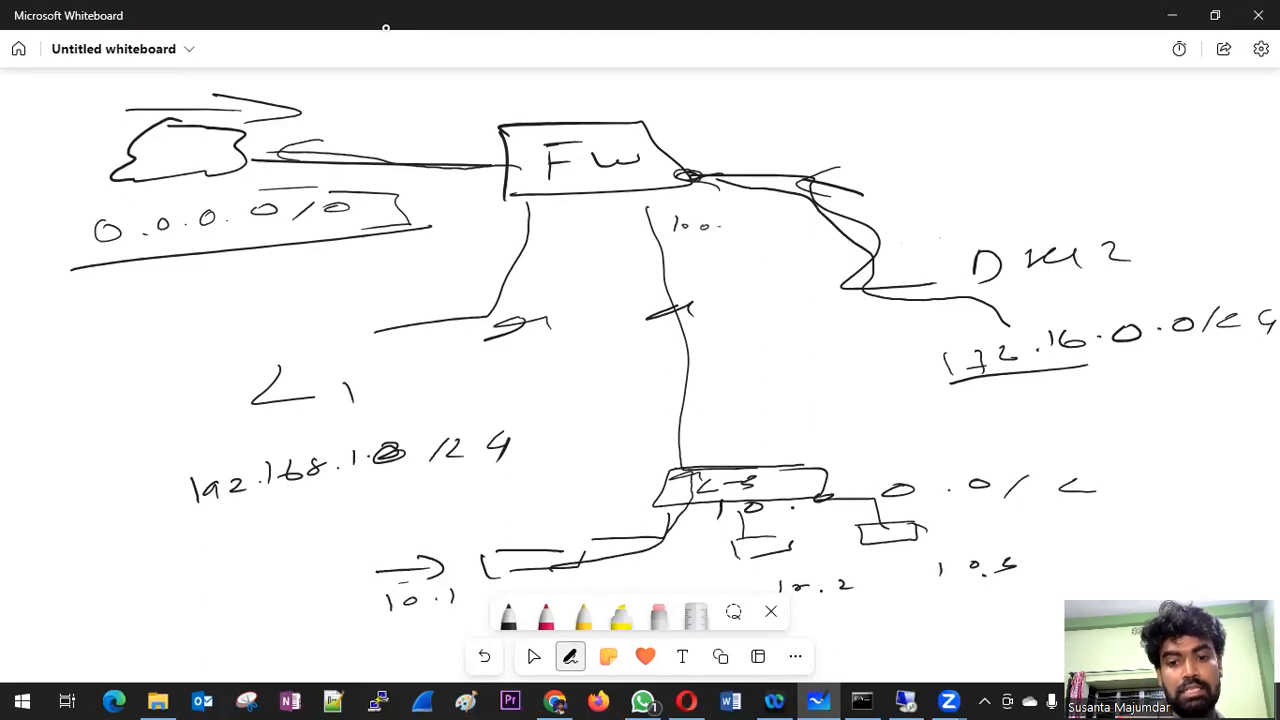
left_click(528, 645)
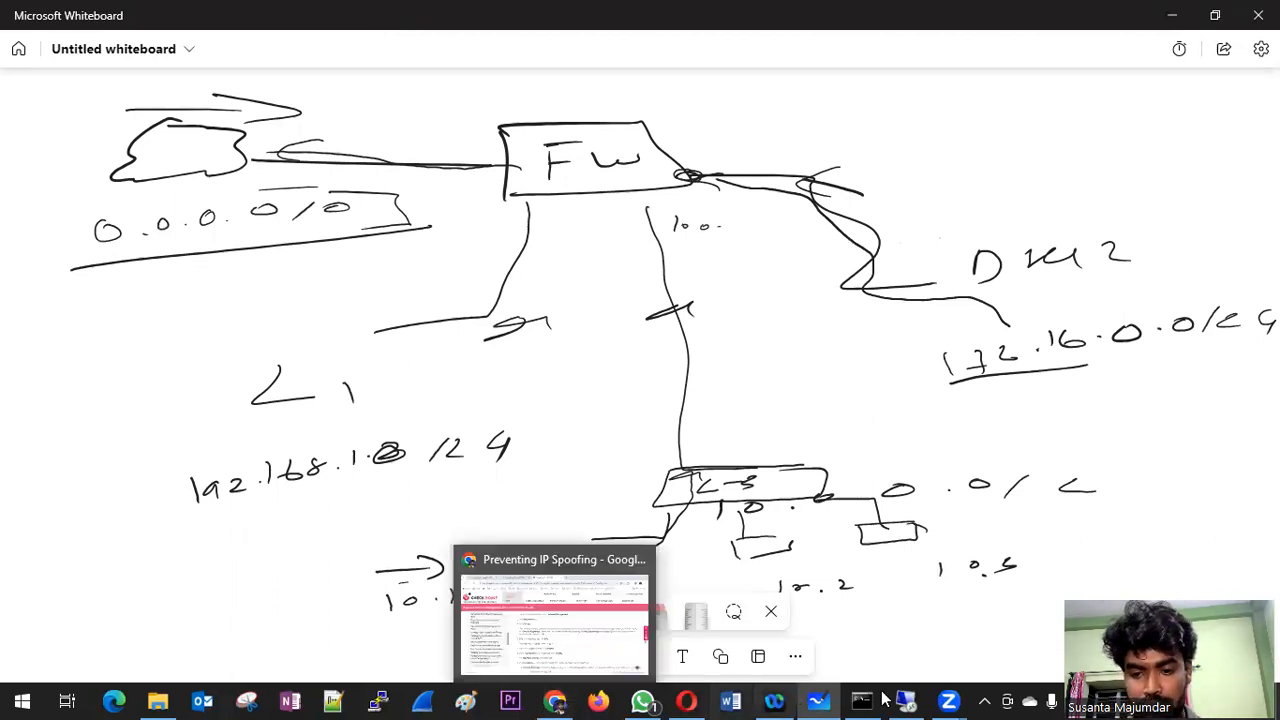
Step: Switch to Check Point SmartConsole and look over the SMS and SG-1 entries in the gateway list
mouse_move(905, 700)
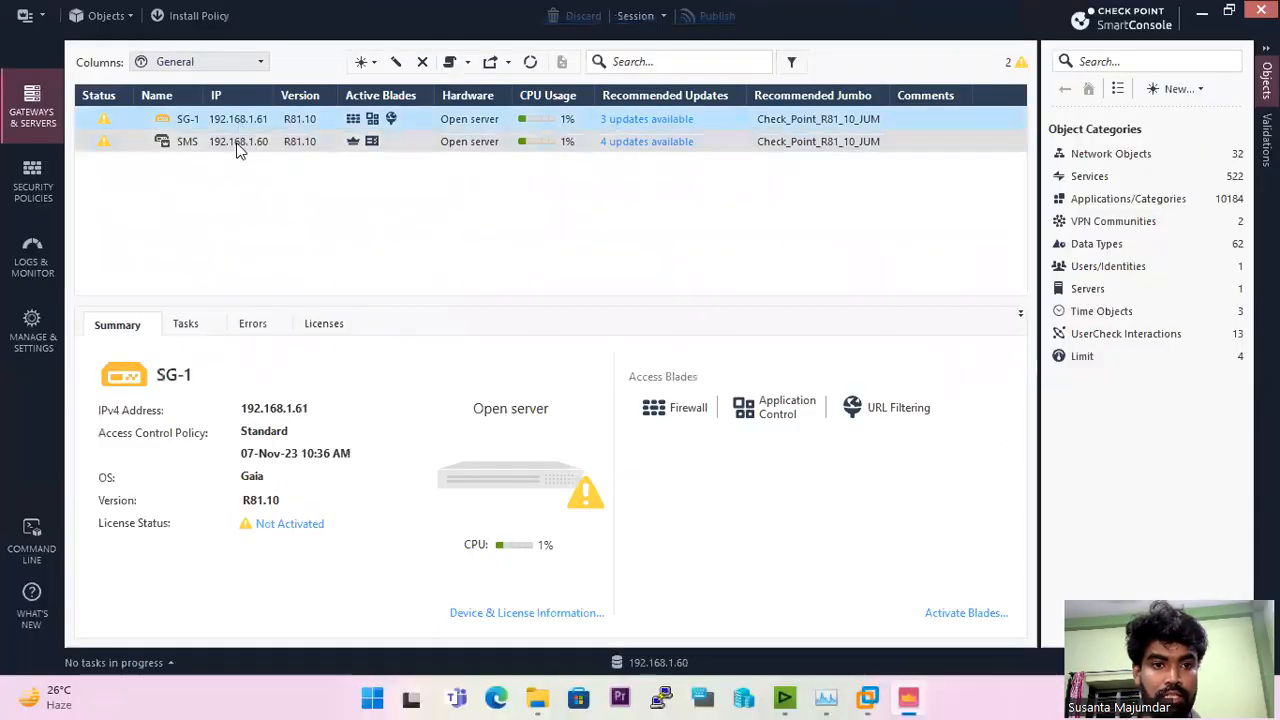
left_click(238, 145)
left_click(238, 123)
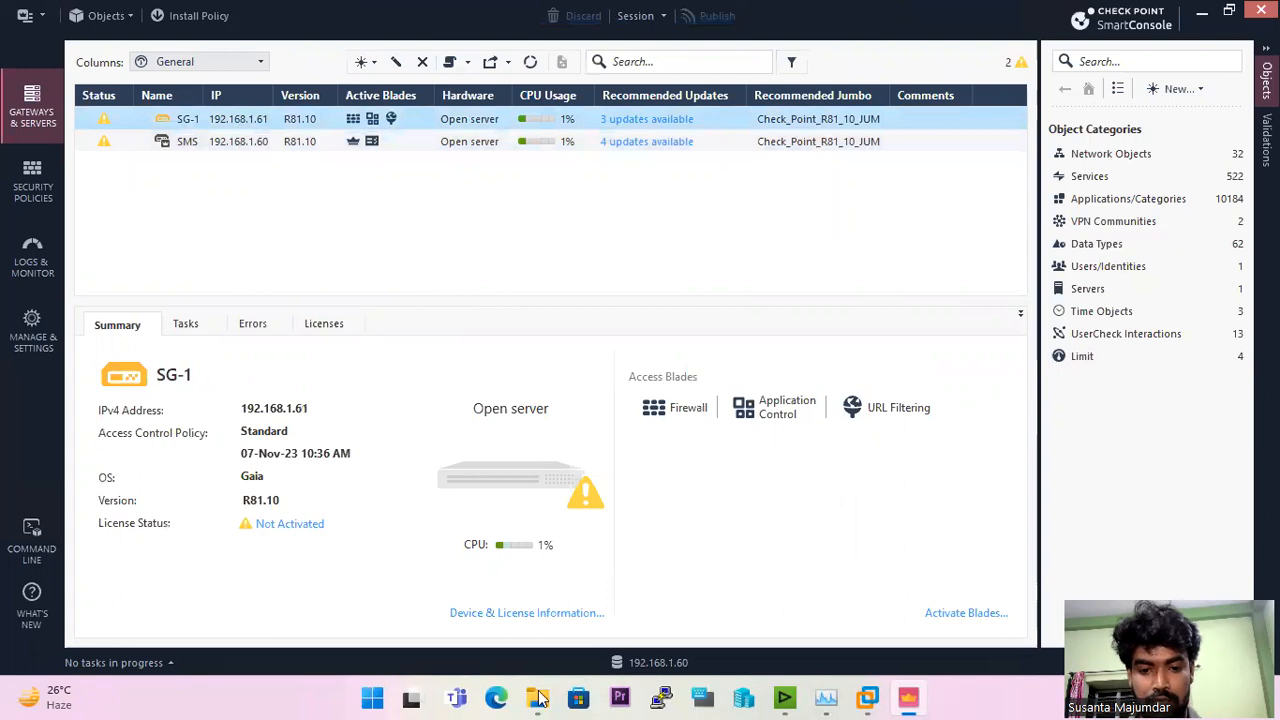
left_click(1201, 14)
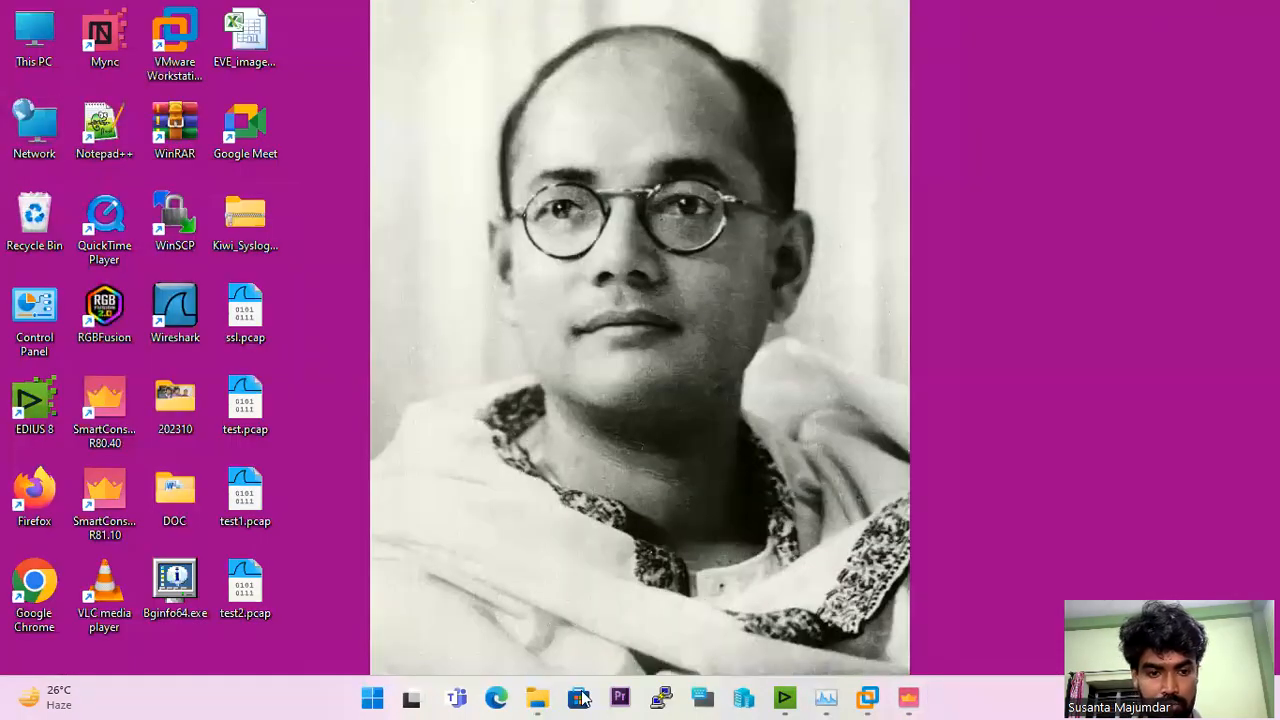
double_click(22, 495)
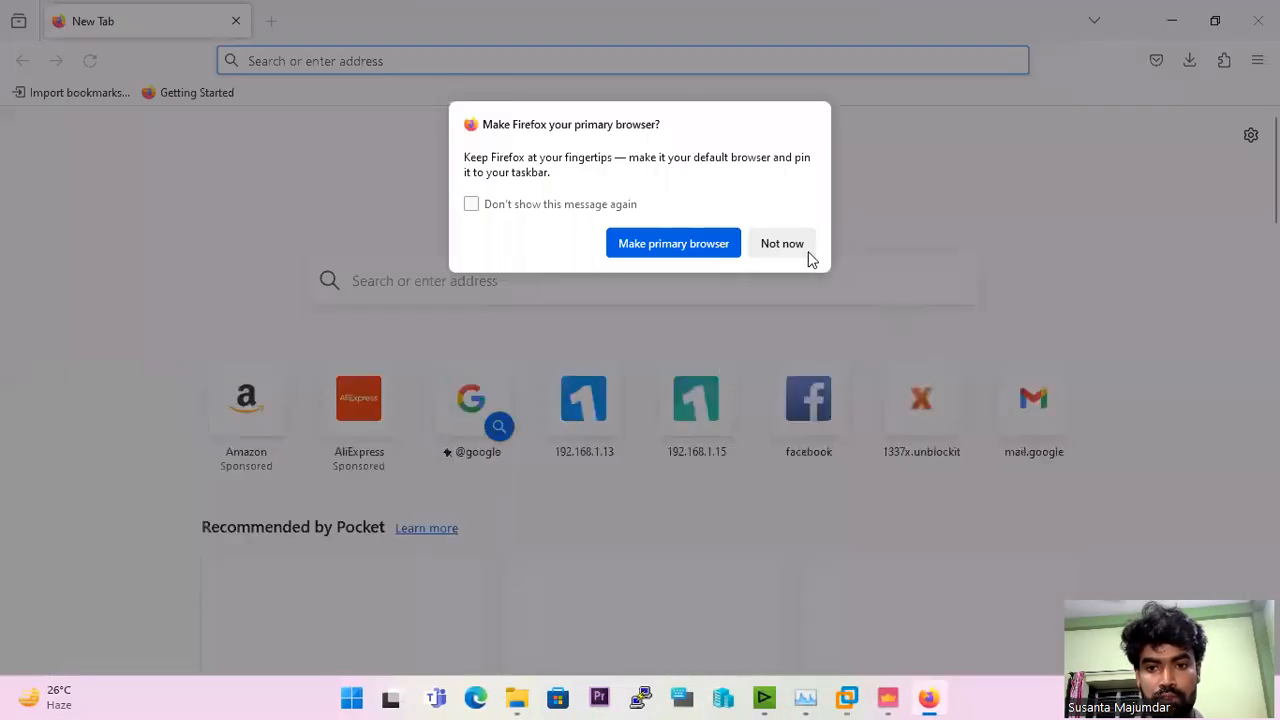
left_click(782, 243)
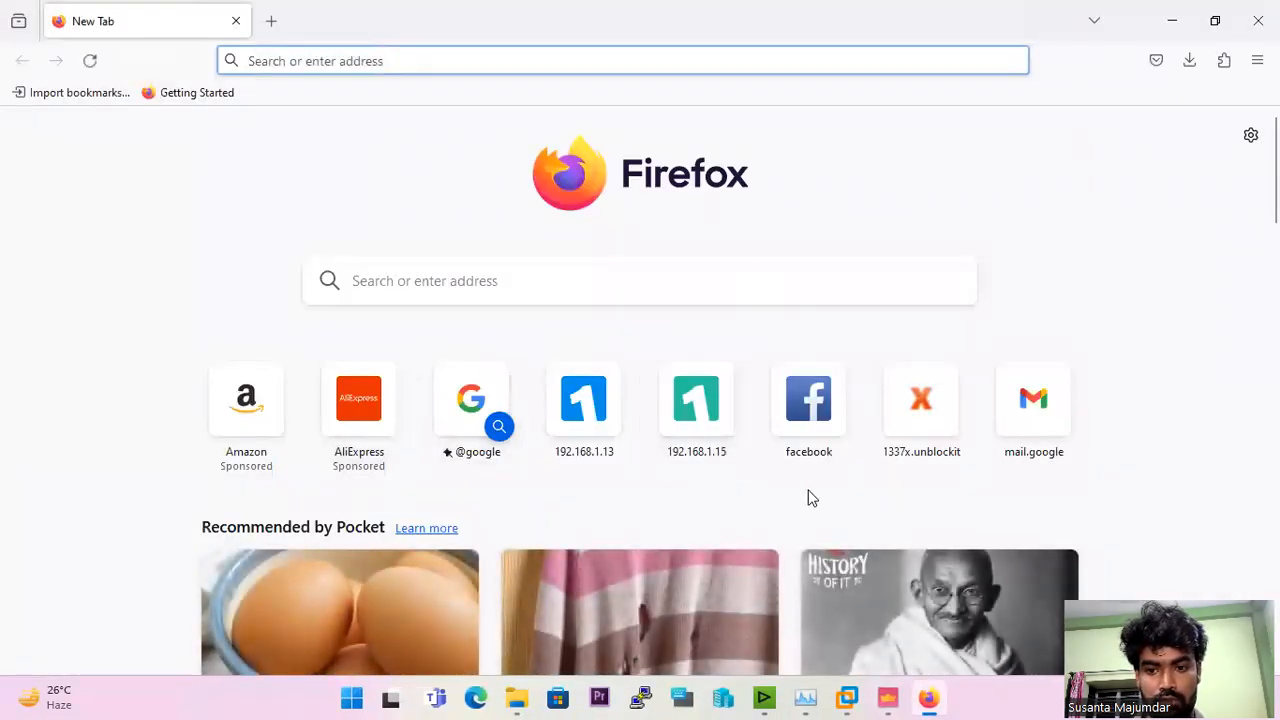
left_click(446, 60)
type("h")
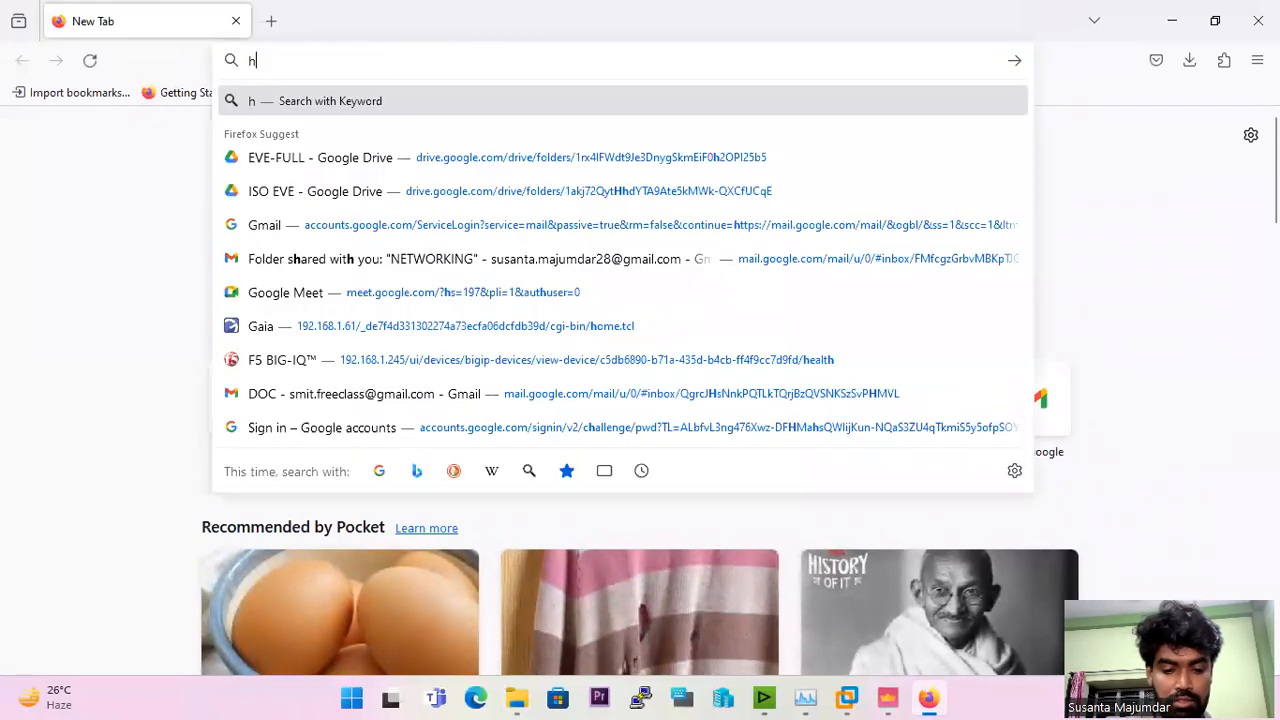
type("ttps://192.168")
type(".")
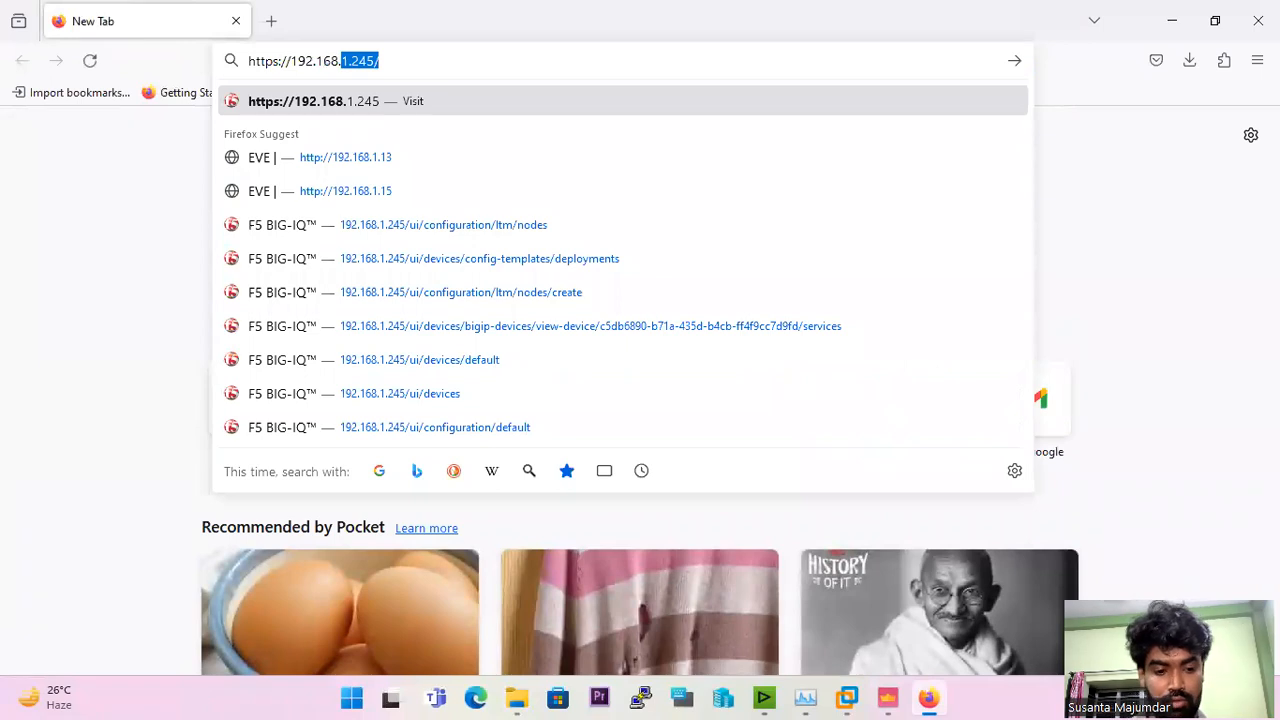
type("61")
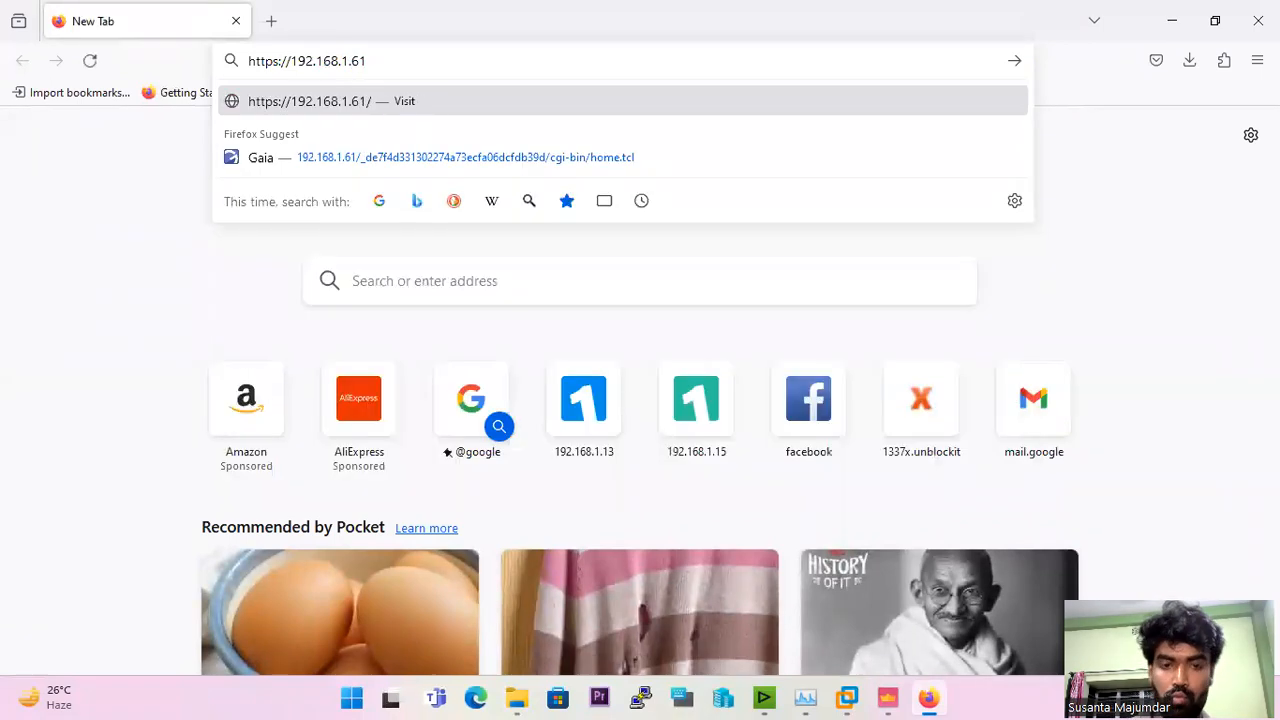
key("Return")
Step: Log in to the Gaia Portal as admin with the account password and decline saving the login
type("adm")
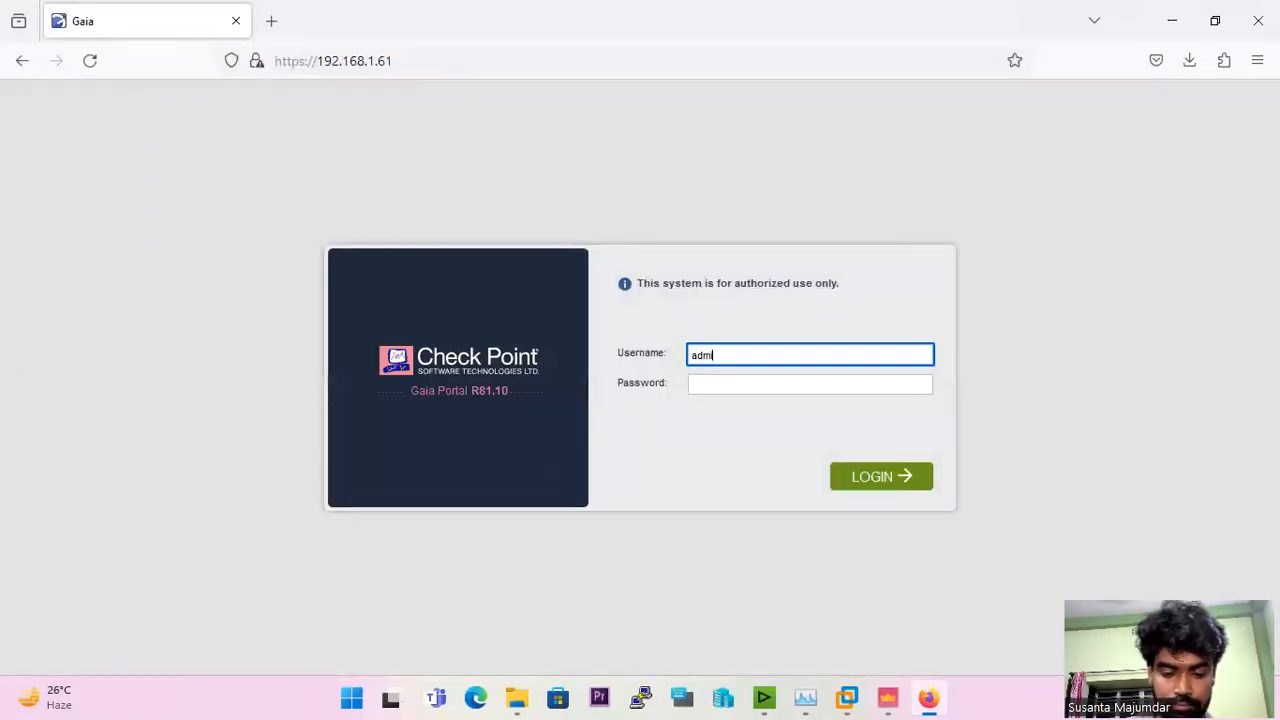
type("in")
key("Tab")
type("a")
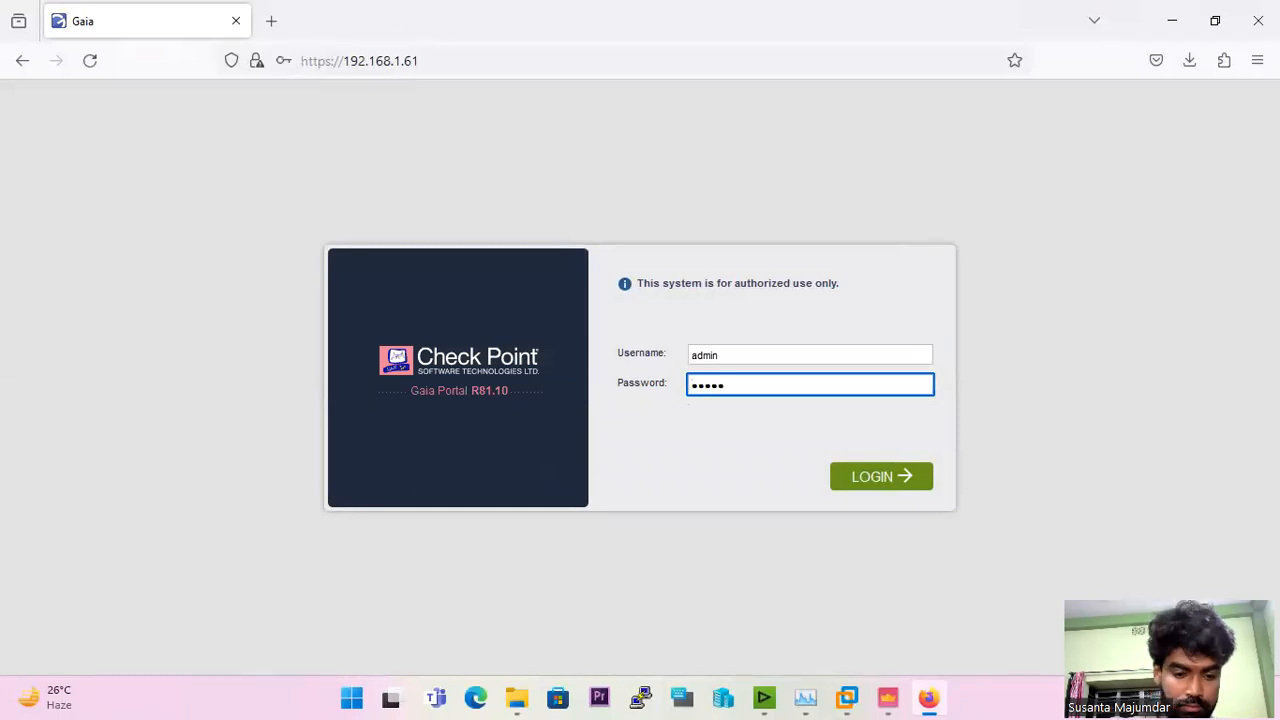
key("Return")
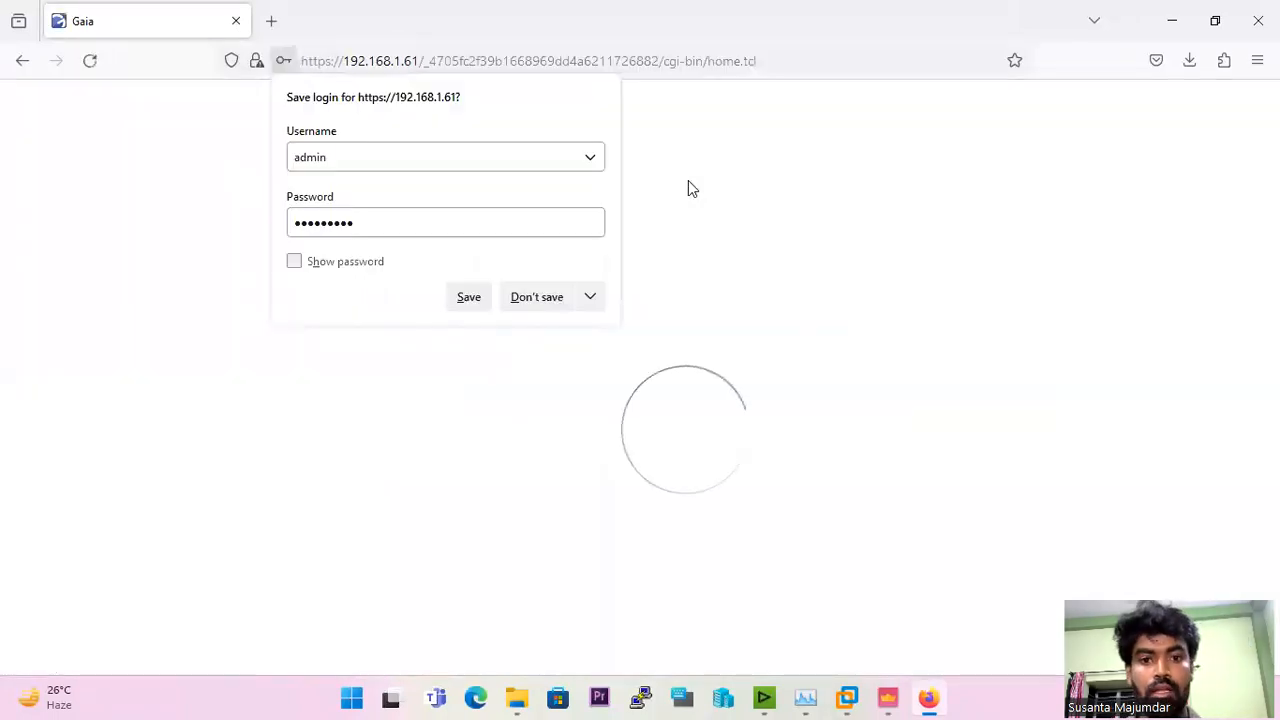
left_click(537, 298)
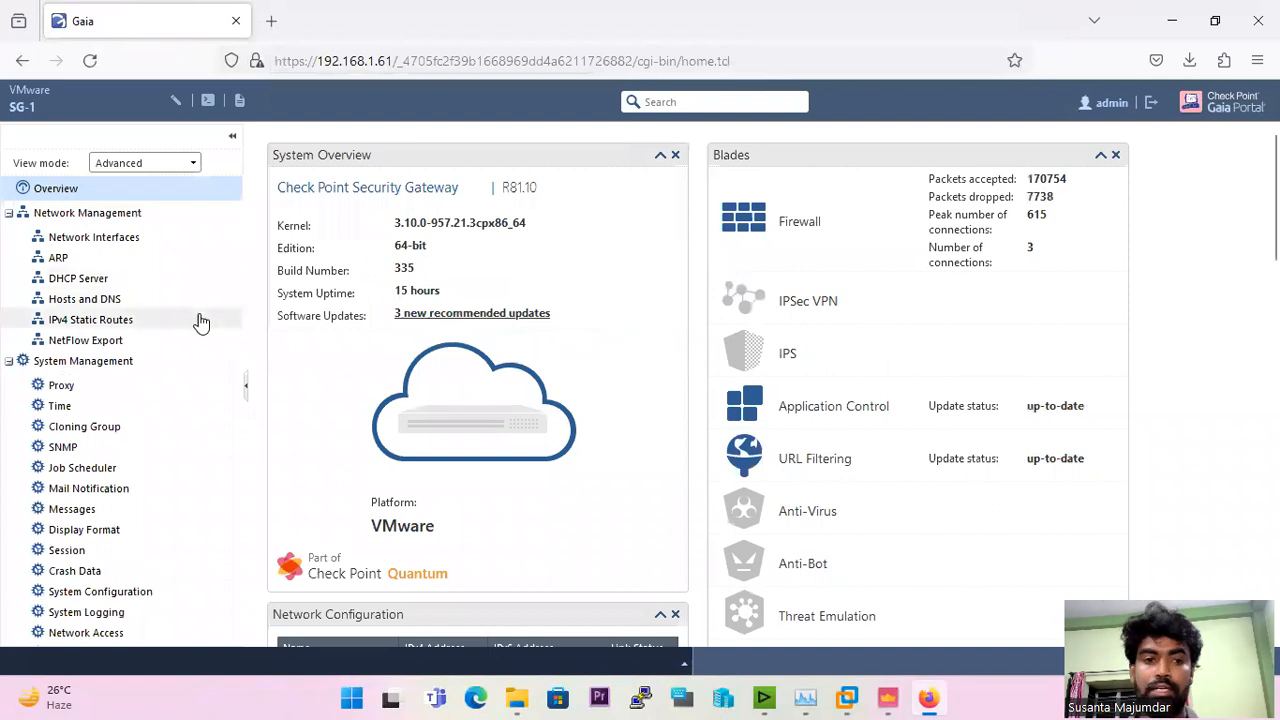
Step: Try to assign network interface eth2 the IPv4 address 10.0.0.1 with a subnet mask starting 255.255.255, and reconnect to the portal
left_click(112, 244)
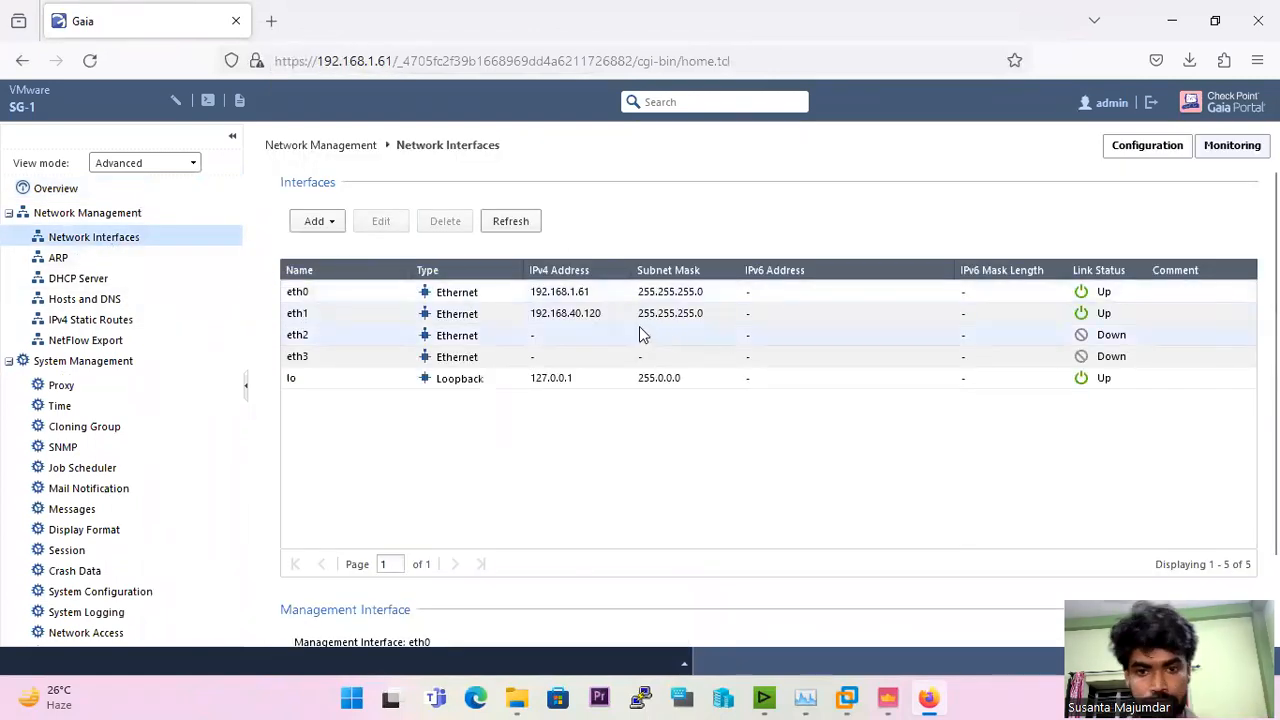
double_click(466, 340)
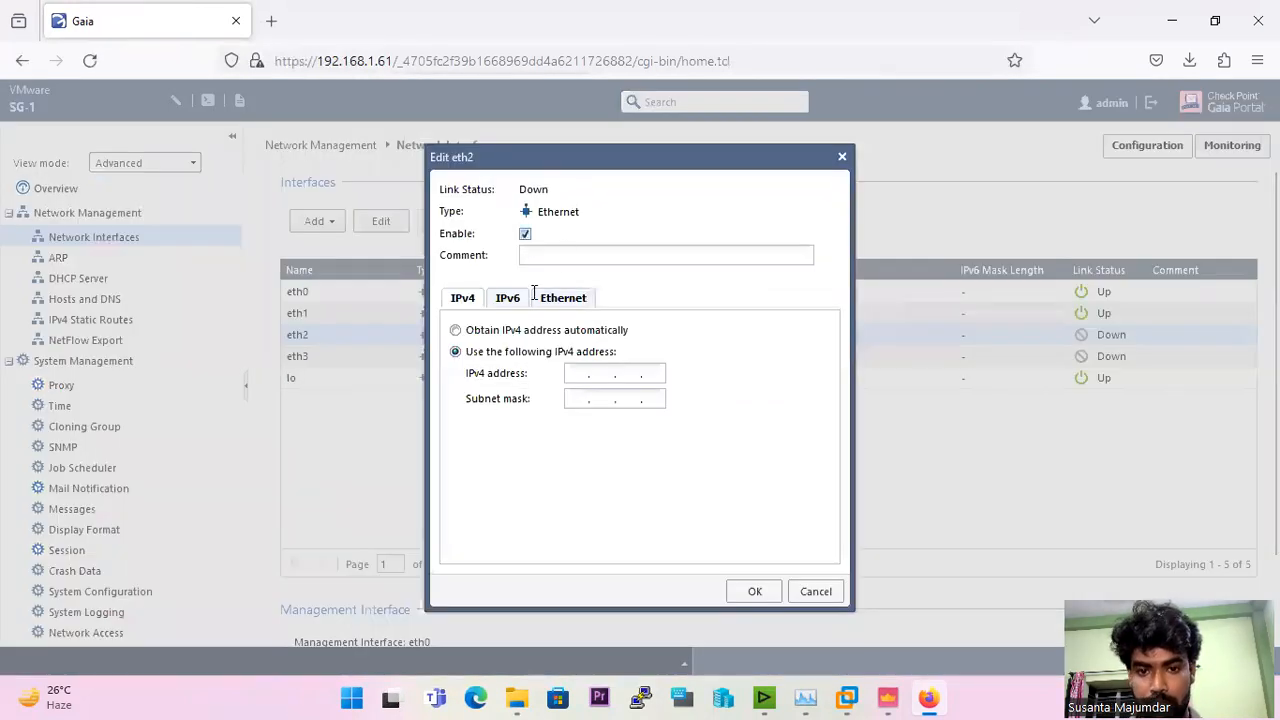
type("10.0.0.")
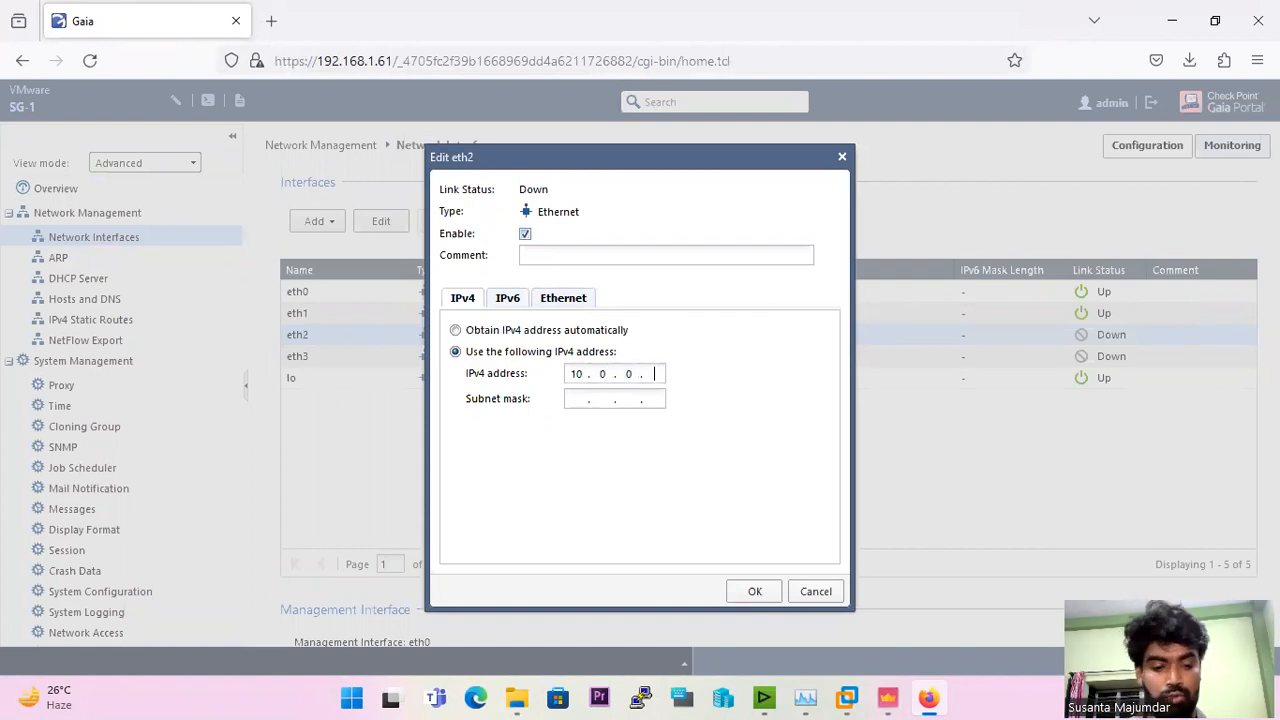
type("26")
type("5")
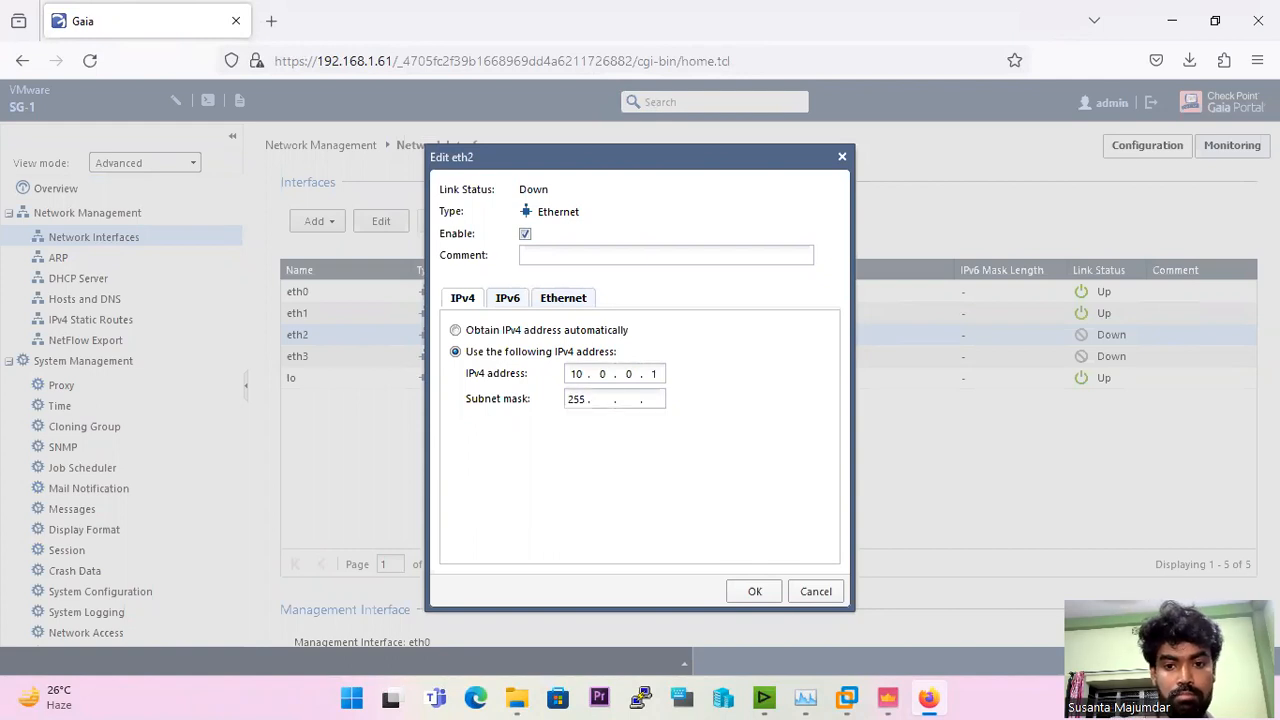
type(".255.255.")
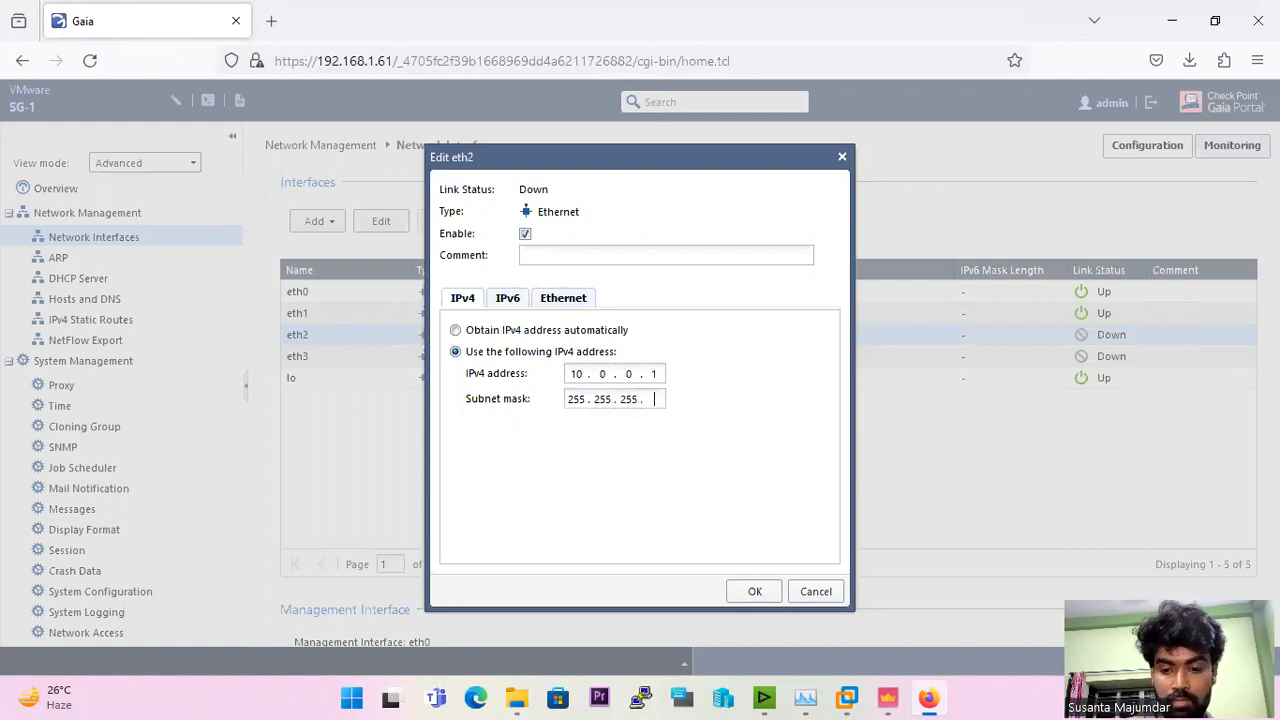
left_click(729, 602)
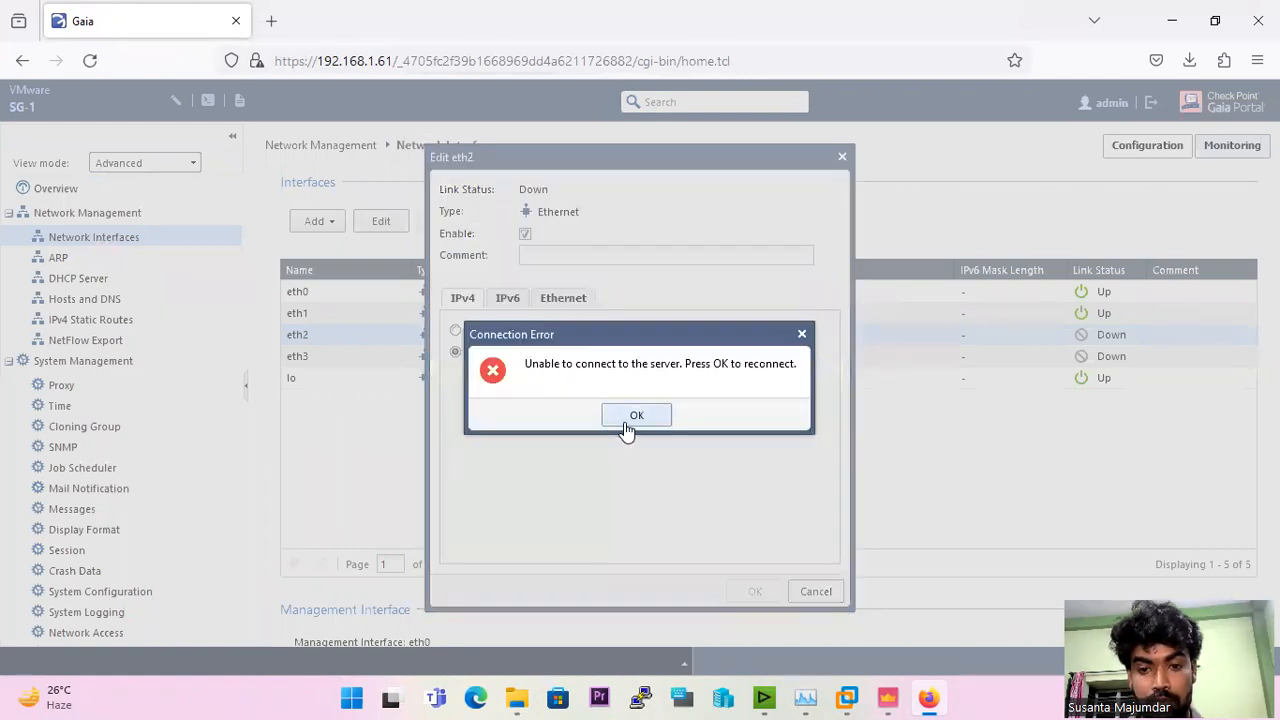
left_click(634, 416)
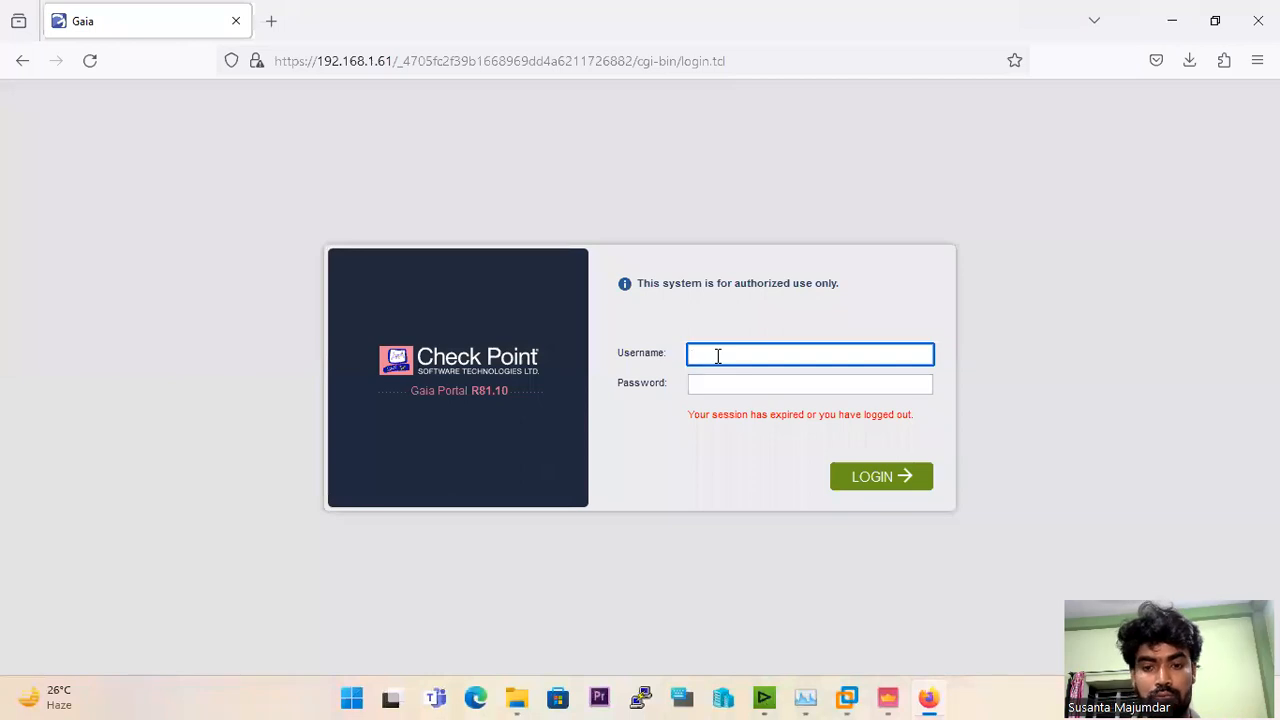
Step: Log in to the Gaia Portal as admin with the account password, decline saving the login, and obtain the configuration lock
type("admin")
key("Tab")
type("a")
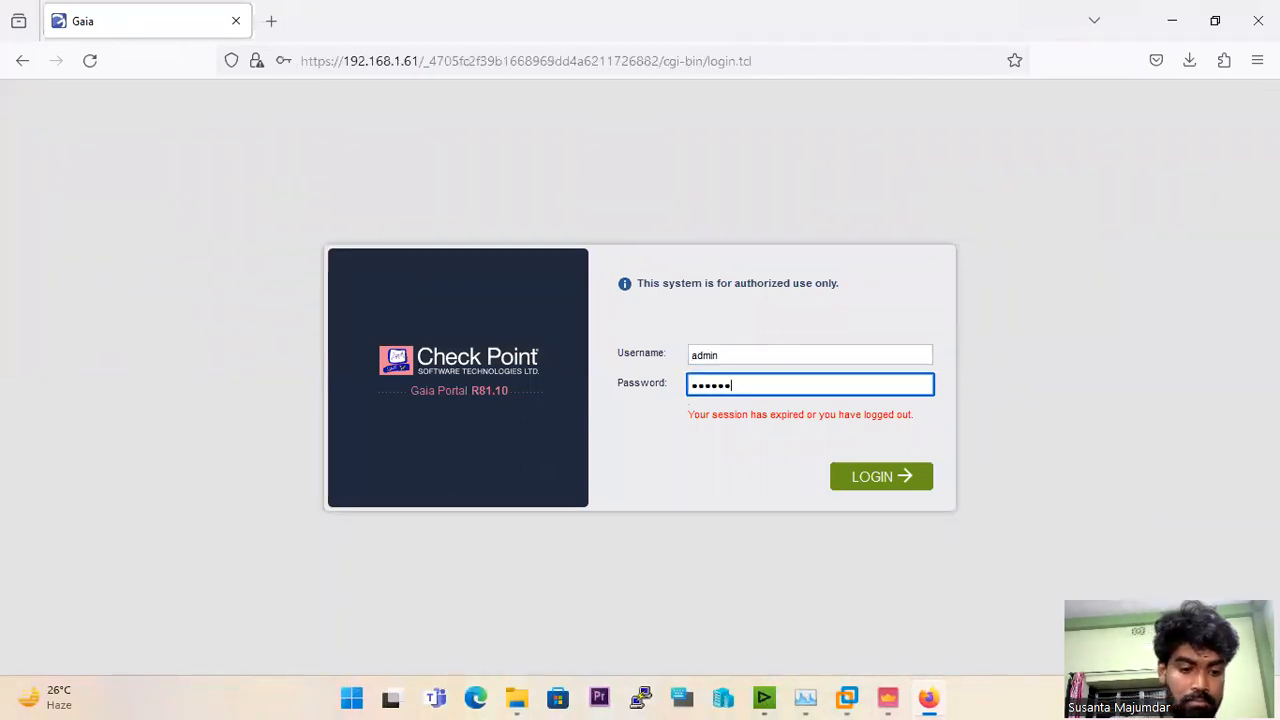
key("Return")
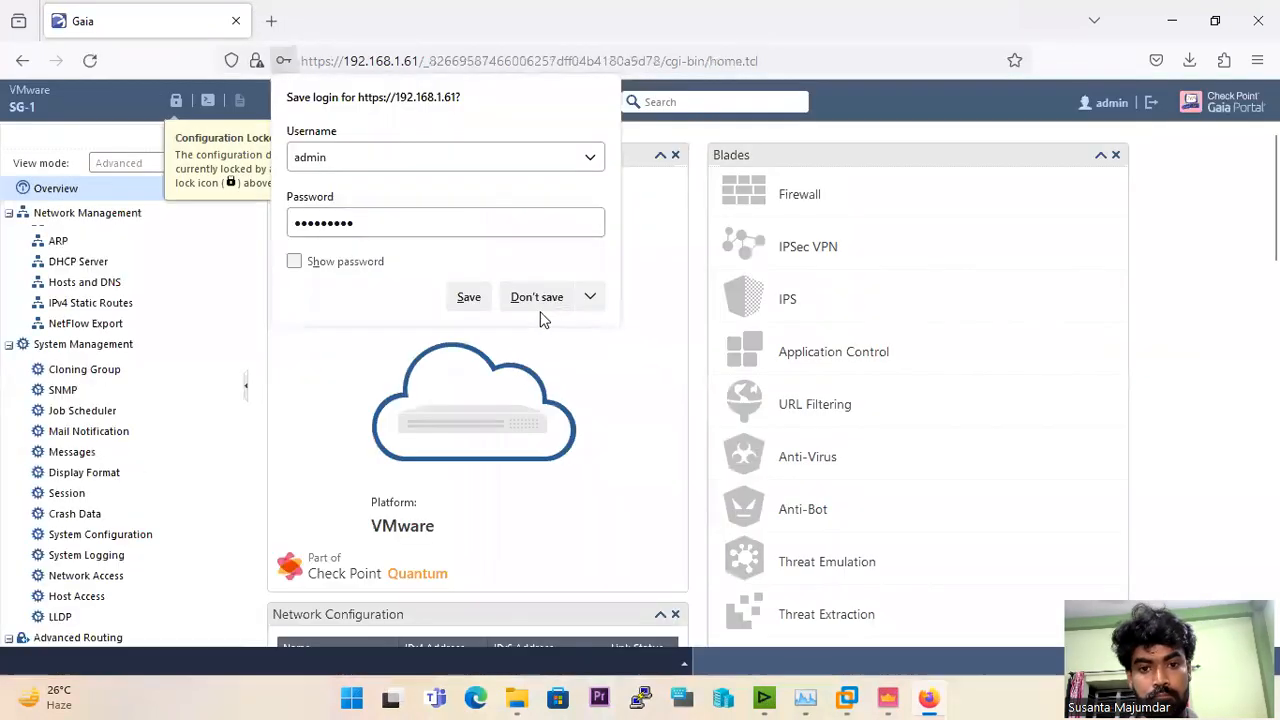
left_click(506, 295)
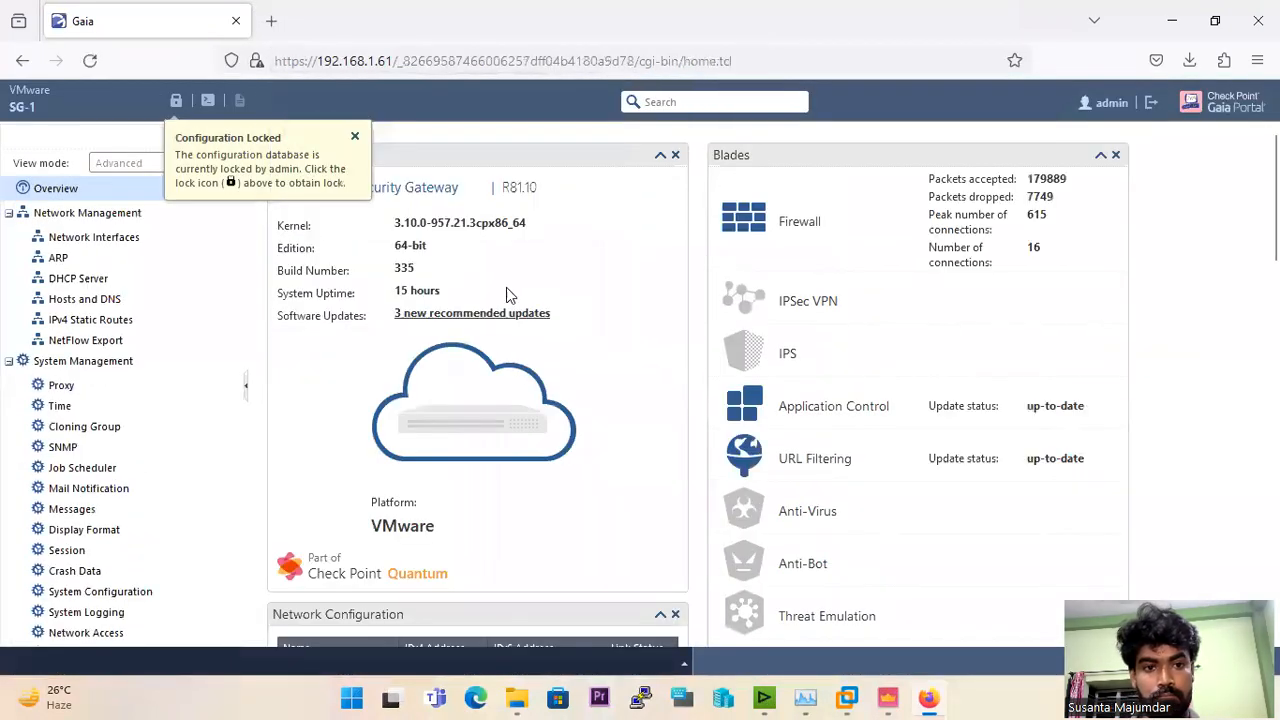
left_click(176, 101)
left_click(596, 416)
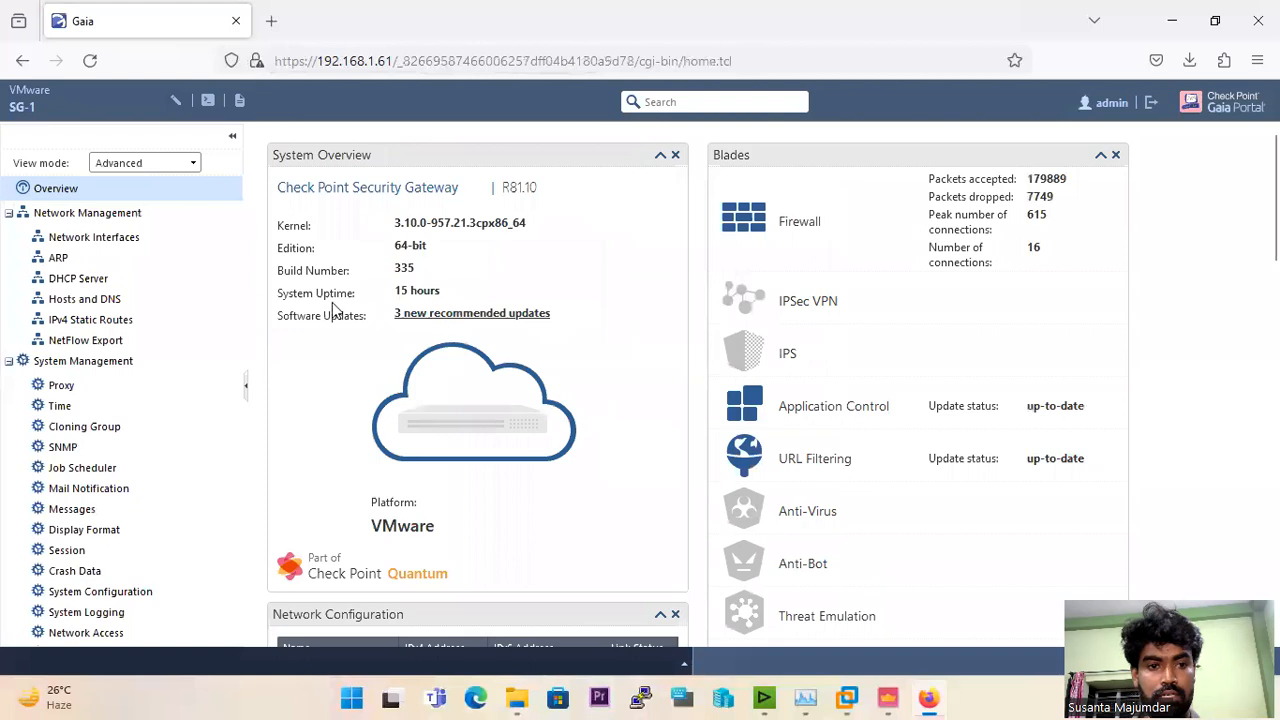
Step: Enable network interface eth2 and assign it the IPv4 address 10.10.0.1 with subnet mask 255.255.255.0
left_click(130, 238)
double_click(474, 342)
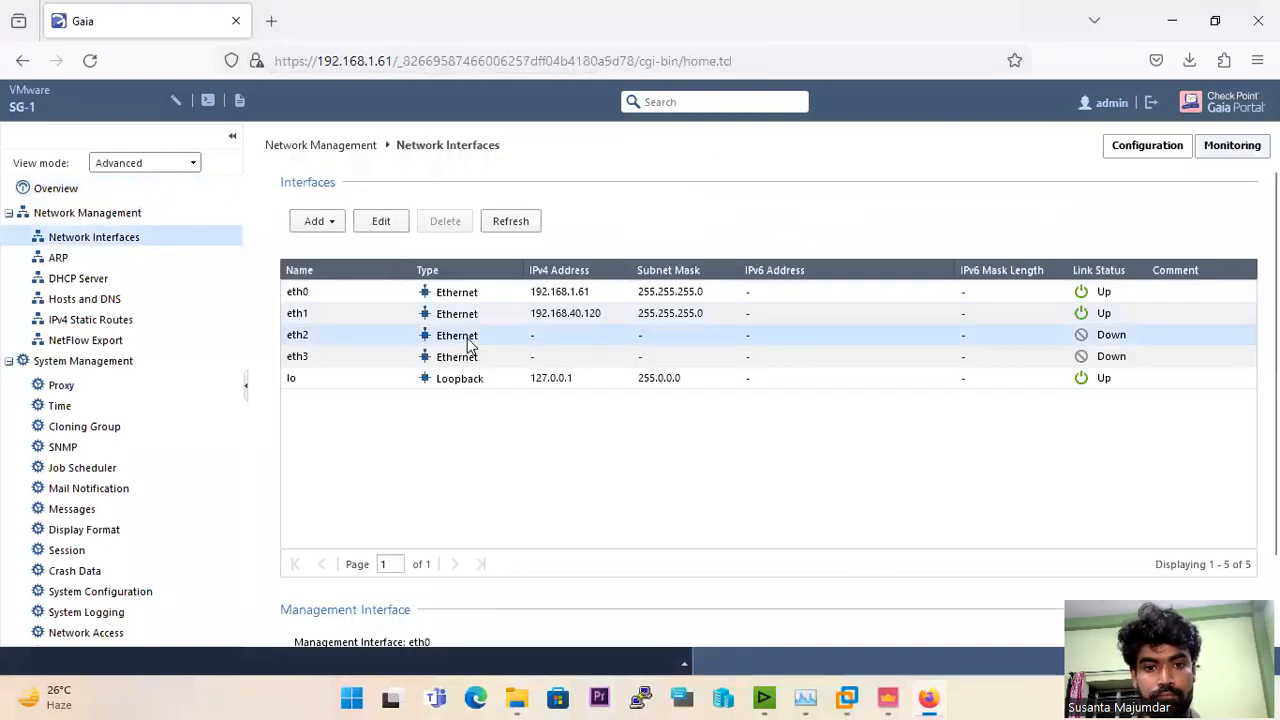
left_click(525, 233)
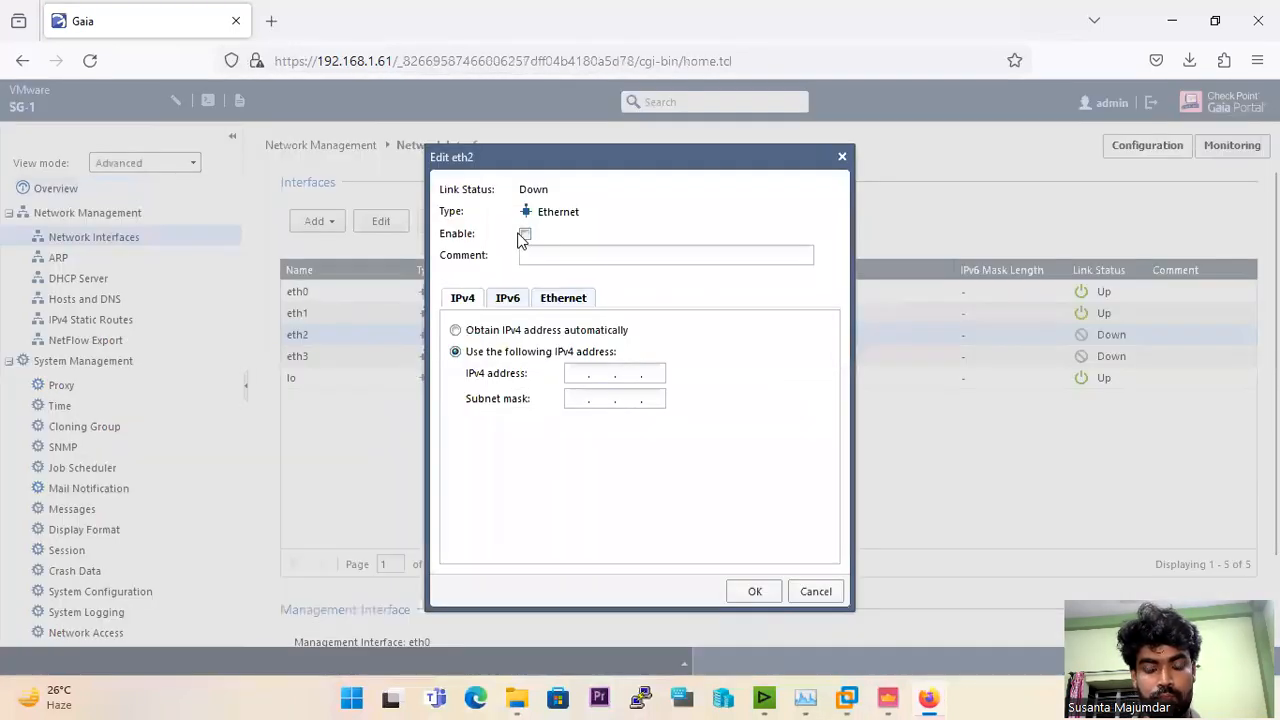
left_click(574, 373)
type("10")
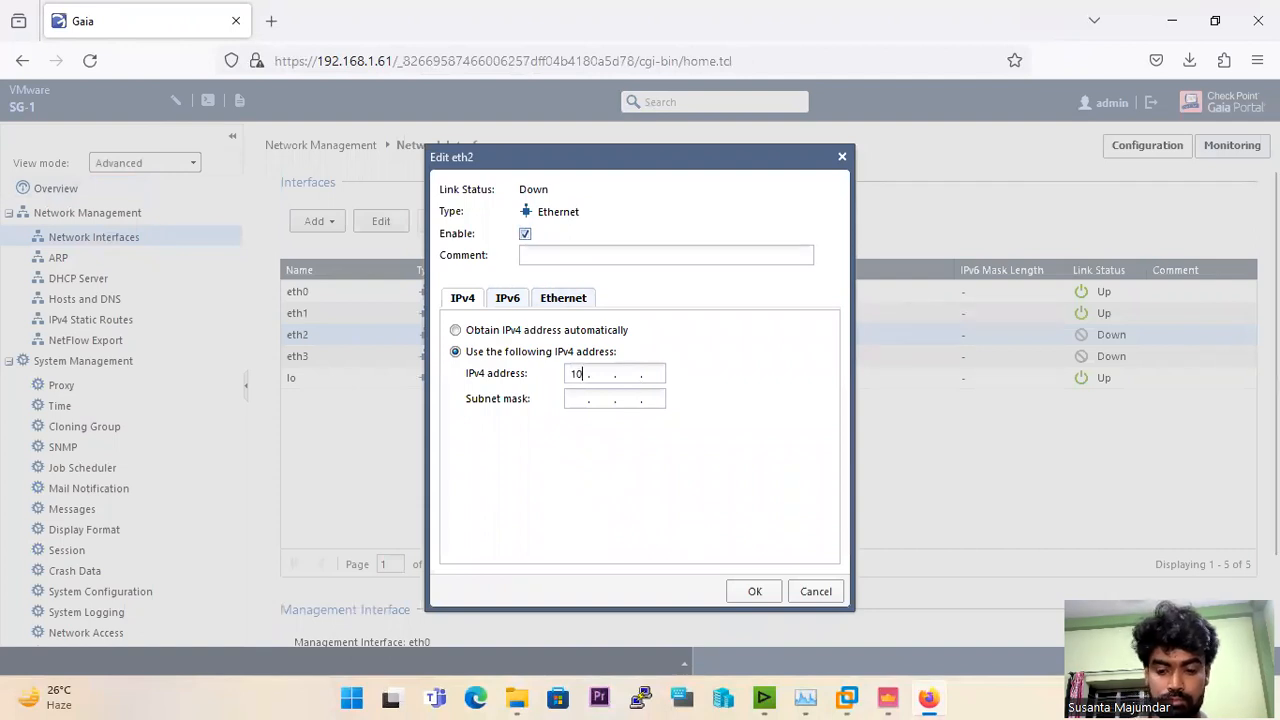
type(".10.0.")
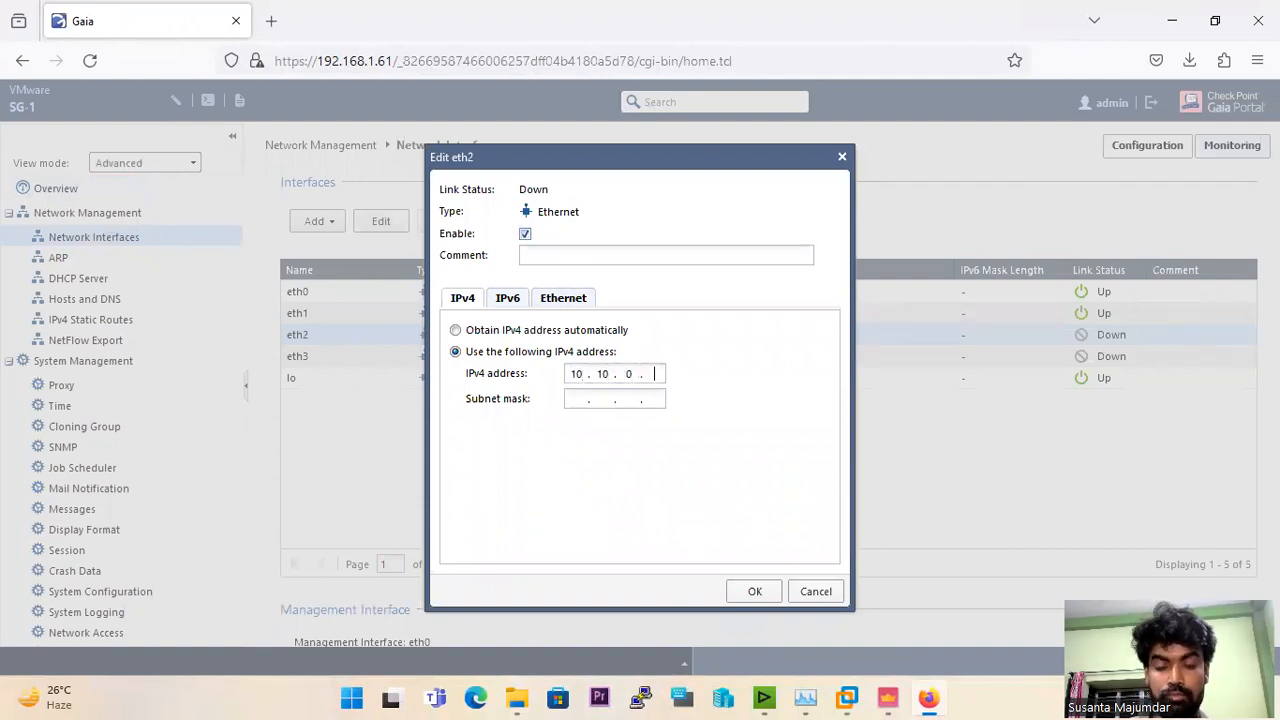
type("255.255.255.")
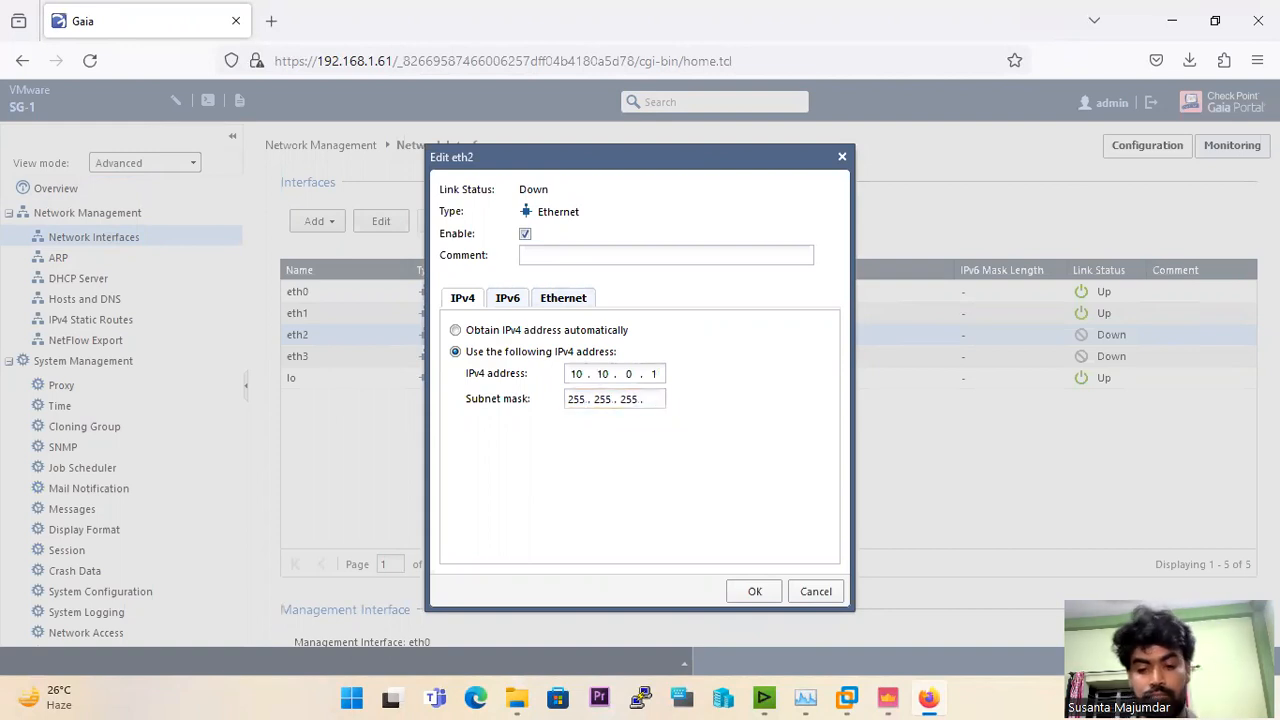
left_click(752, 591)
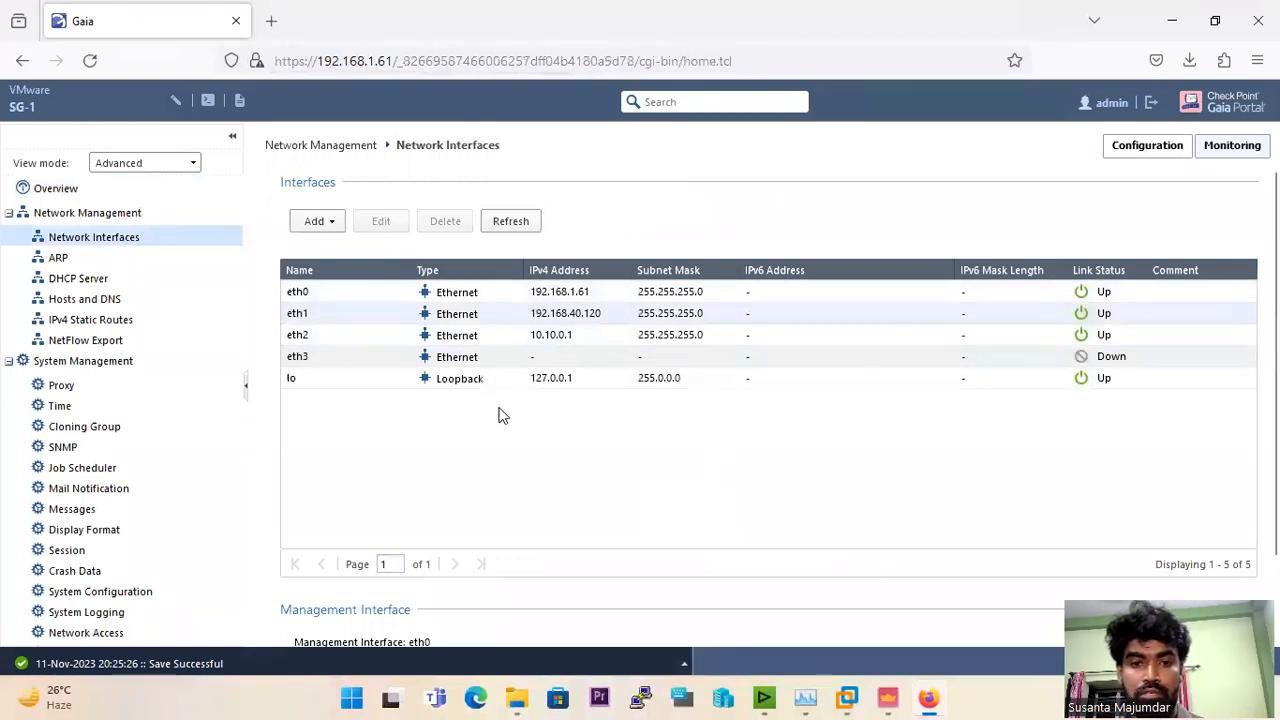
Step: Switch to SmartConsole and get the SG-1 gateway's interfaces without topology, accepting the retrieved results
left_click(893, 697)
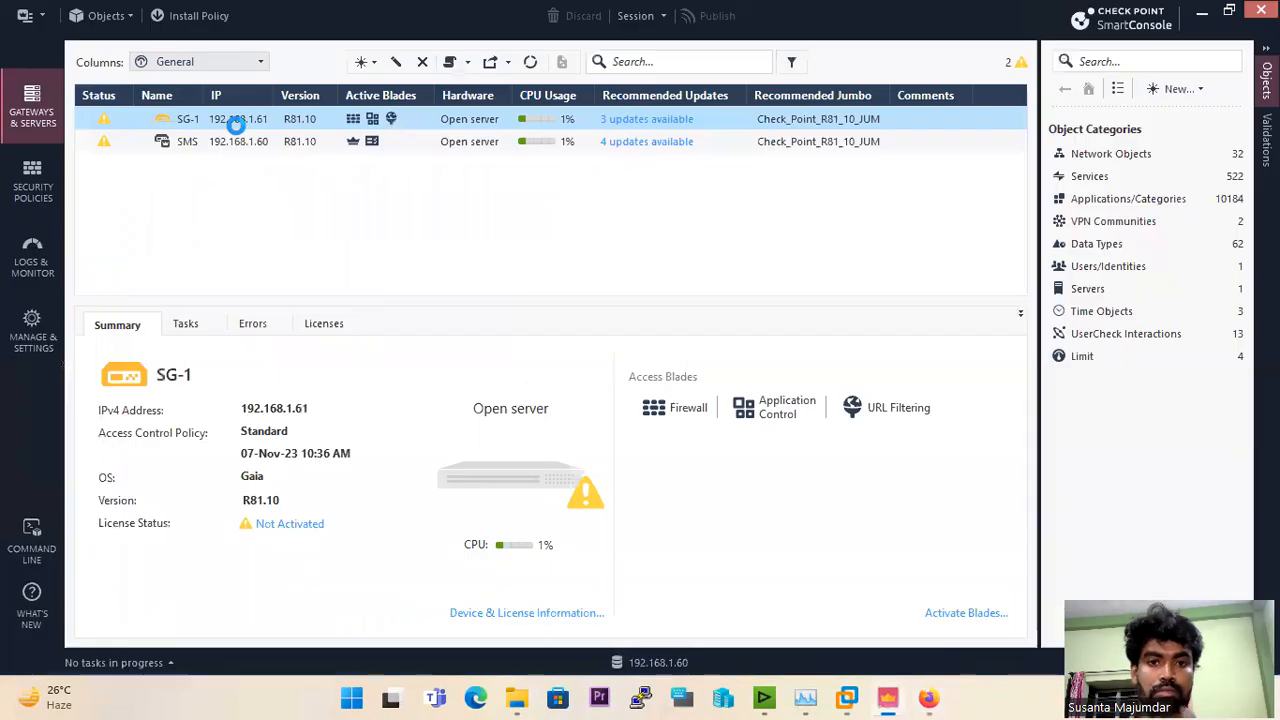
double_click(238, 130)
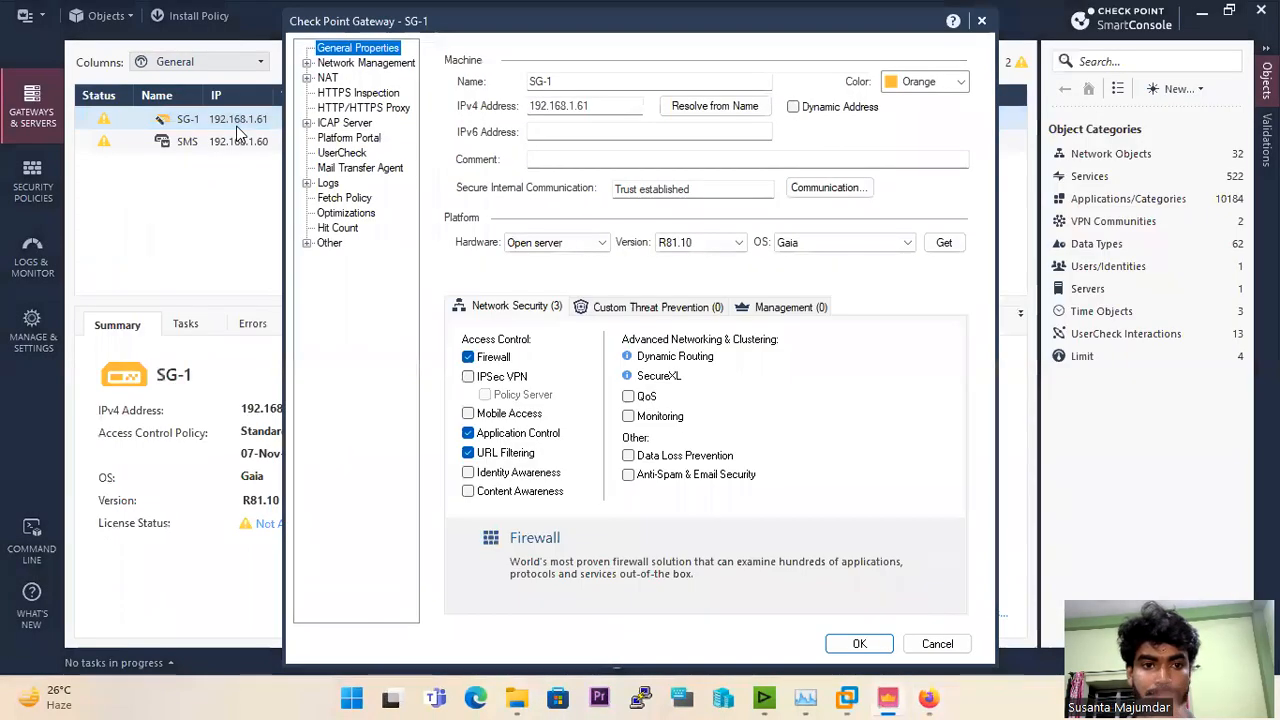
left_click(348, 64)
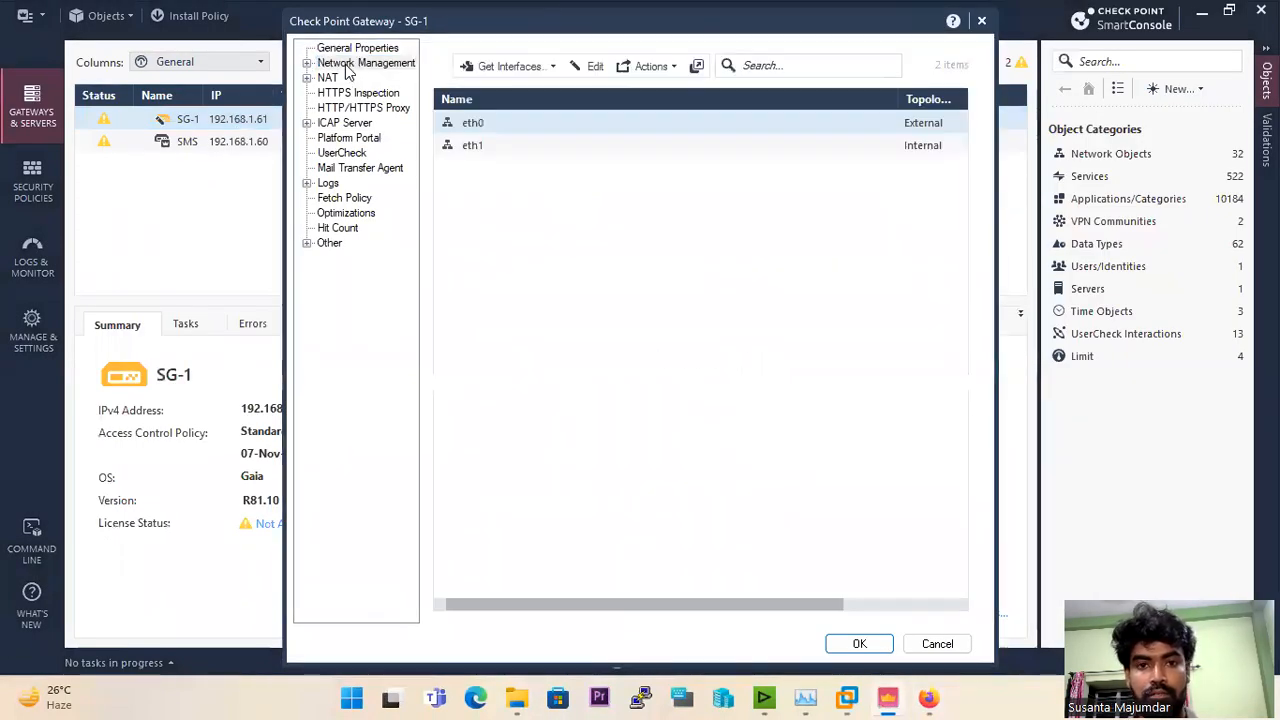
left_click(549, 70)
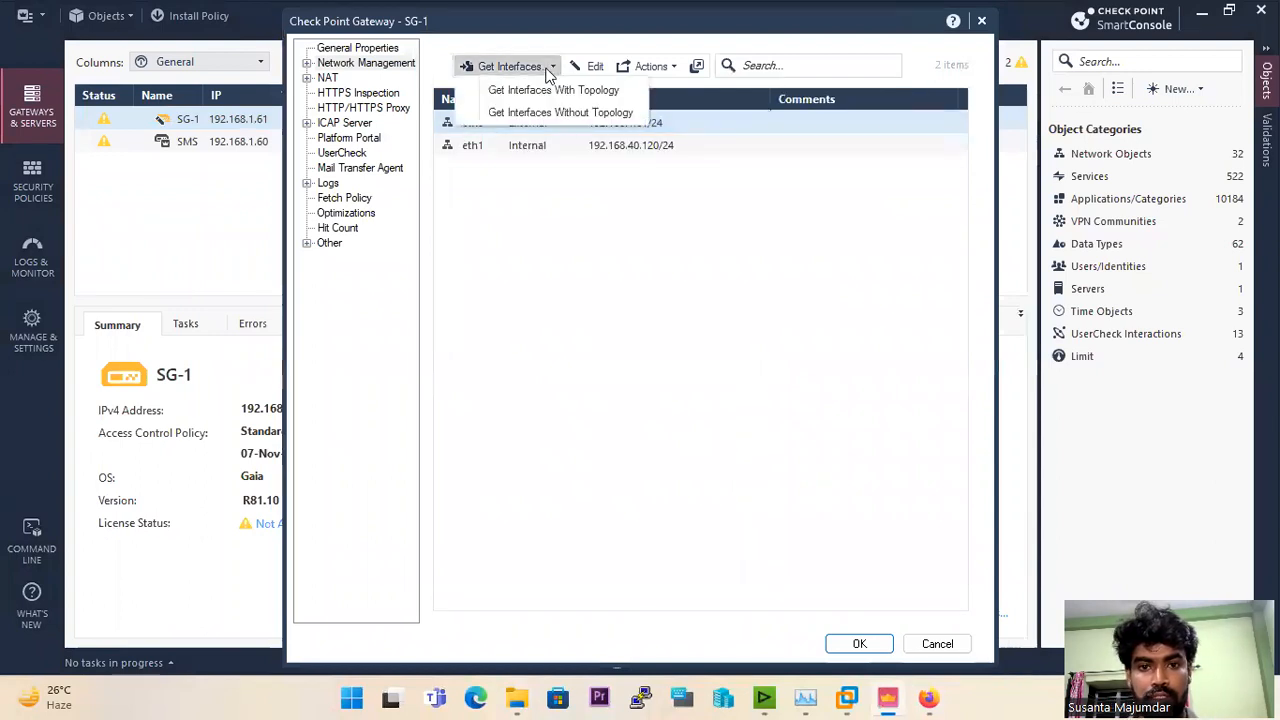
left_click(564, 116)
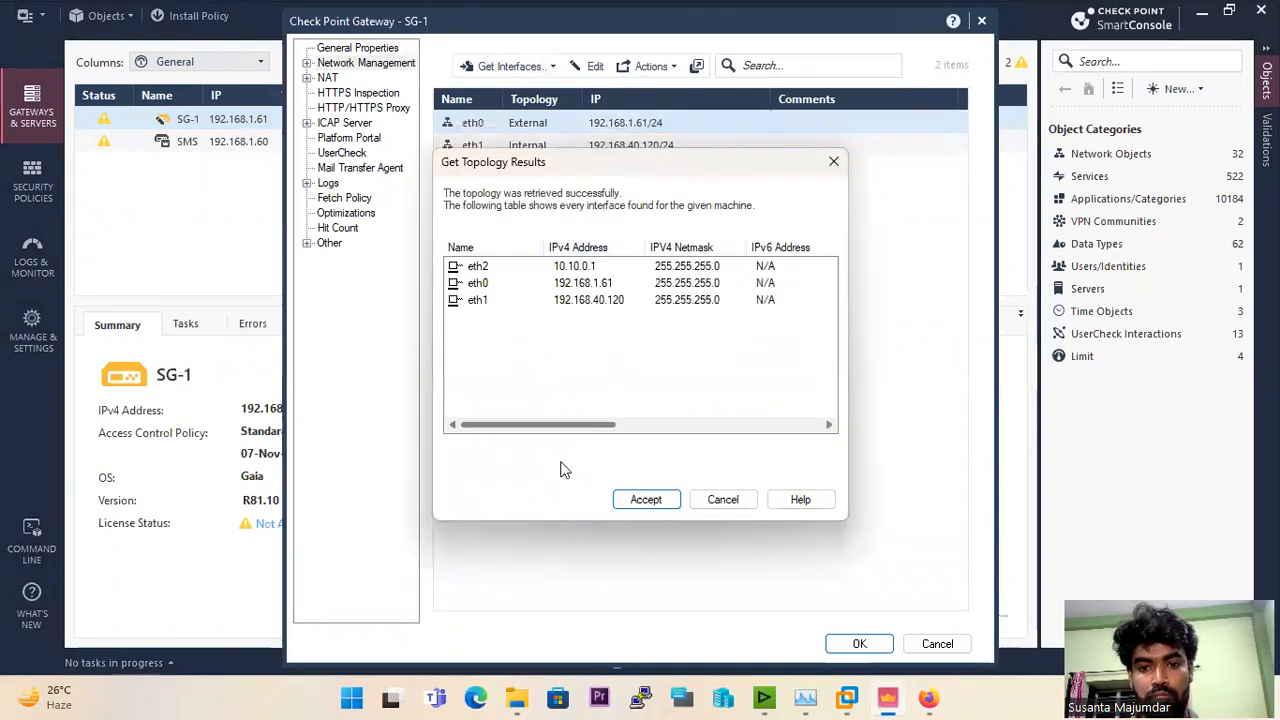
left_click(646, 500)
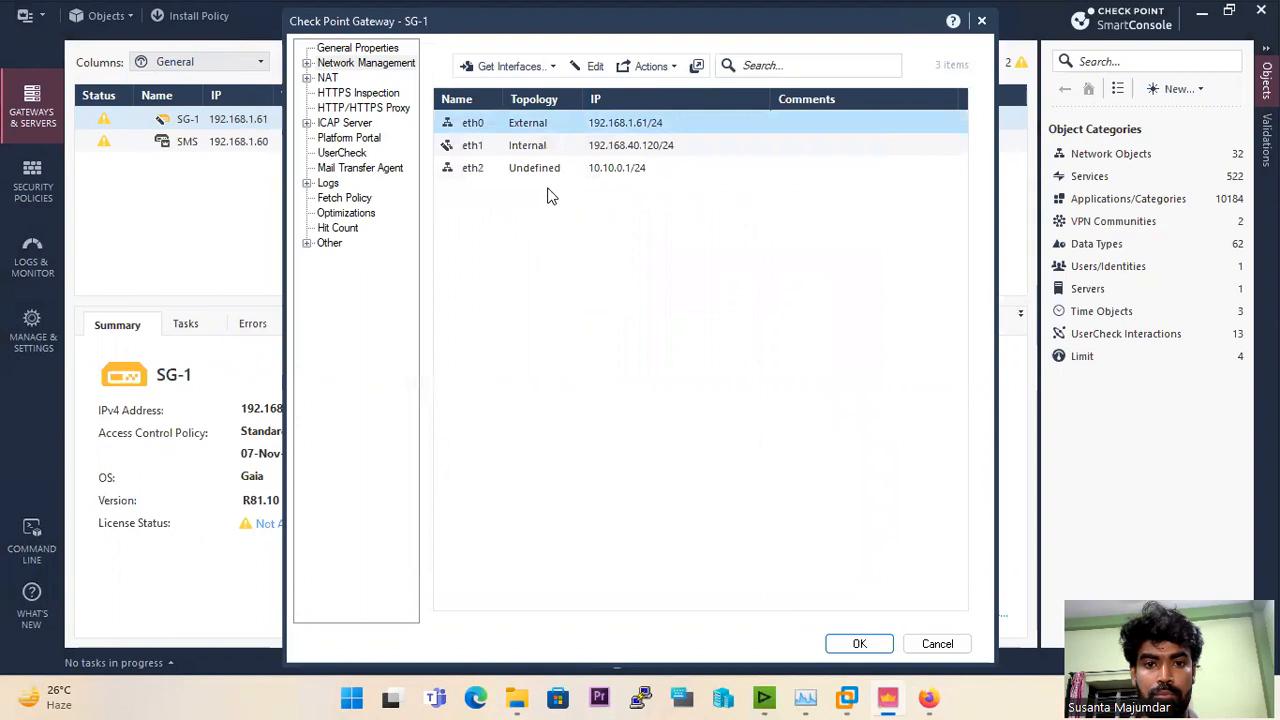
Step: Open the topology settings of interface eth0 and override Leads To with This Network (Internal)
double_click(530, 125)
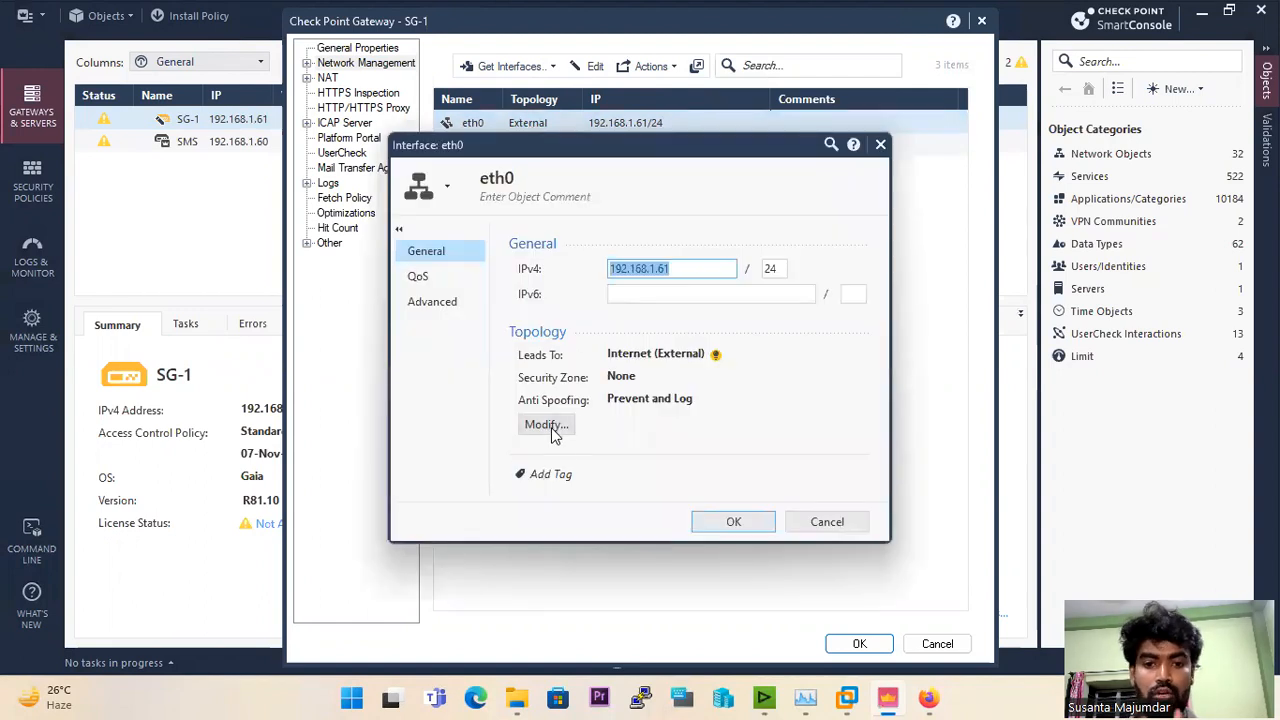
left_click(547, 425)
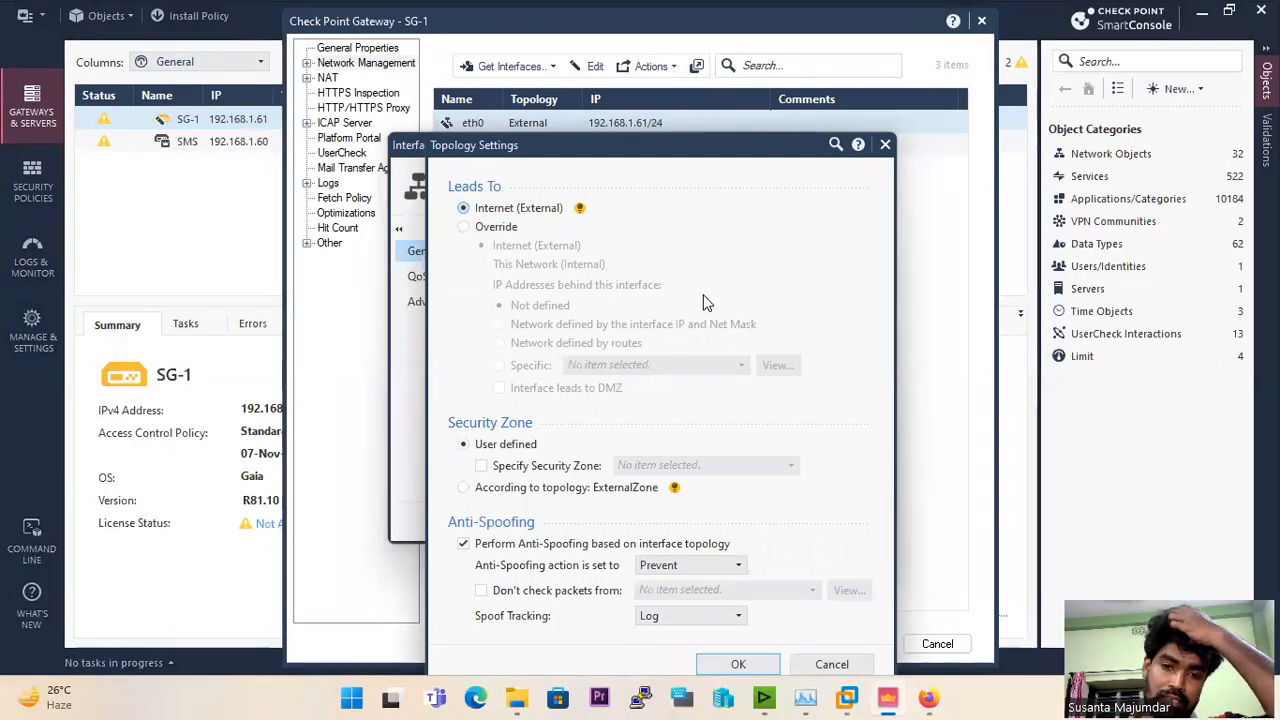
left_click_drag(671, 145, 613, 49)
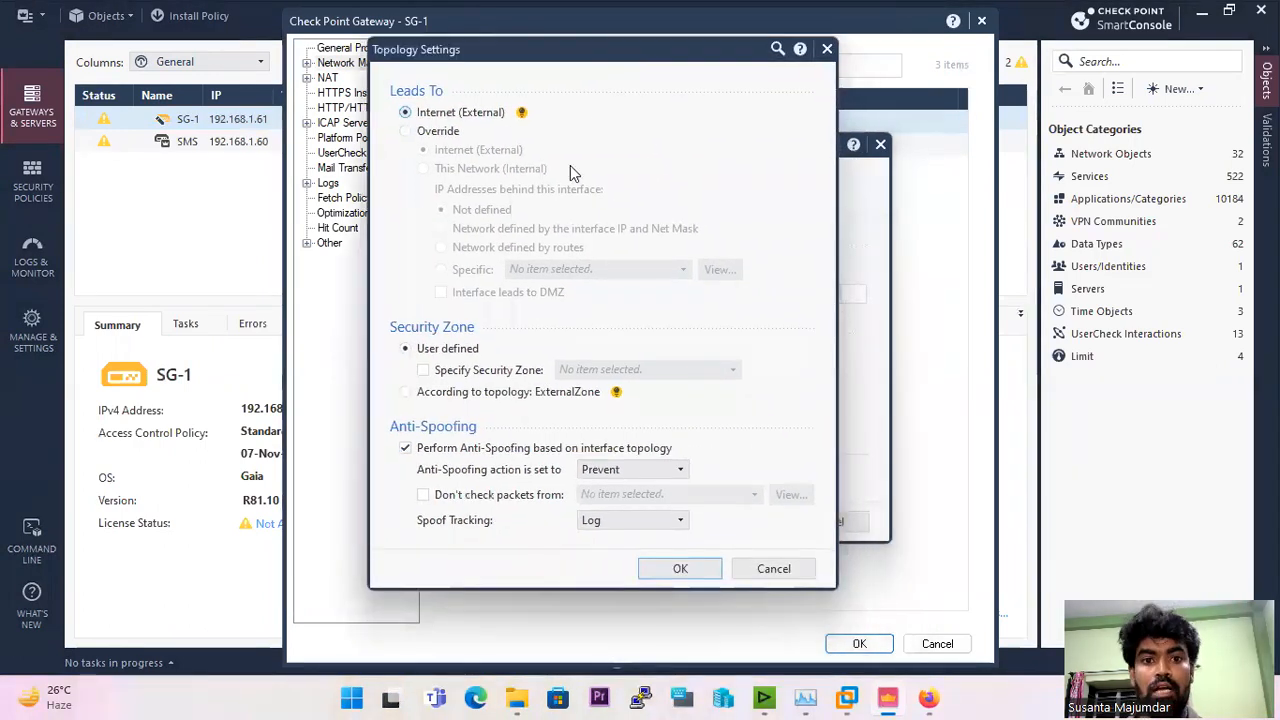
left_click(438, 131)
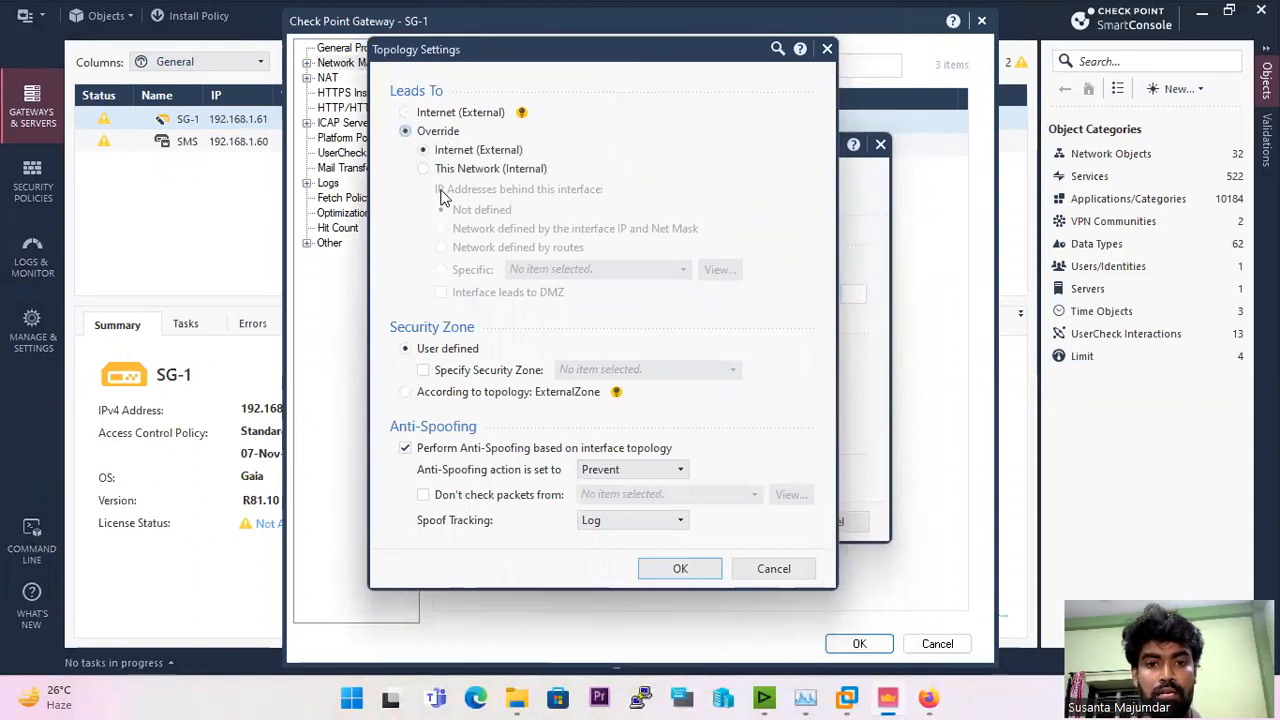
left_click(424, 169)
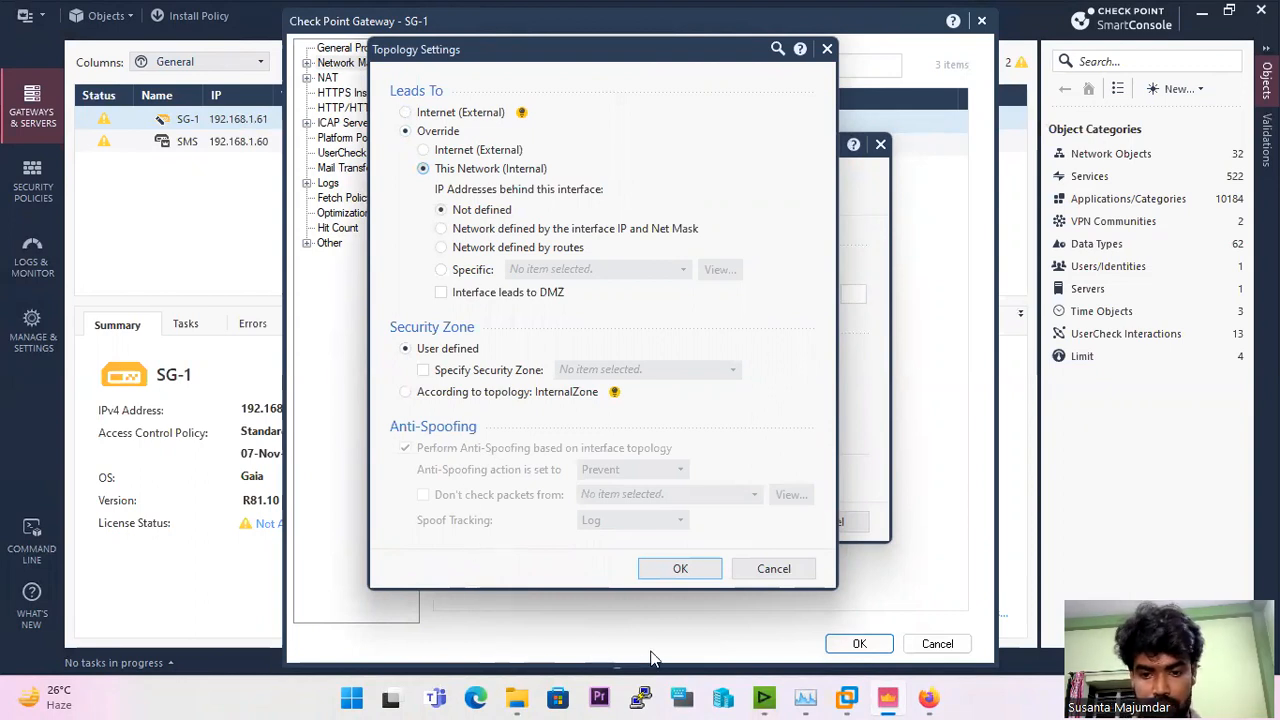
Step: Take the remote session out of full screen, capture the Topology Settings dialog with Snipping Tool, and review the whiteboard network diagram
mouse_move(1003, 1)
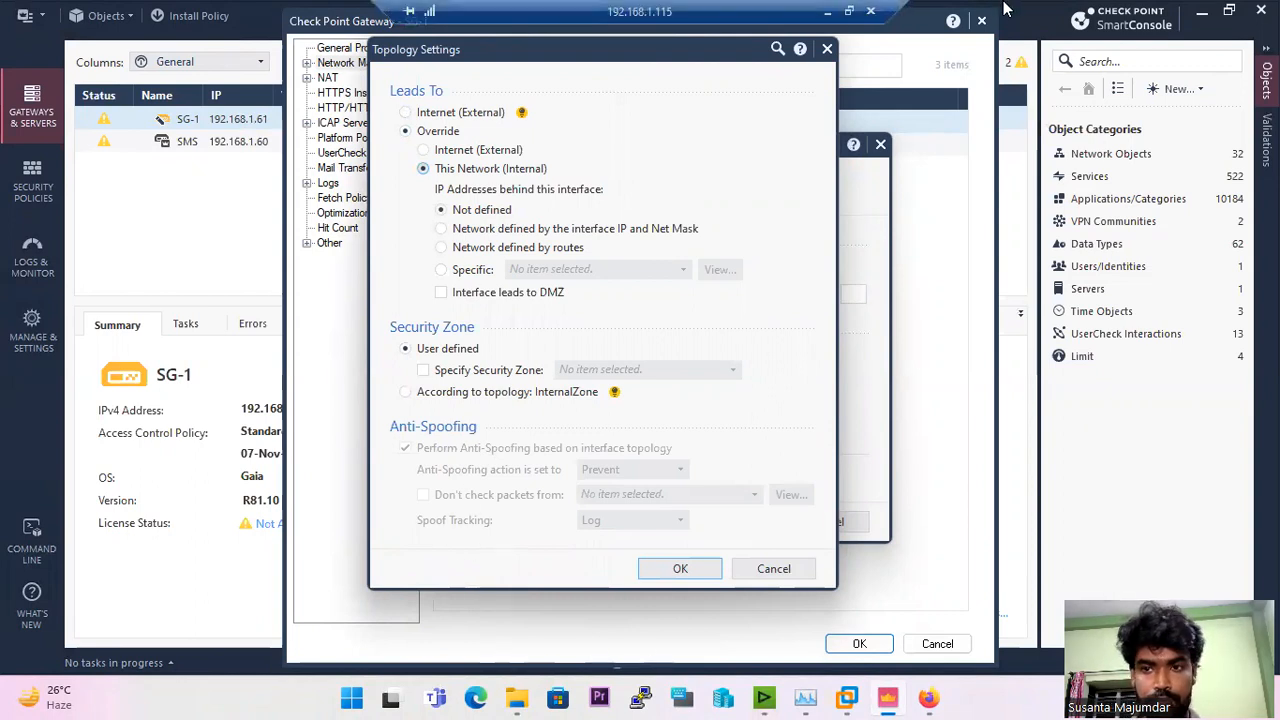
left_click(849, 7)
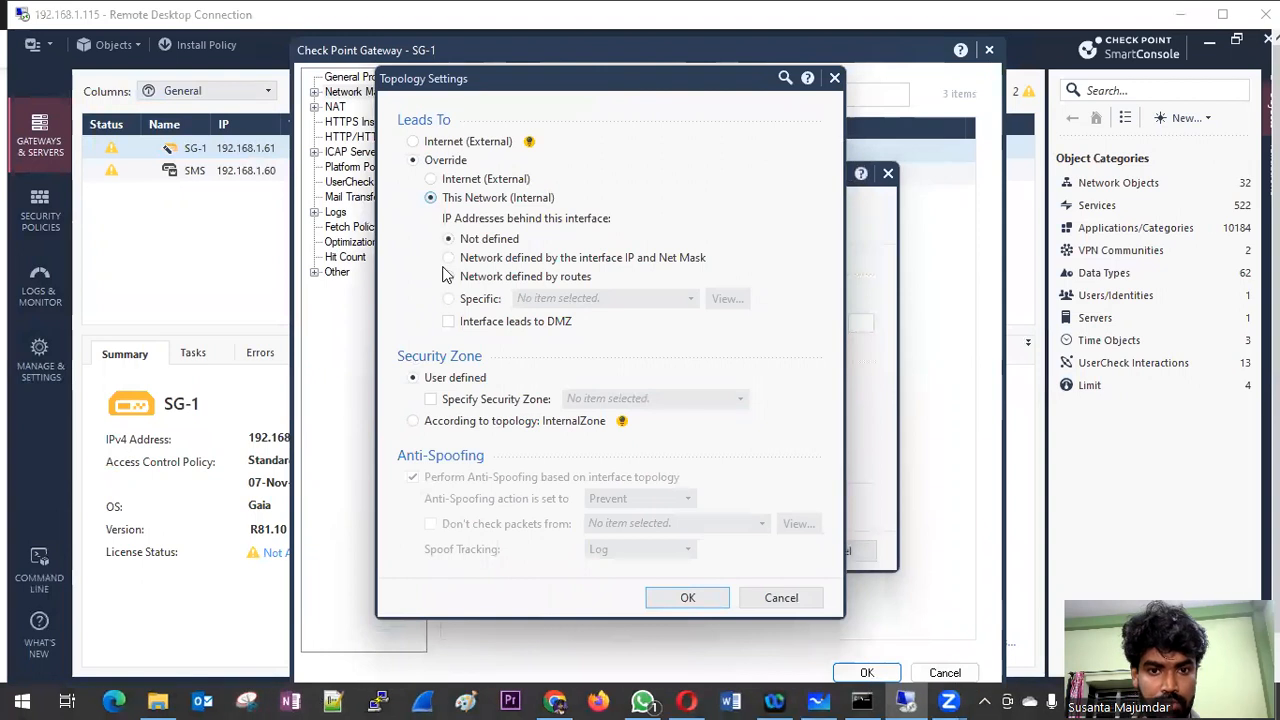
left_click(246, 701)
left_click(807, 168)
left_click_drag(208, 11, 1045, 681)
left_click(1088, 17)
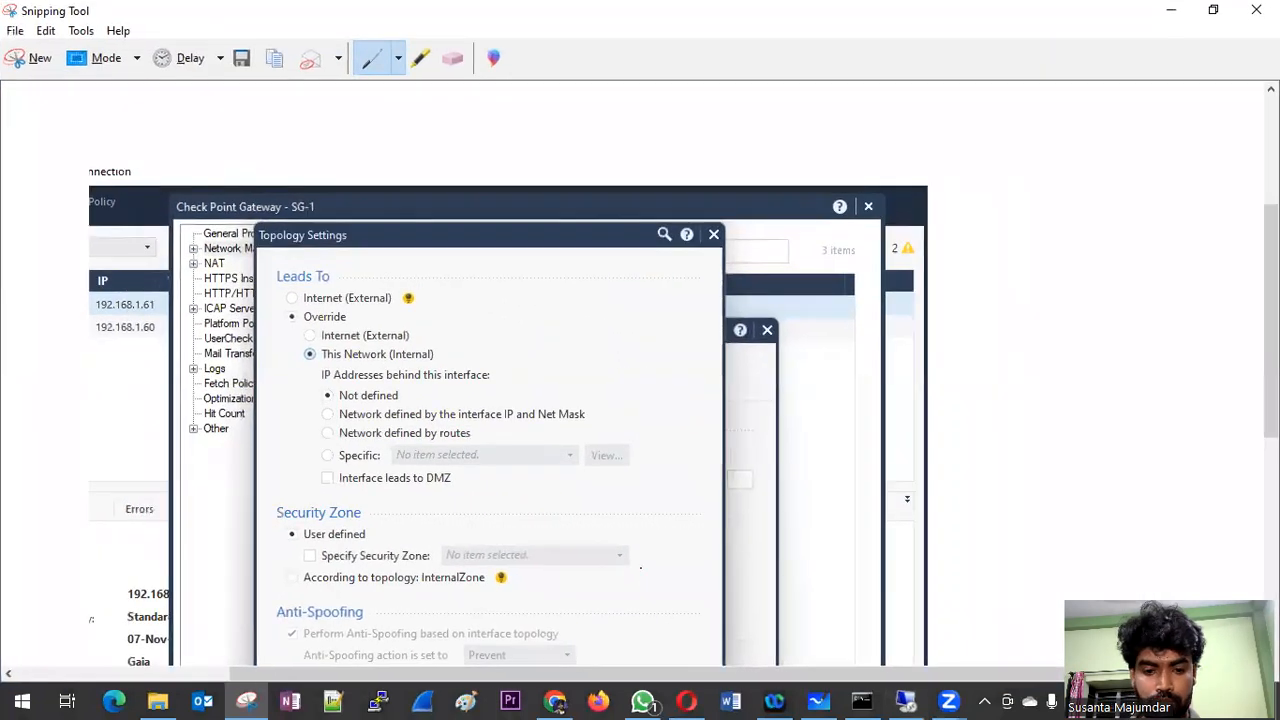
left_click(818, 701)
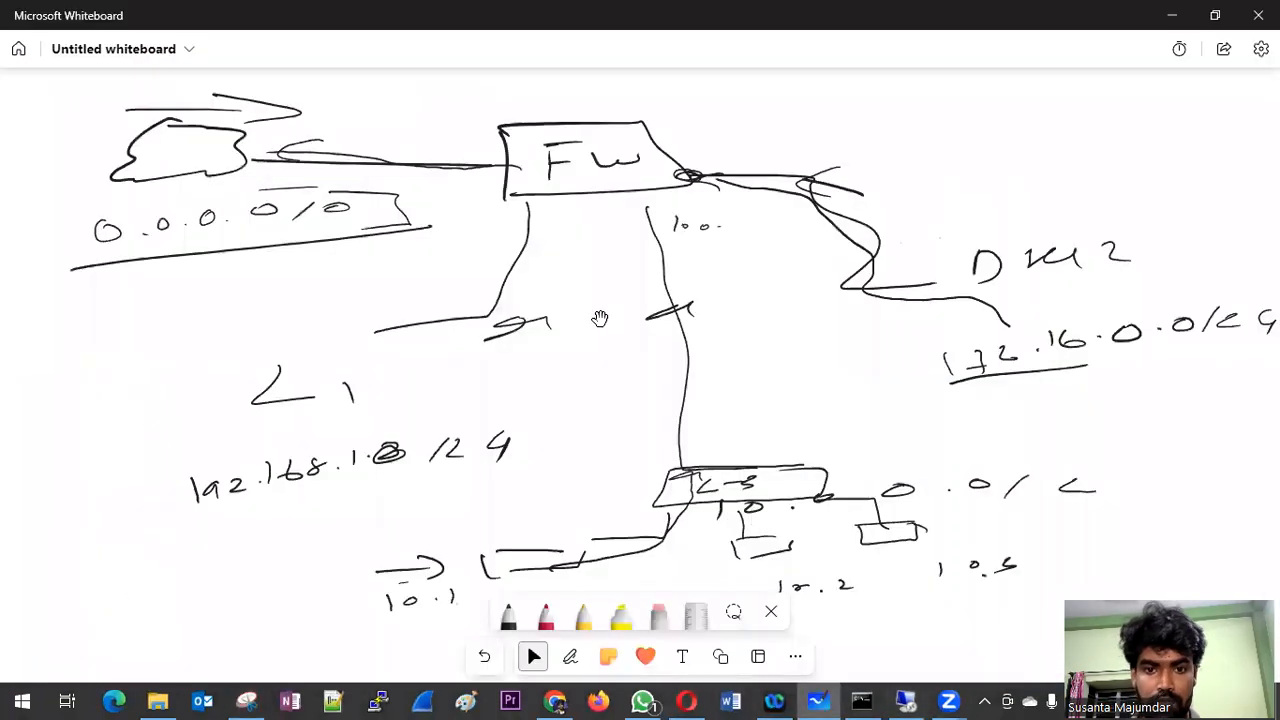
left_click(1171, 15)
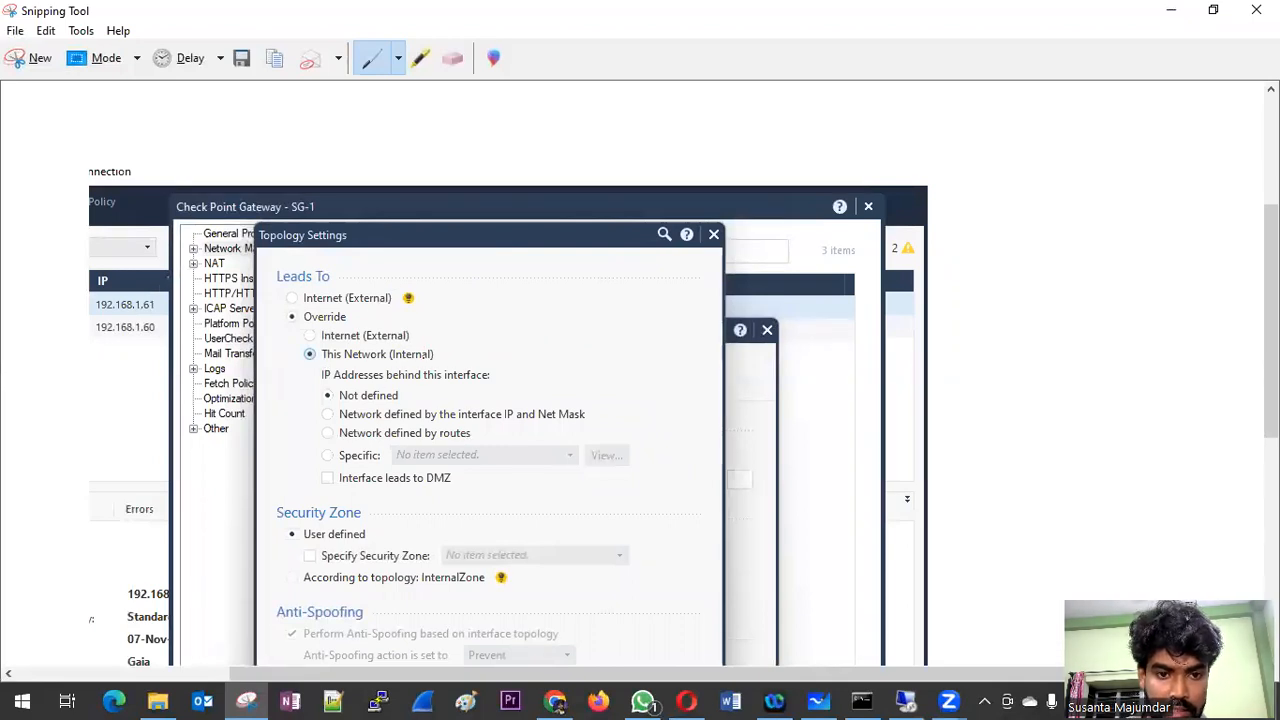
Step: Circle the Not defined option in red on the snip and draw an arrow from it to a short handwritten note
mouse_move(412, 388)
left_mouse_down()
mouse_move(440, 396)
mouse_move(562, 360)
mouse_move(686, 370)
left_mouse_up()
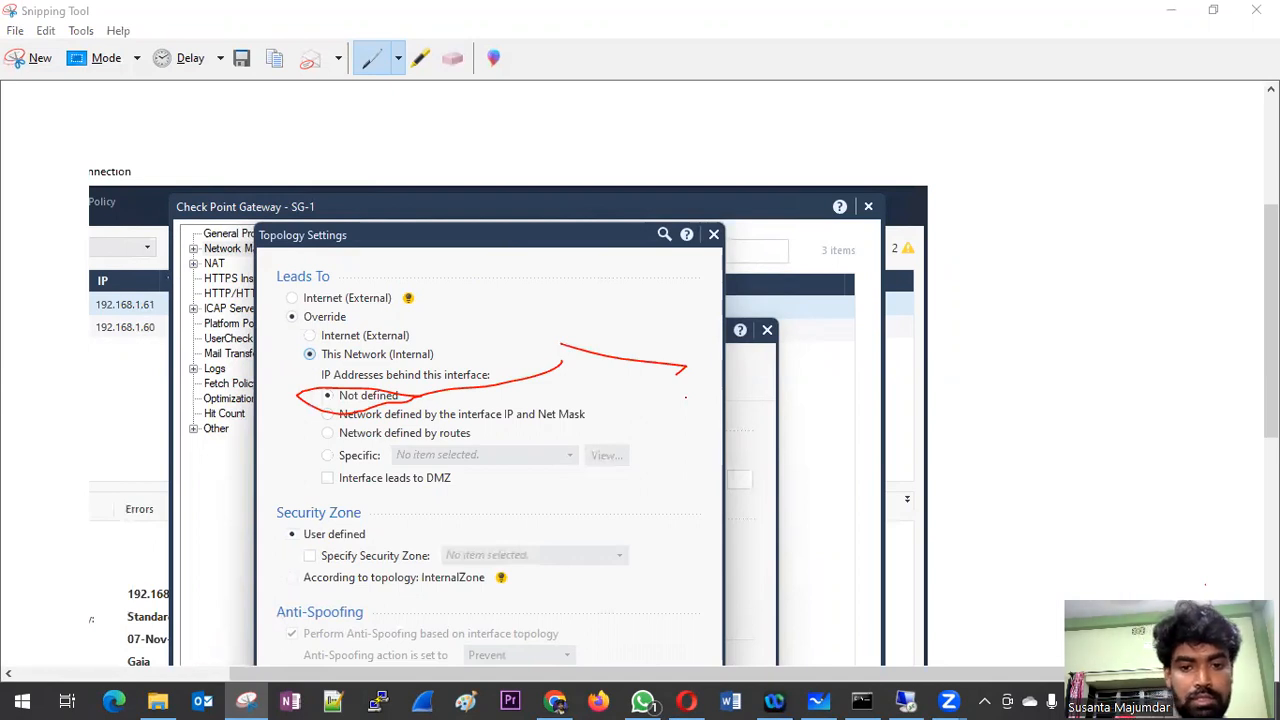
left_click_drag(458, 391, 652, 381)
mouse_move(744, 368)
left_mouse_down()
mouse_move(1012, 338)
mouse_move(995, 335)
left_mouse_up()
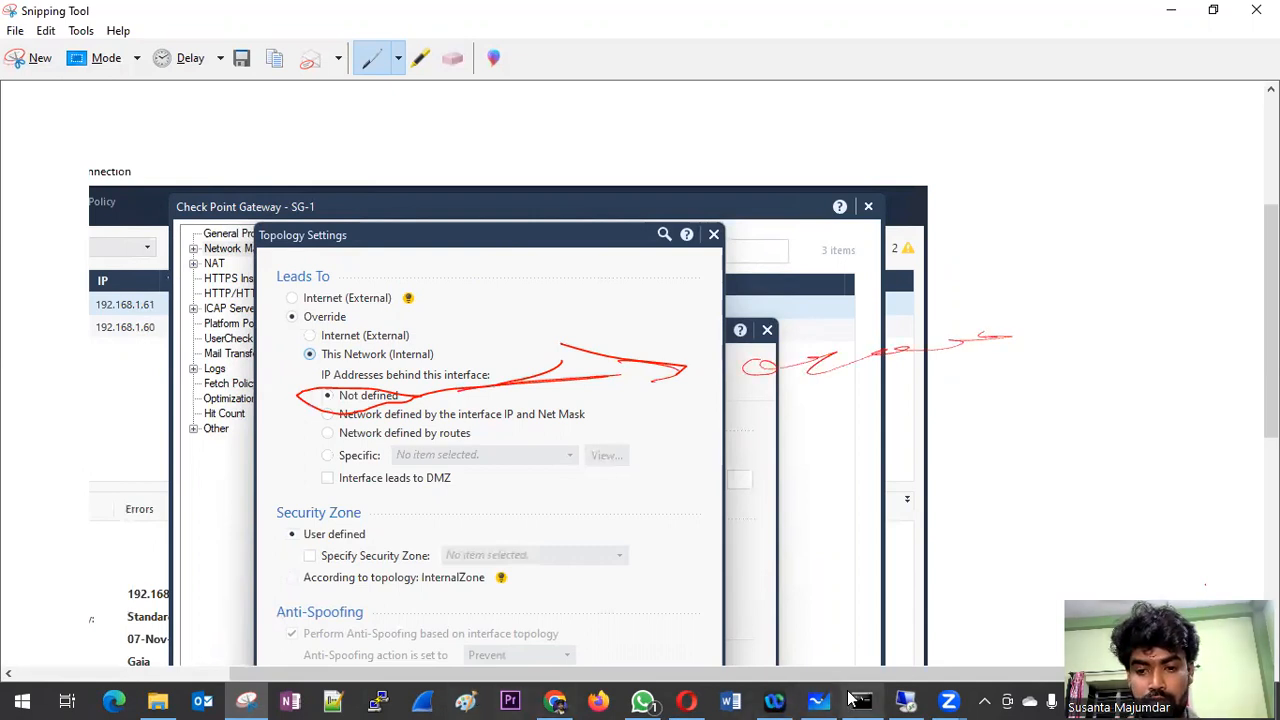
mouse_move(312, 406)
left_mouse_down()
mouse_move(430, 406)
mouse_move(354, 377)
mouse_move(322, 405)
left_mouse_up()
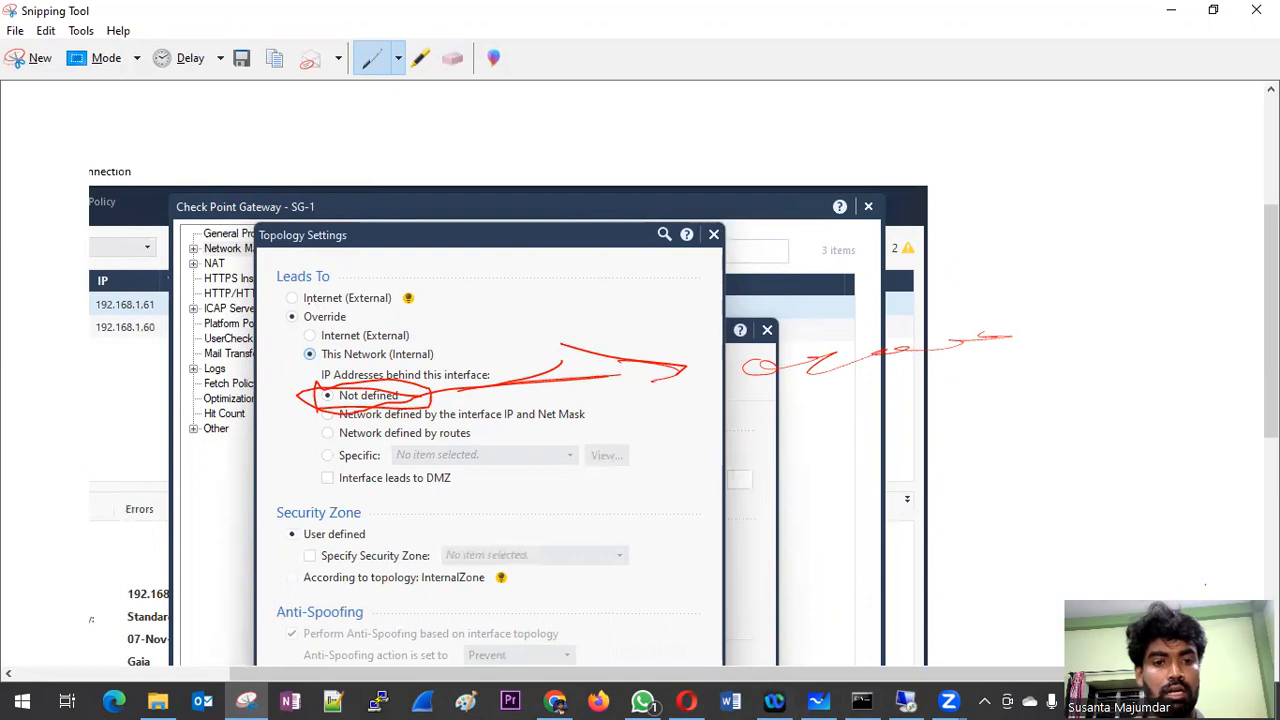
Step: Return to SmartConsole, switch eth0 back to Internet (External), close its settings discarding the changes, and select interface eth1
left_click(1171, 10)
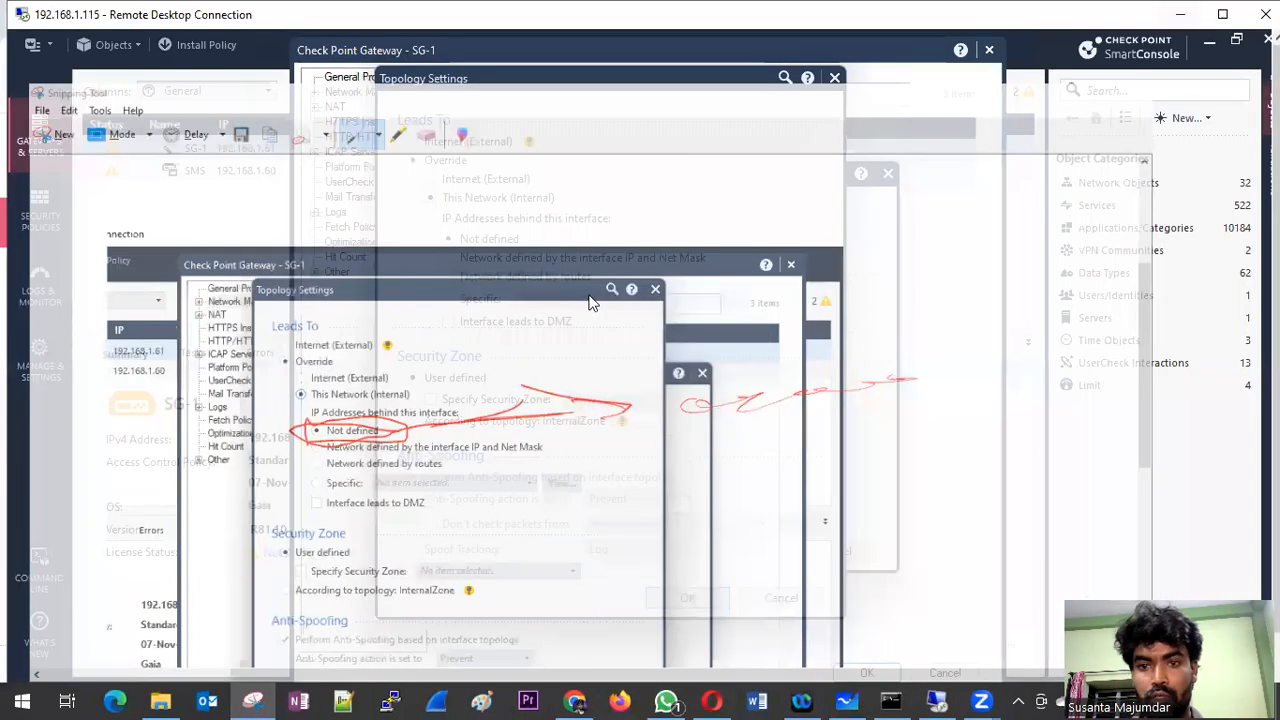
left_click(441, 143)
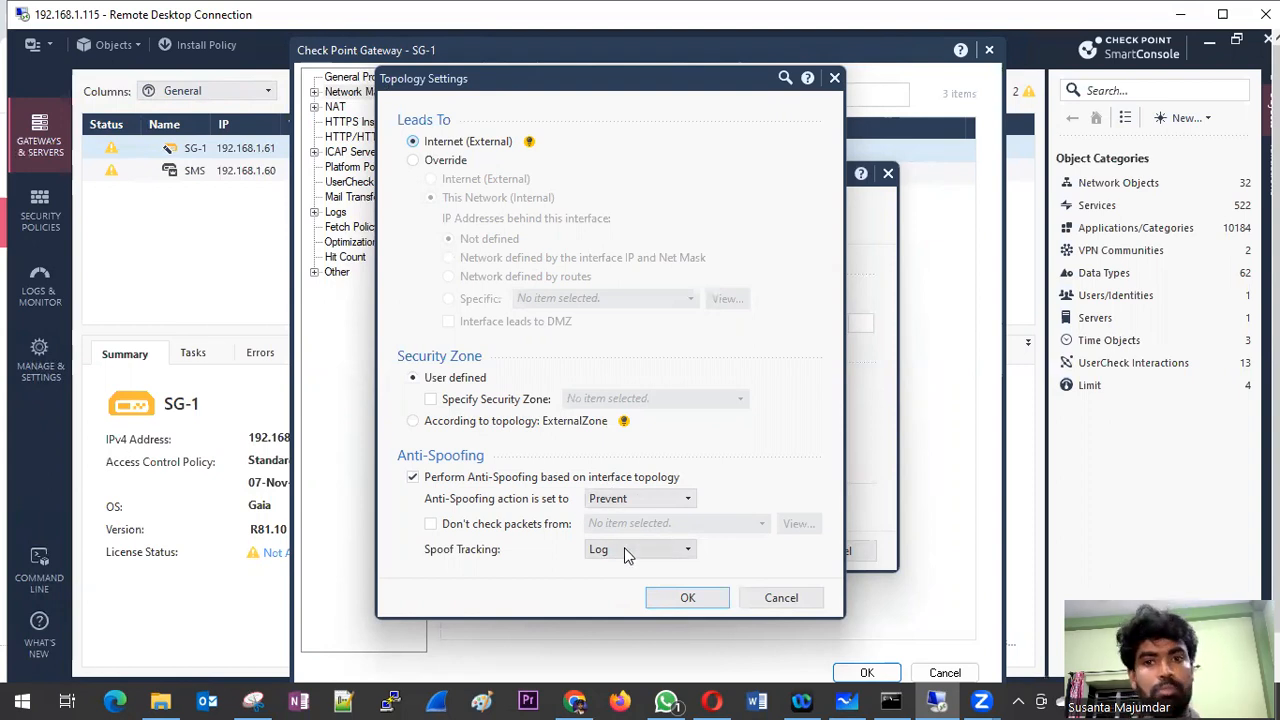
left_click(781, 600)
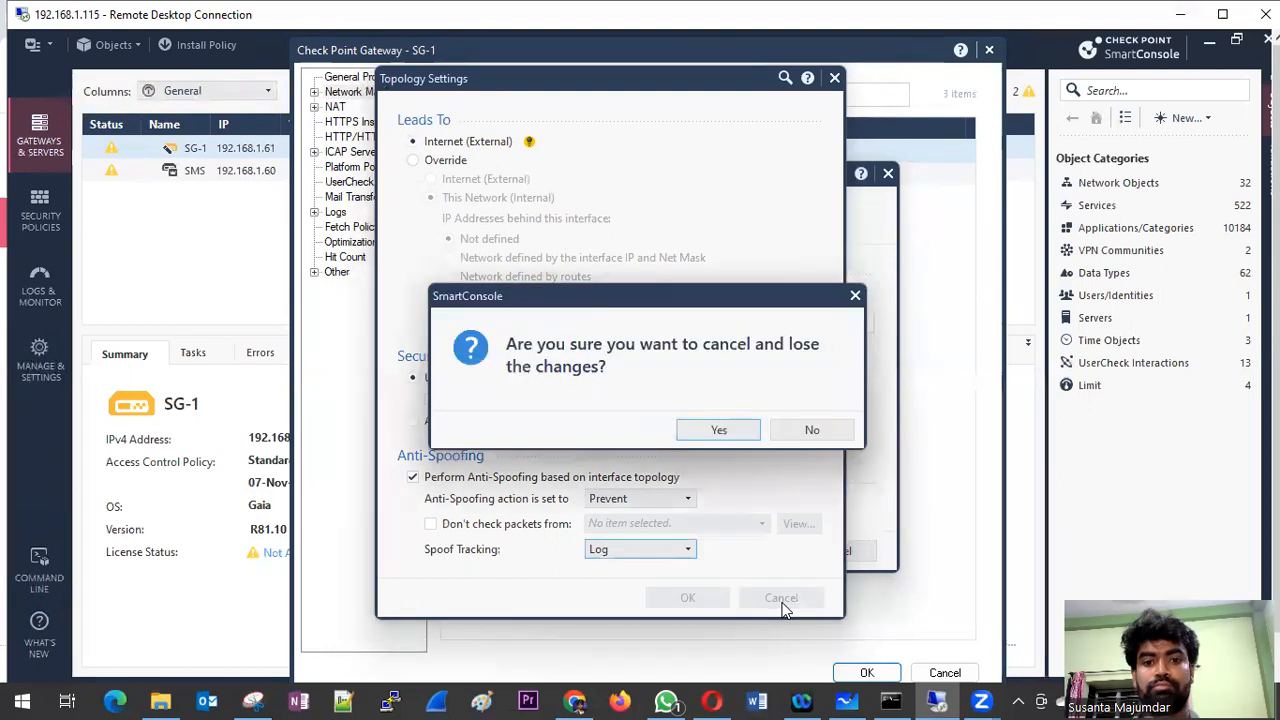
left_click(717, 430)
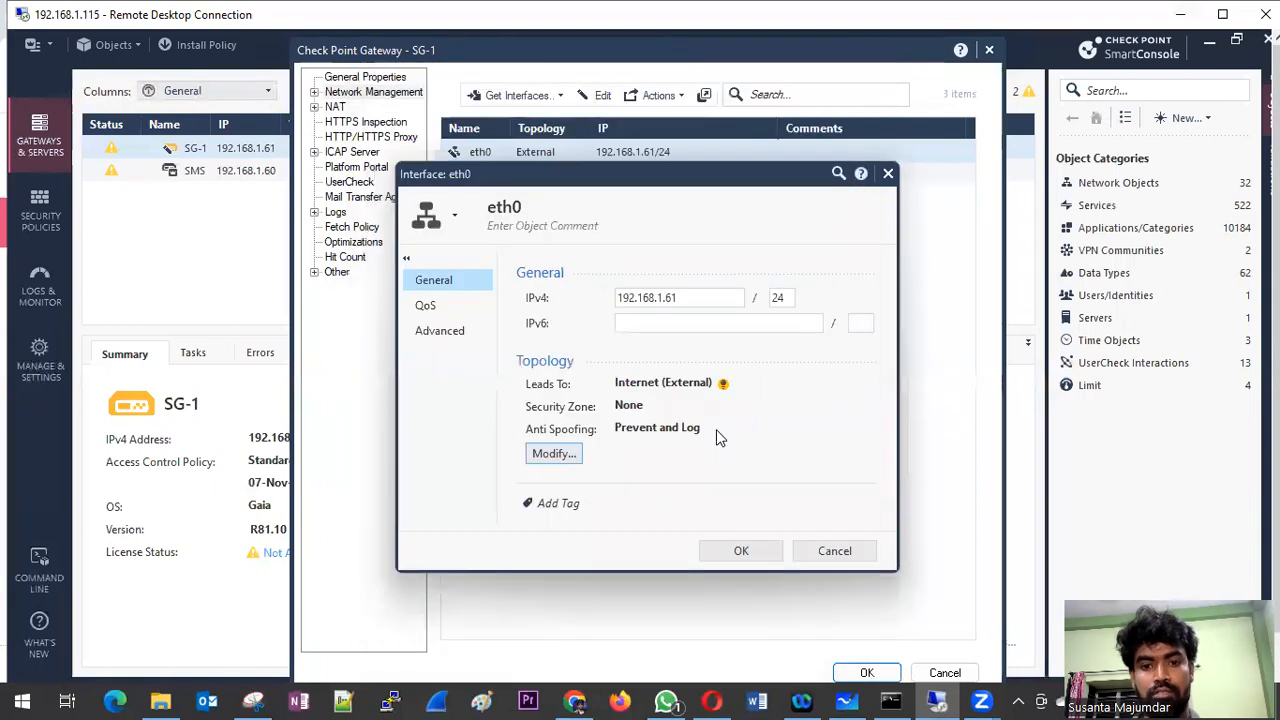
left_click(834, 553)
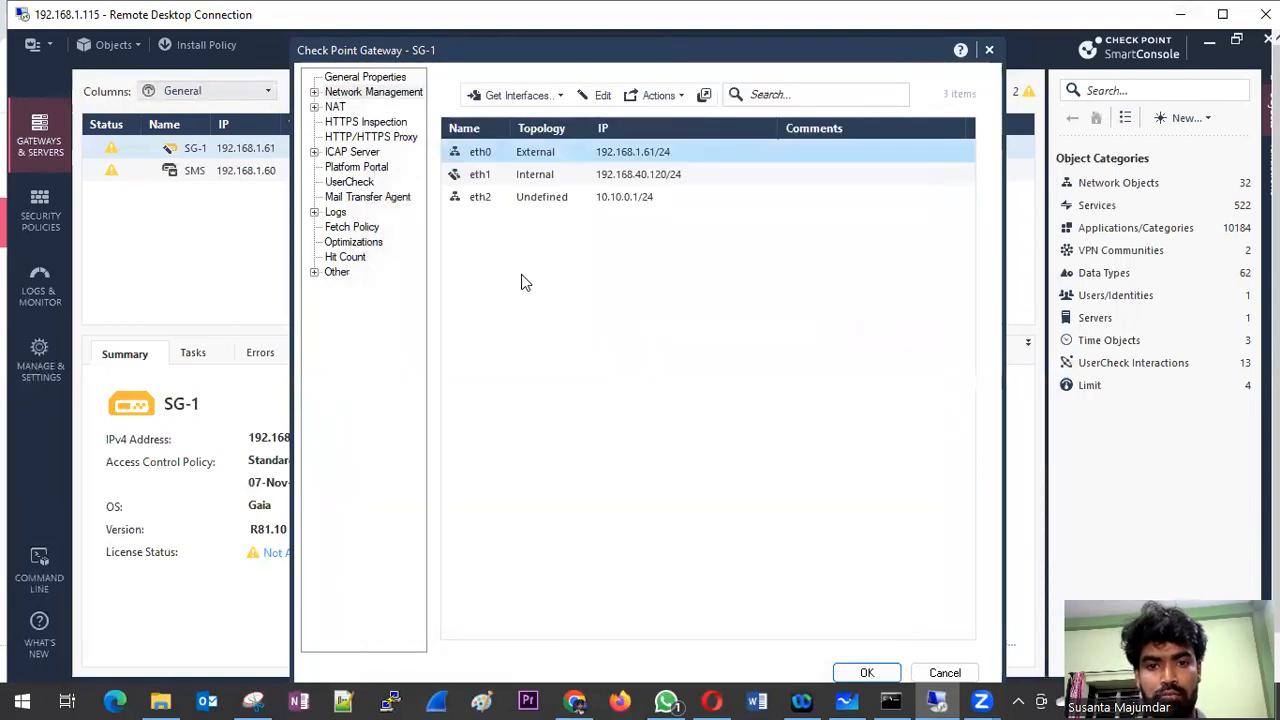
left_click(508, 176)
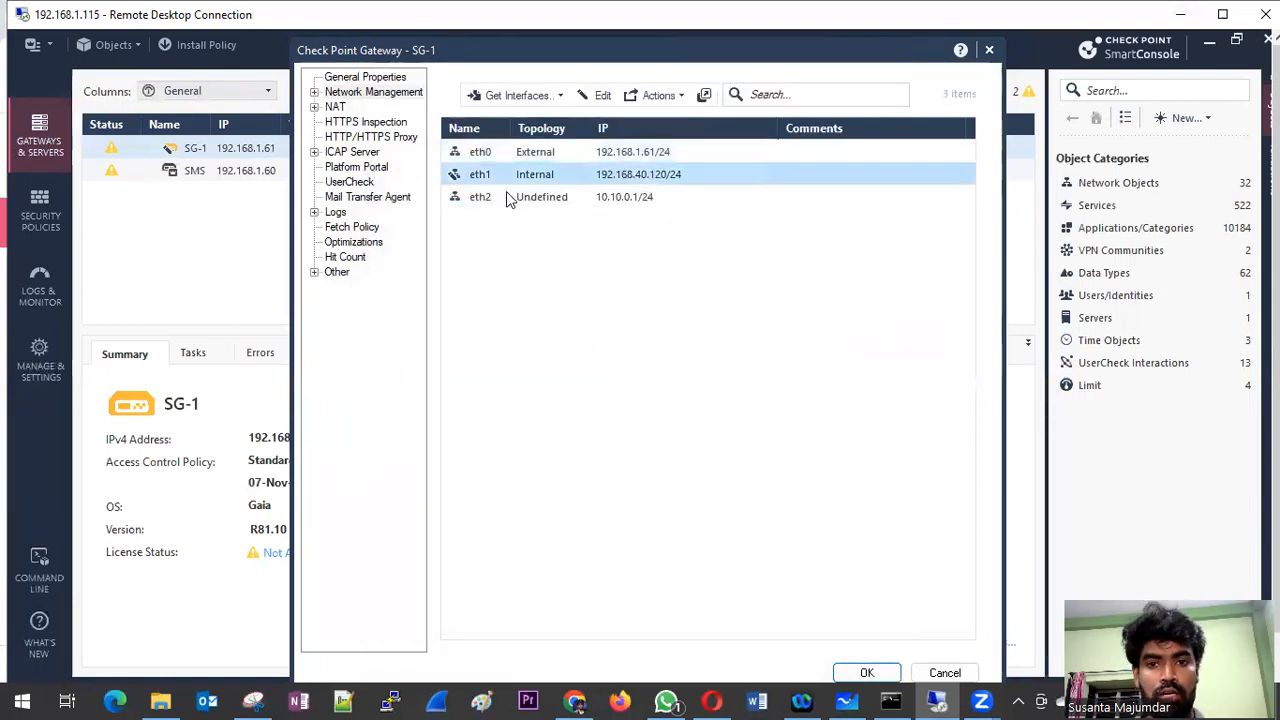
Step: Open the topology settings of interface eth2 and override Leads To with This Network (Internal), defined by the interface IP and Net Mask
left_click(510, 199)
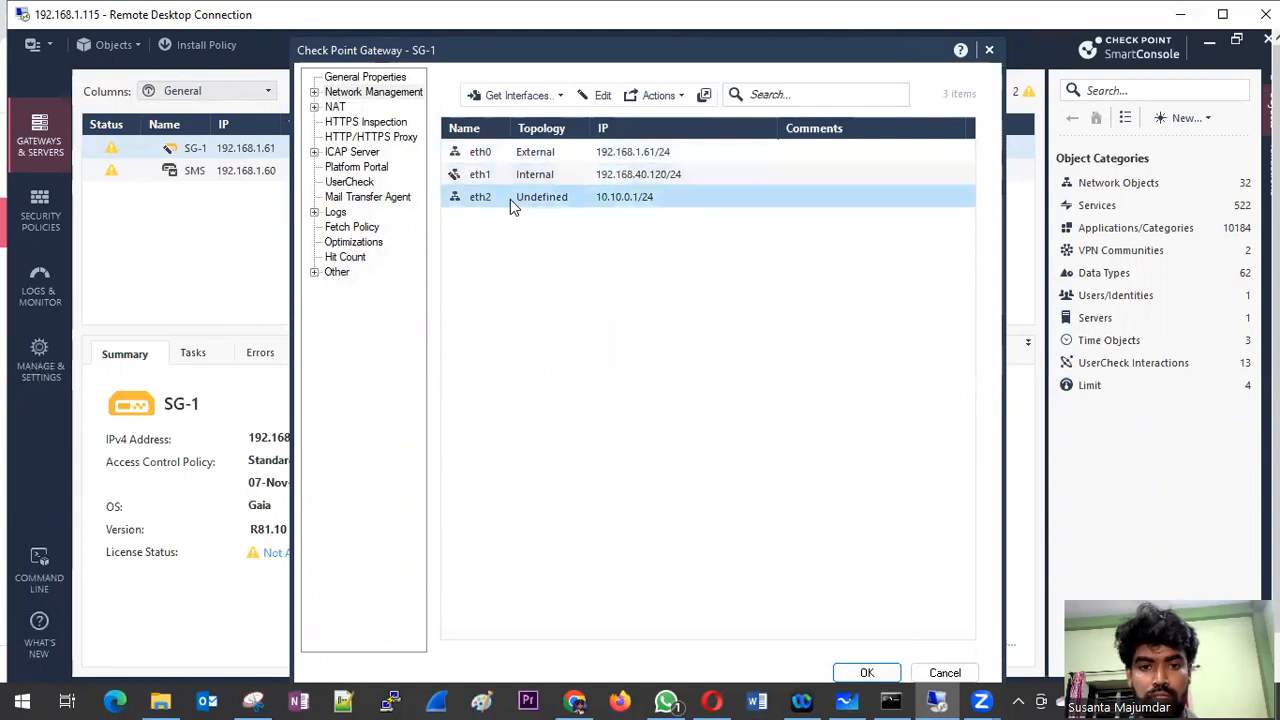
double_click(510, 199)
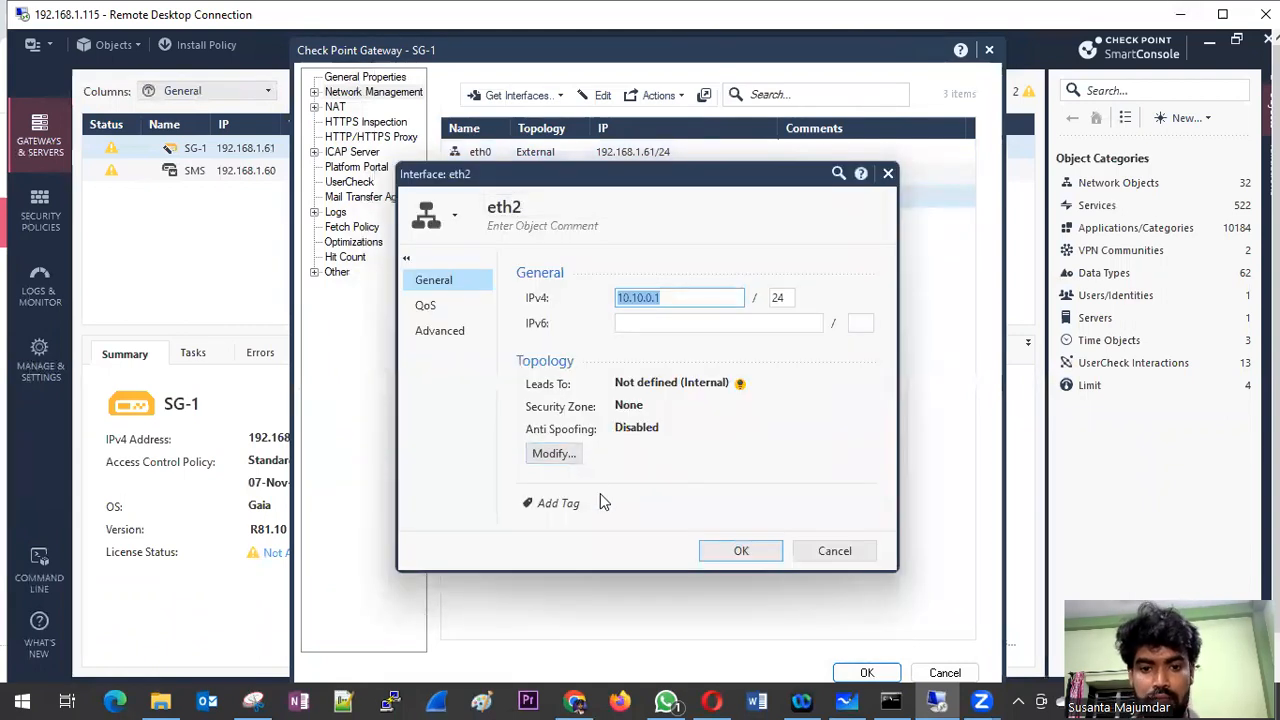
left_click(553, 453)
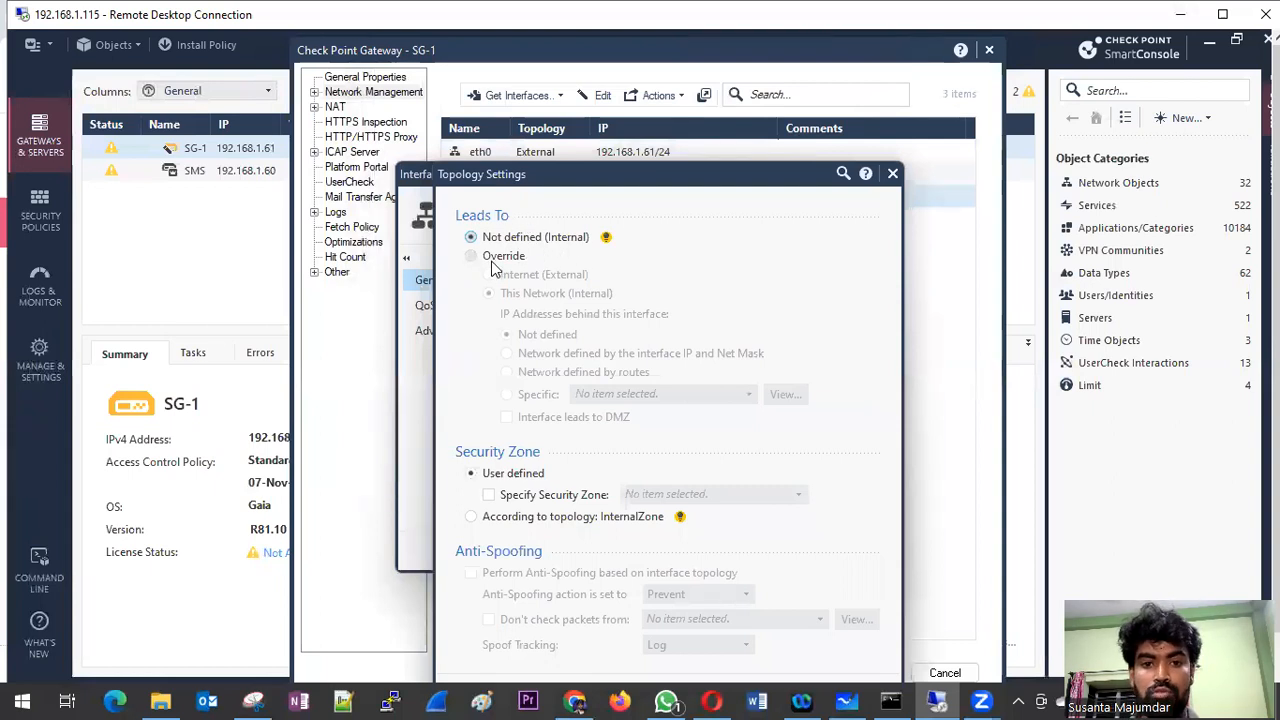
left_click(493, 262)
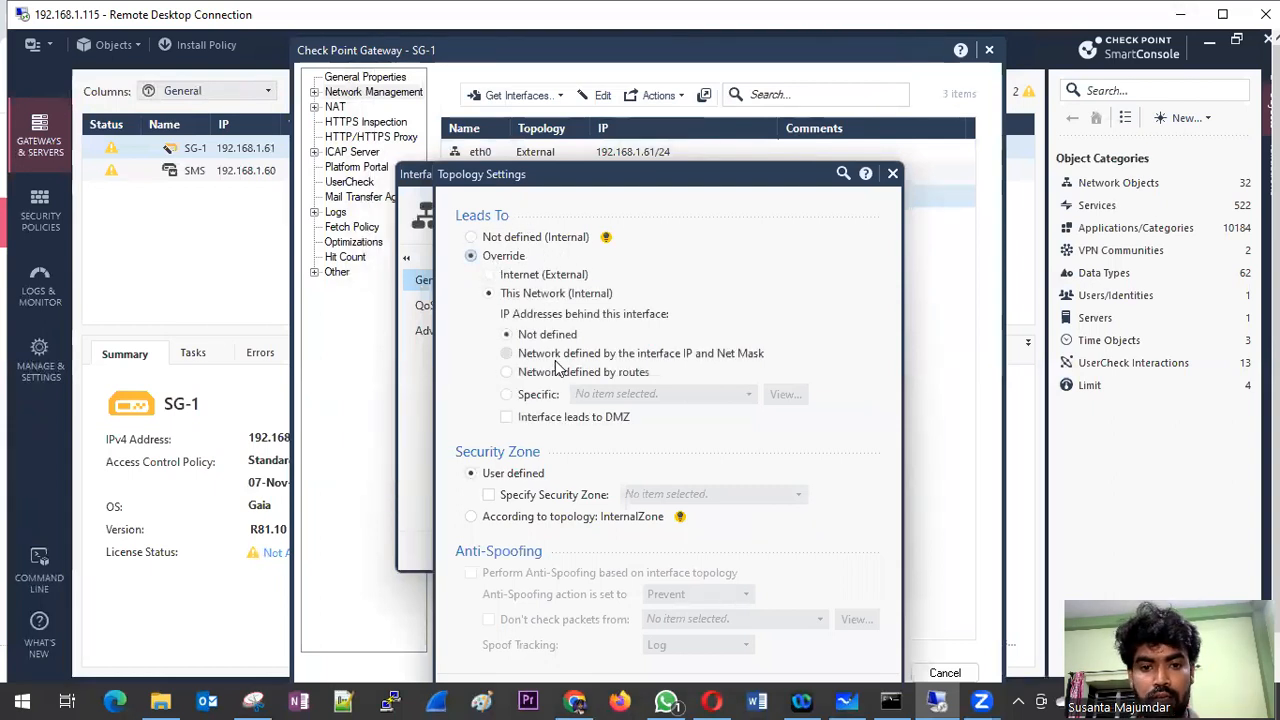
left_click(663, 356)
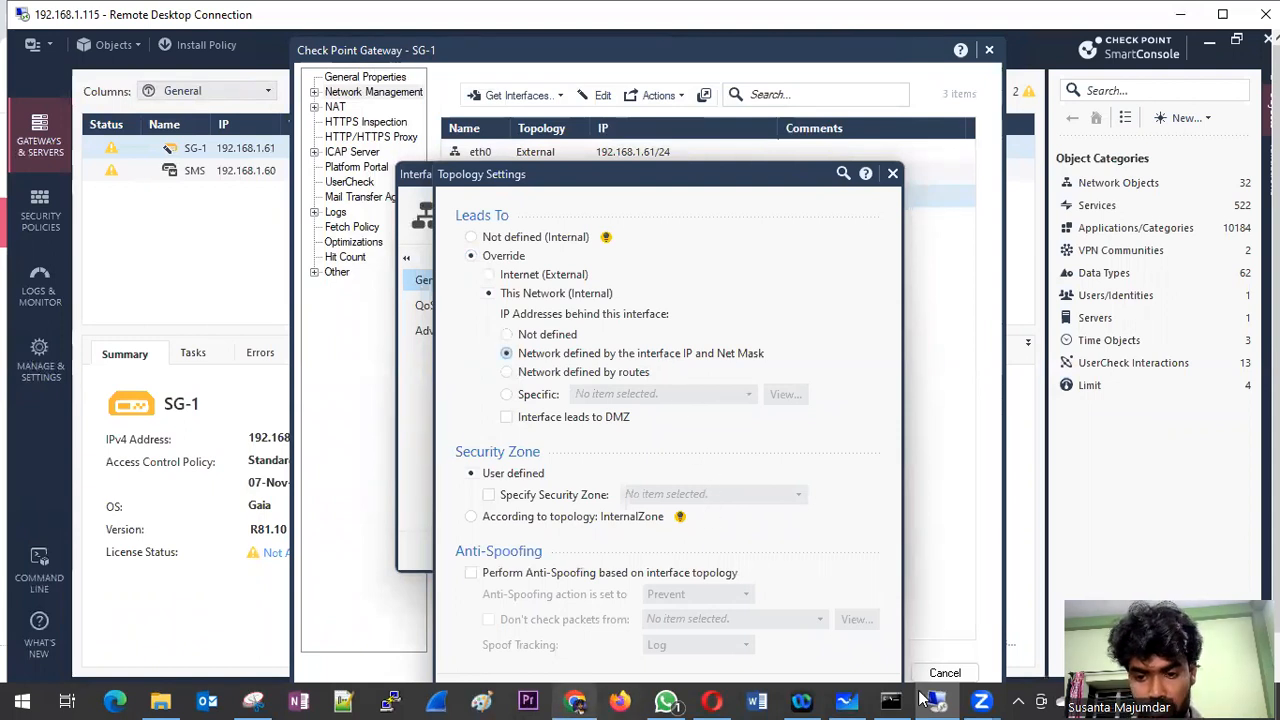
Step: Switch to Microsoft Whiteboard and underline the L1 label on the network diagram with the pen
left_click(851, 699)
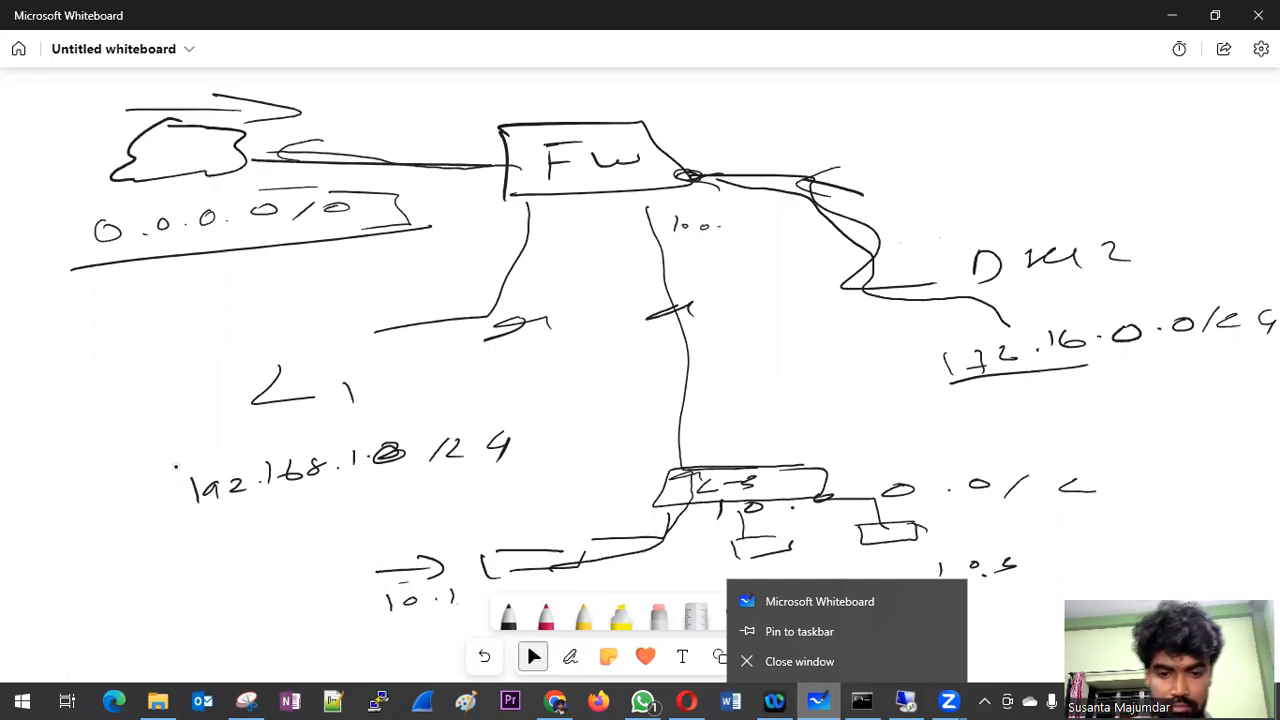
left_click(545, 622)
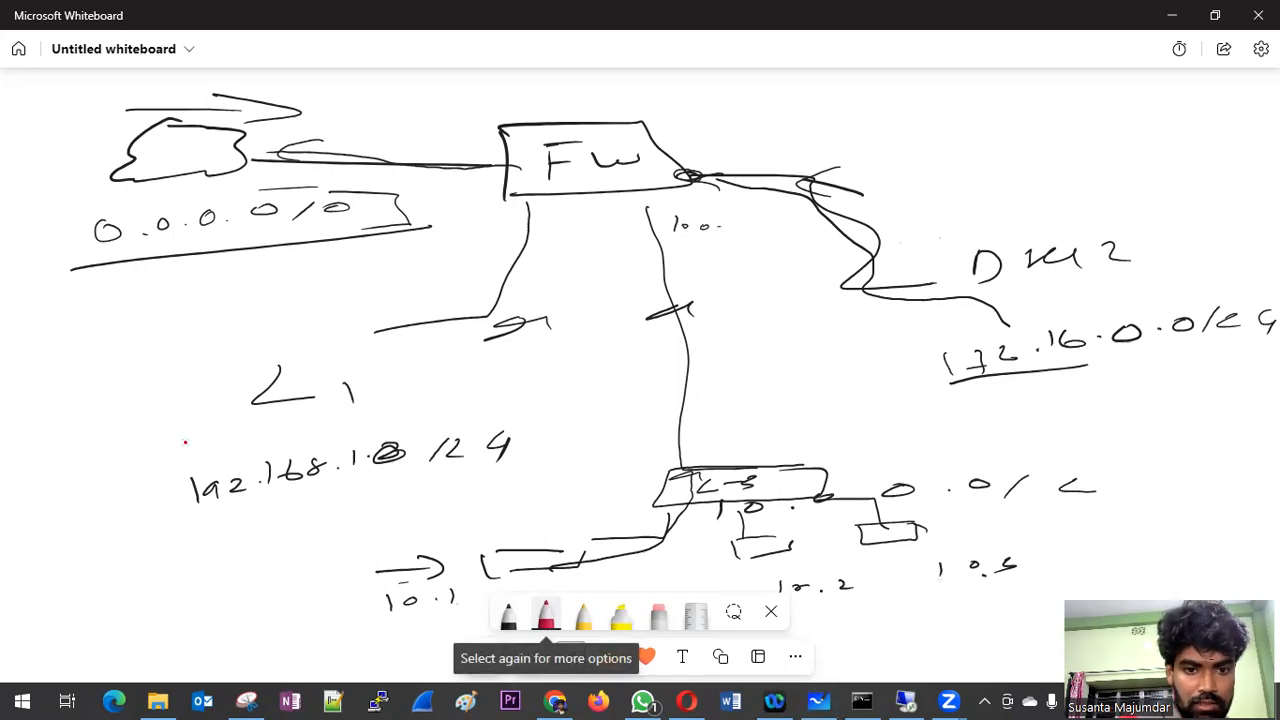
left_click_drag(132, 446, 362, 405)
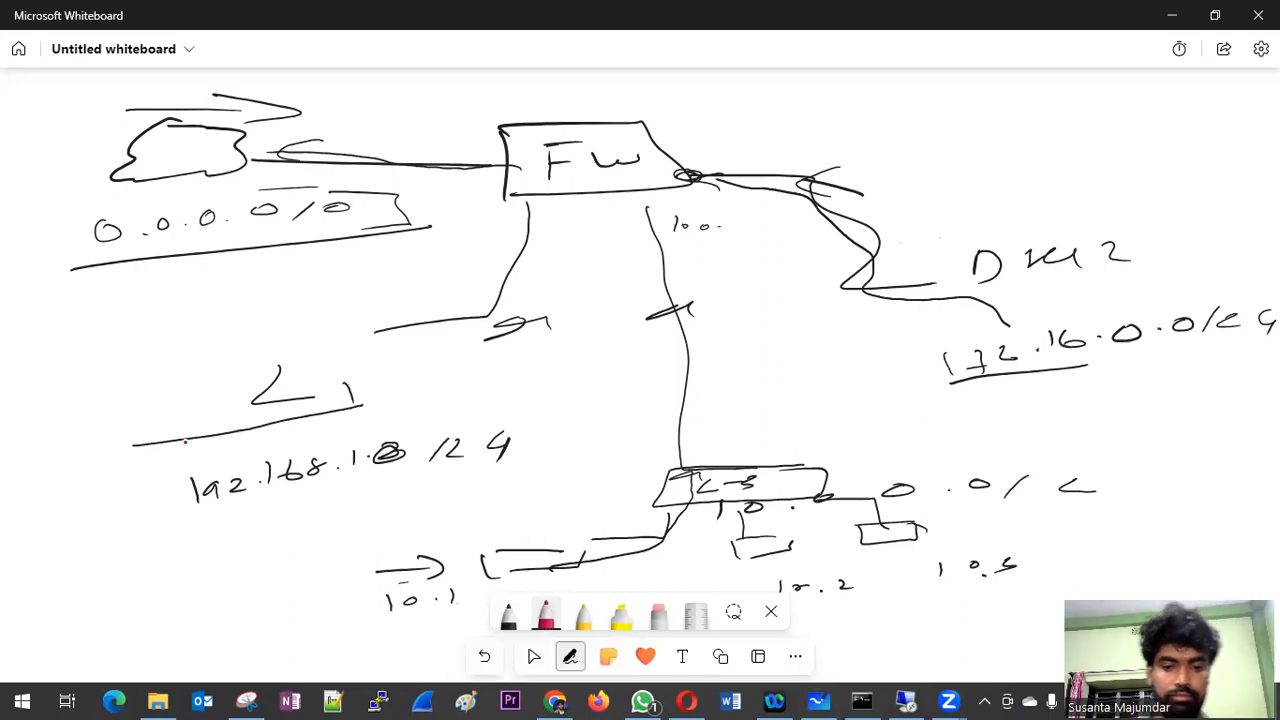
Step: Circle the 192.168.1.0/24 network on the whiteboard and draw lines linking it to the firewall's L1 interface
key("Escape")
left_click(549, 620)
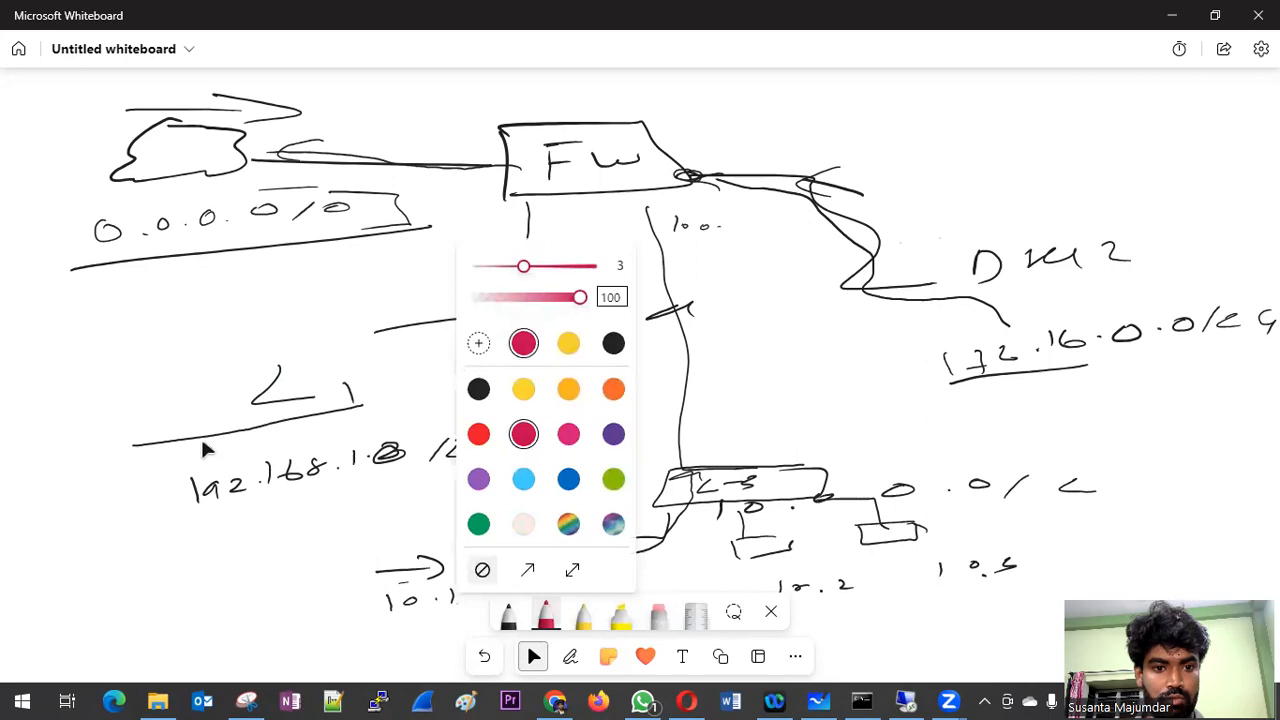
left_click(205, 446)
left_click(546, 617)
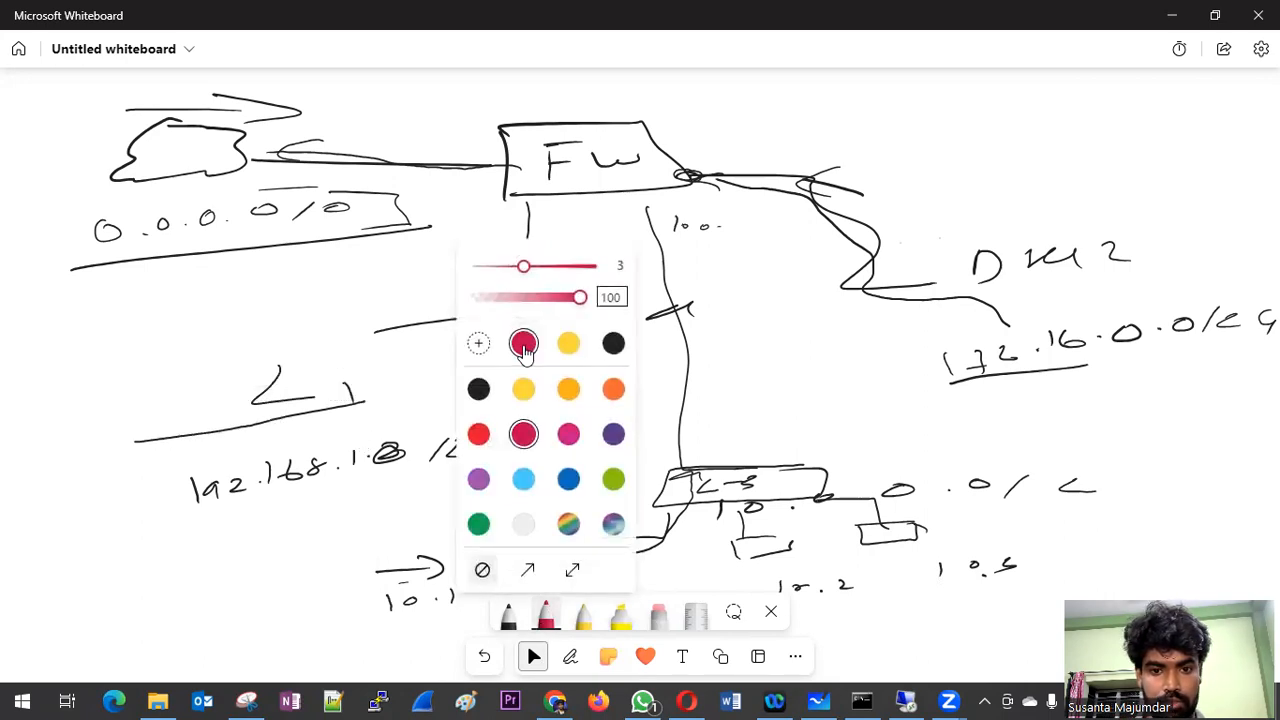
left_click(244, 343)
left_click_drag(105, 521, 186, 557)
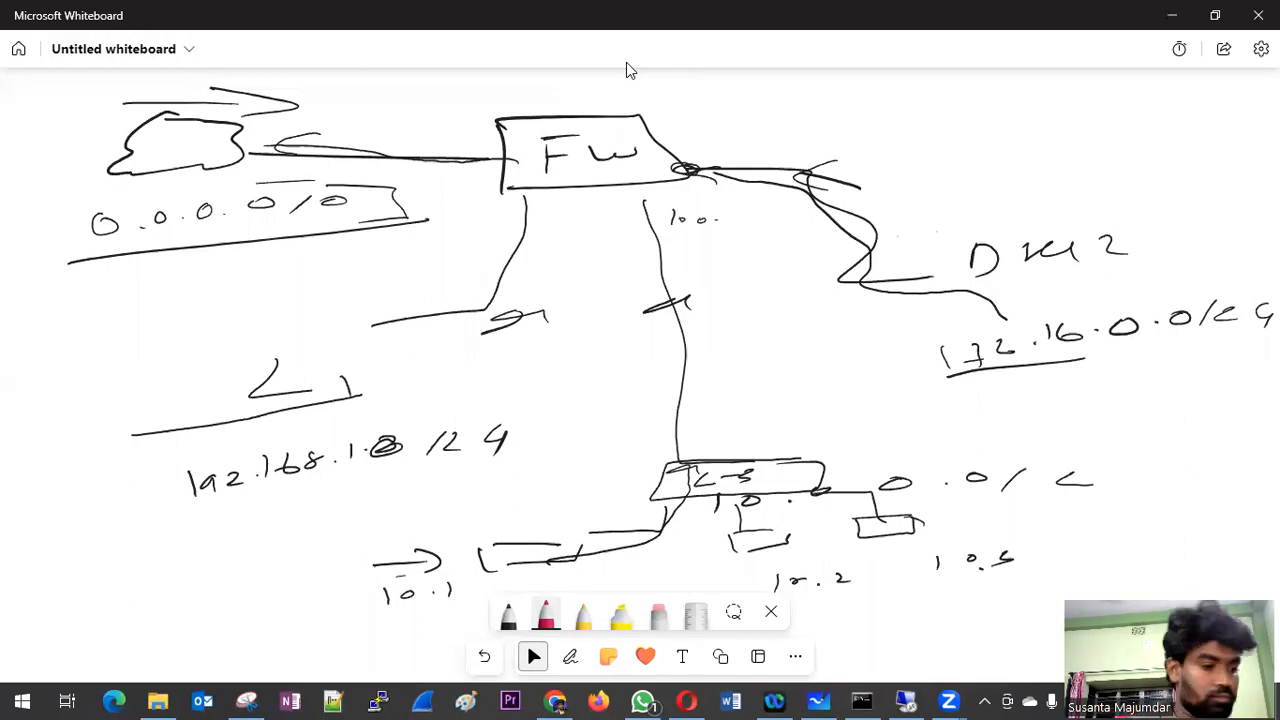
key("alt+w")
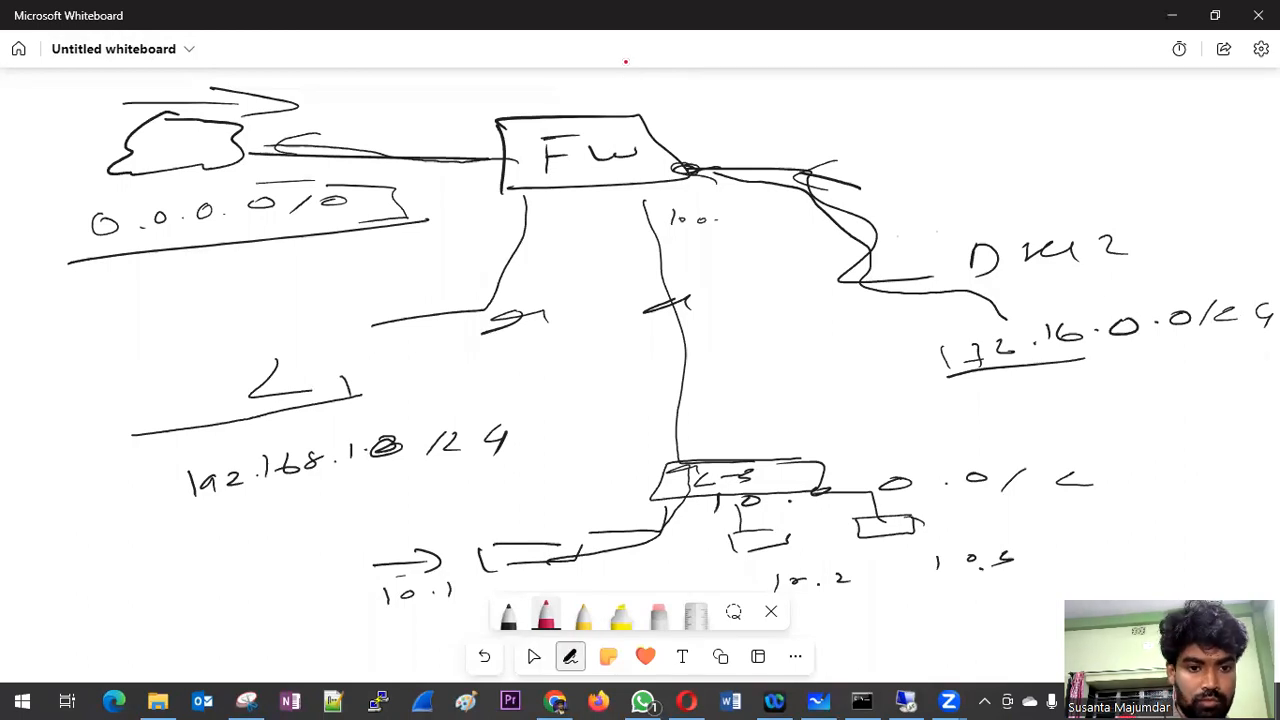
mouse_move(190, 490)
left_mouse_down()
mouse_move(370, 422)
mouse_move(498, 325)
mouse_move(535, 265)
mouse_move(465, 448)
mouse_move(150, 440)
mouse_move(440, 518)
mouse_move(510, 428)
left_mouse_up()
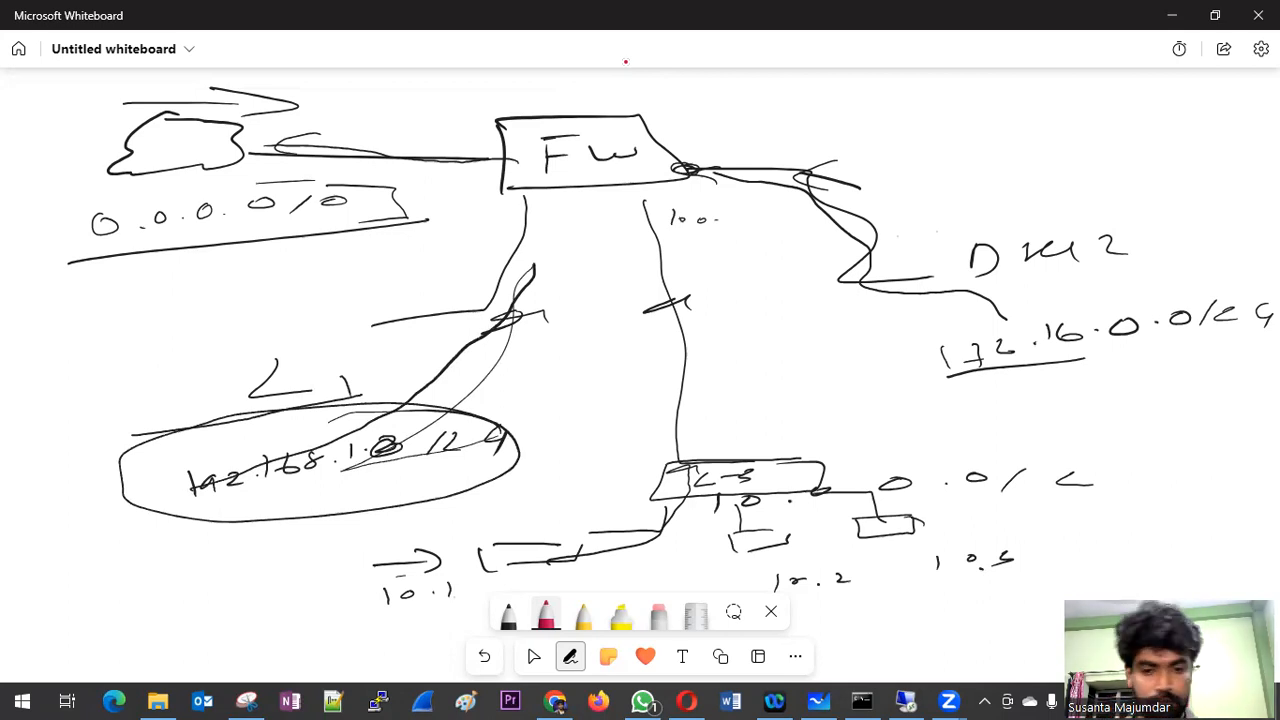
left_click(533, 656)
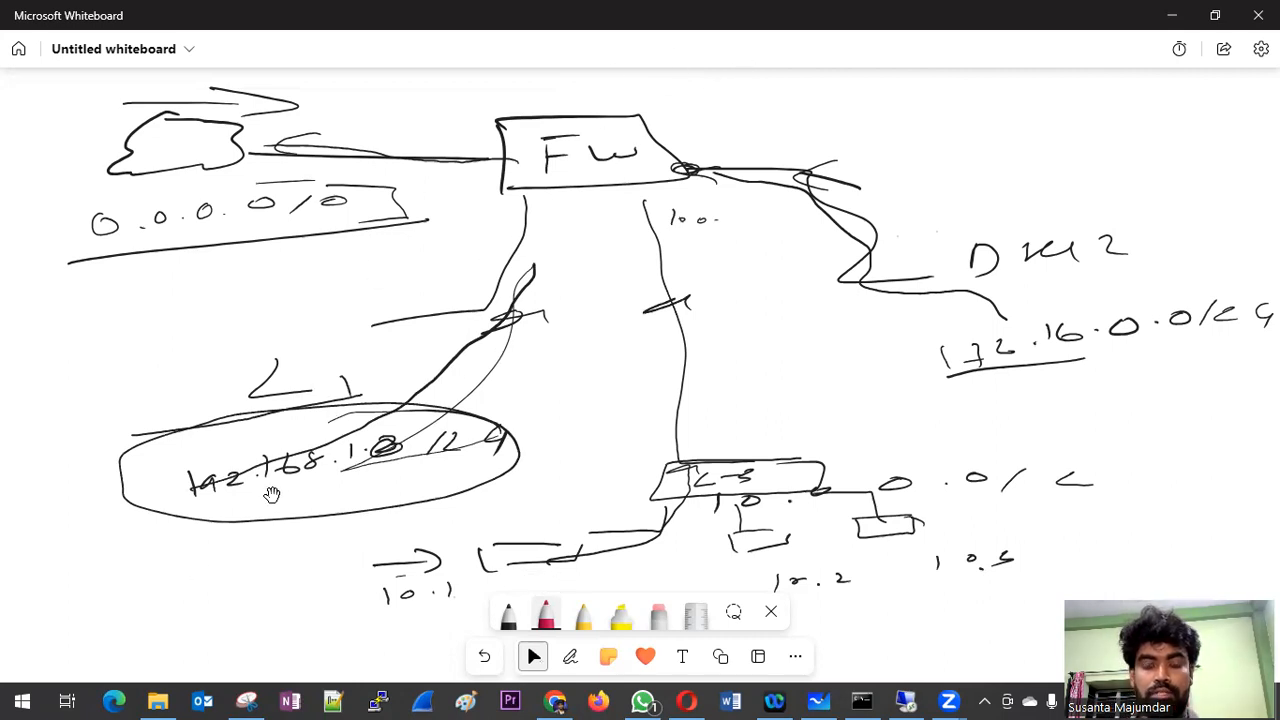
Step: Return to the remote SmartConsole session and close eth2's topology and interface settings, discarding the changes
left_click(906, 700)
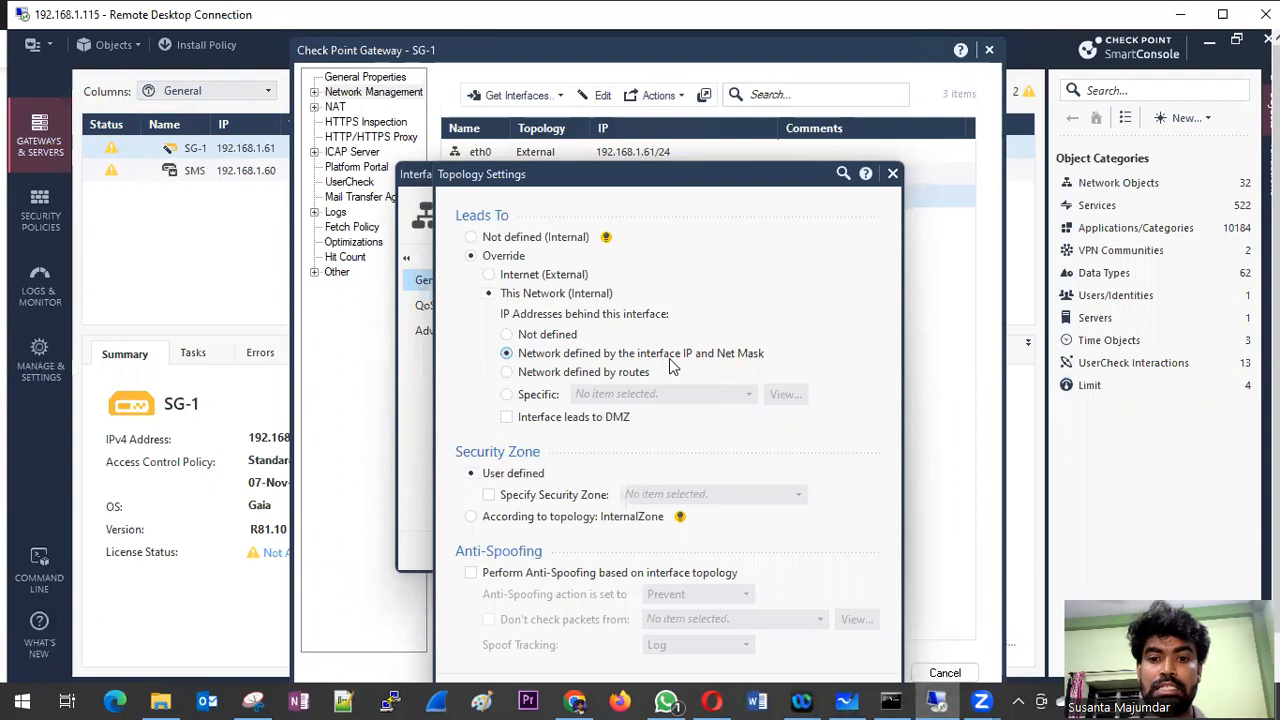
left_click_drag(747, 172, 718, 49)
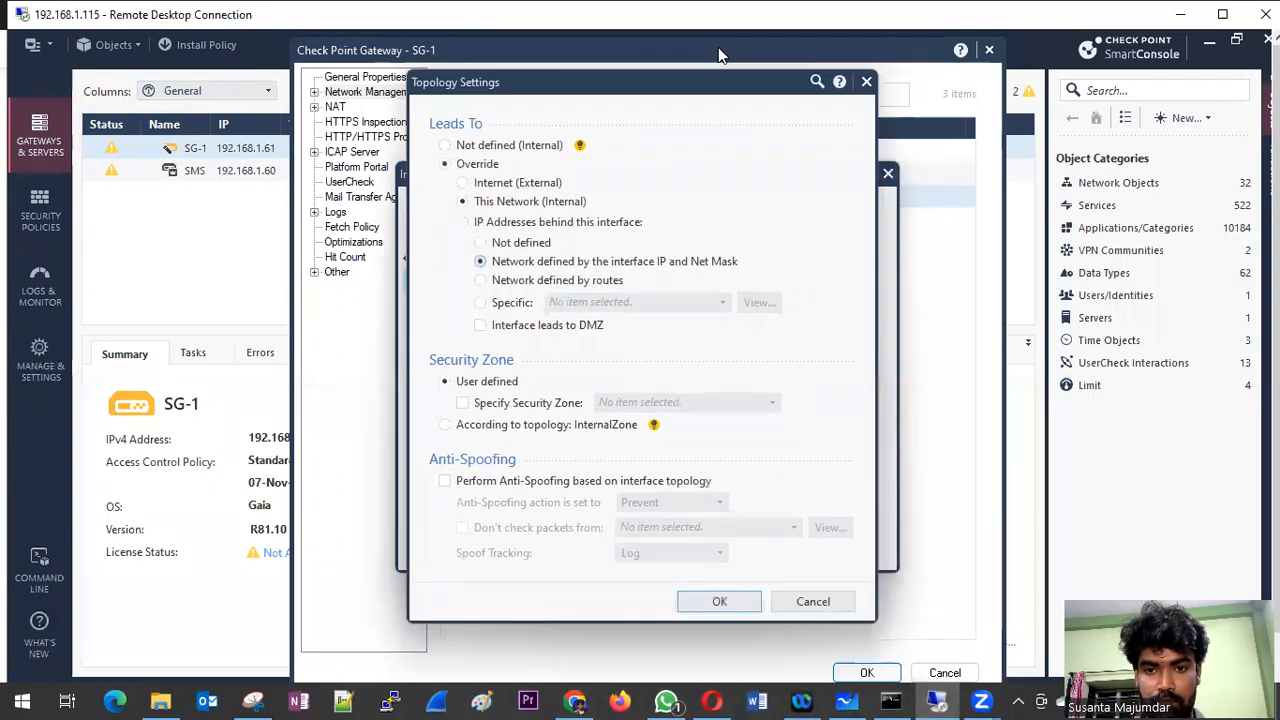
left_click(810, 569)
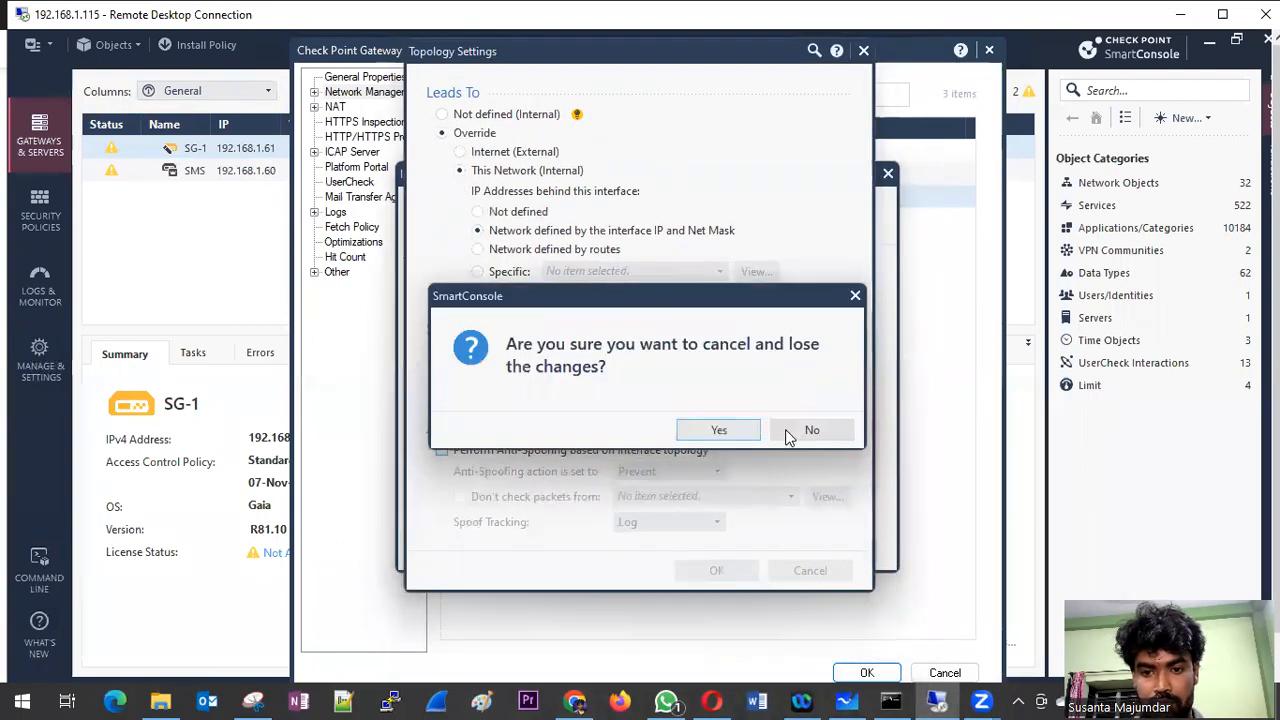
left_click(744, 433)
left_click(836, 553)
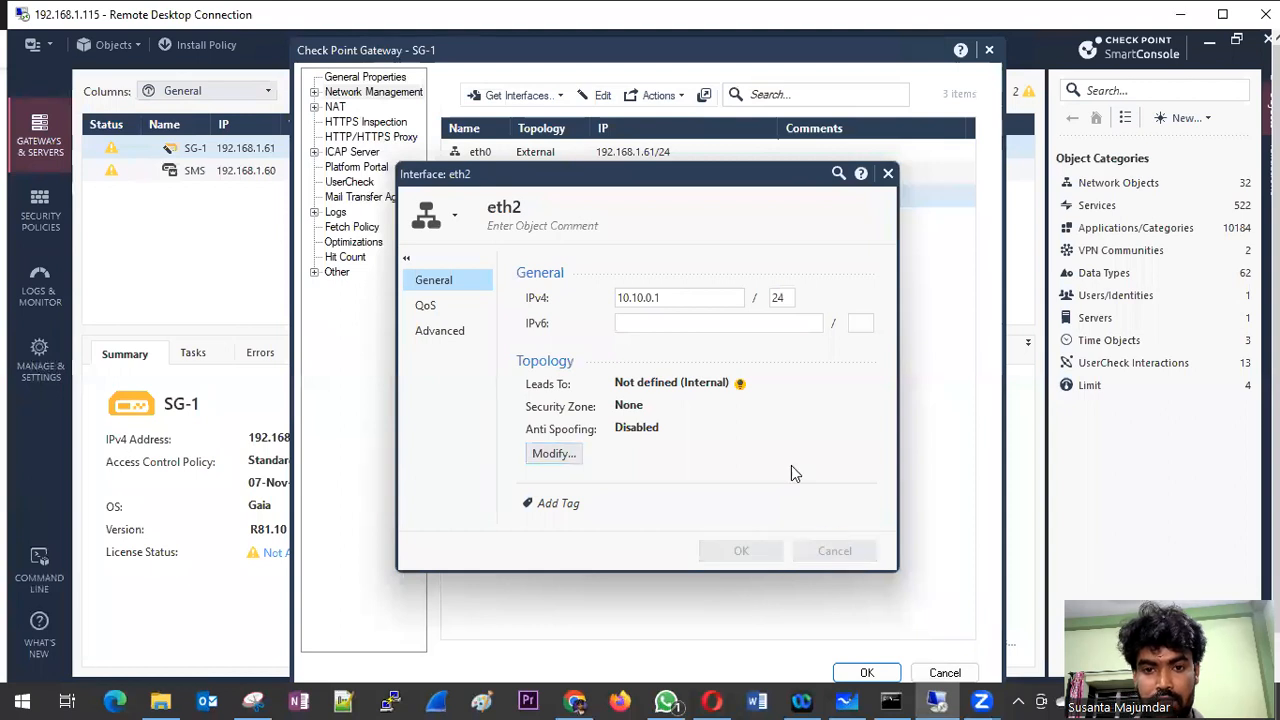
Step: Set interface eth1's topology to Network defined by the interface IP and Net Mask, and save the interface settings
double_click(547, 180)
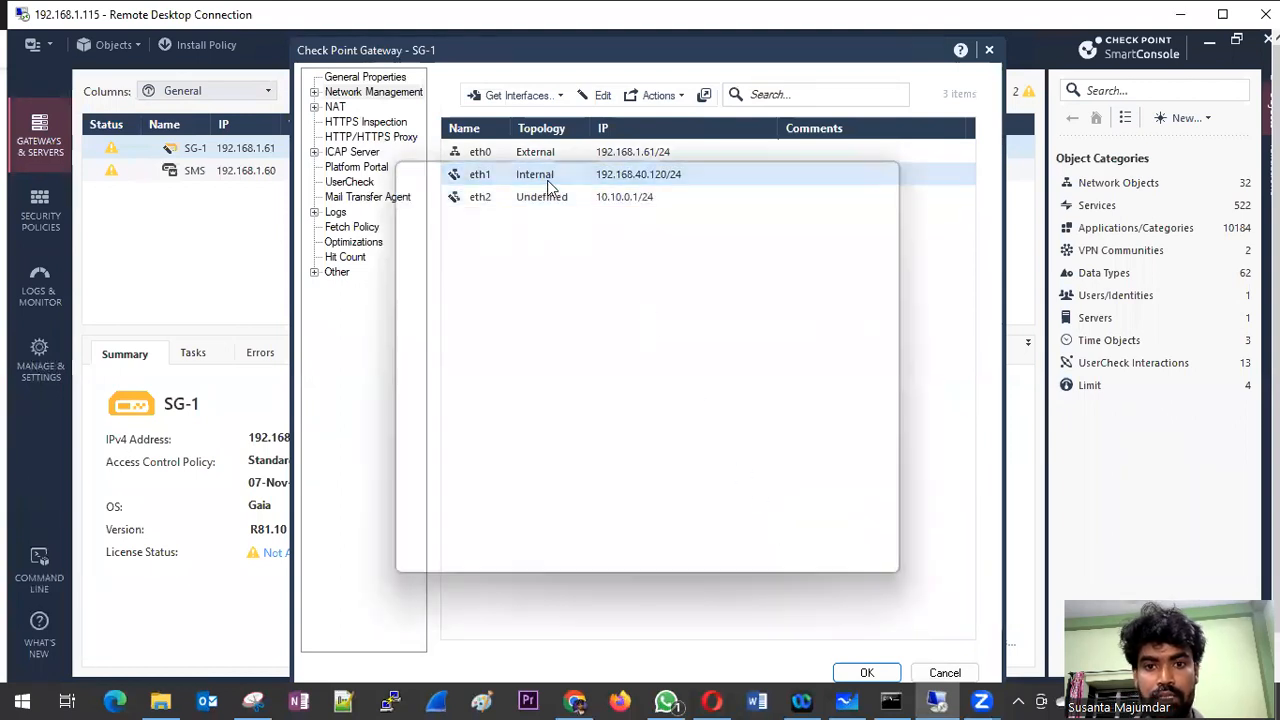
left_click(553, 453)
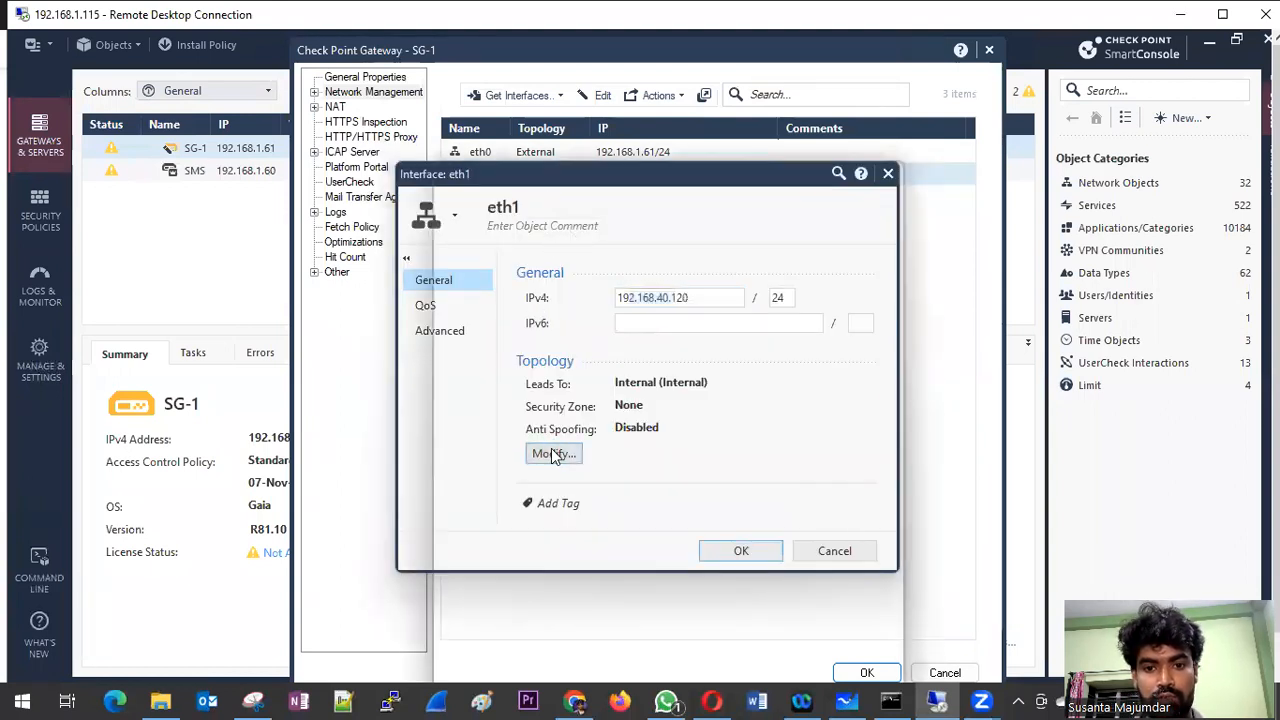
left_click(538, 355)
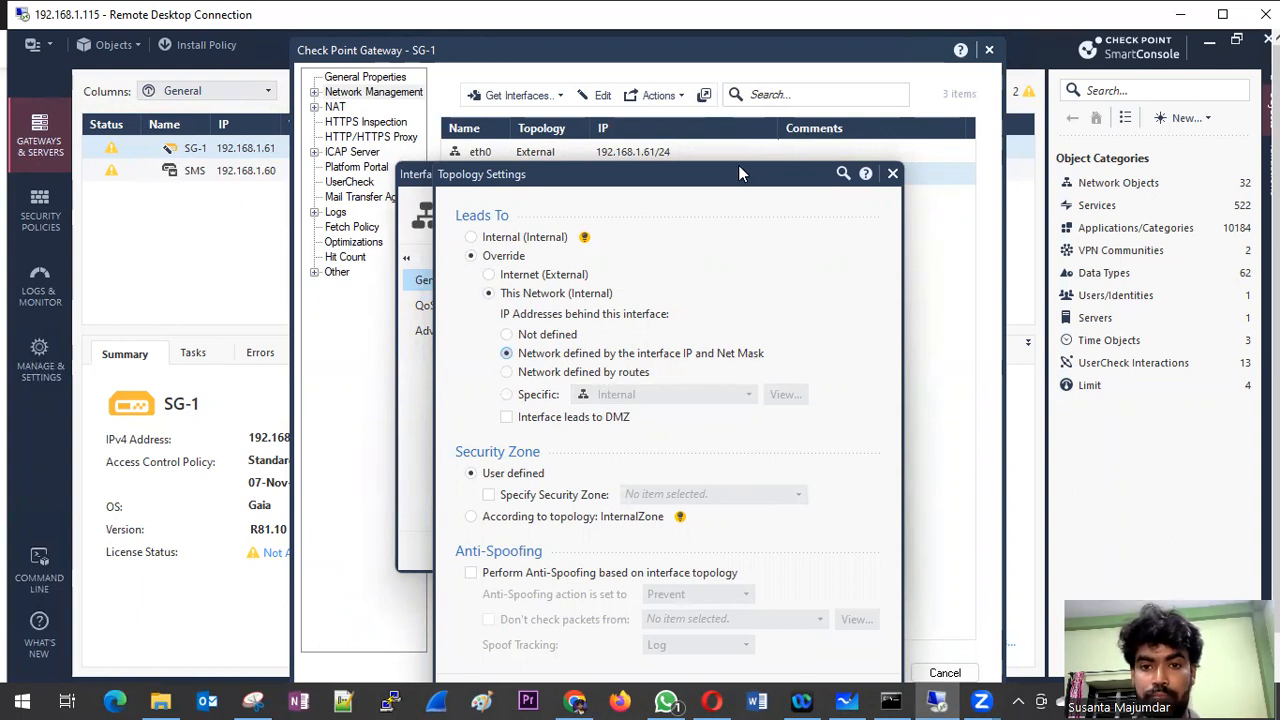
left_click_drag(735, 176, 730, 51)
left_click(707, 574)
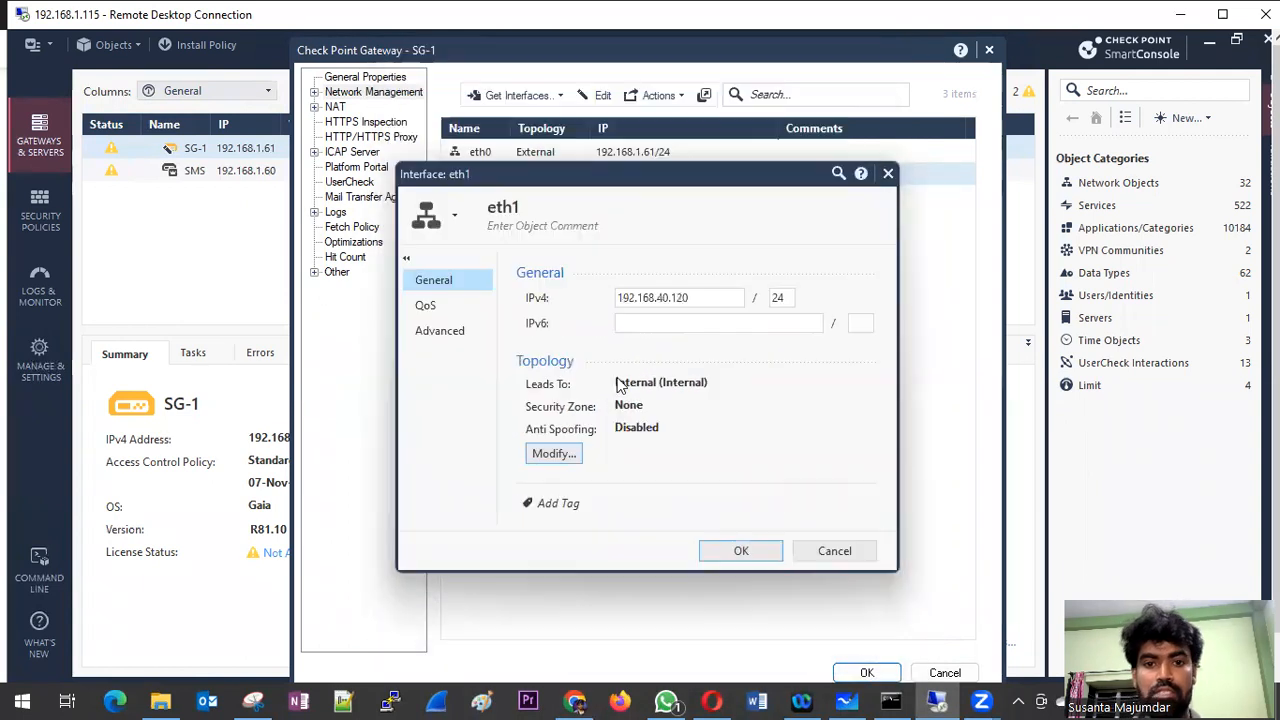
left_click(750, 551)
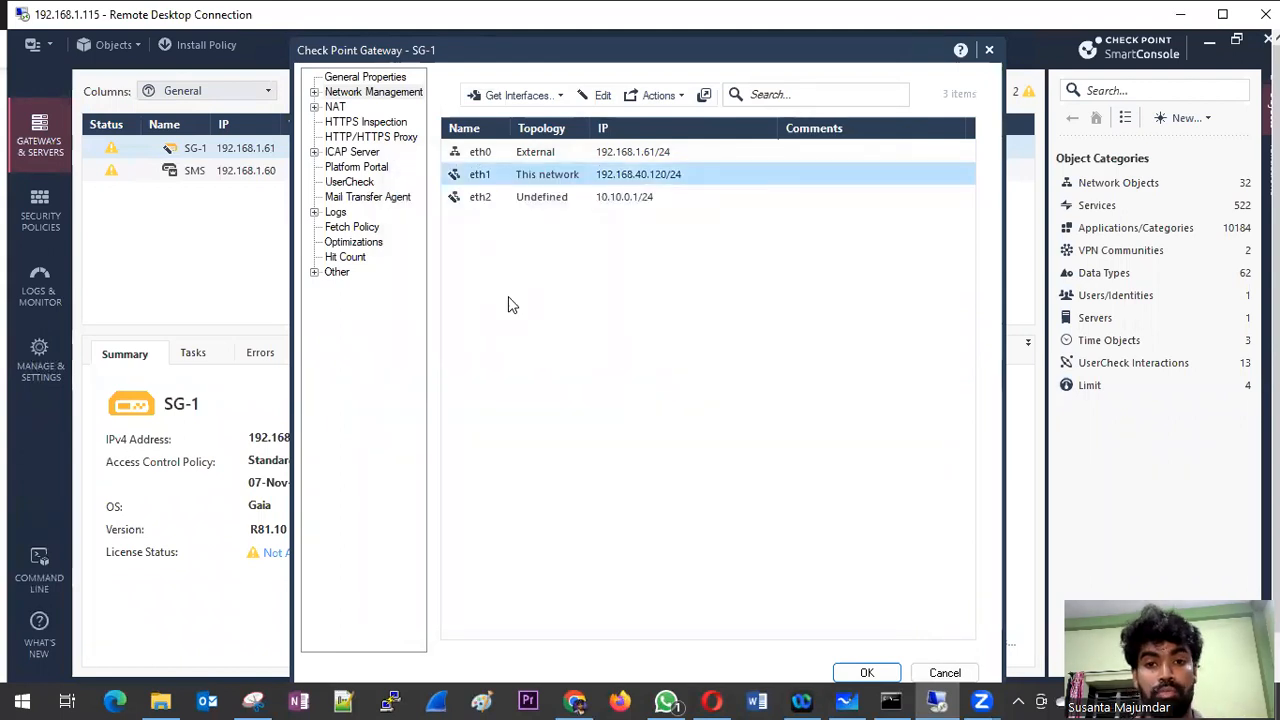
Step: Reopen eth2's topology settings and override Leads To with This Network (Internal), using a Specific set of IP addresses
double_click(523, 200)
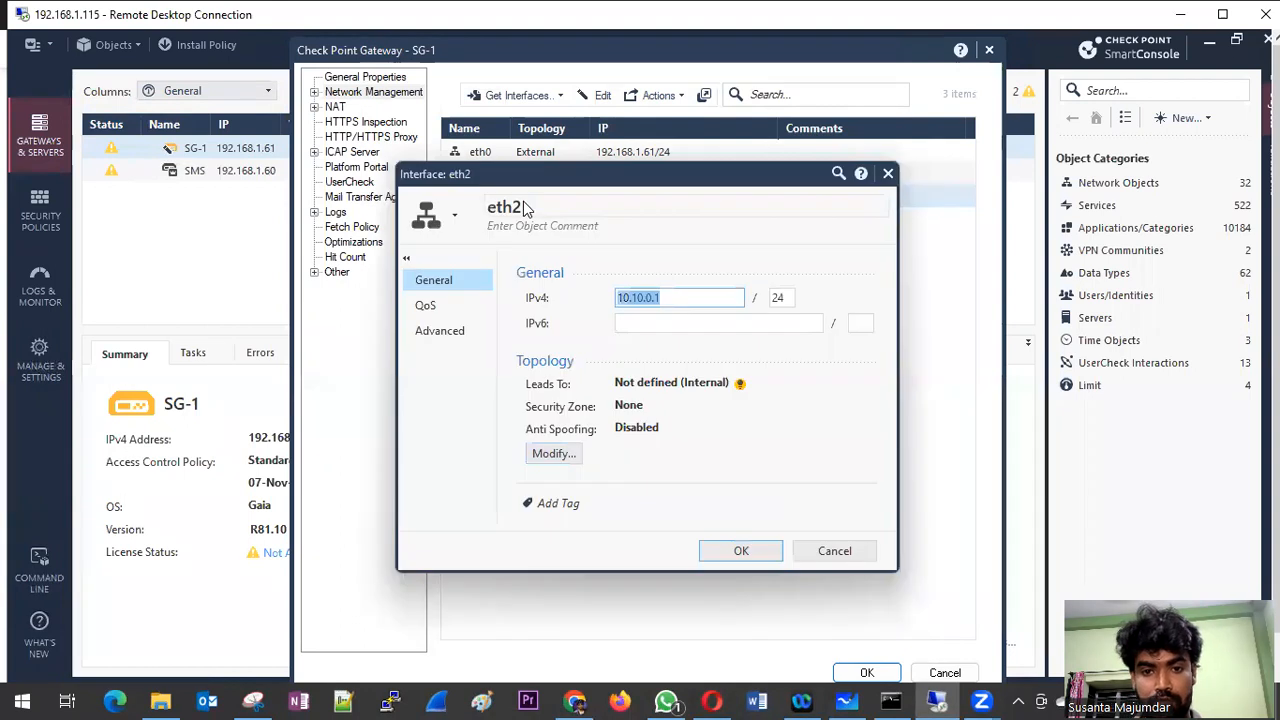
left_click(553, 453)
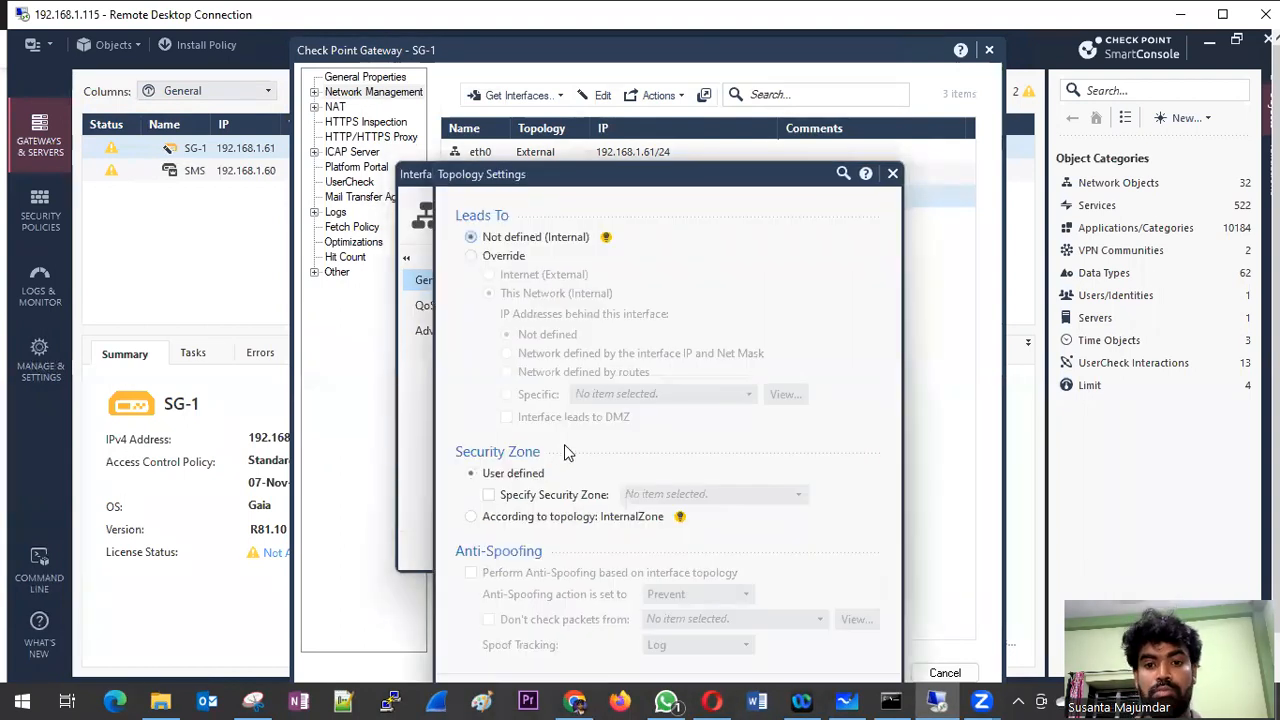
left_click(489, 258)
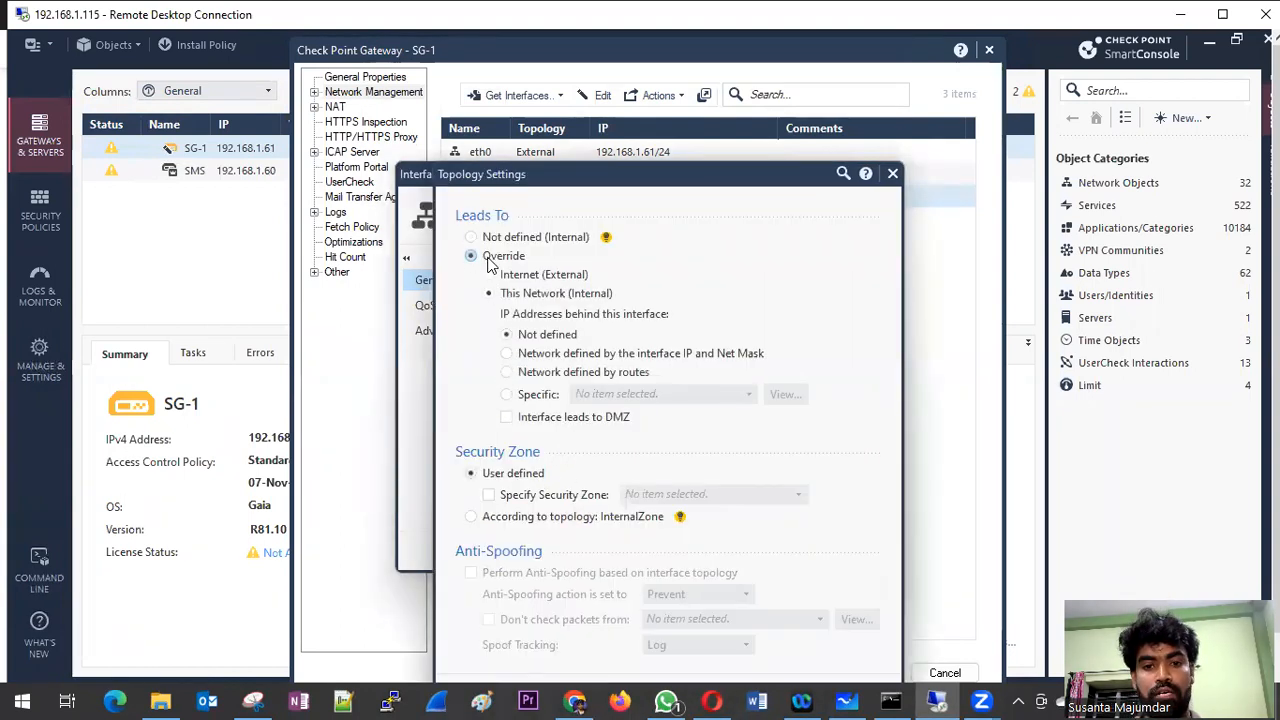
left_click_drag(641, 177, 616, 95)
left_click(497, 316)
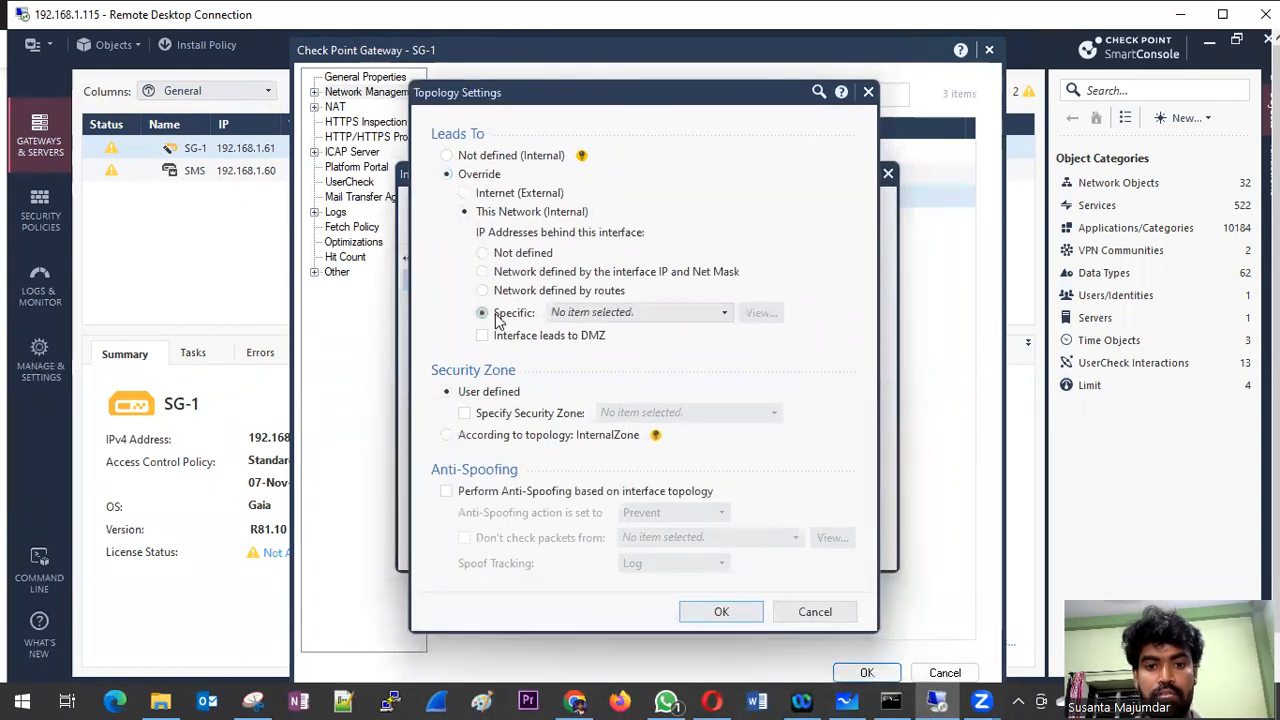
Step: Start a new Network Group for eth2's Specific addresses
left_click(725, 314)
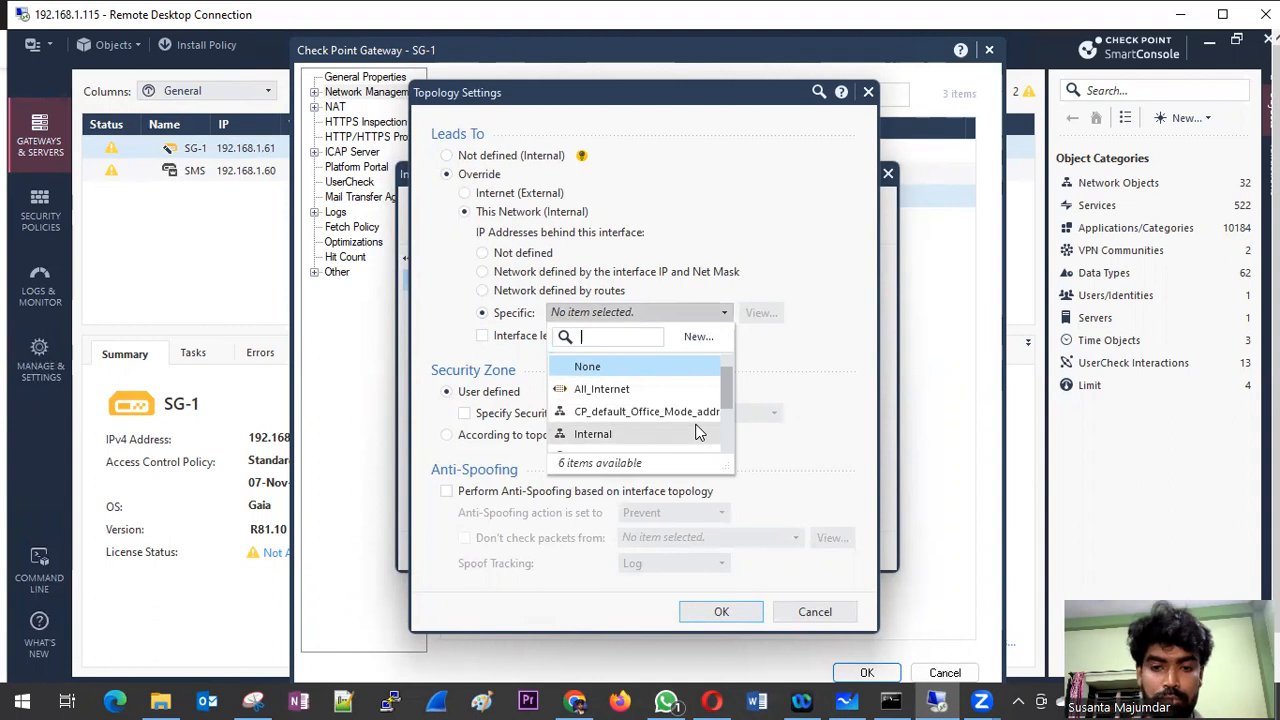
left_click(699, 337)
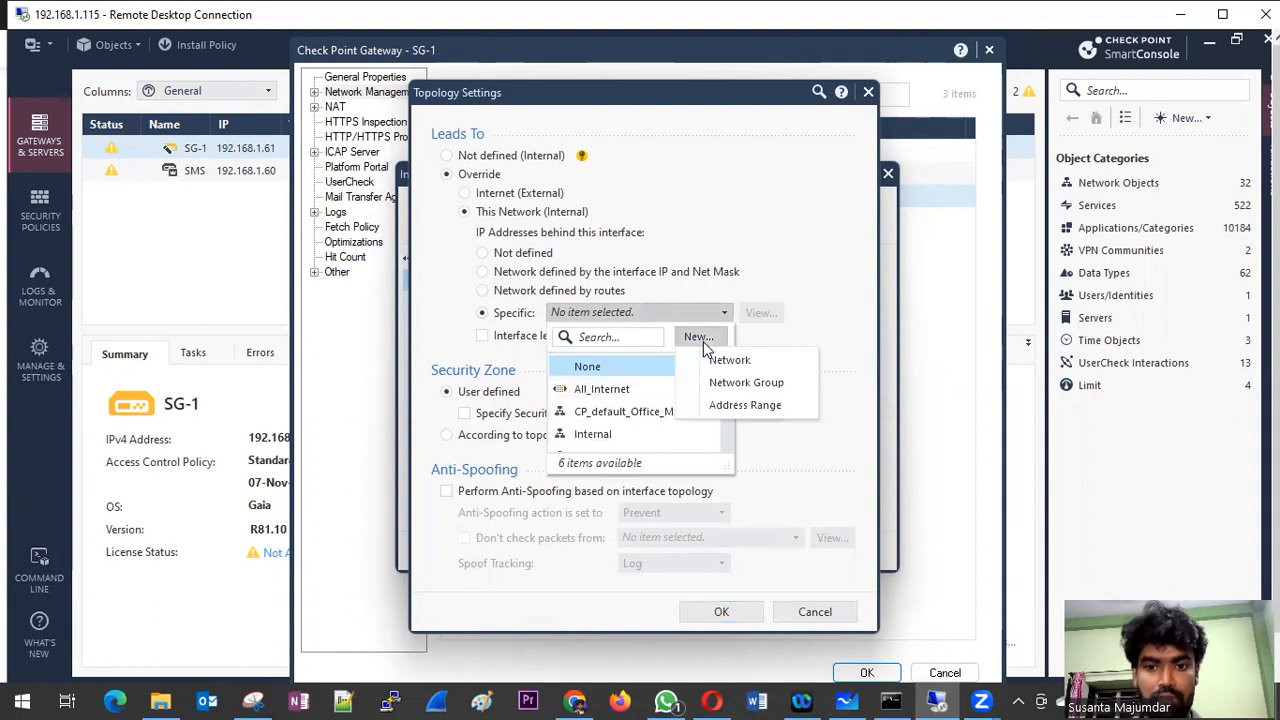
left_click(740, 386)
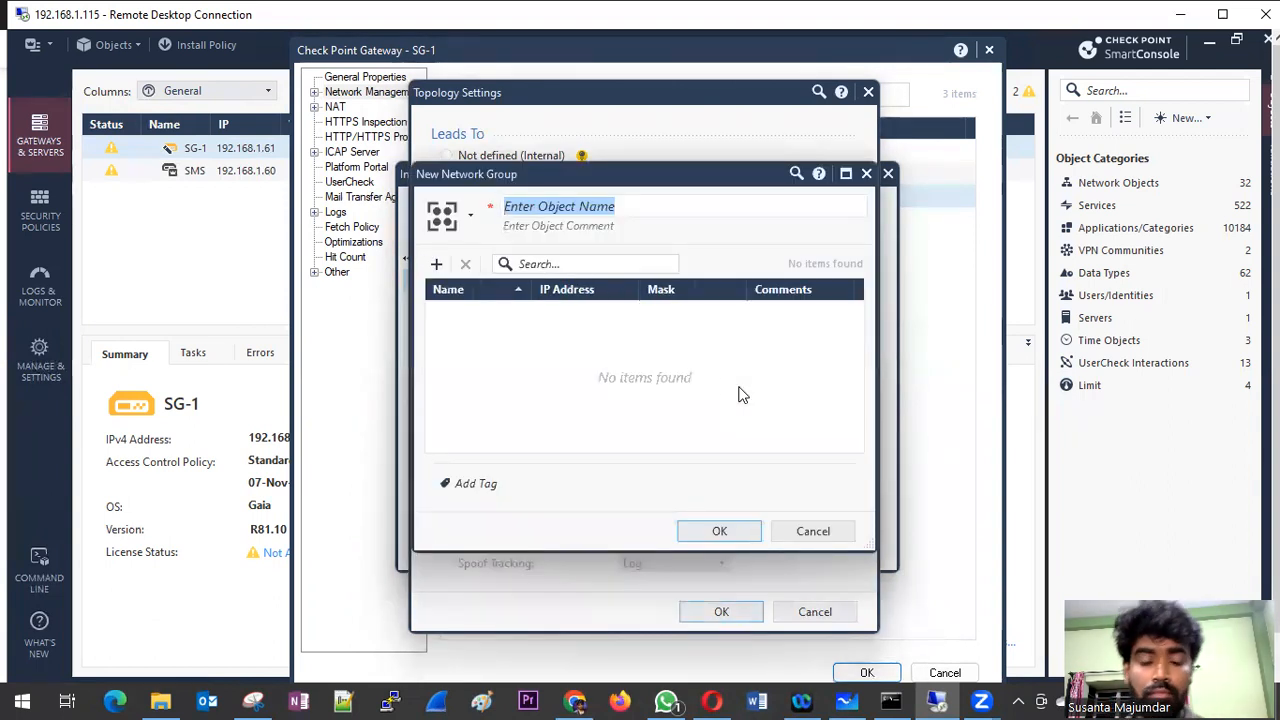
Step: Start a new Network object as a member of the network group and name it SUB-10.10.0.0/24
left_click(437, 265)
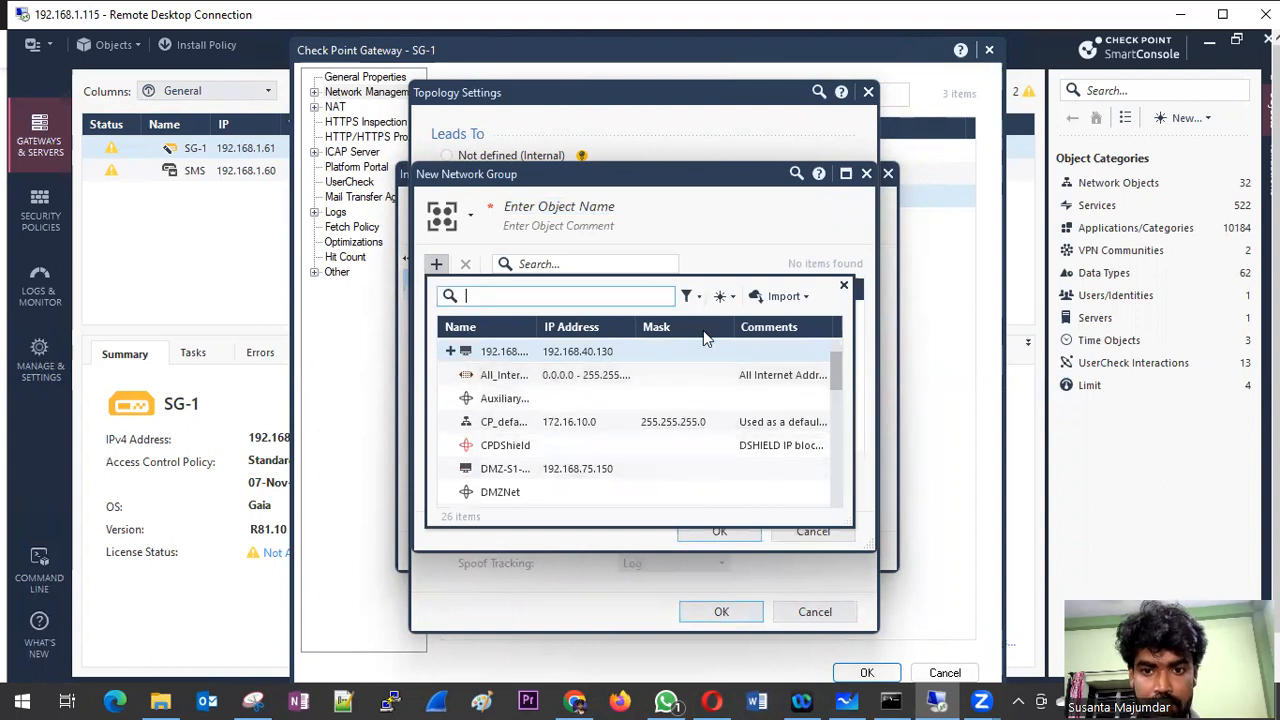
left_click(730, 297)
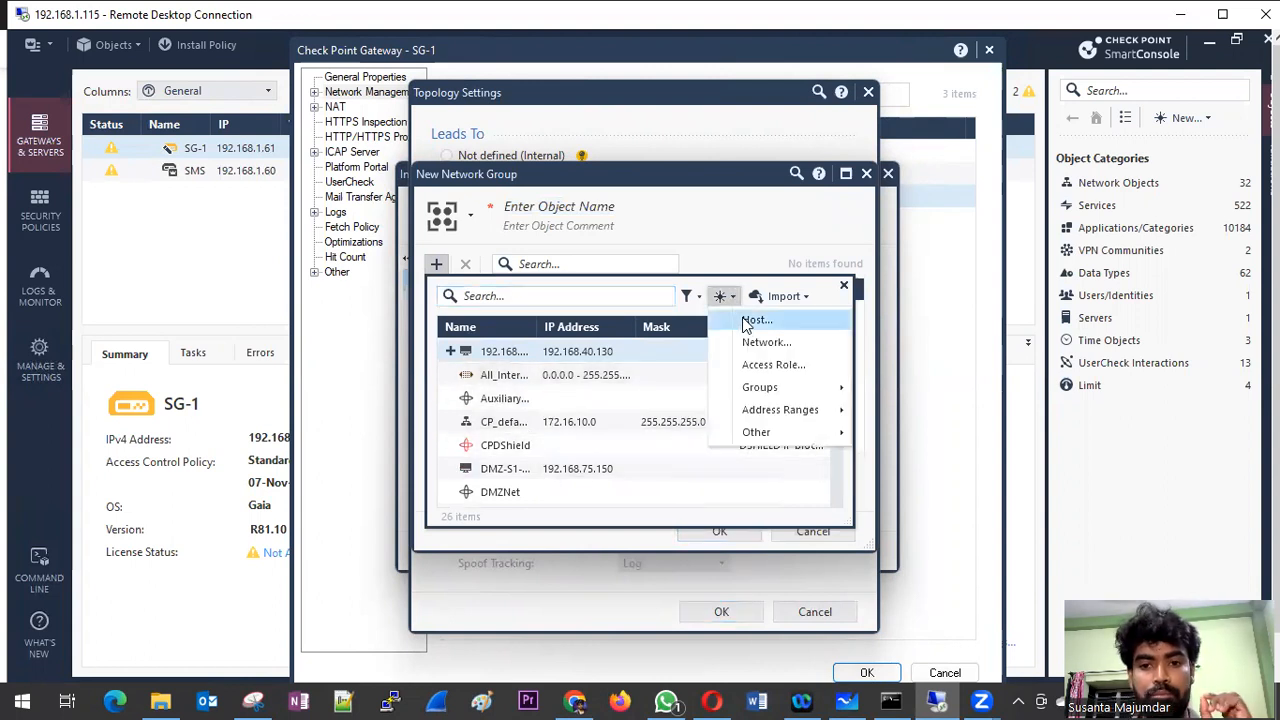
left_click(752, 342)
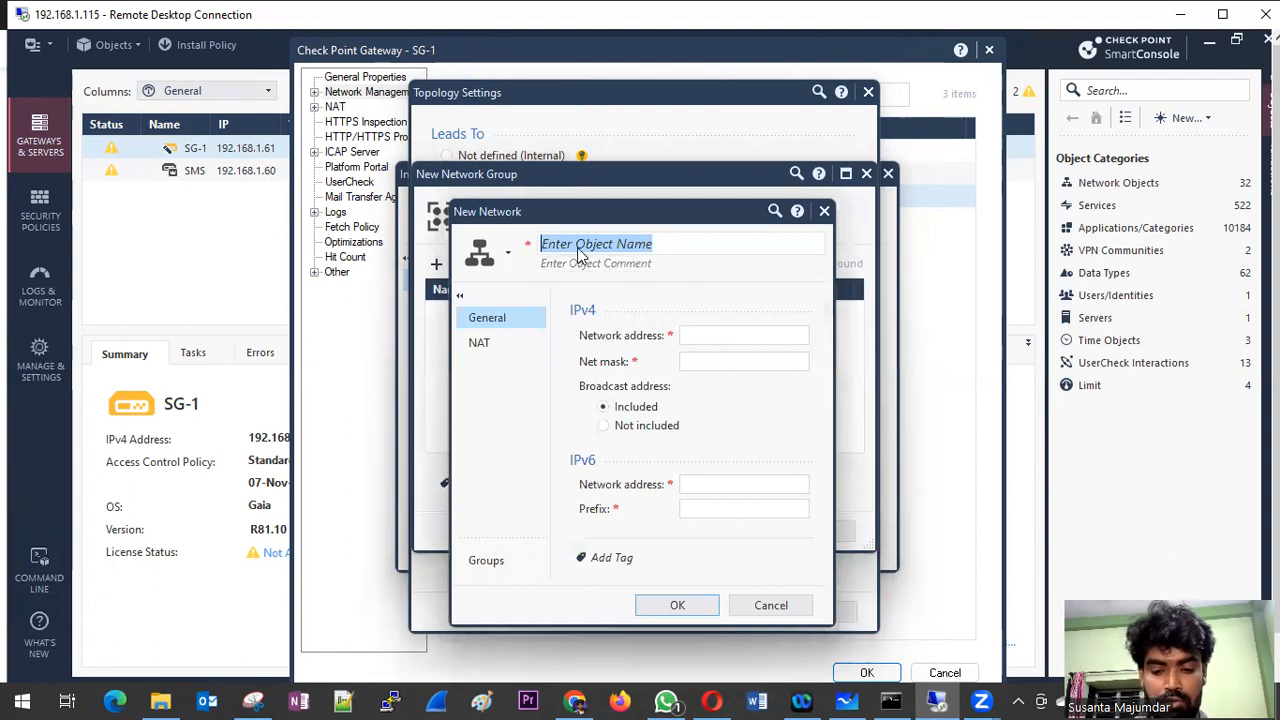
type("S")
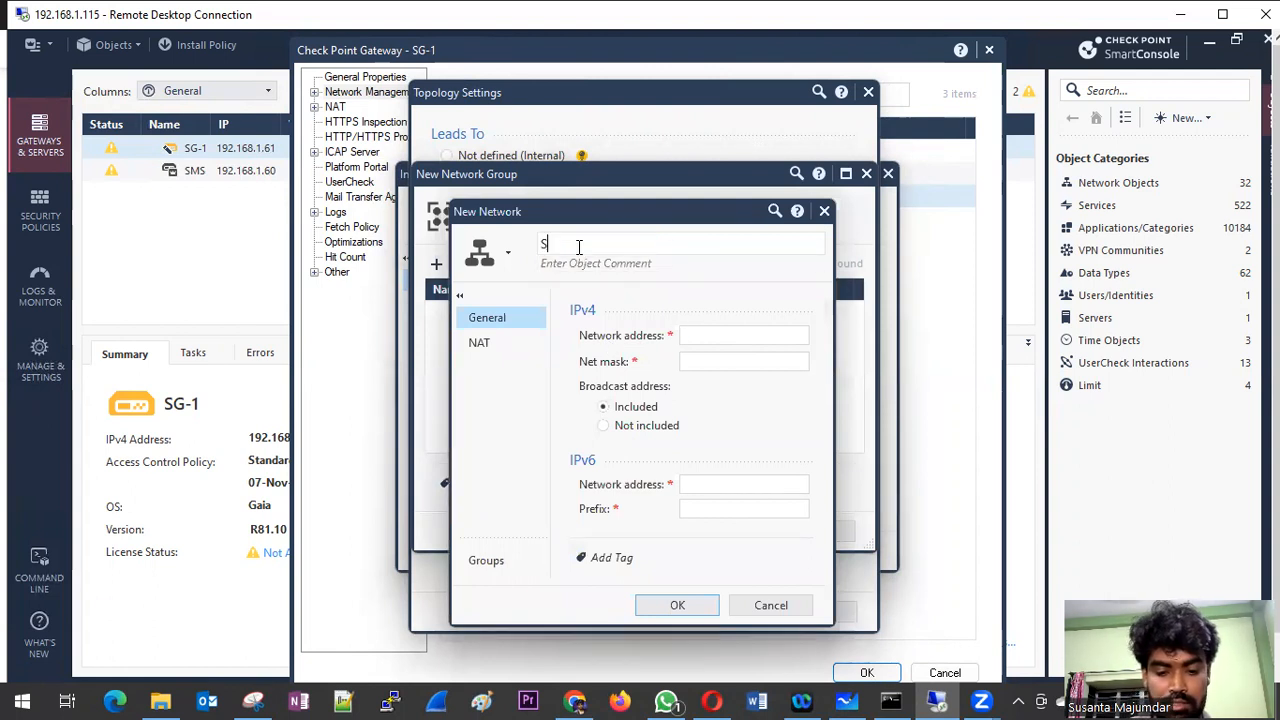
type("UB-10.10.0.0")
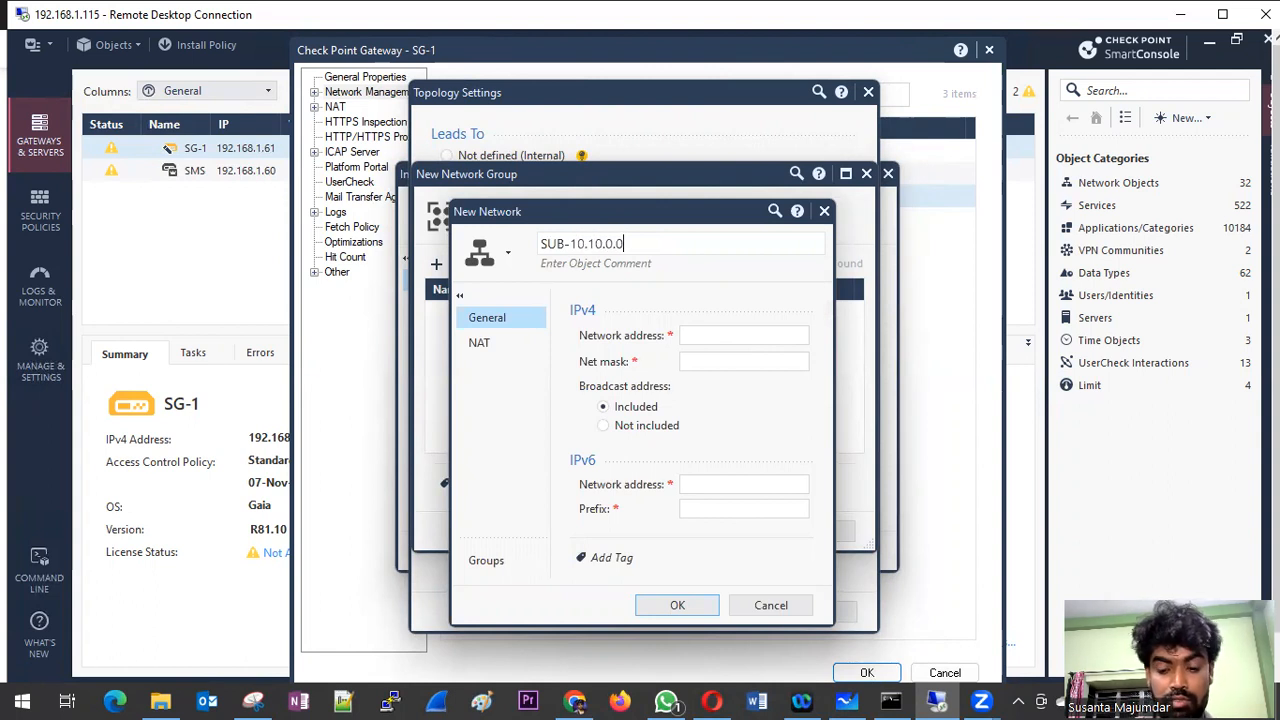
type("/24")
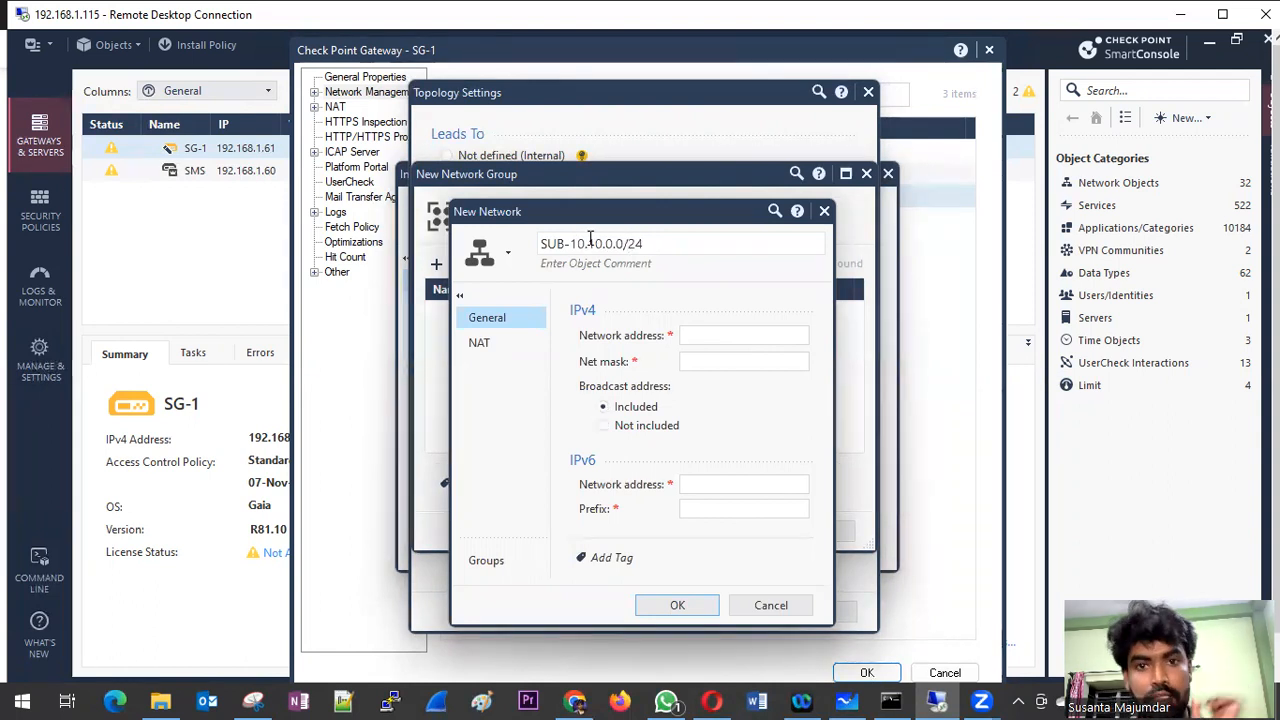
Step: Set the network's IPv4 address to 10.10.0.0 and its net mask to 255.255.255.0, and save it into the group
left_click(697, 336)
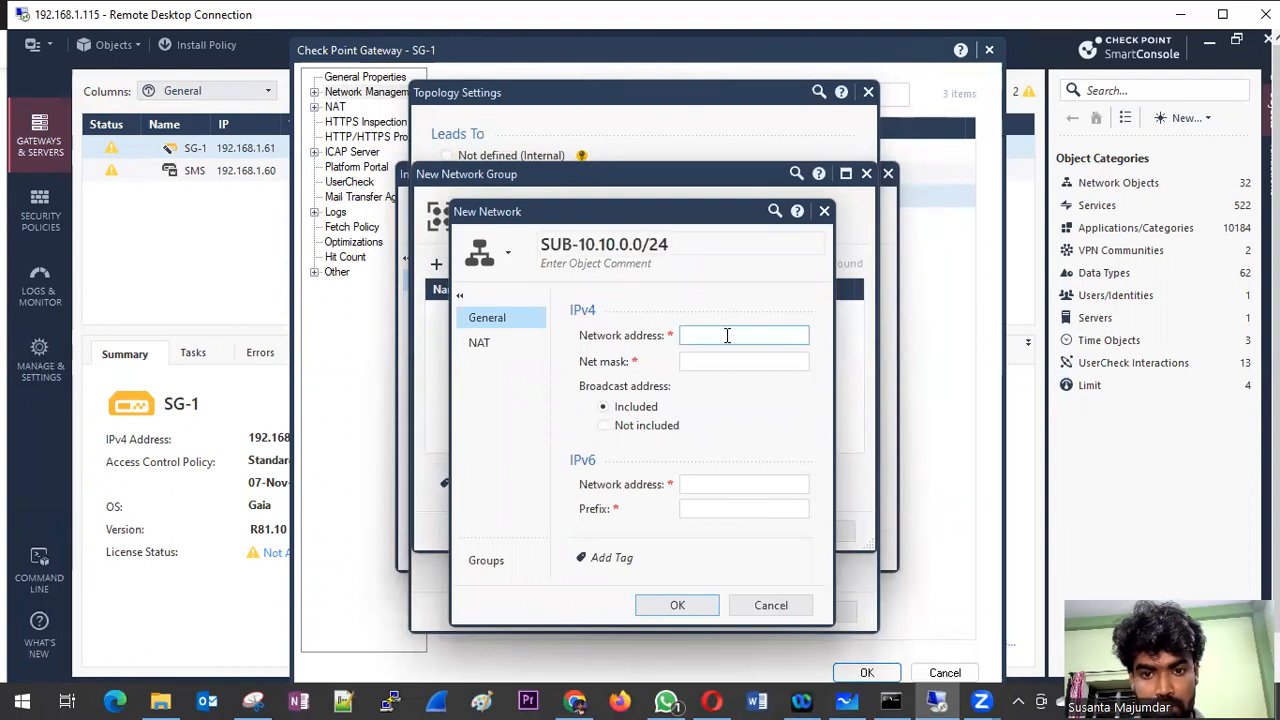
type("10.10.0.0")
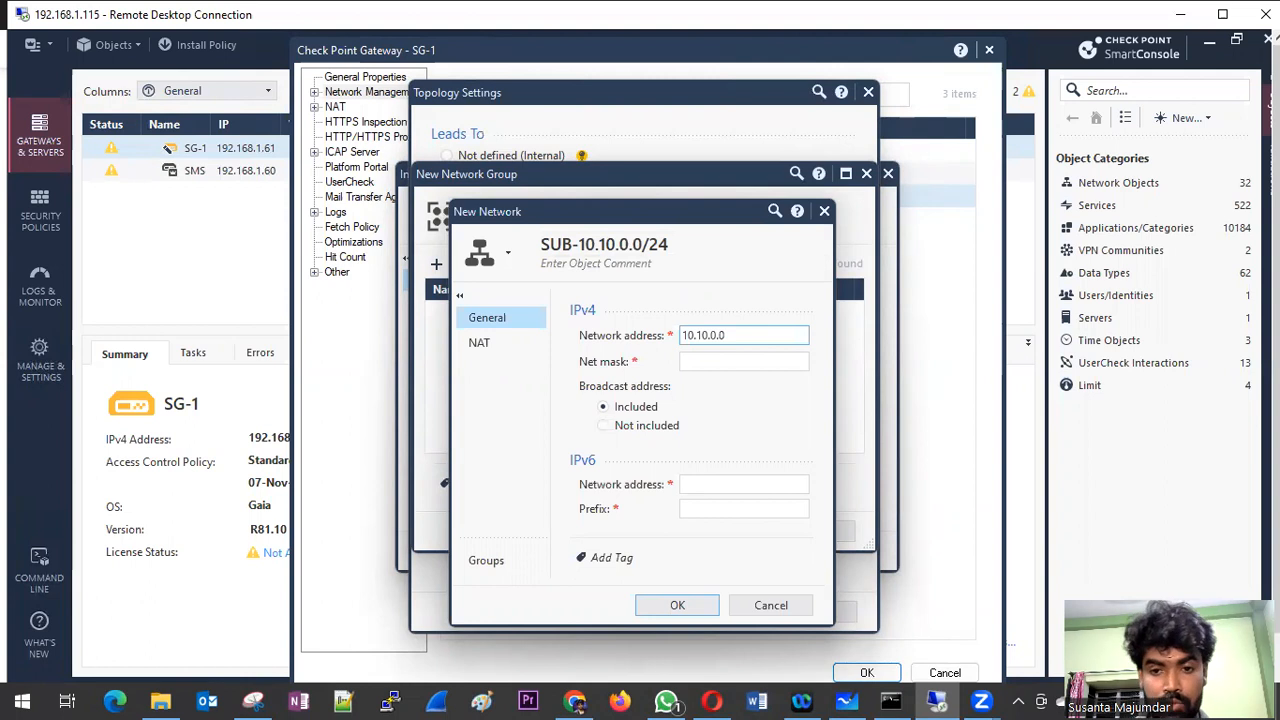
left_click(725, 365)
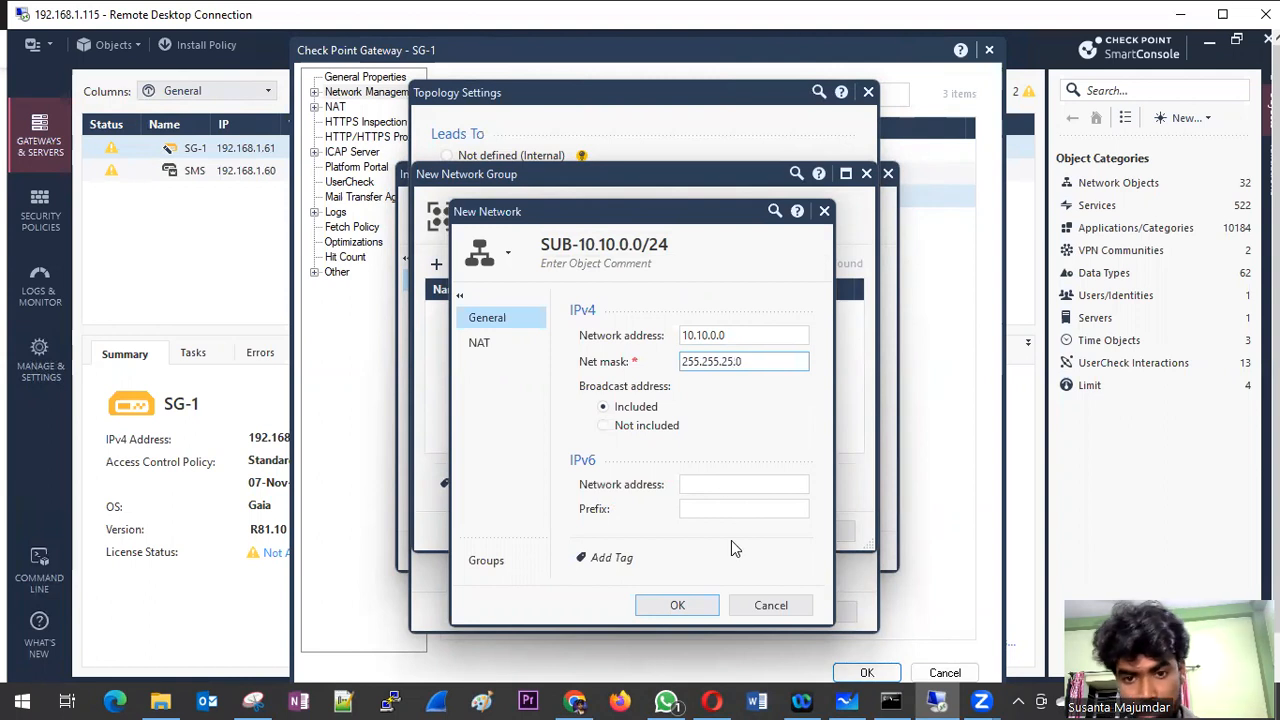
left_click(684, 600)
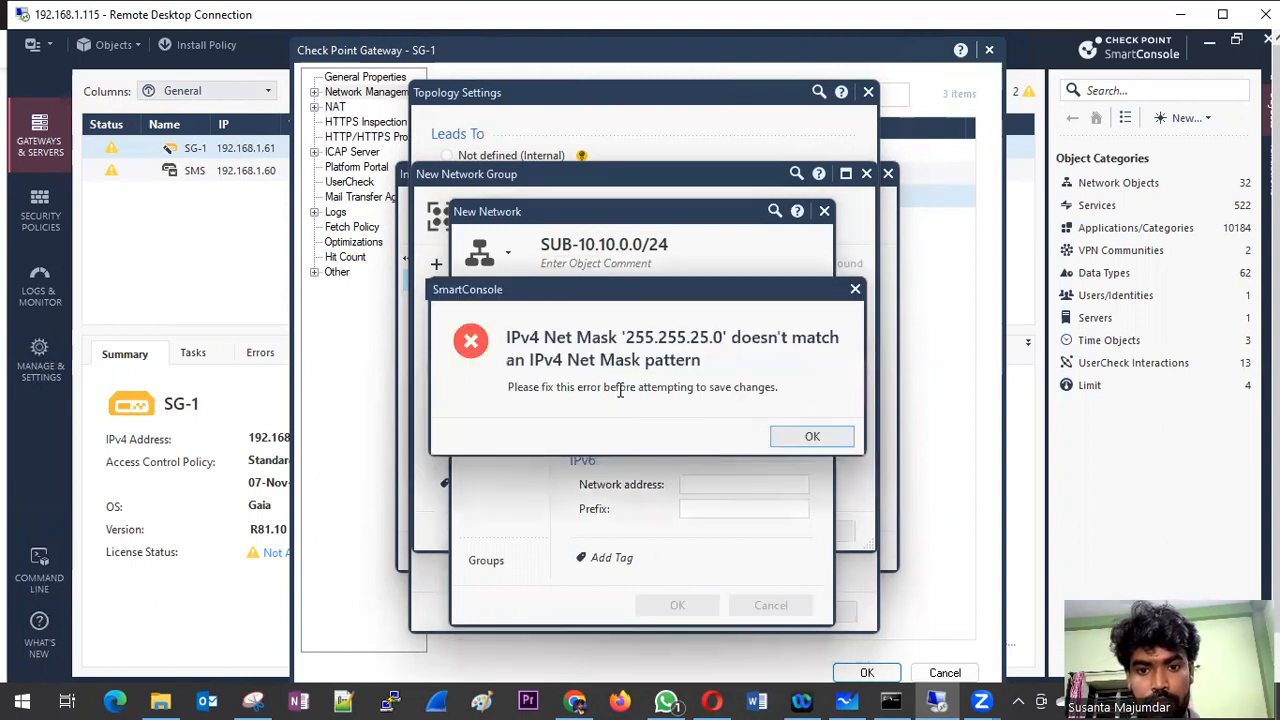
left_click(810, 437)
left_click(727, 363)
type("55.255.255.0")
left_click(688, 605)
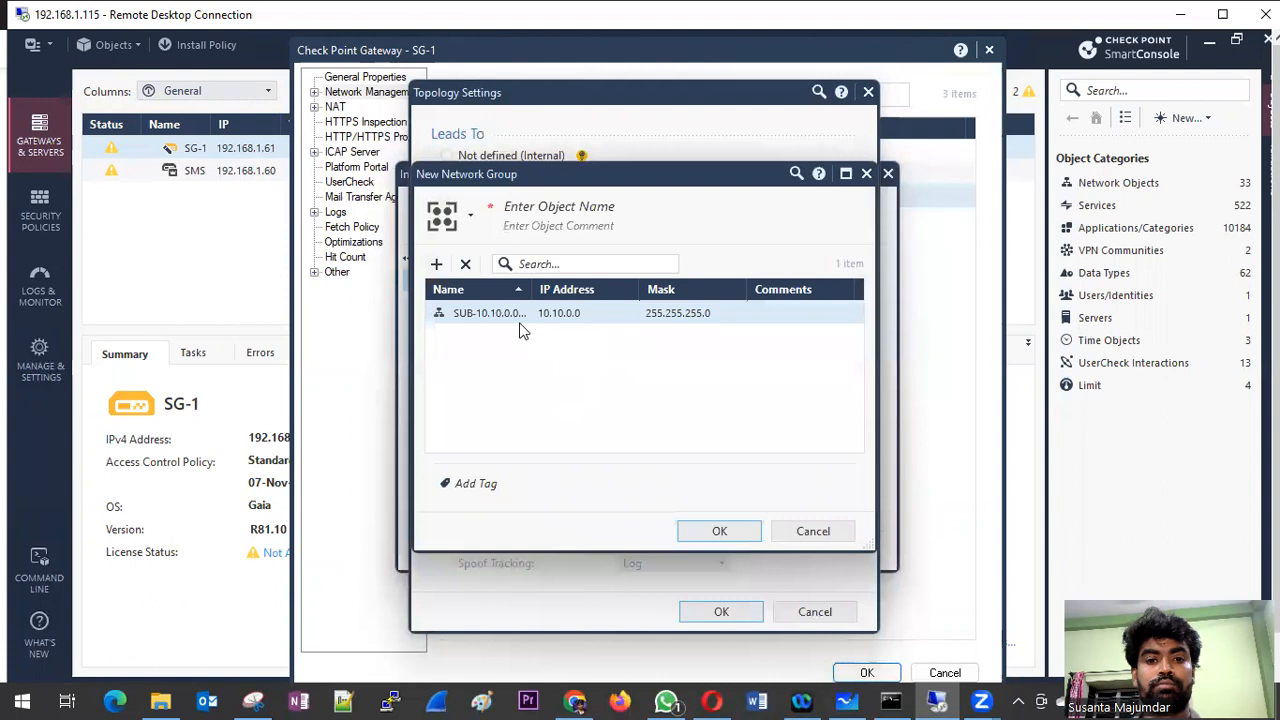
Step: Search the objects available for the network group for "10."
left_click(436, 264)
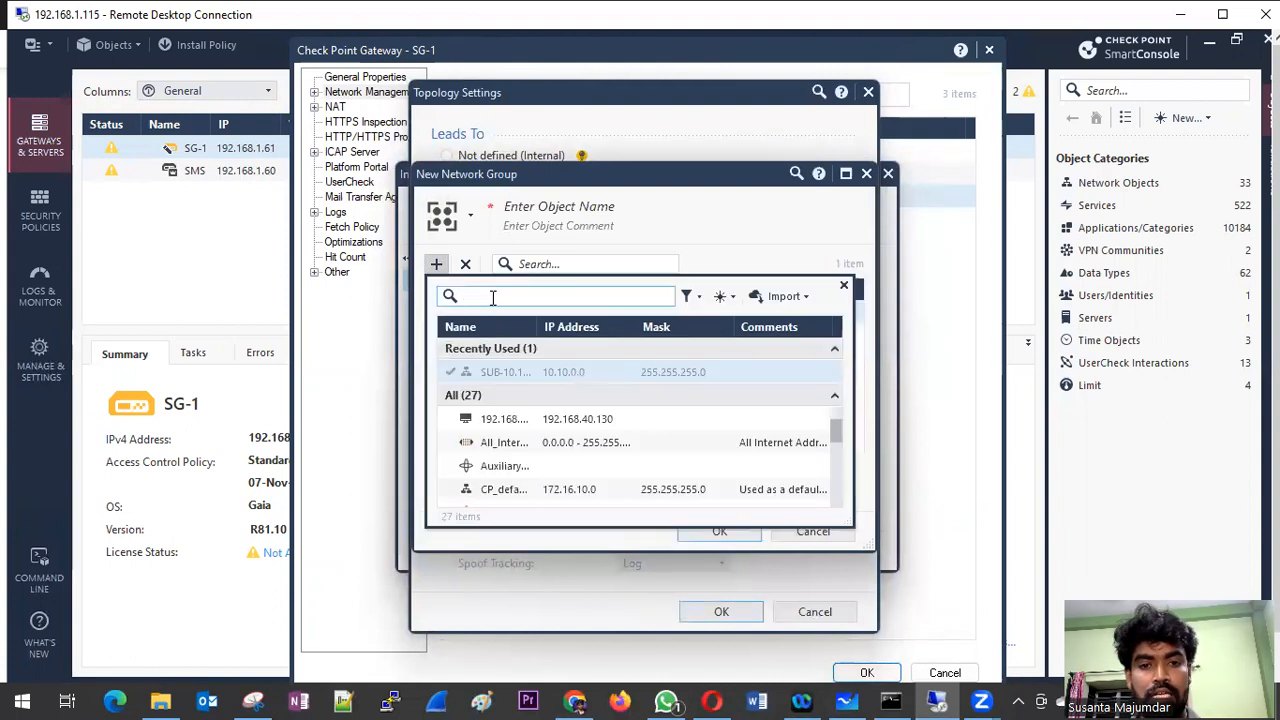
type("10")
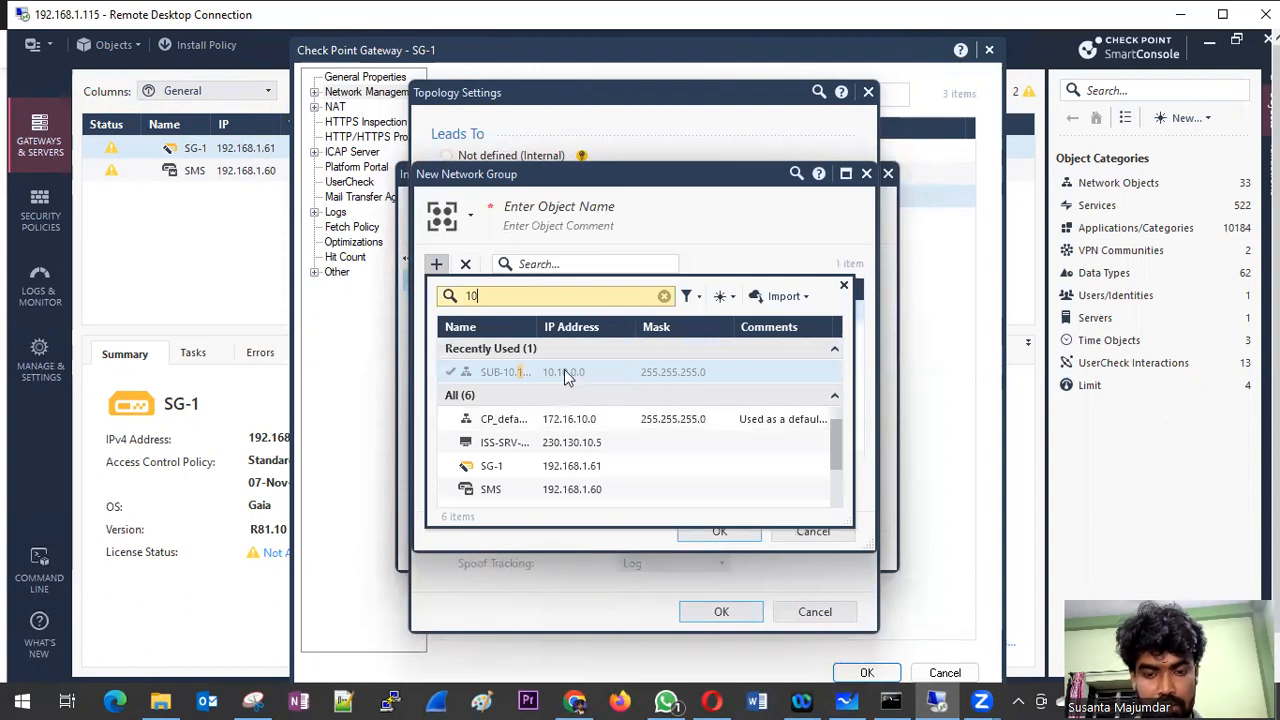
type(".")
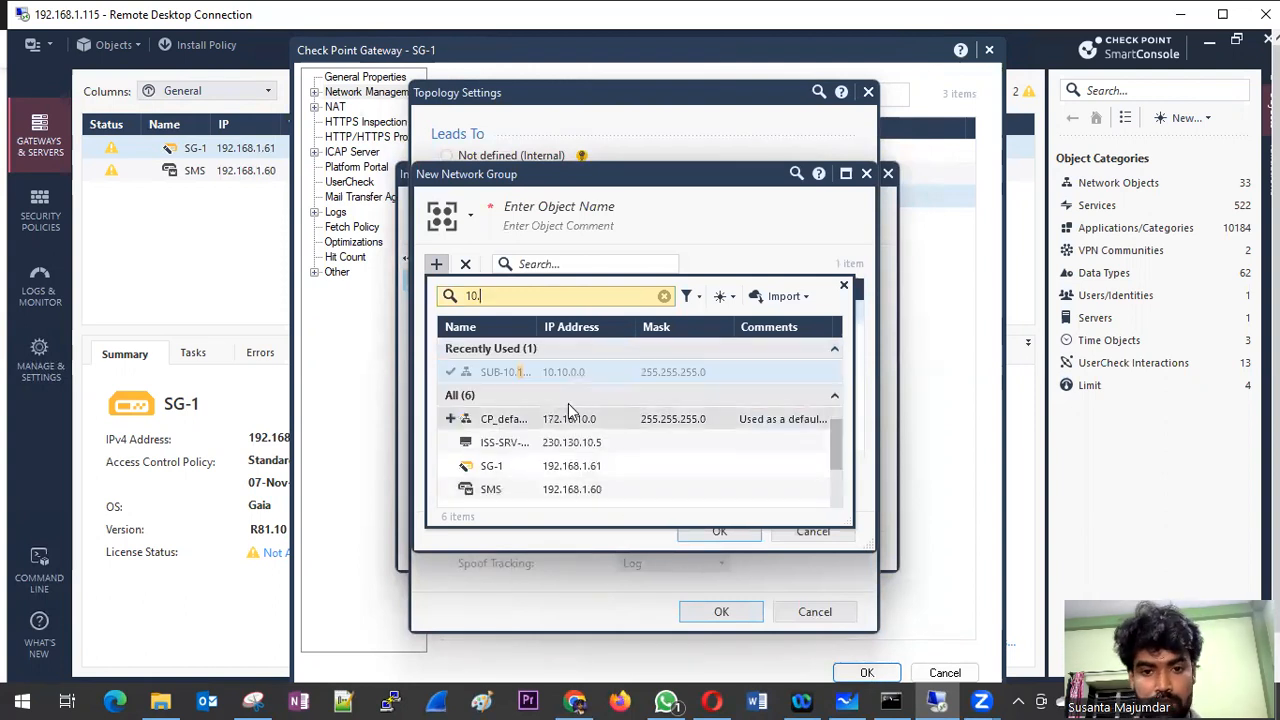
Step: Start a second Network object for the group, naming it SUB-10.1.0.0 and entering 255.255.255.0 as its comment
left_click(722, 296)
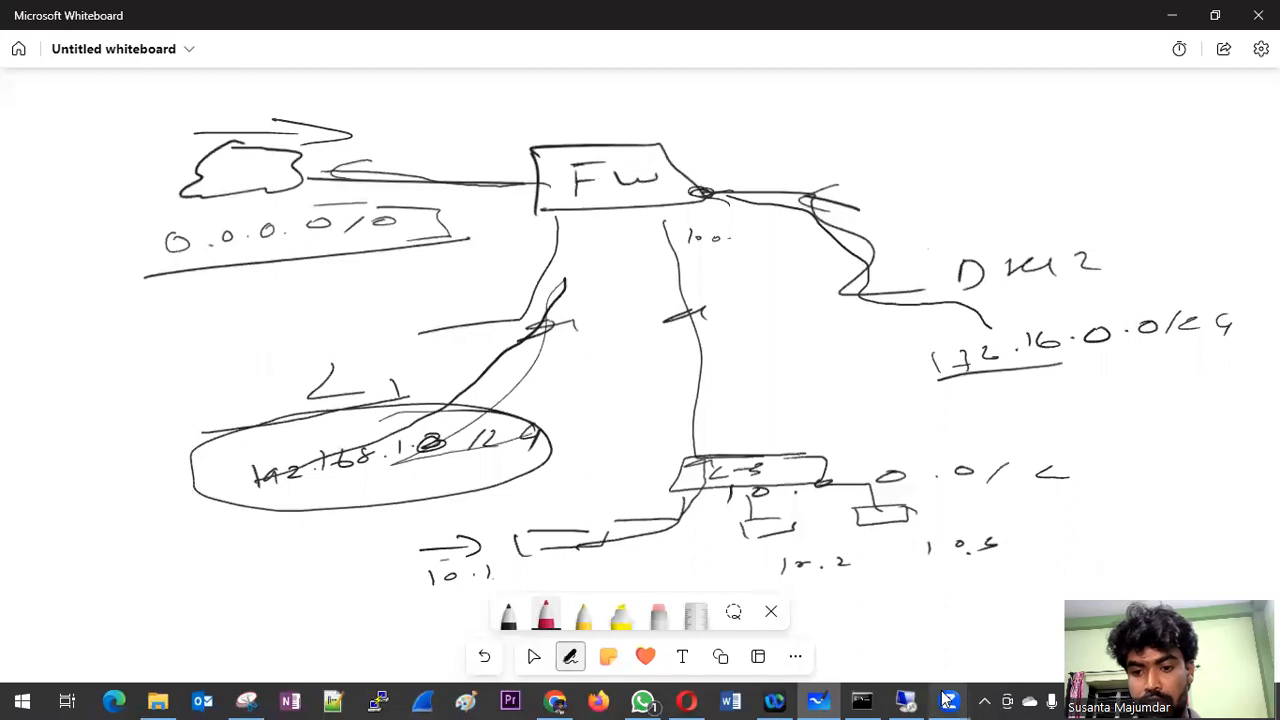
left_click(947, 700)
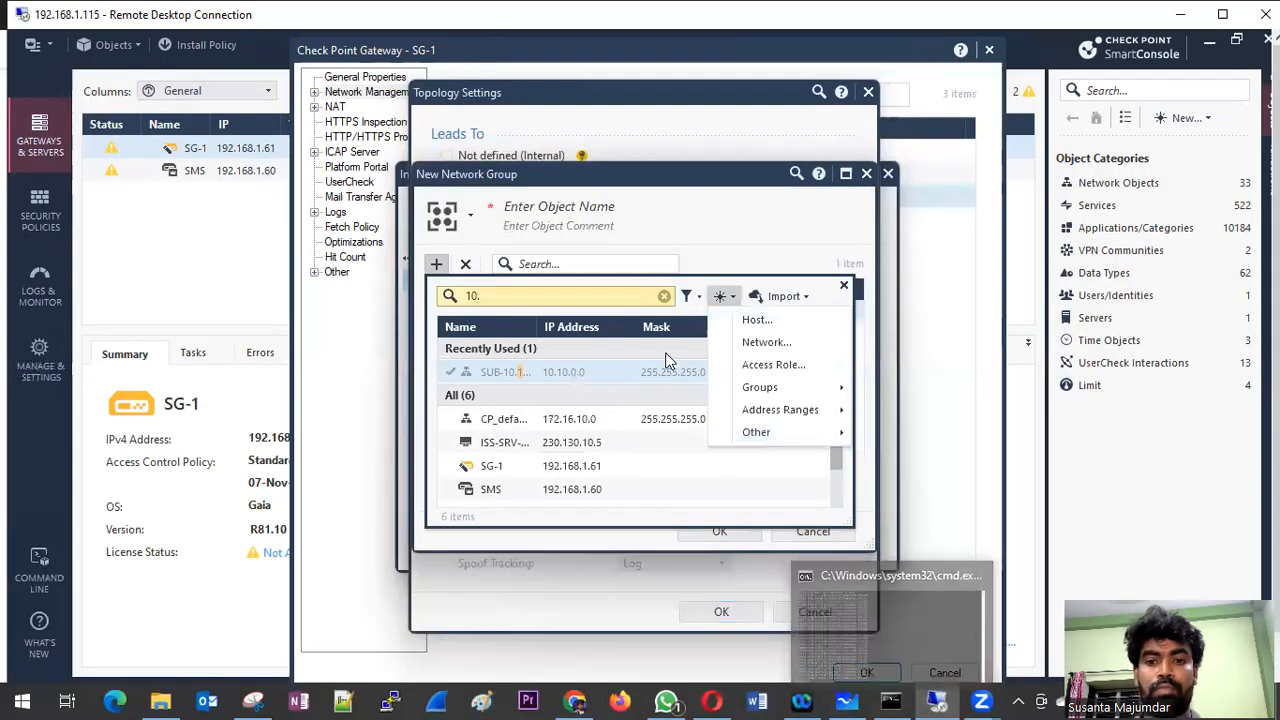
left_click(766, 342)
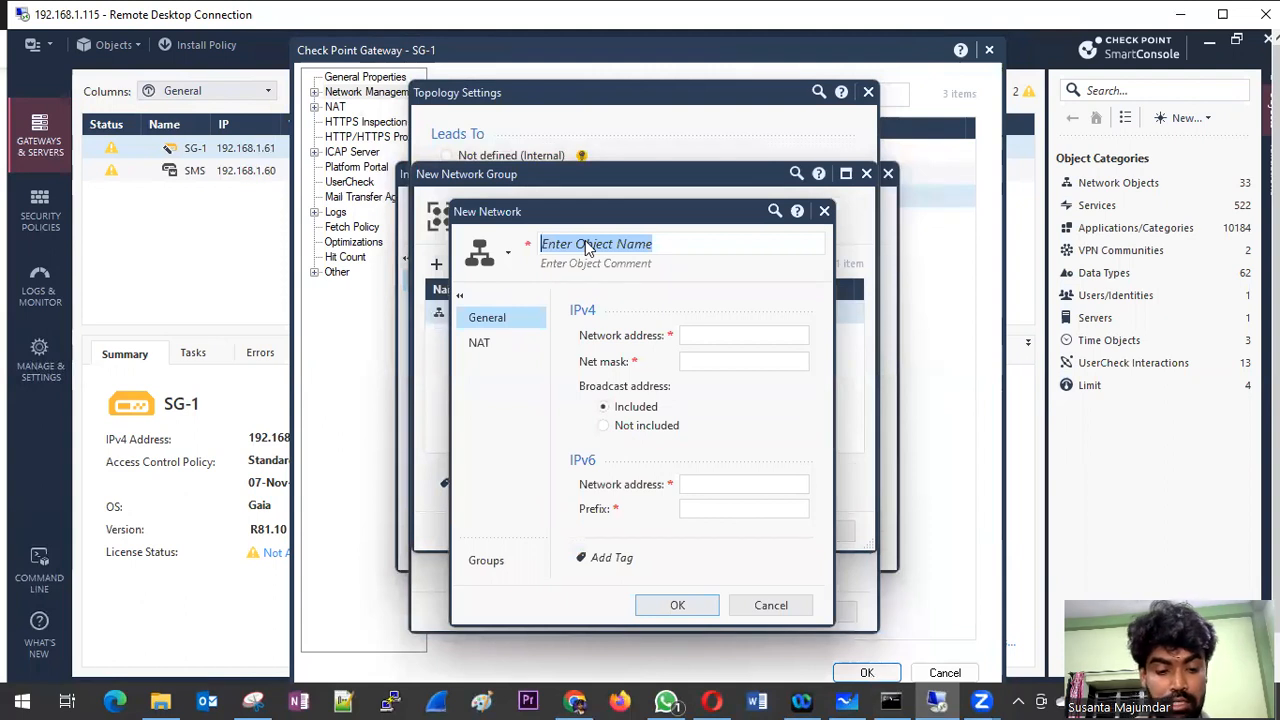
type("SUB-1")
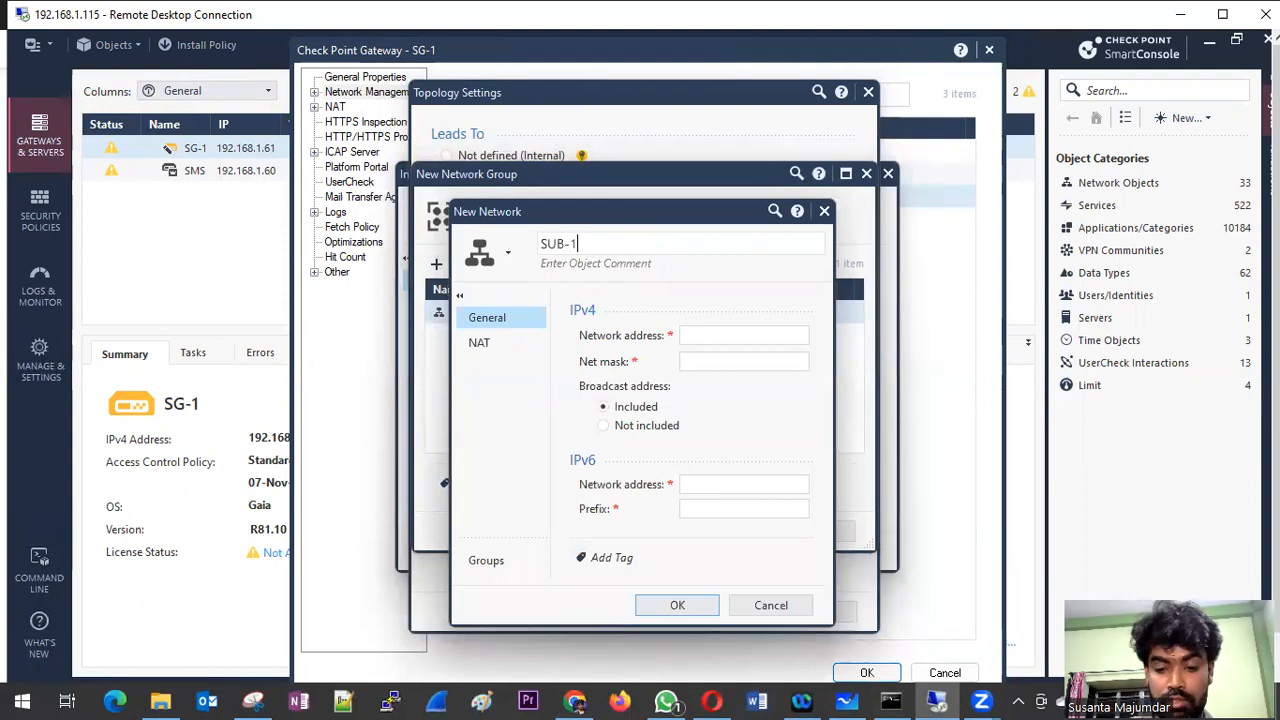
type("0.1.0")
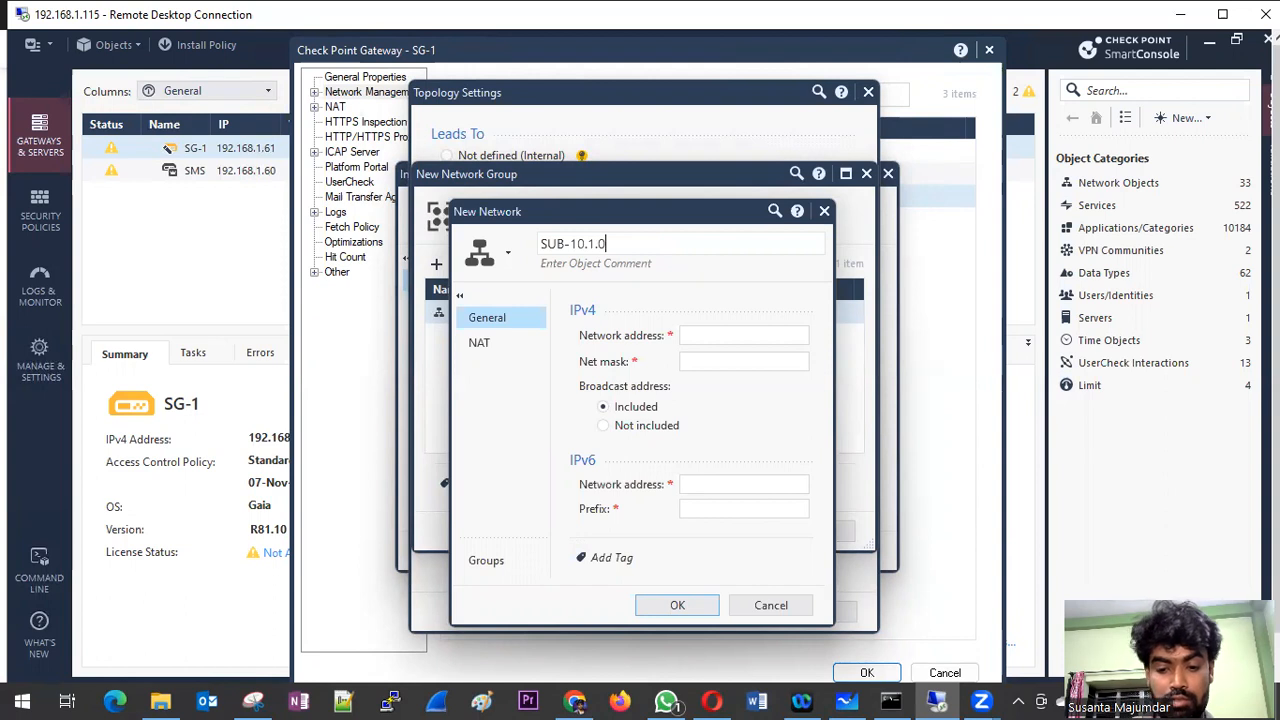
type(".0")
key("Tab")
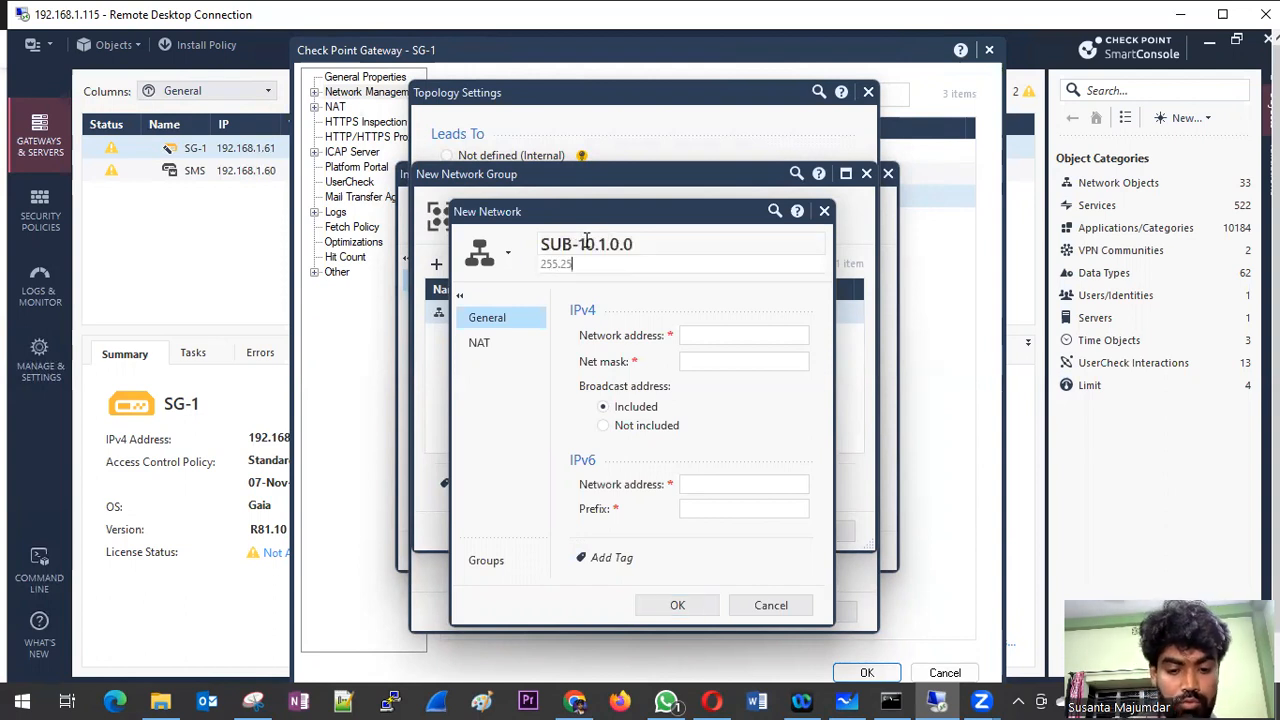
type("255.255.255.0")
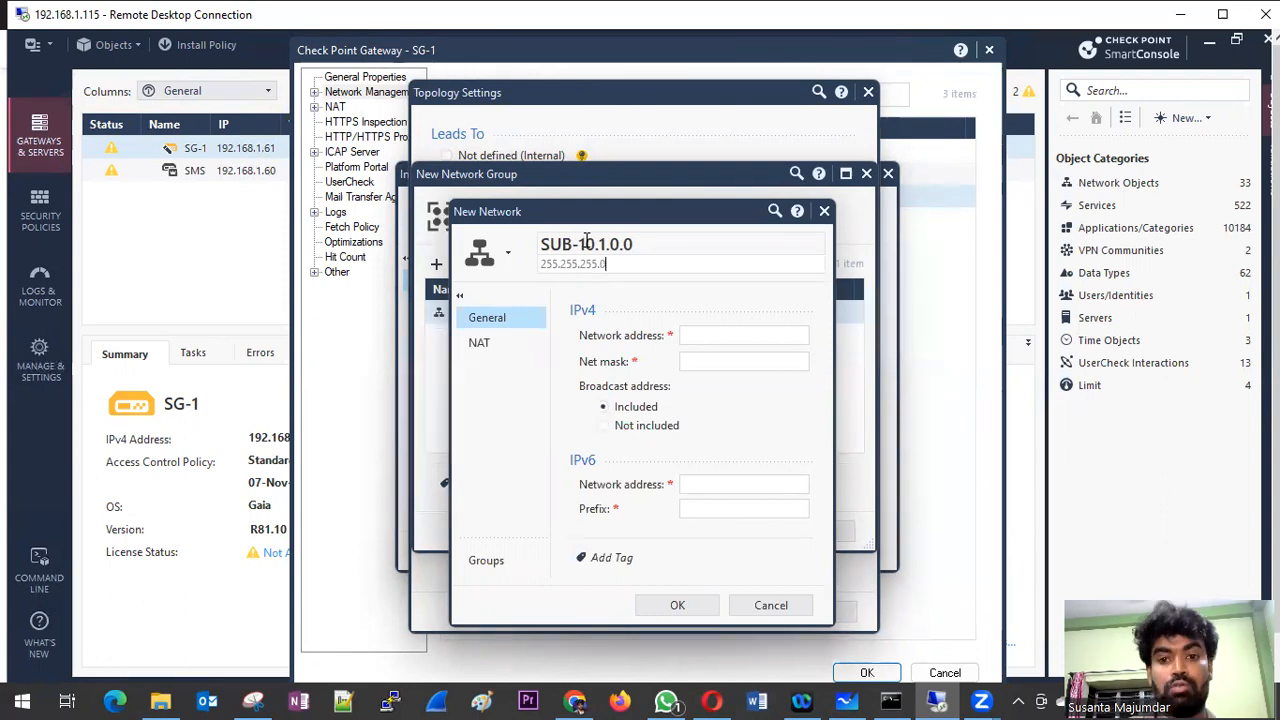
Step: Copy 10.1.0.0 from the object name into the IPv4 network address and move 255.255.255.0 from the comment to the net mask
left_click(686, 337)
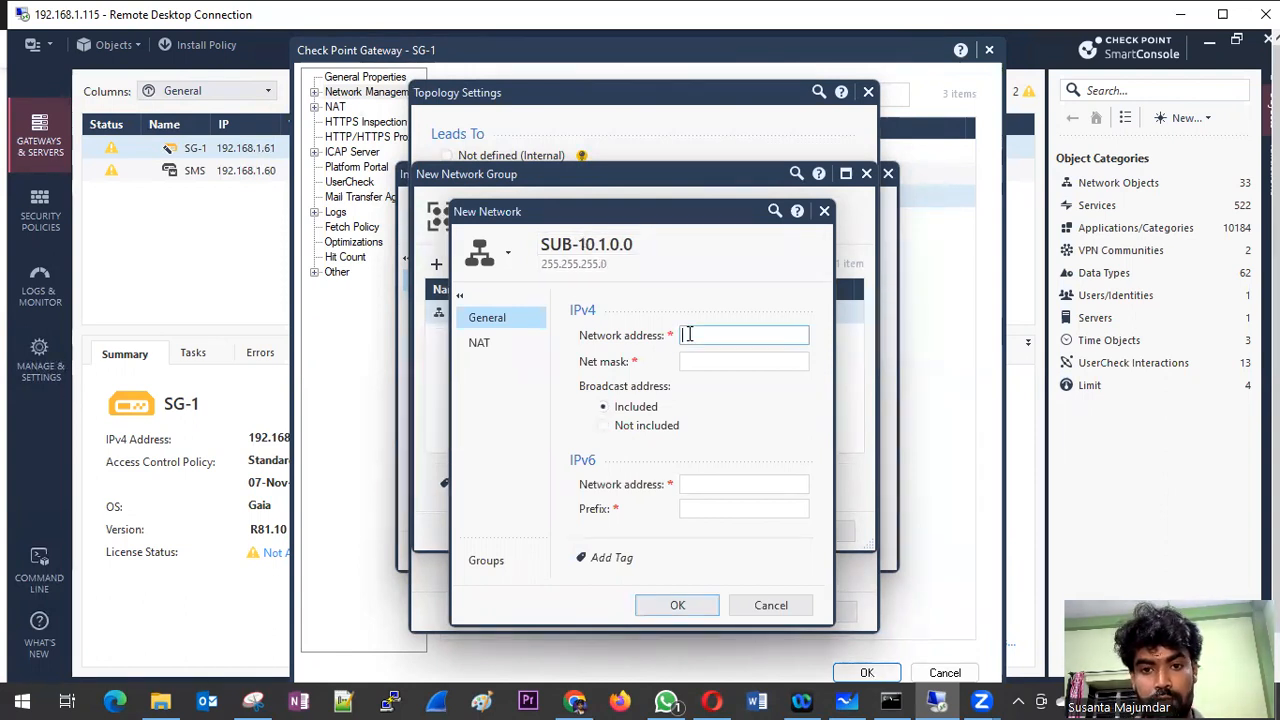
left_click(646, 244)
left_click(620, 244)
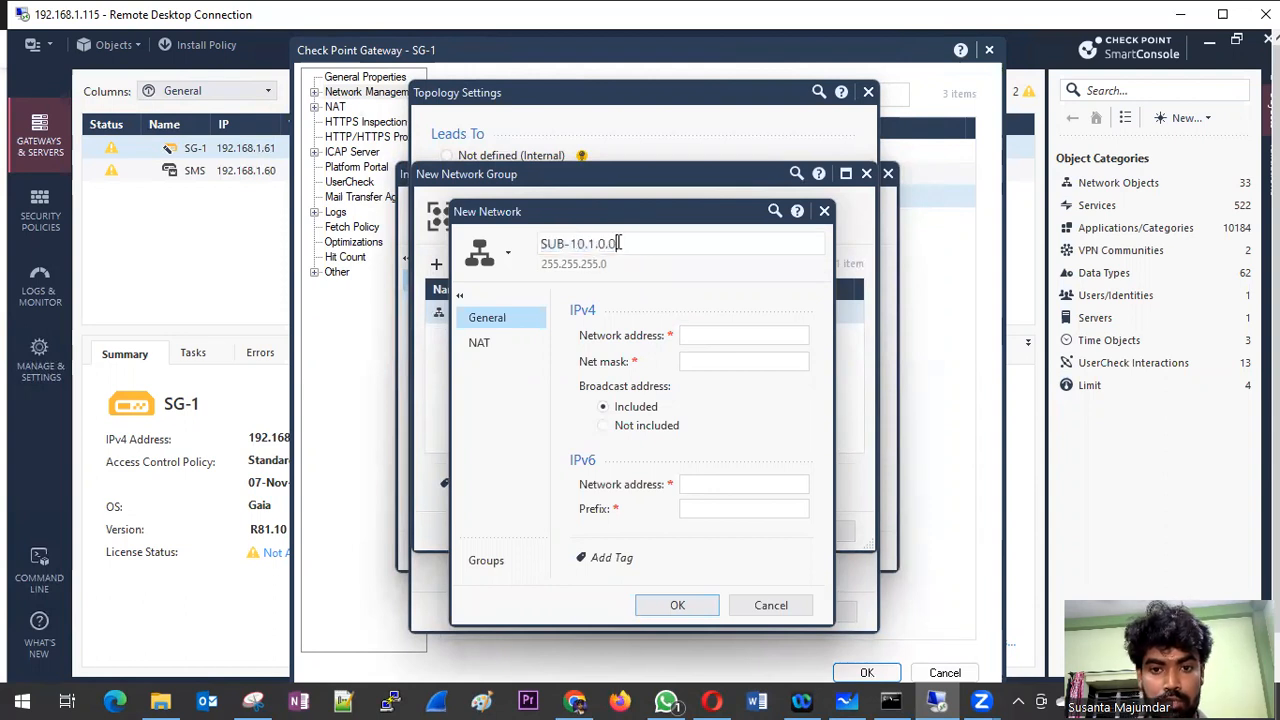
left_click_drag(620, 244, 571, 244)
key("ctrl+c")
left_click(706, 333)
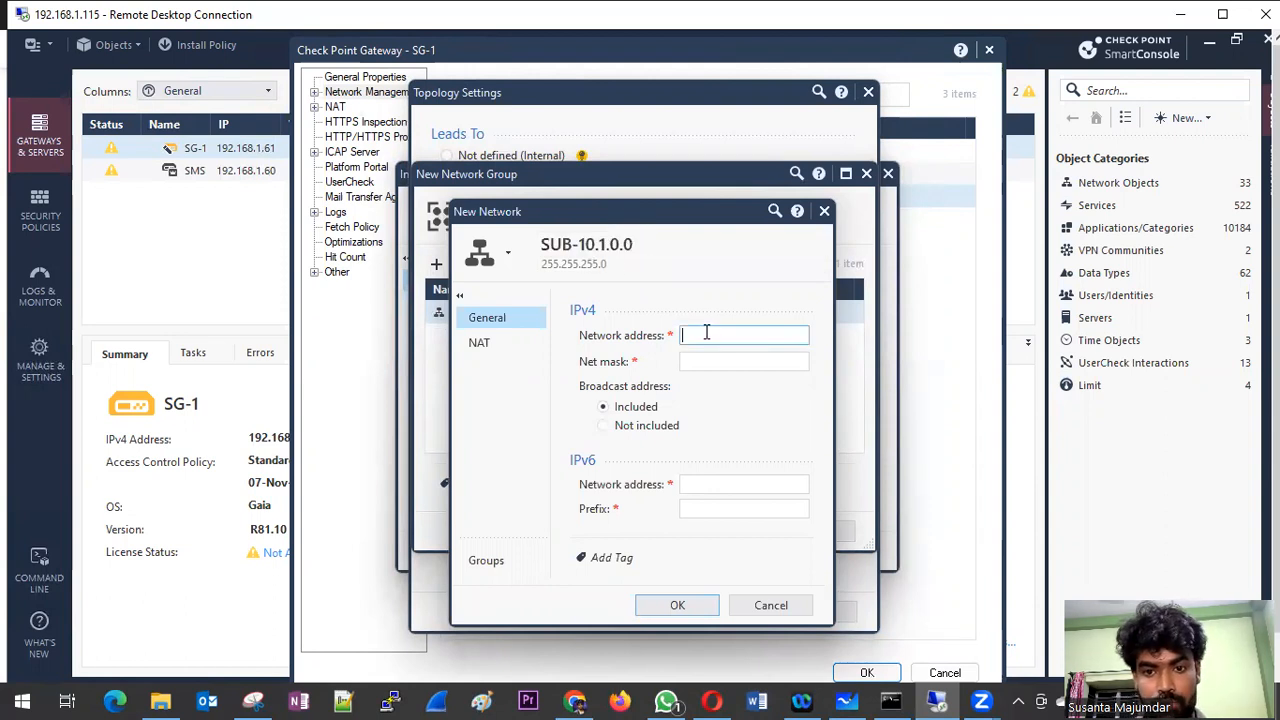
key("ctrl+v")
left_click_drag(608, 264, 534, 266)
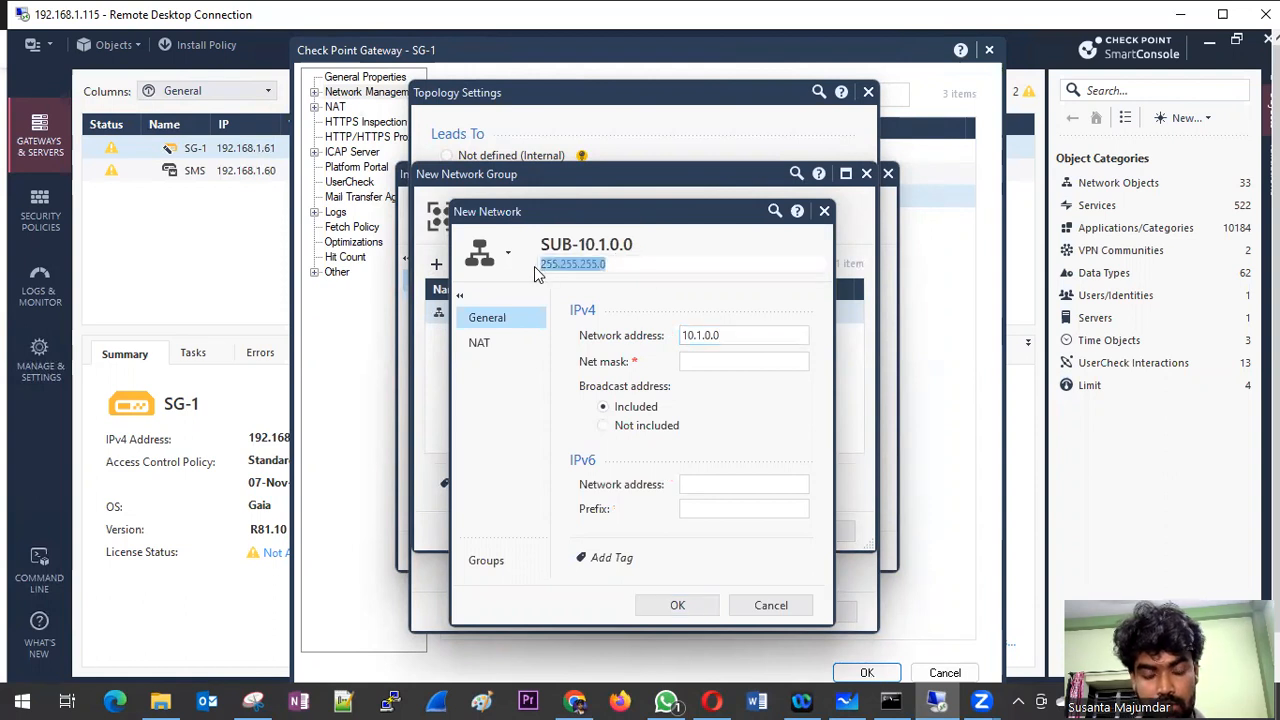
key("ctrl+x")
left_click(723, 361)
key("ctrl+v")
Step: Rename the network as SUB-10.1.0.0-24 and save it into the group
left_click(684, 256)
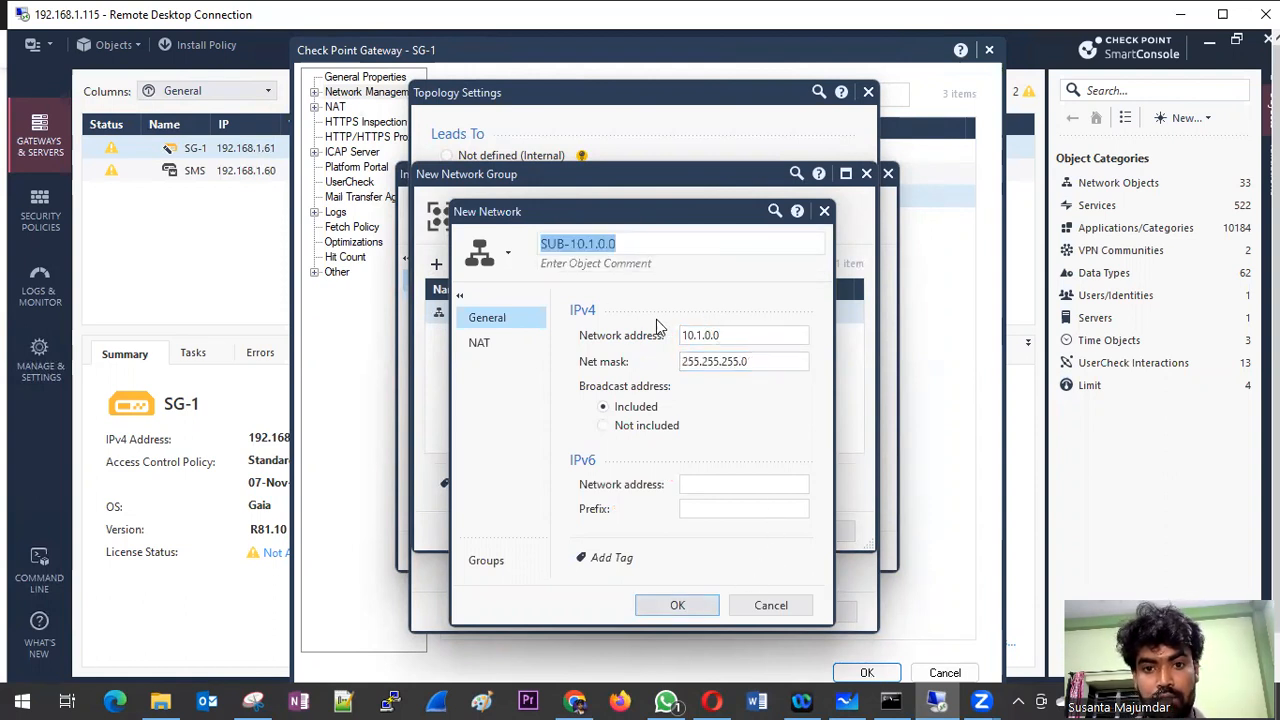
left_click(643, 239)
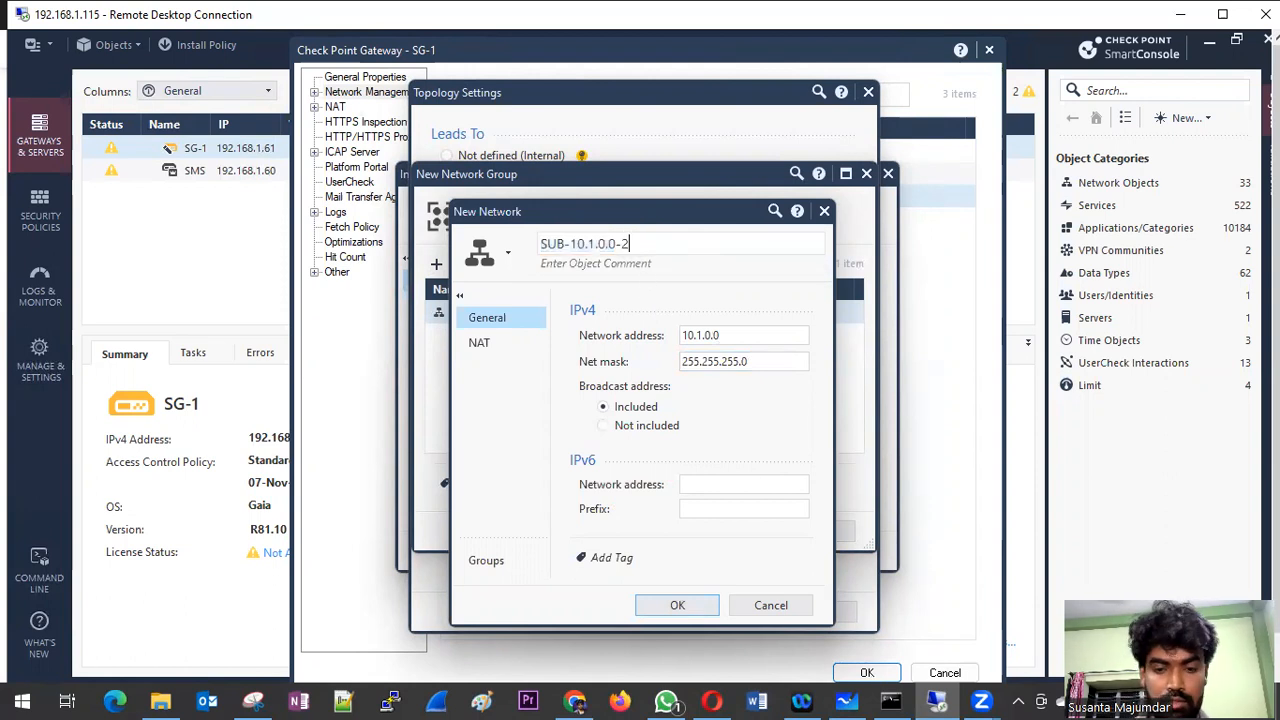
left_click(672, 606)
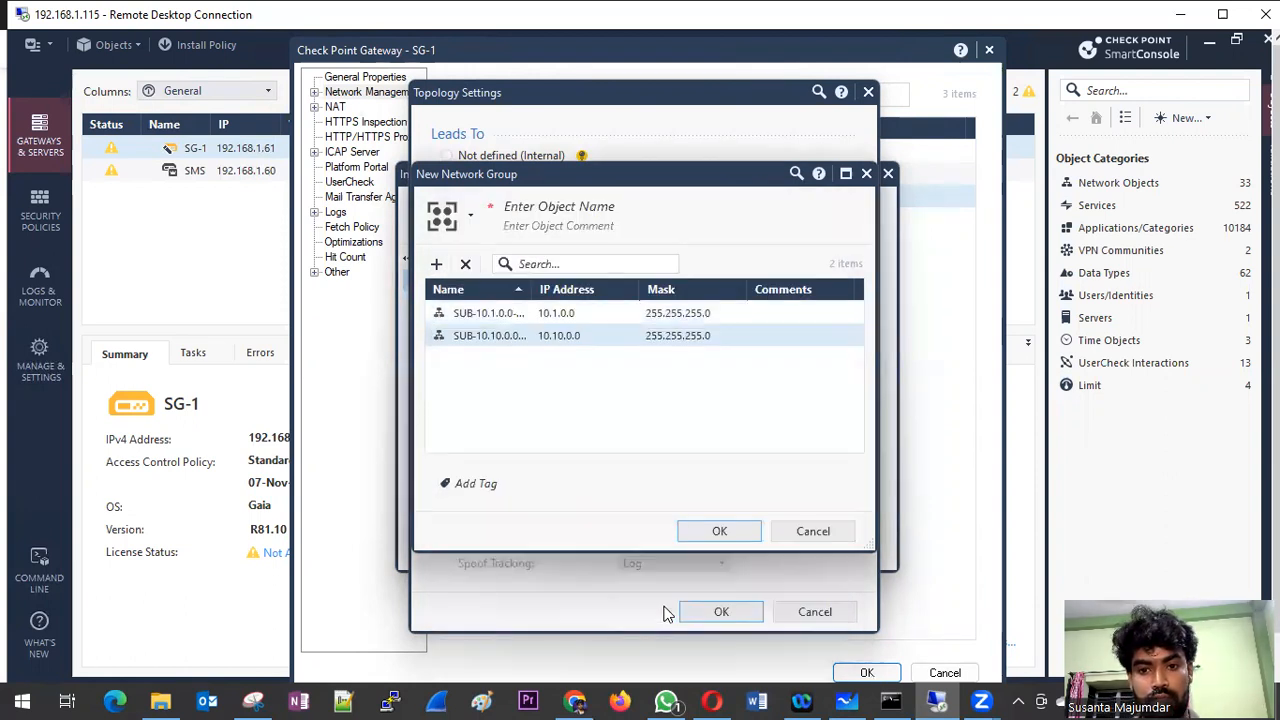
Step: Start a third Network object for the group with IPv4 network address 10.2.0.0 and net mask 255.255.255.0
left_click(438, 264)
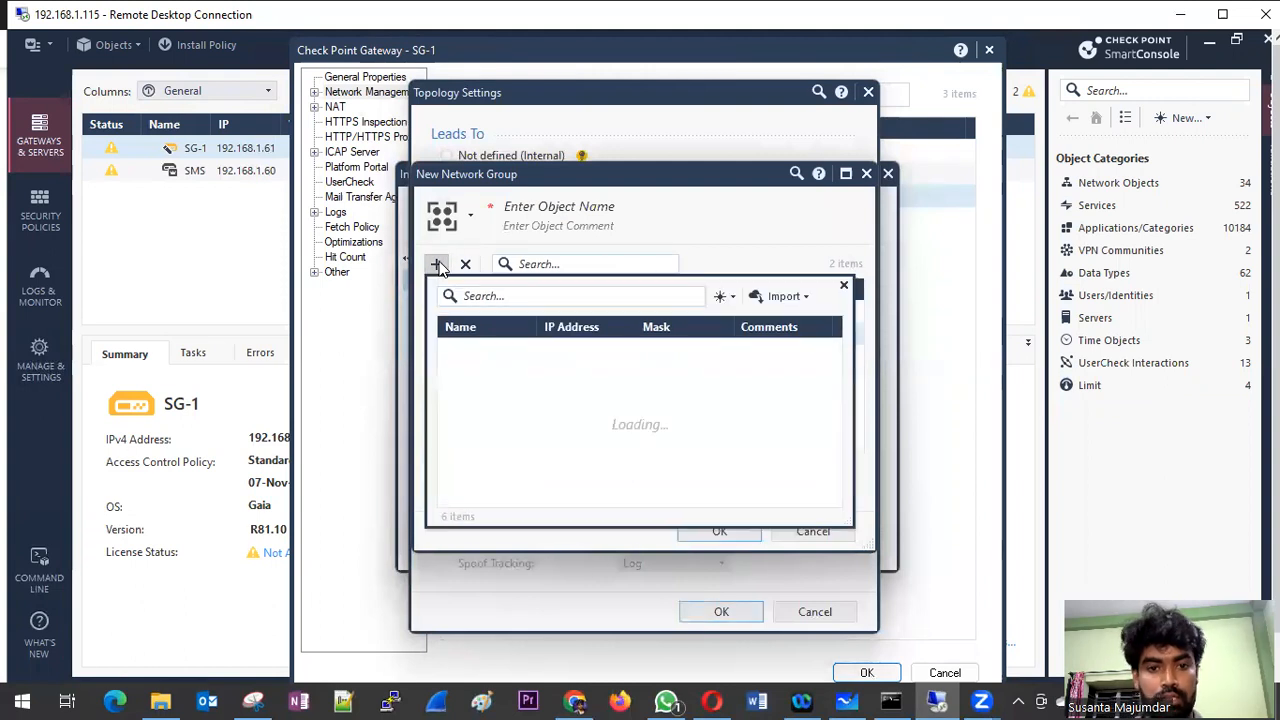
left_click(729, 296)
left_click(745, 342)
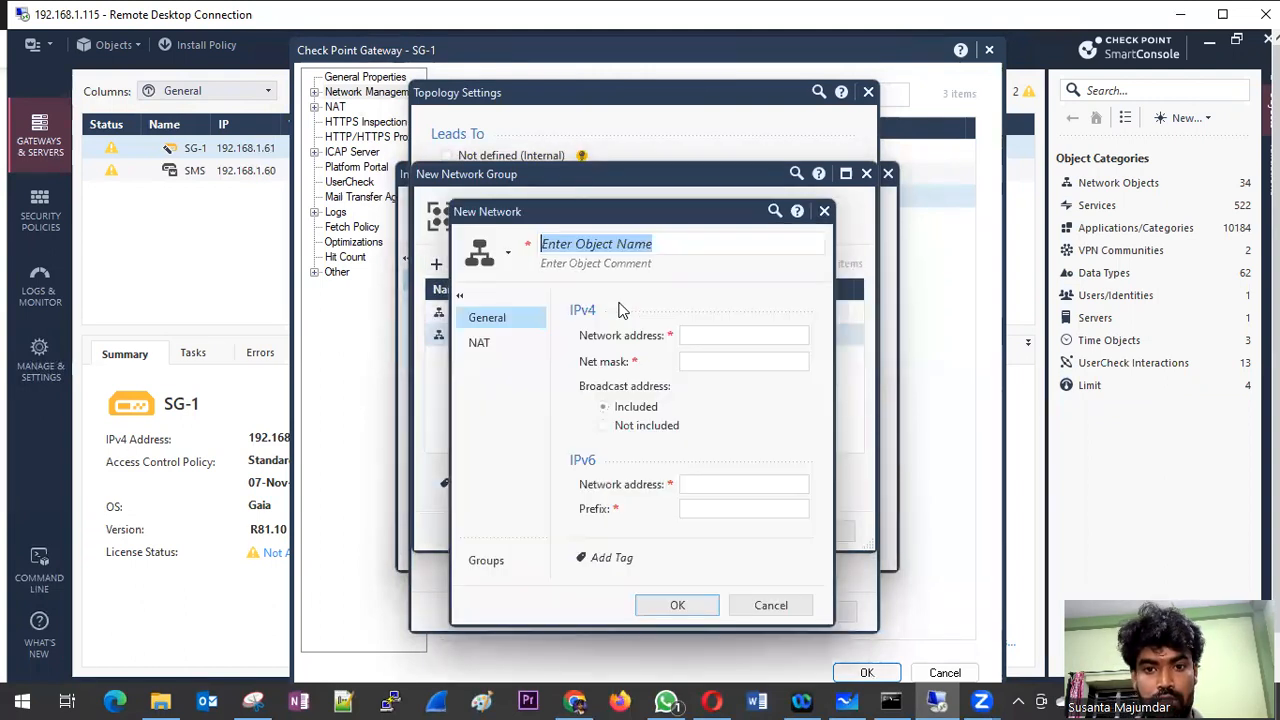
left_click(713, 359)
key("ctrl+v")
left_click(713, 336)
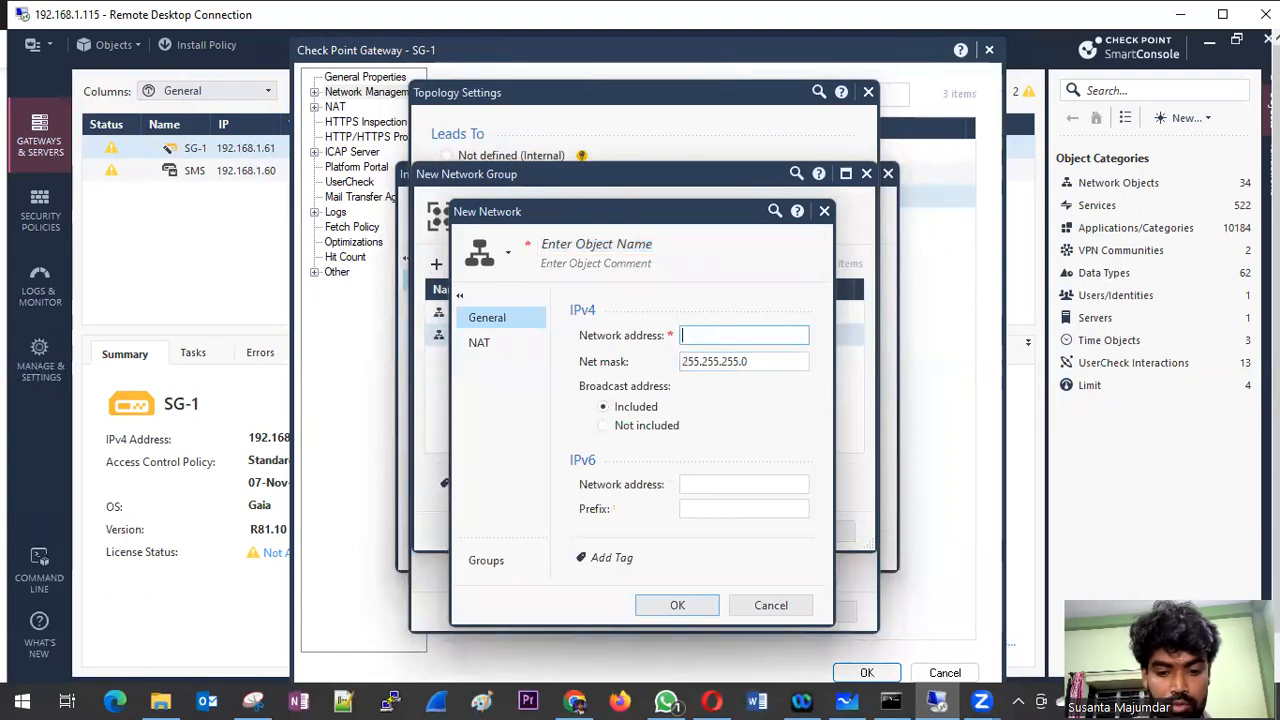
type("10.2.0.0")
Step: Name the 10.2.0.0 network SUB-10.2.0.0-24 and save it into the group
left_click(578, 252)
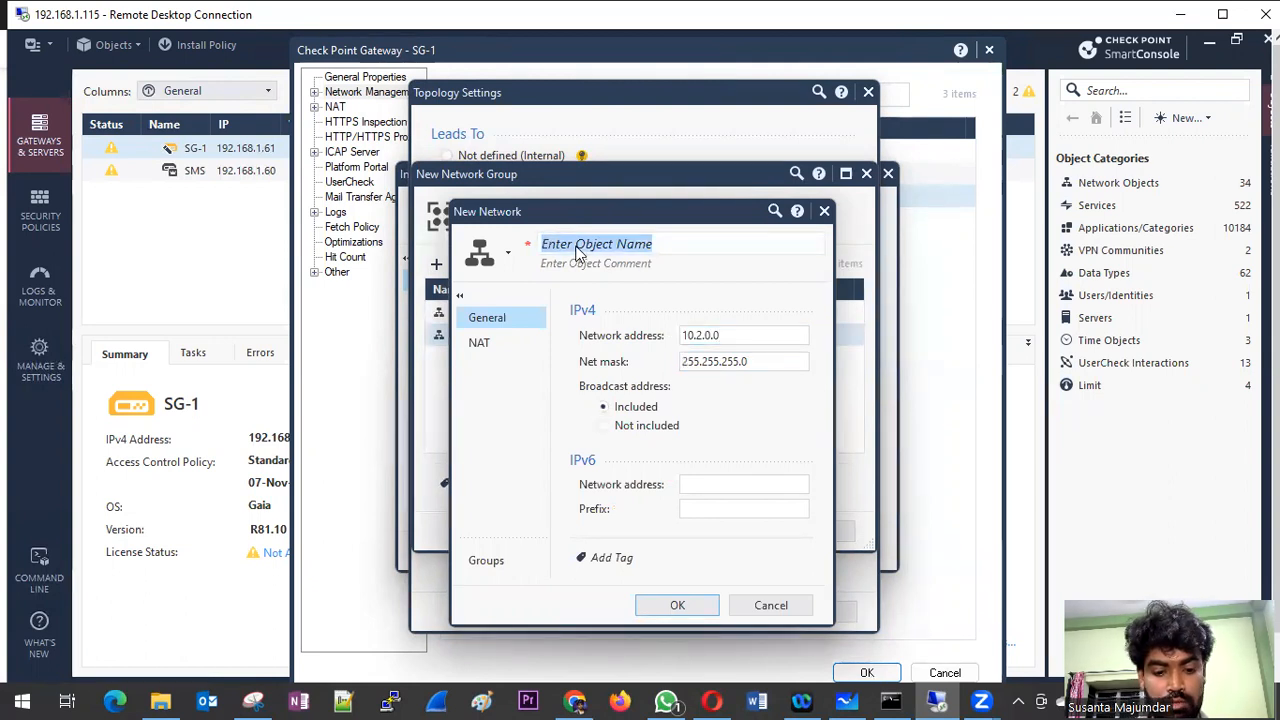
type("SUB-")
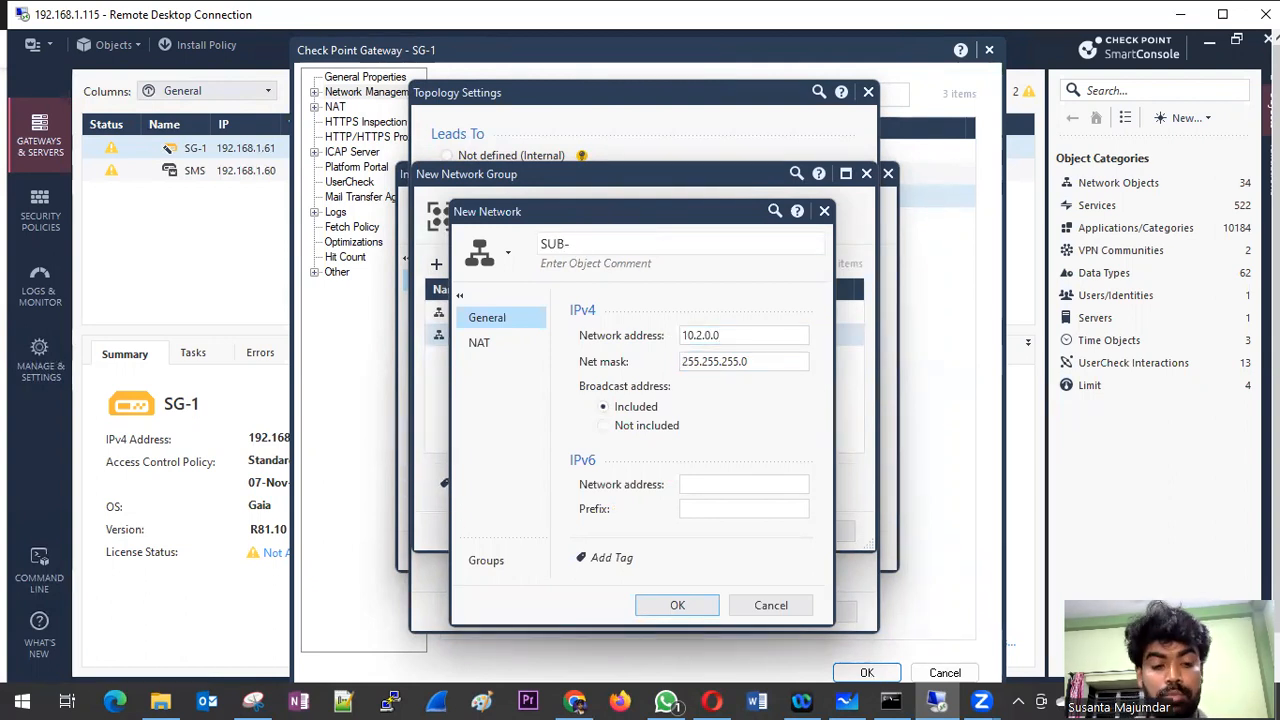
left_click(689, 337)
left_click(618, 247)
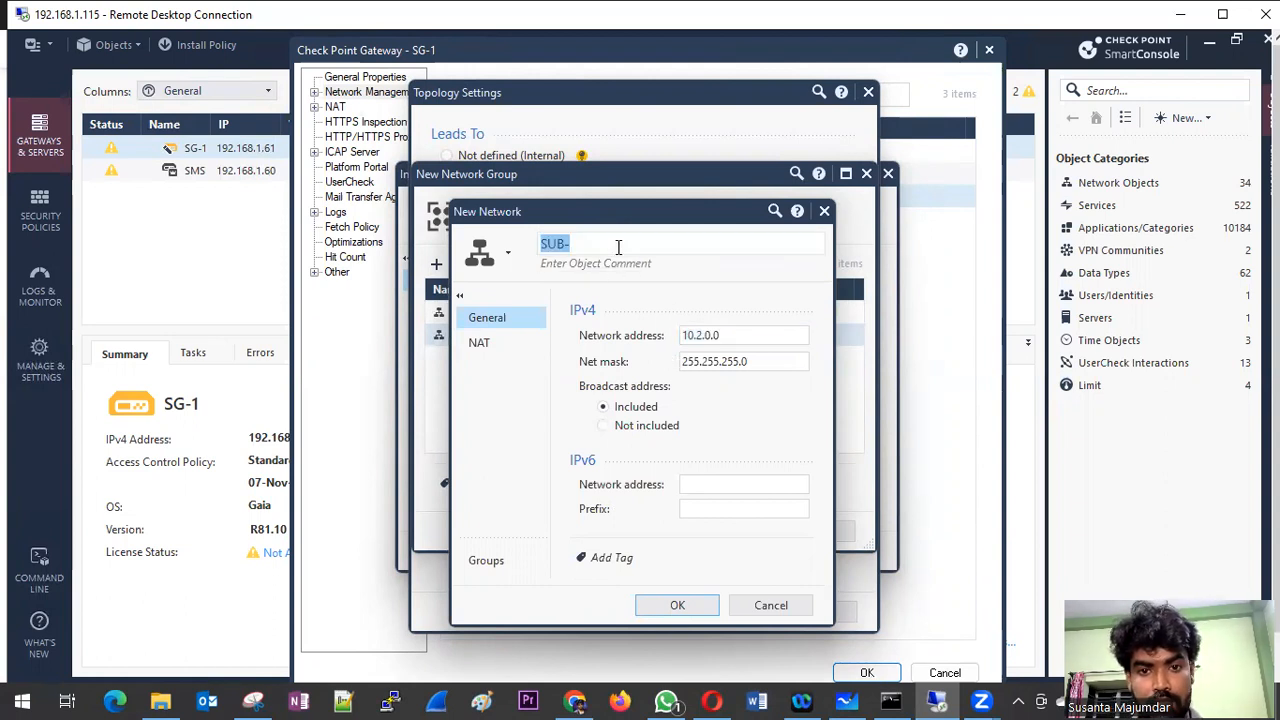
left_click(617, 247)
key("ctrl+v")
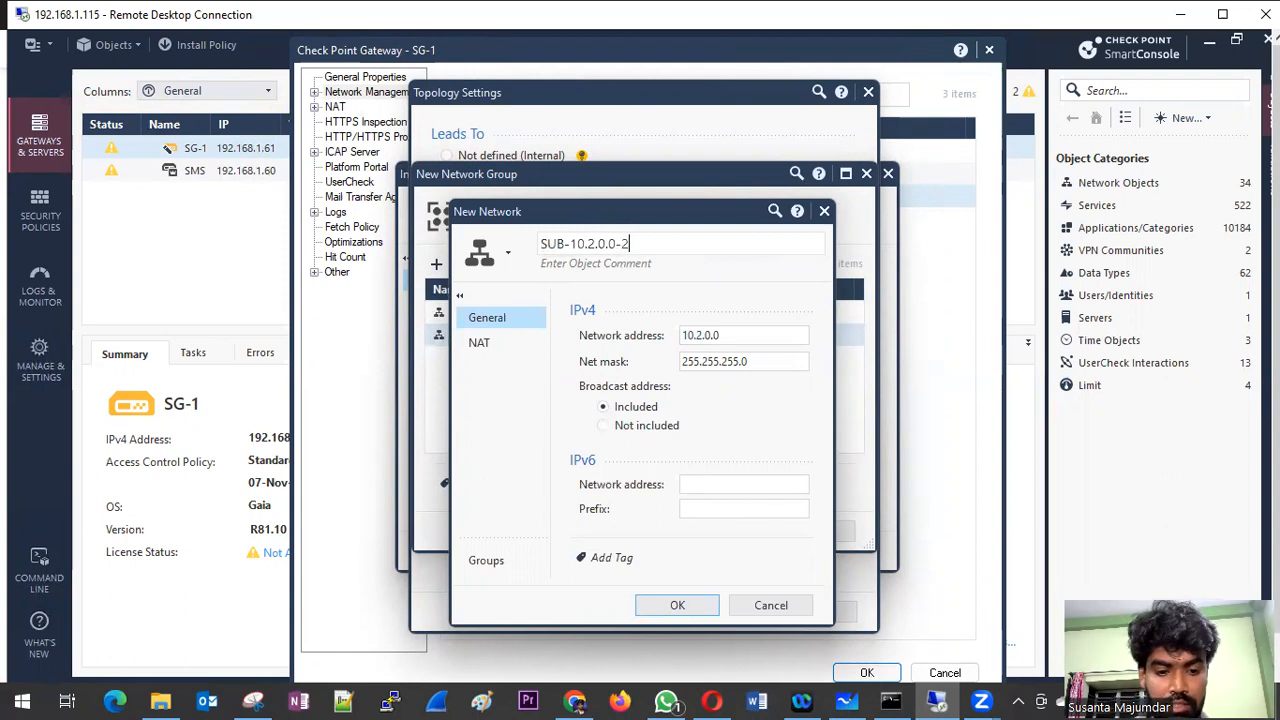
left_click(678, 607)
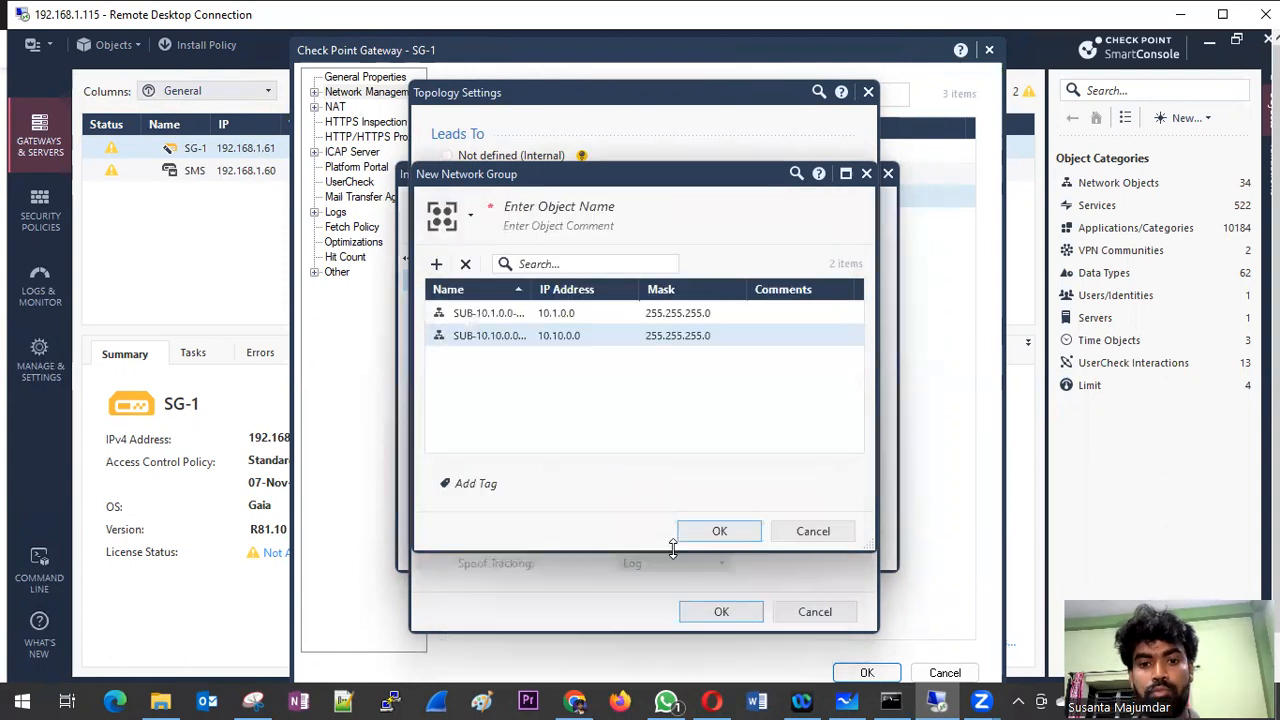
Step: Try to save the network group unnamed, and enter Anti-Spoo-eth as its object name
left_click(721, 533)
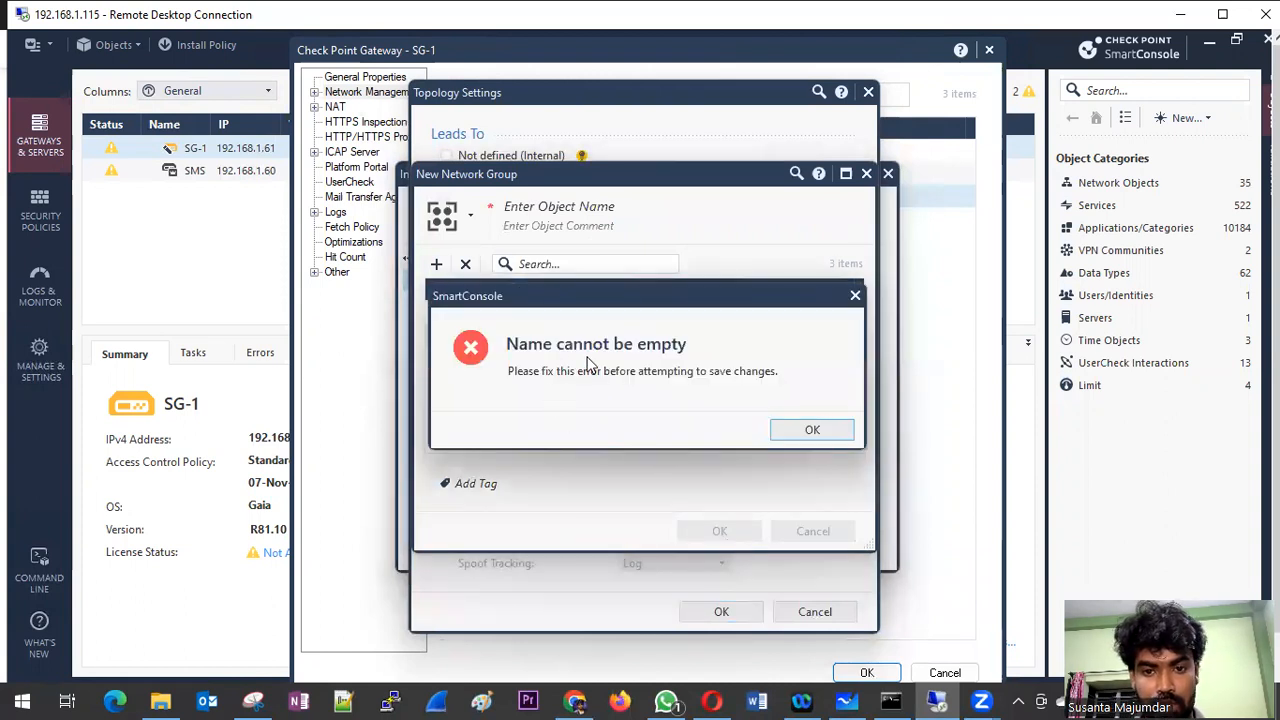
left_click(812, 430)
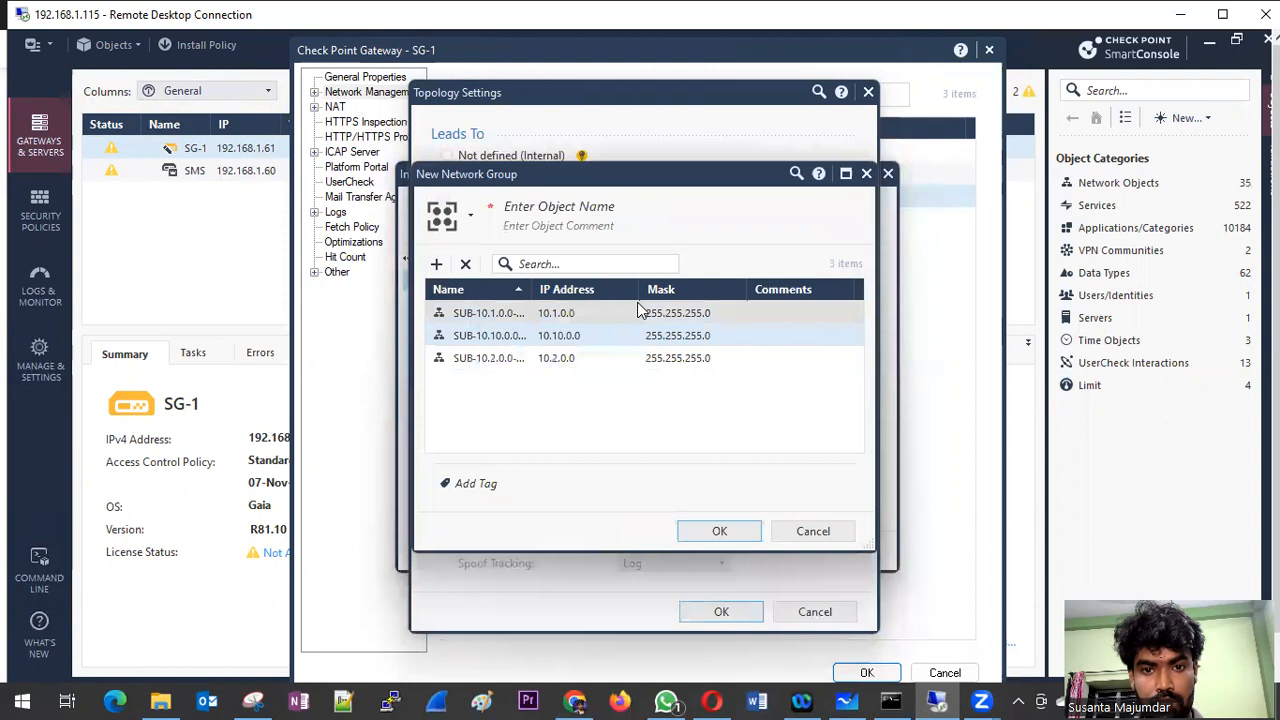
left_click(549, 212)
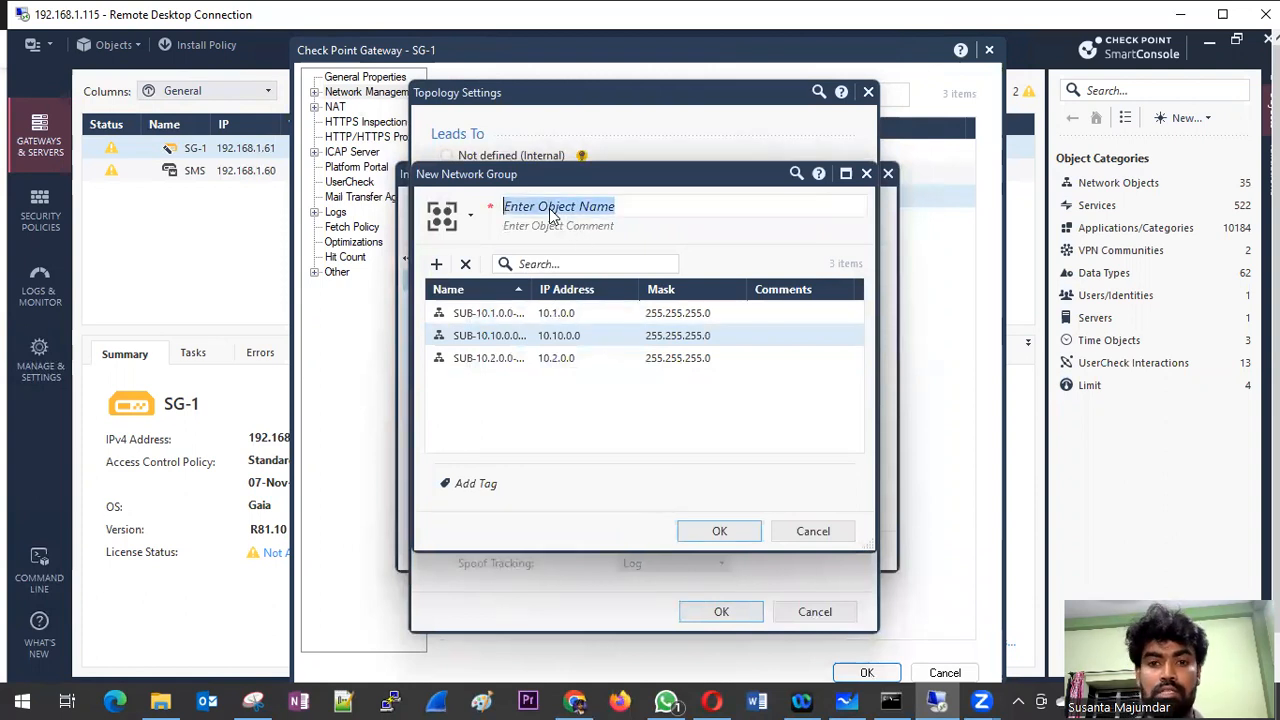
type("Ant")
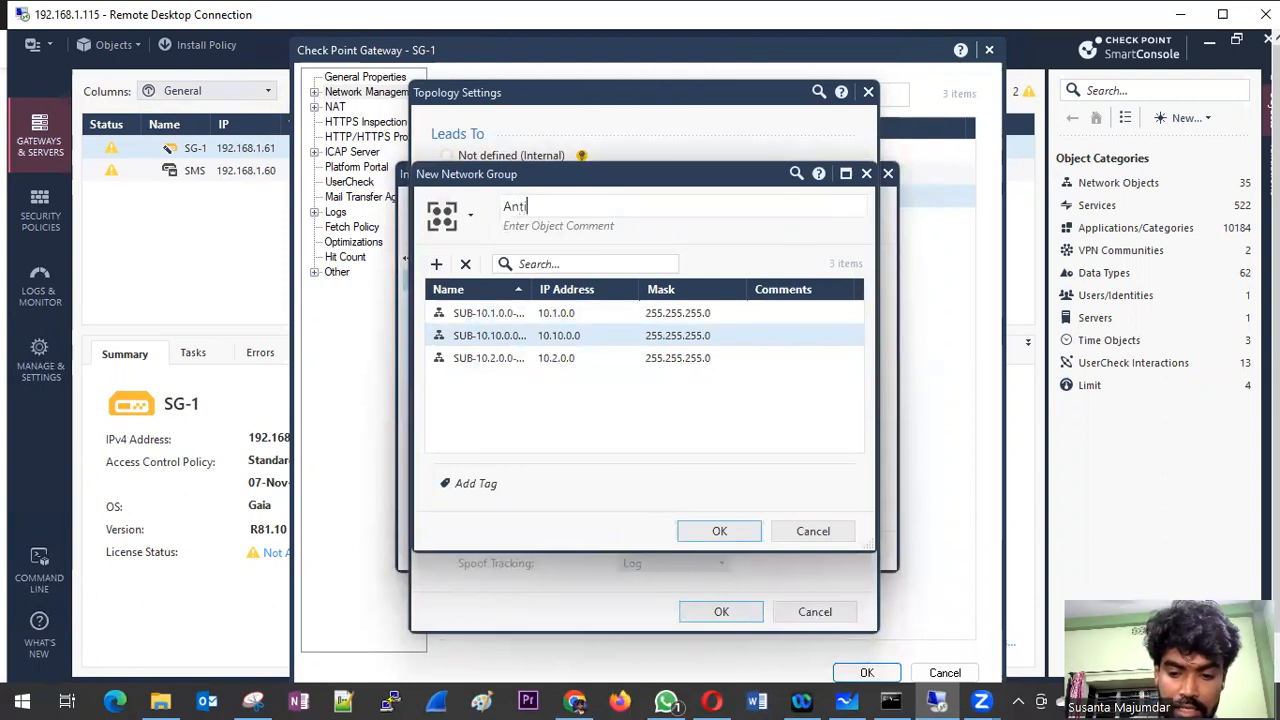
type("i-Spoo-")
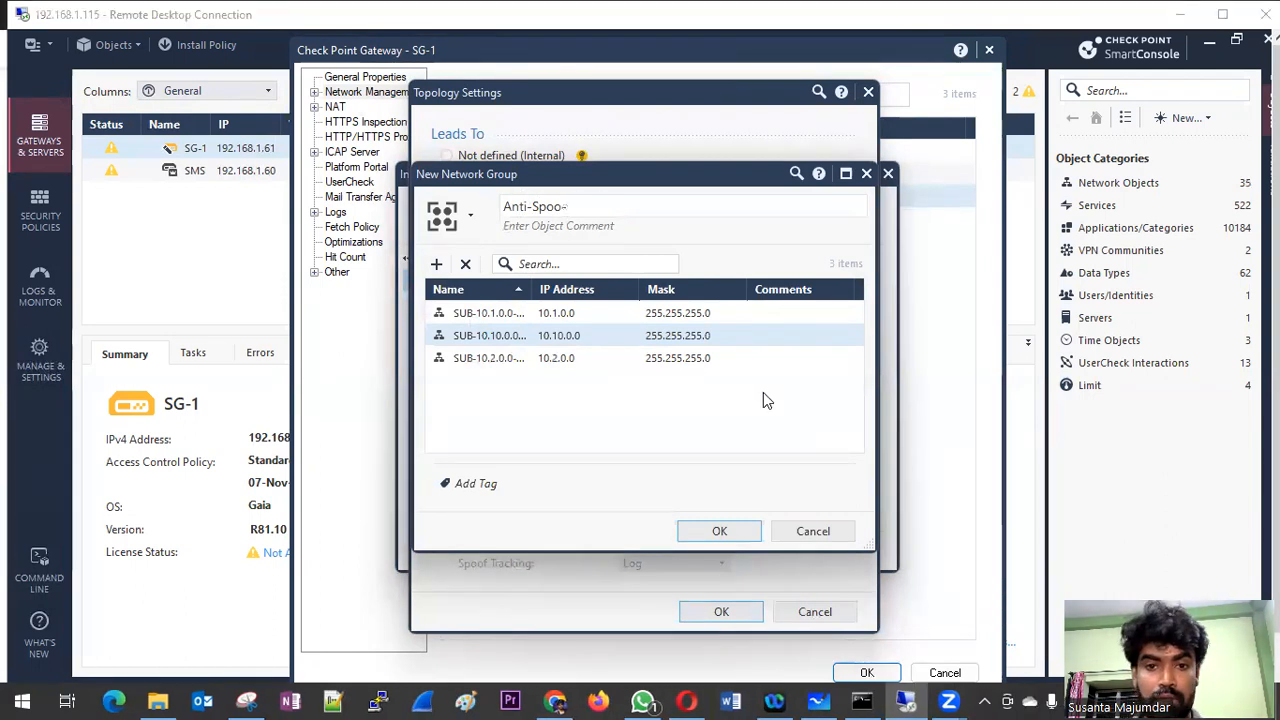
mouse_move(686, 177)
left_mouse_down()
mouse_move(800, 290)
mouse_move(834, 229)
mouse_move(795, 210)
mouse_move(671, 196)
left_mouse_up()
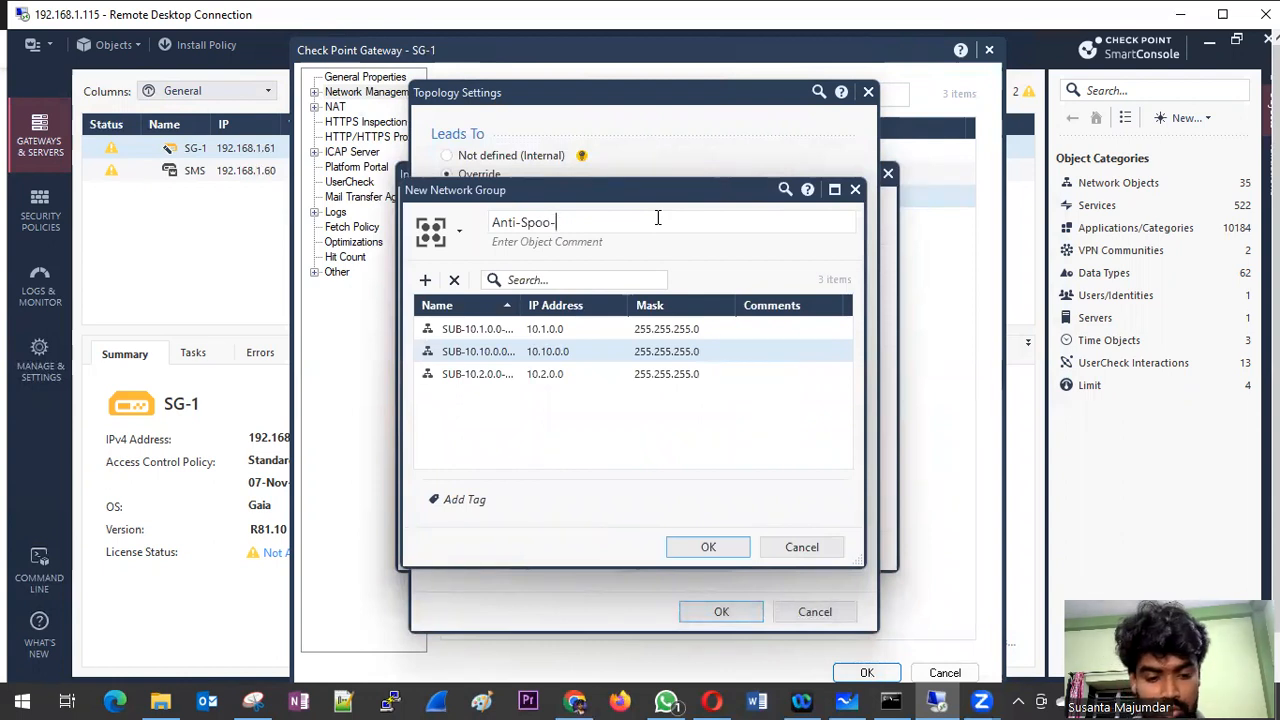
type("eth")
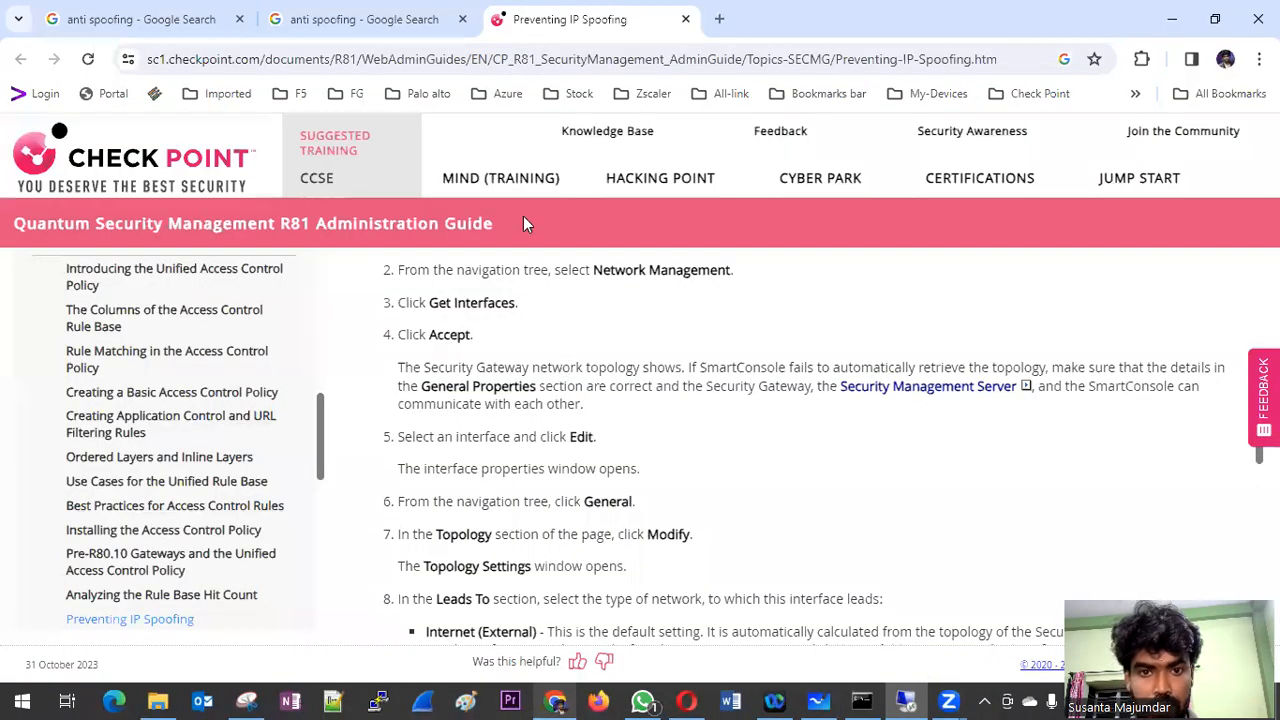
Step: Check the gateway's network interface list in the Gaia portal to identify the interface for the group name, and return to SmartConsole
left_click(574, 701)
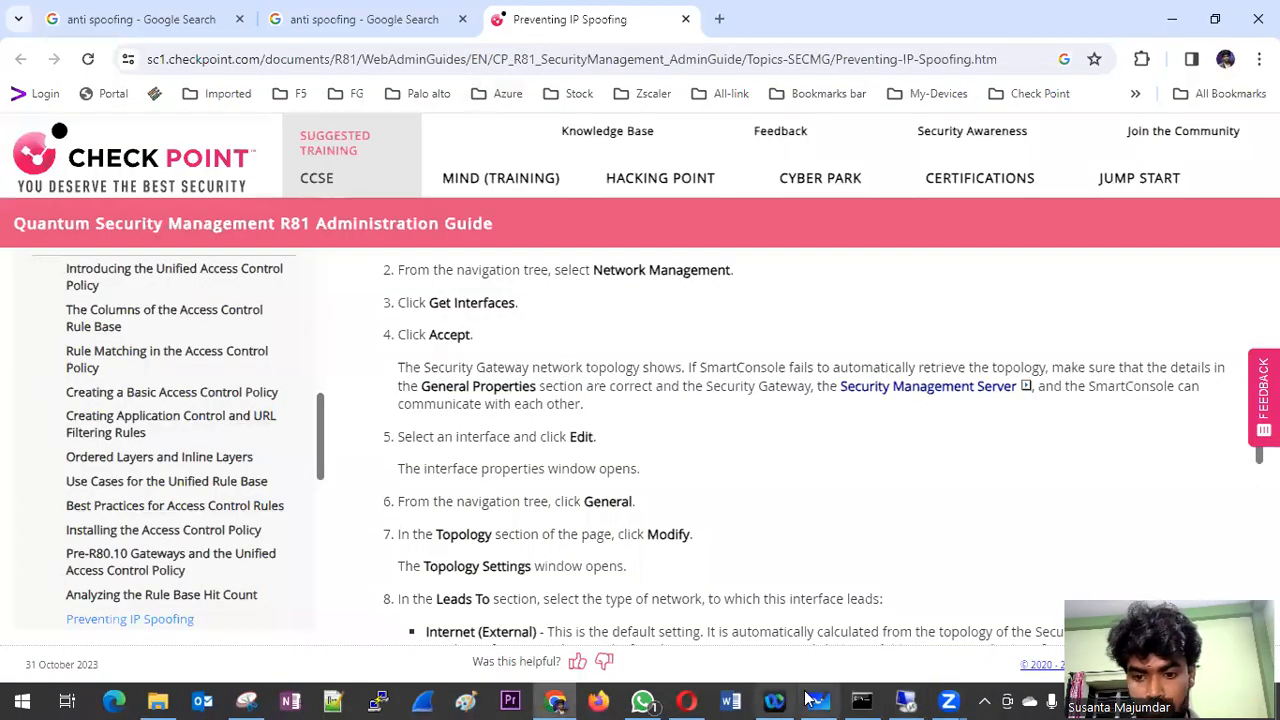
left_click(905, 701)
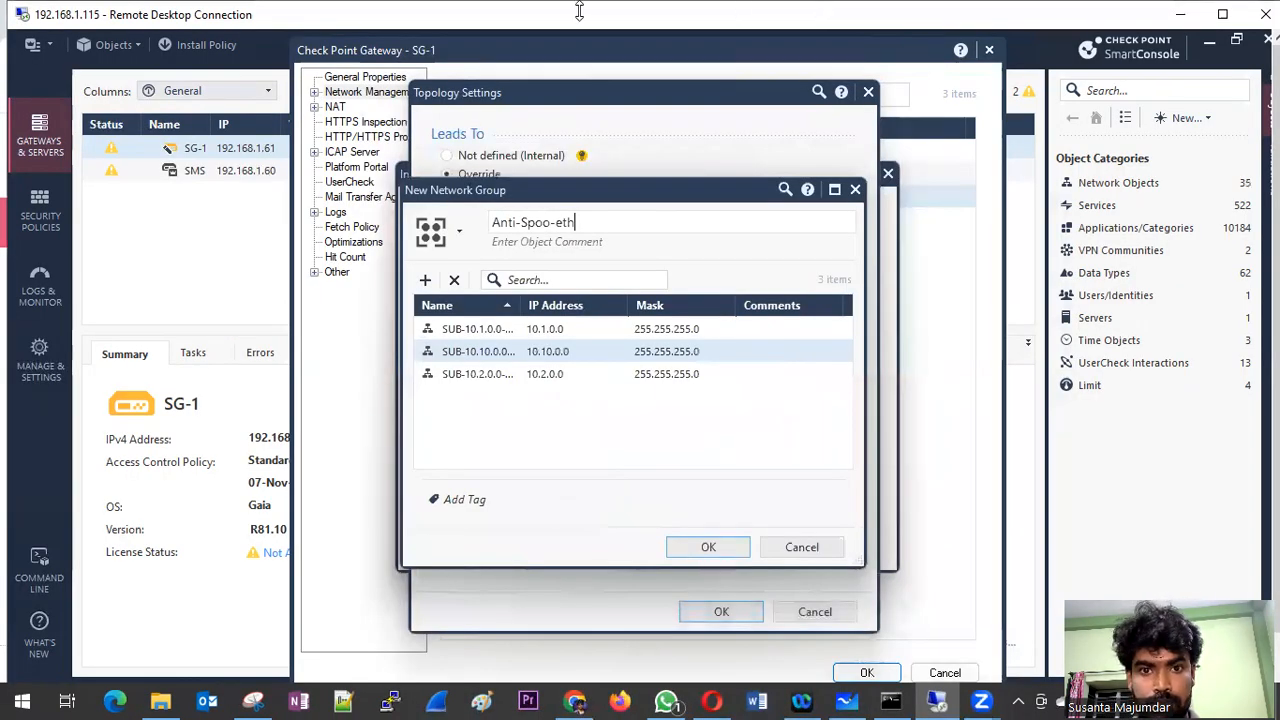
double_click(462, 16)
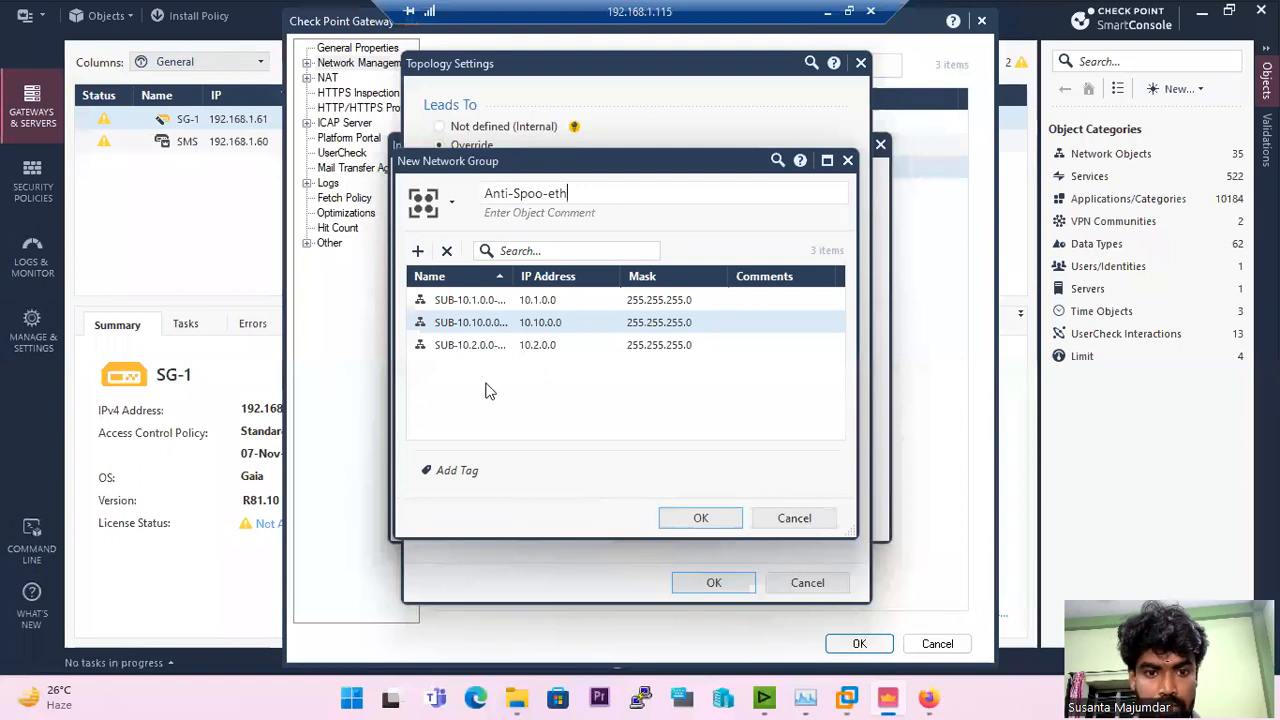
left_click(929, 698)
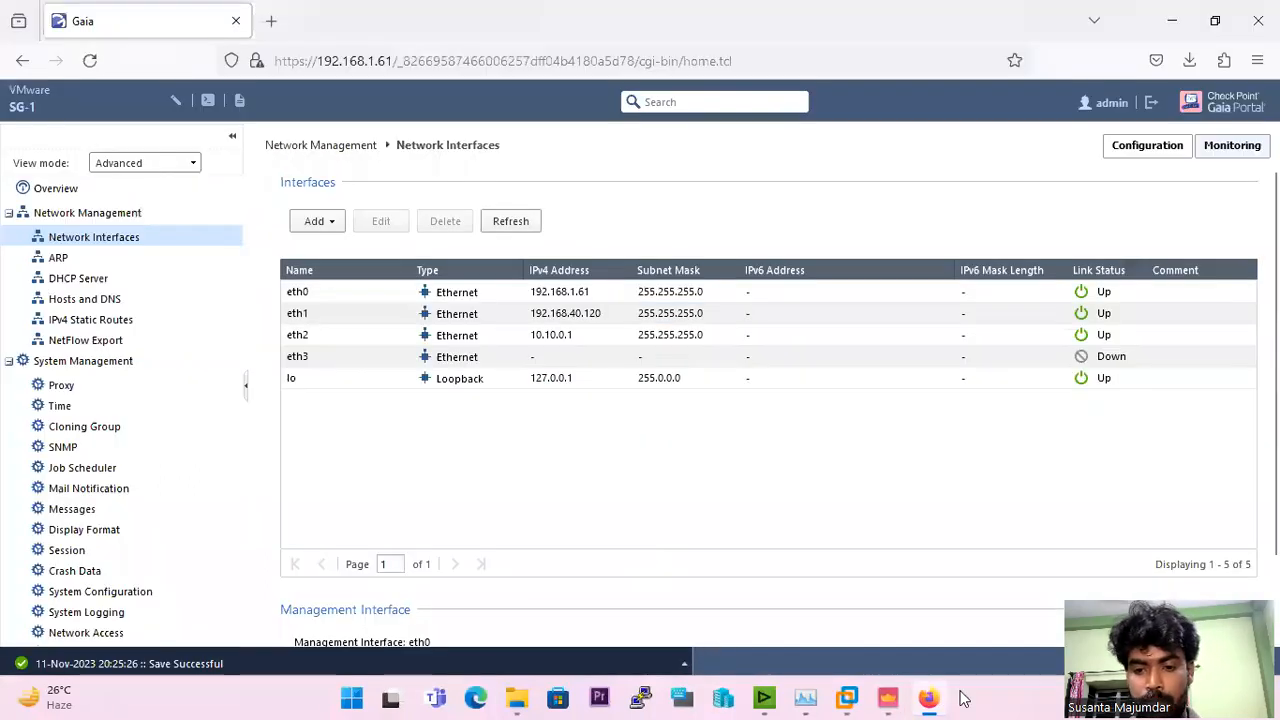
left_click(892, 698)
Step: Complete the group name as Anti-Spoo-eth2, save the group and apply it as eth2's specific internal addresses
left_click(595, 196)
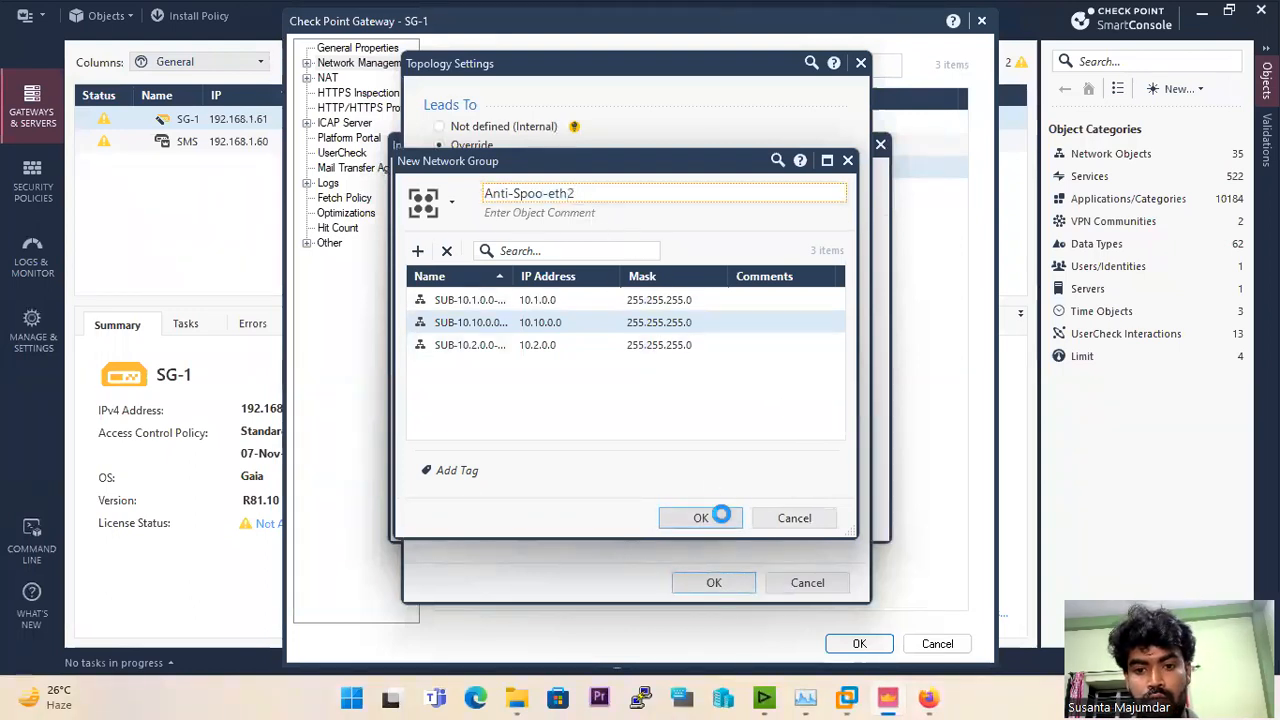
left_click(718, 516)
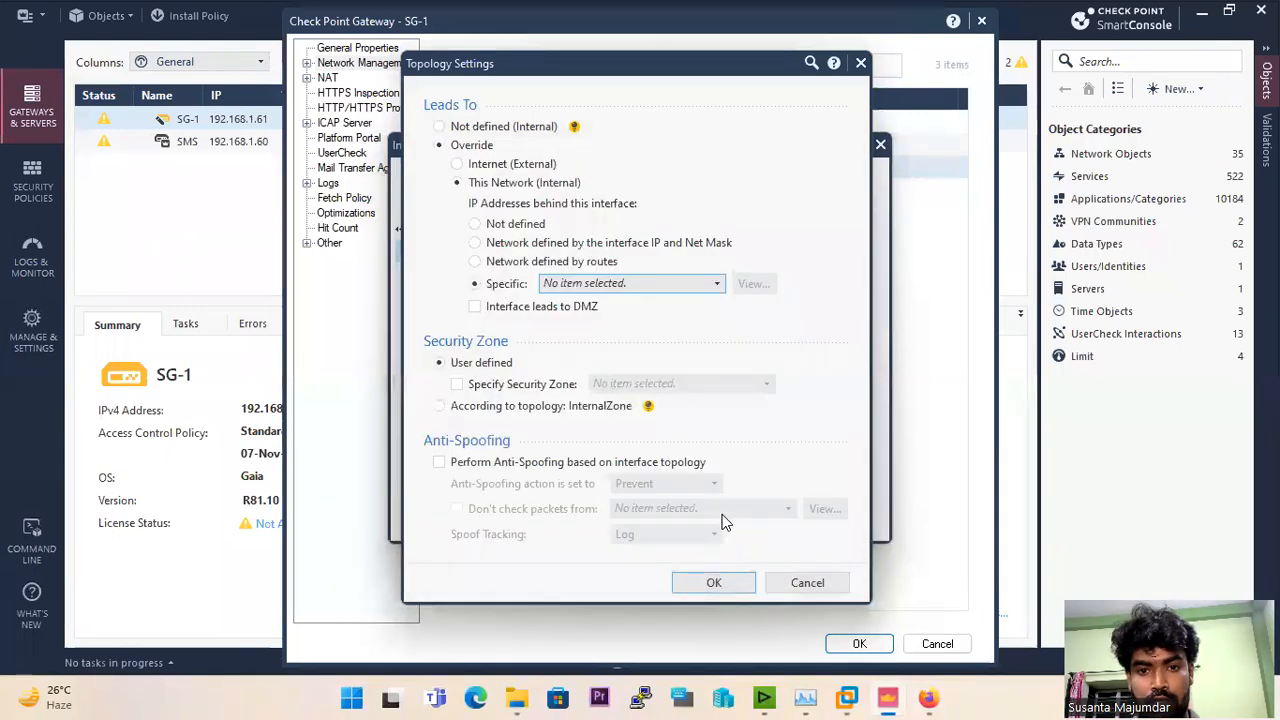
left_click(712, 584)
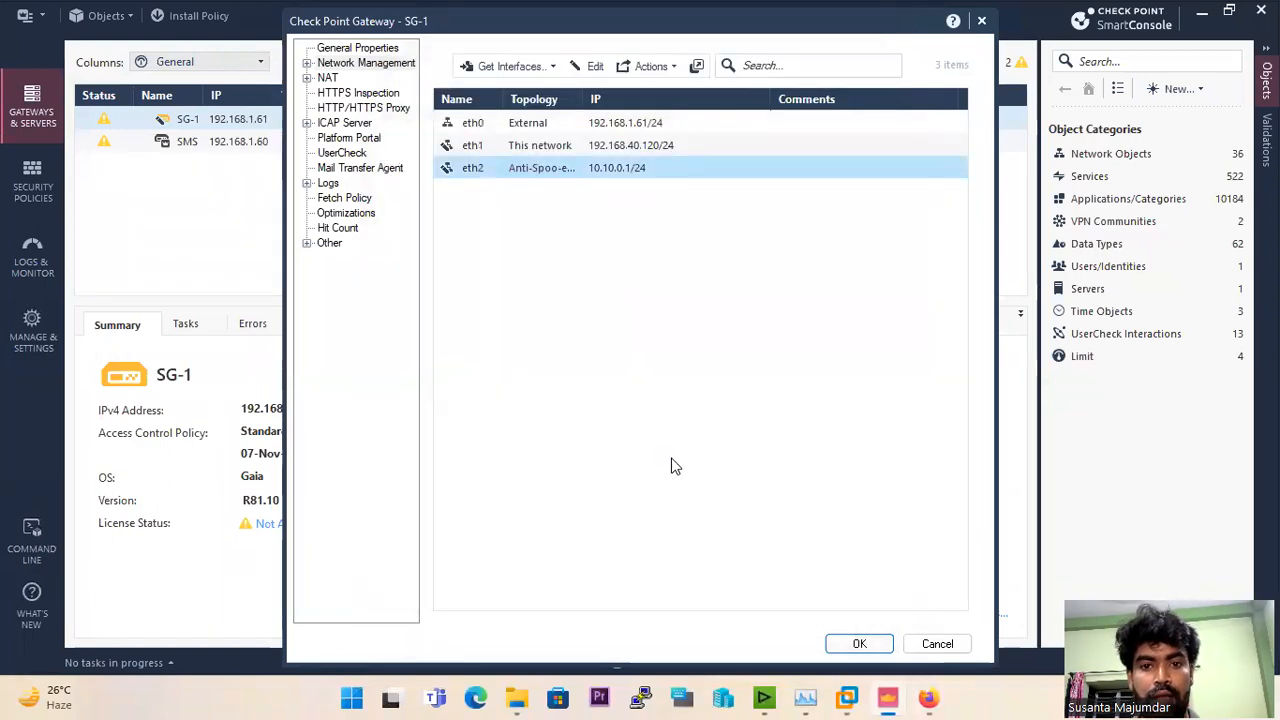
Step: Reopen eth2's topology settings and enable Anti-Spoofing based on interface topology
double_click(497, 170)
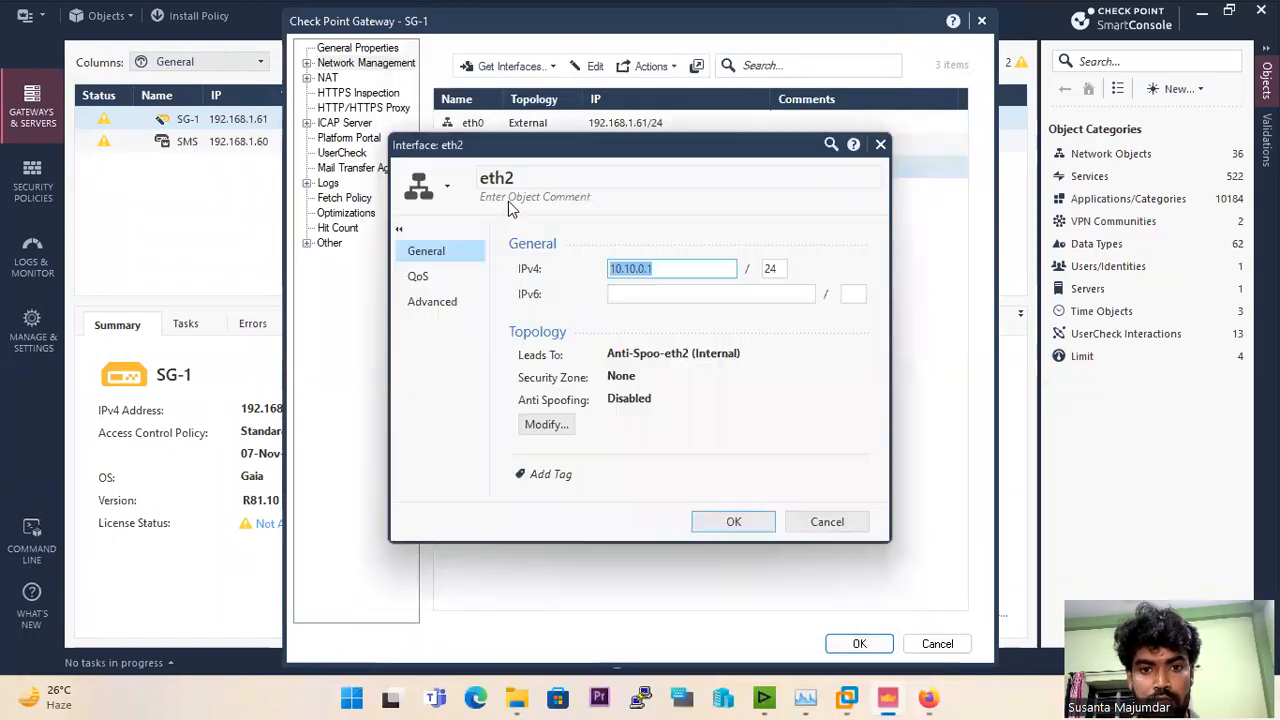
left_click(543, 426)
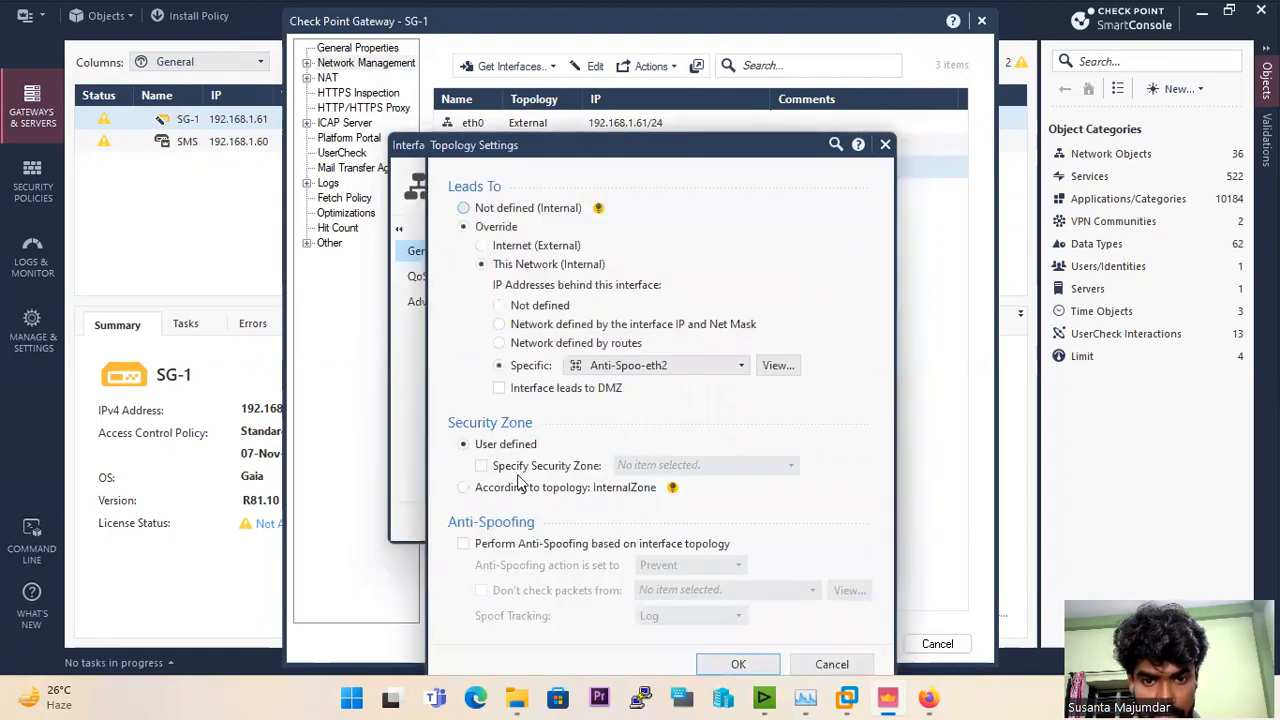
left_click(463, 543)
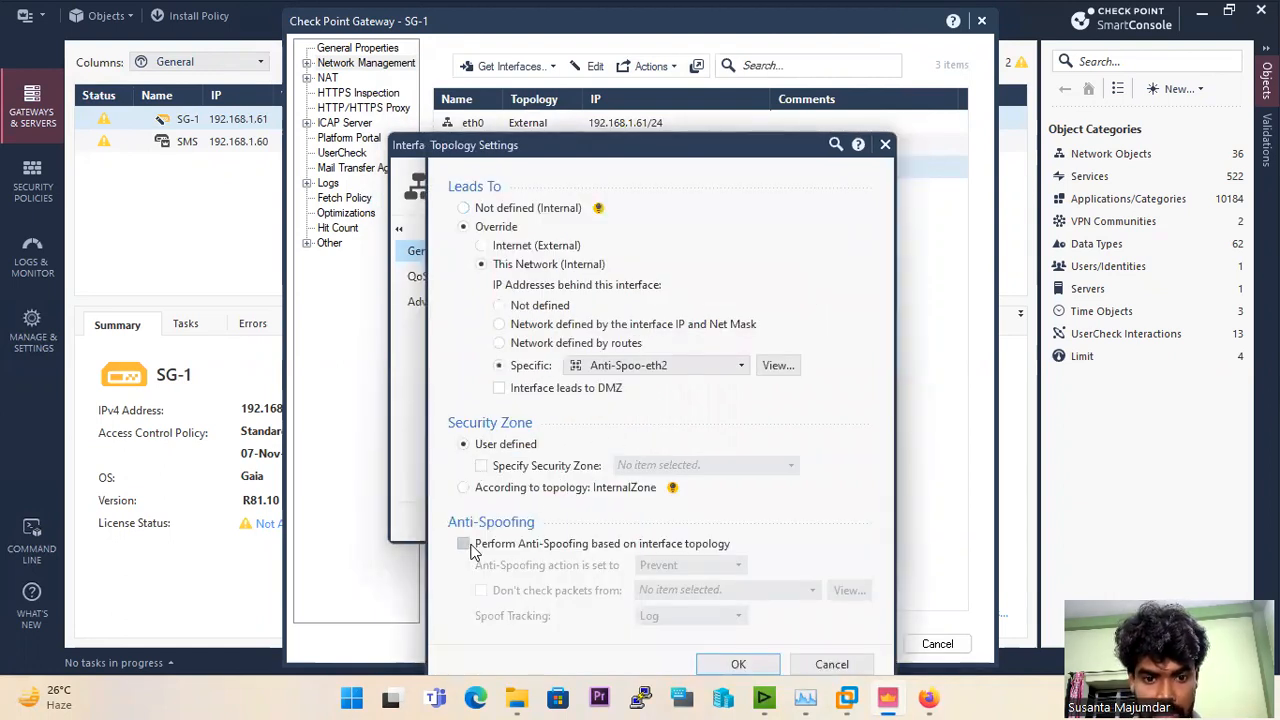
left_click_drag(700, 150, 669, 37)
Step: Try Detect as the Anti-Spoofing action, and settle on Prevent with spoof tracking set to Log
left_click(626, 451)
left_click(640, 494)
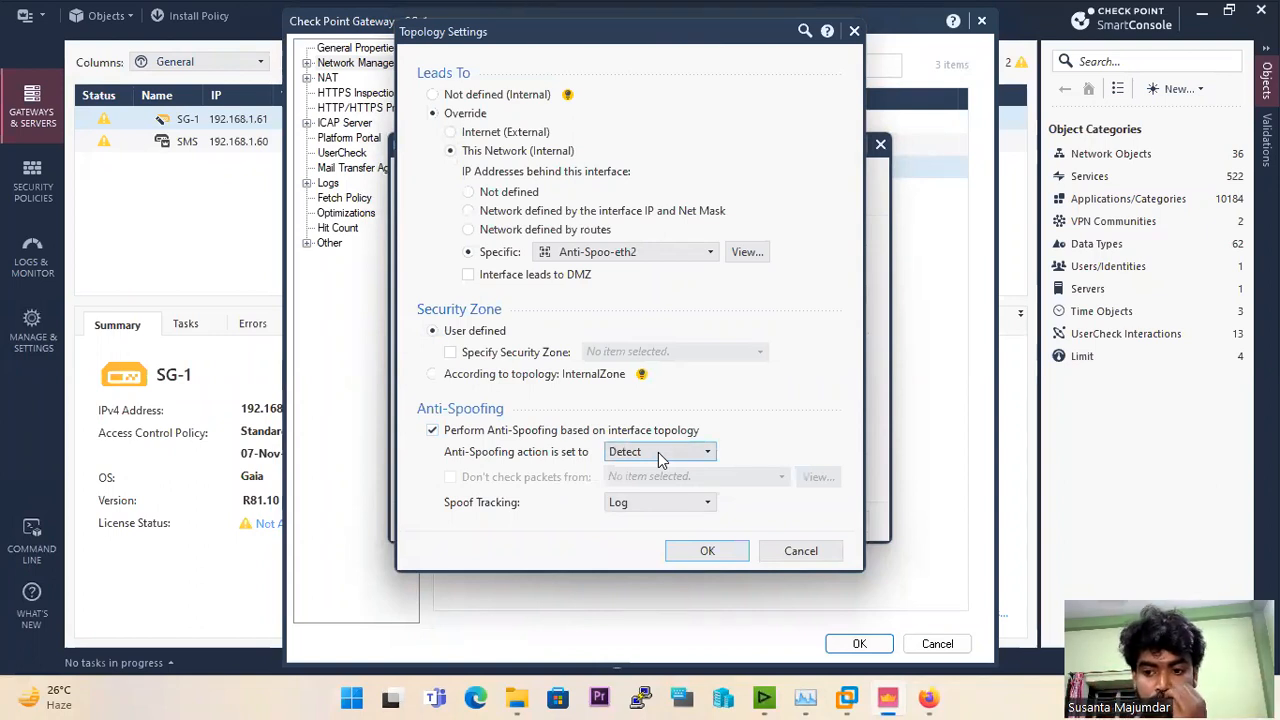
left_click(658, 456)
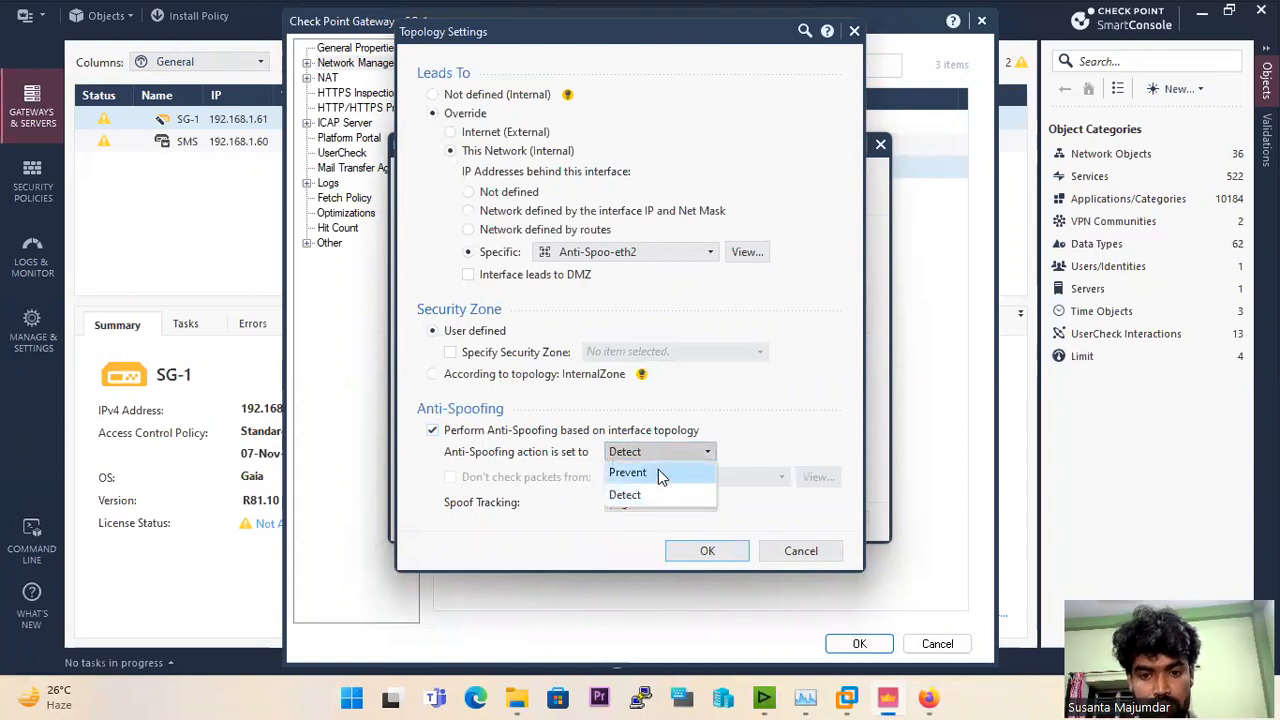
left_click(658, 469)
left_click(662, 502)
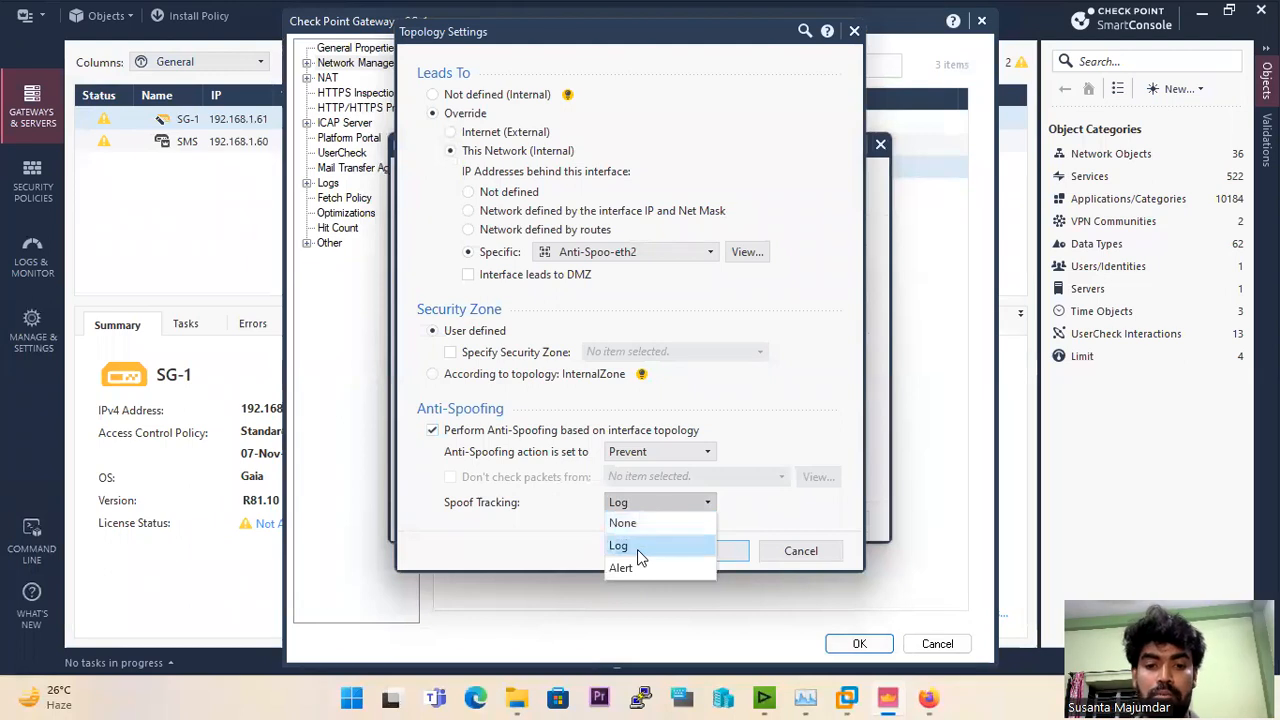
left_click(635, 546)
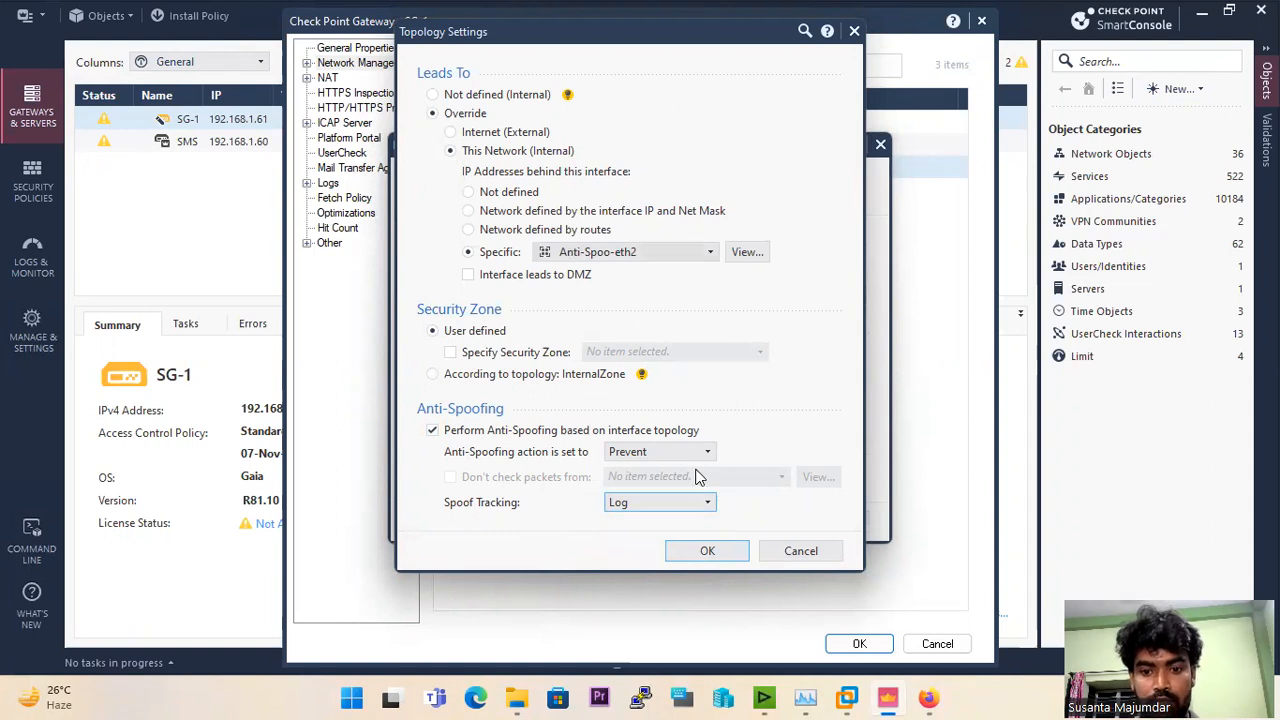
Step: Save the eth2 topology and SG-1 gateway changes, and publish the session
left_click(709, 551)
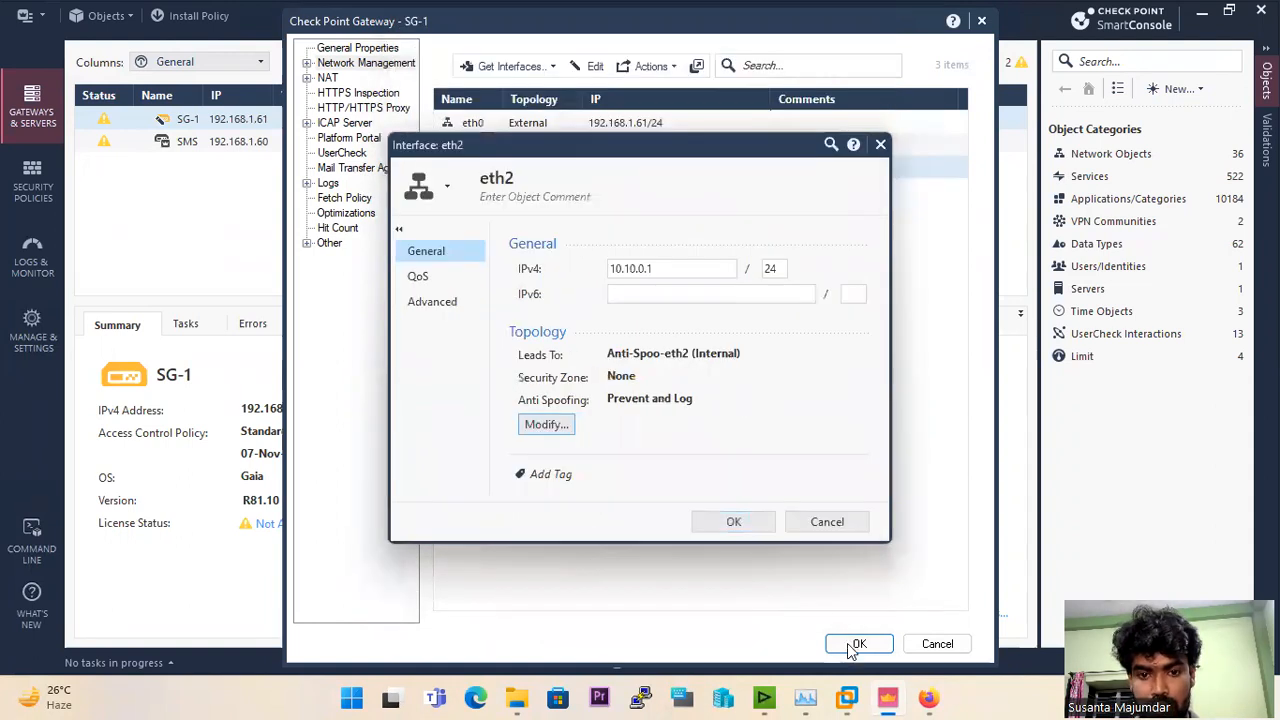
left_click(731, 521)
left_click(855, 643)
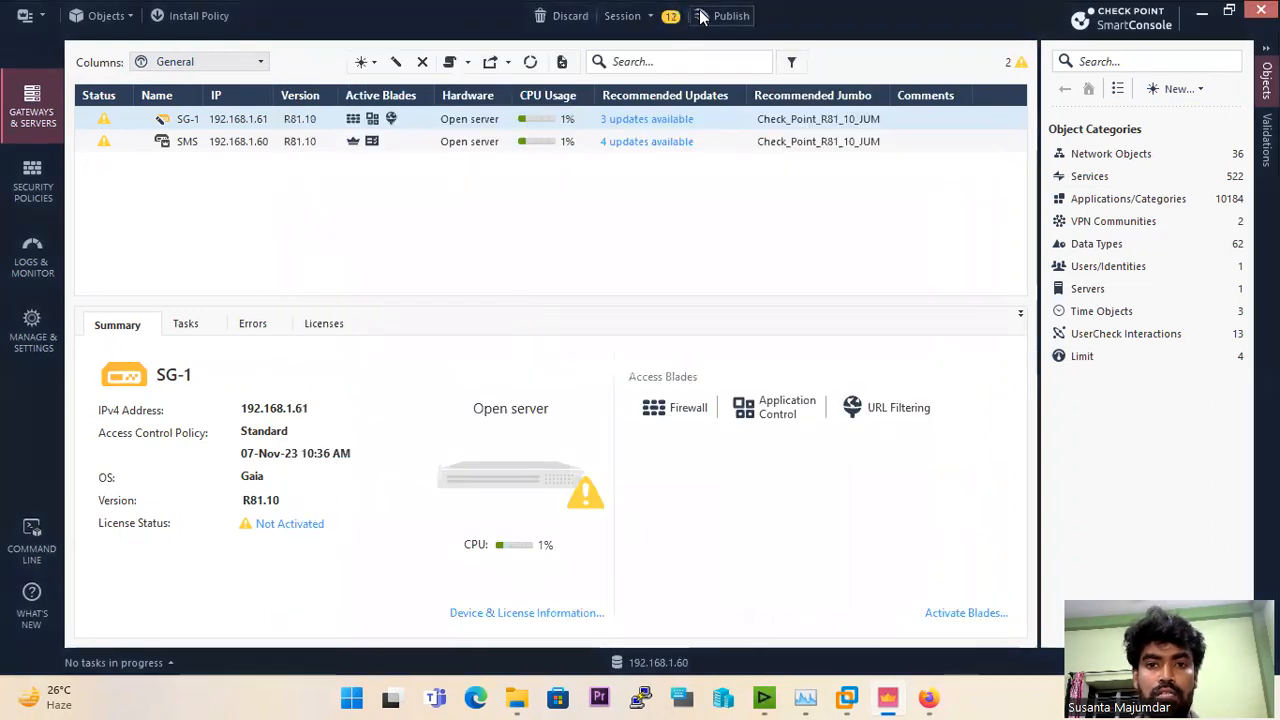
left_click(727, 16)
left_click(720, 472)
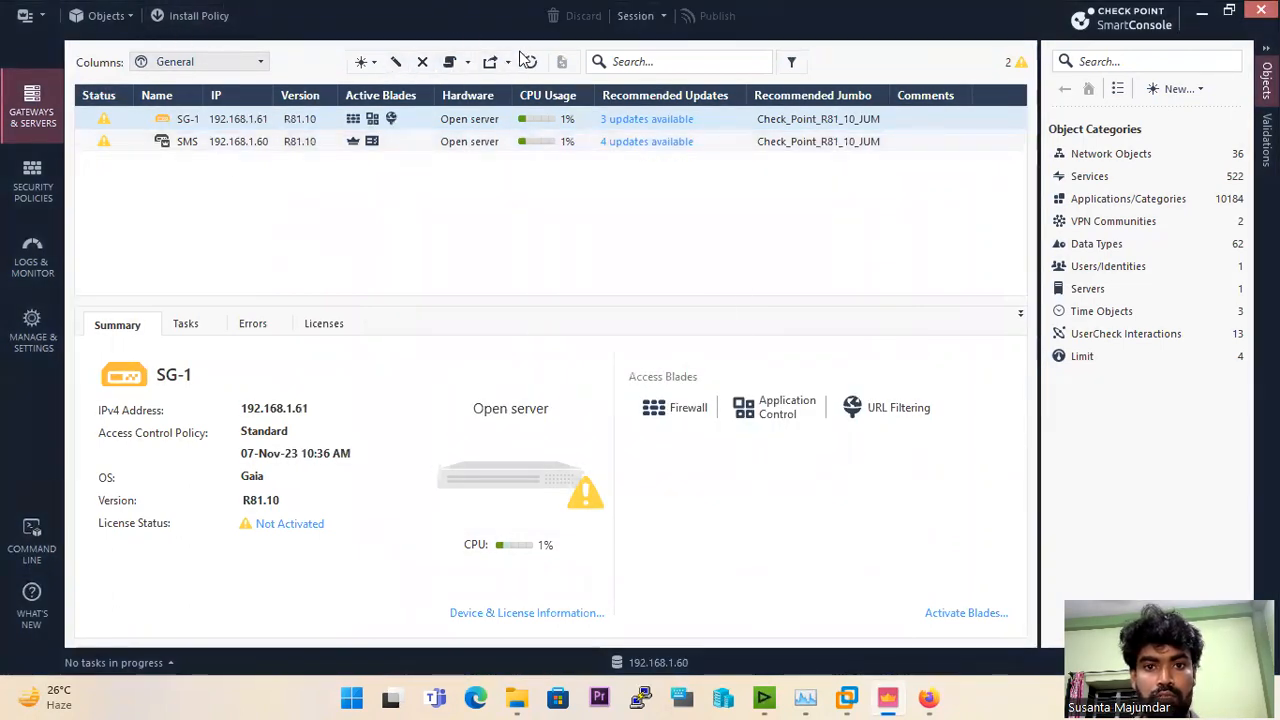
Step: Install the Standard policy on SG-1, accepting the license warning, and check the installation in the recent tasks
left_click(216, 18)
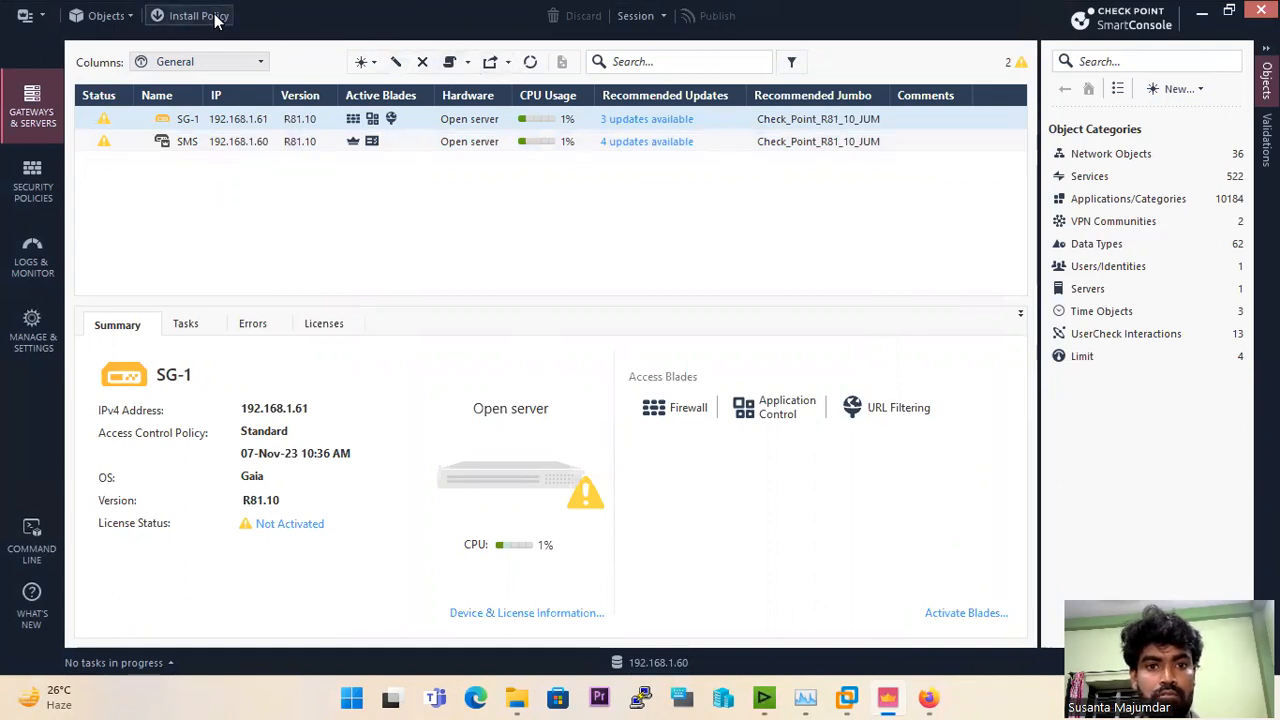
left_click(962, 610)
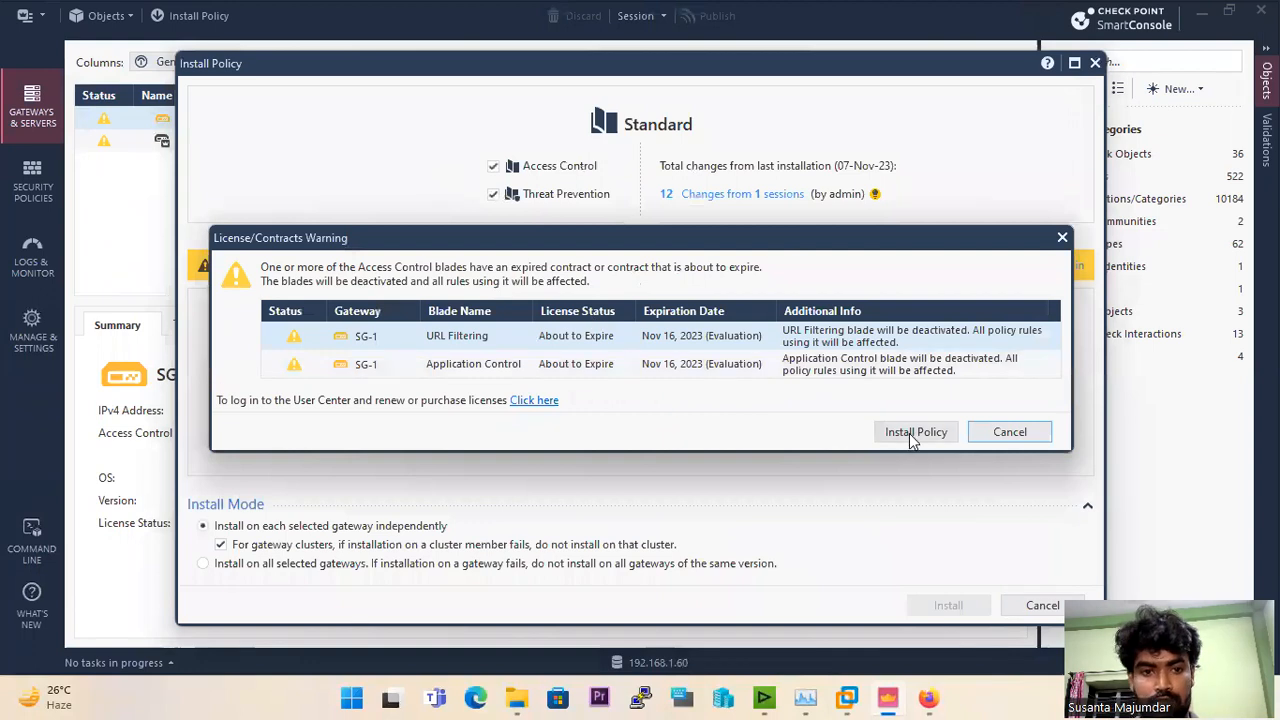
left_click(910, 438)
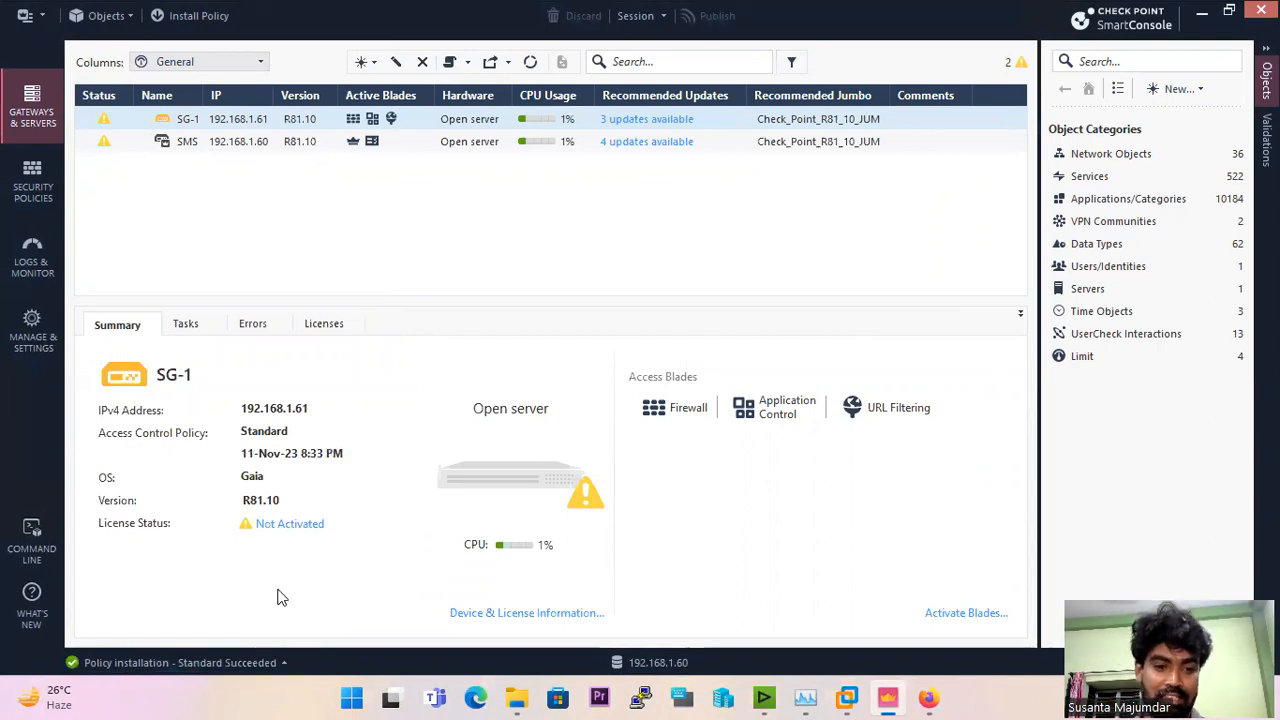
left_click(216, 666)
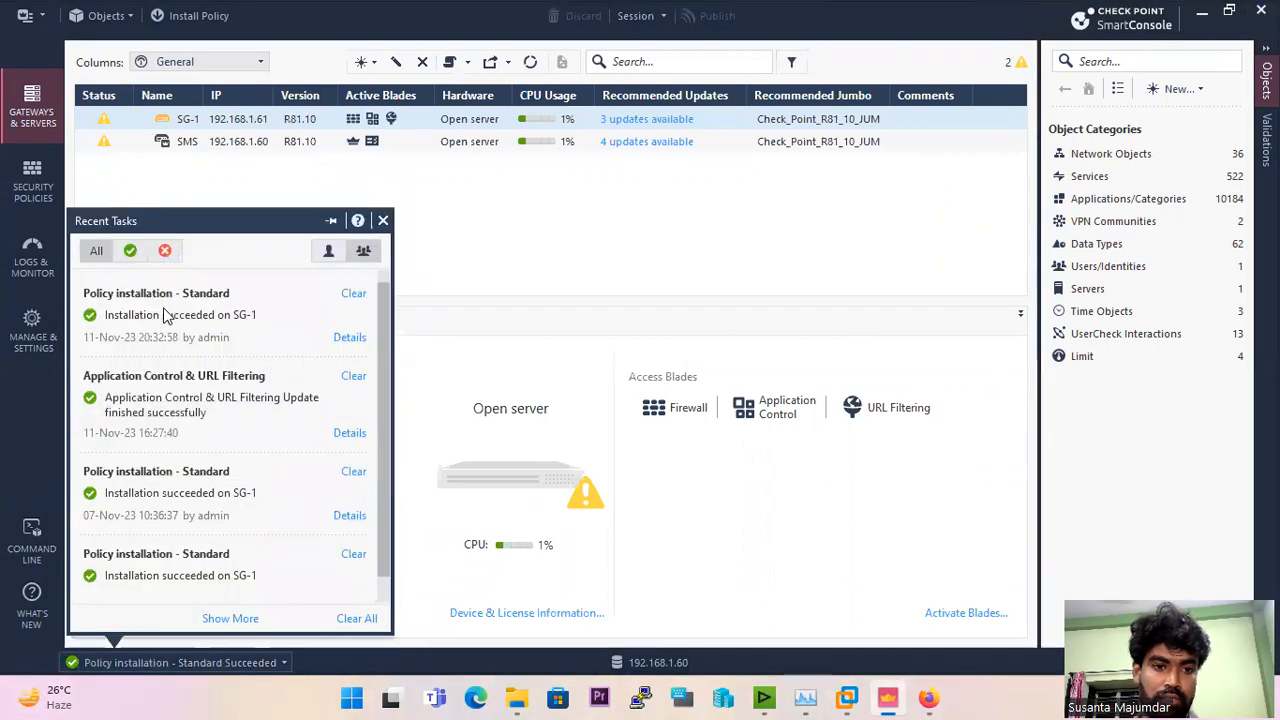
left_click(530, 217)
Step: View the Access Control policy rules, and leave the remote session for the Preventing IP Spoofing guide in Chrome
left_click(35, 175)
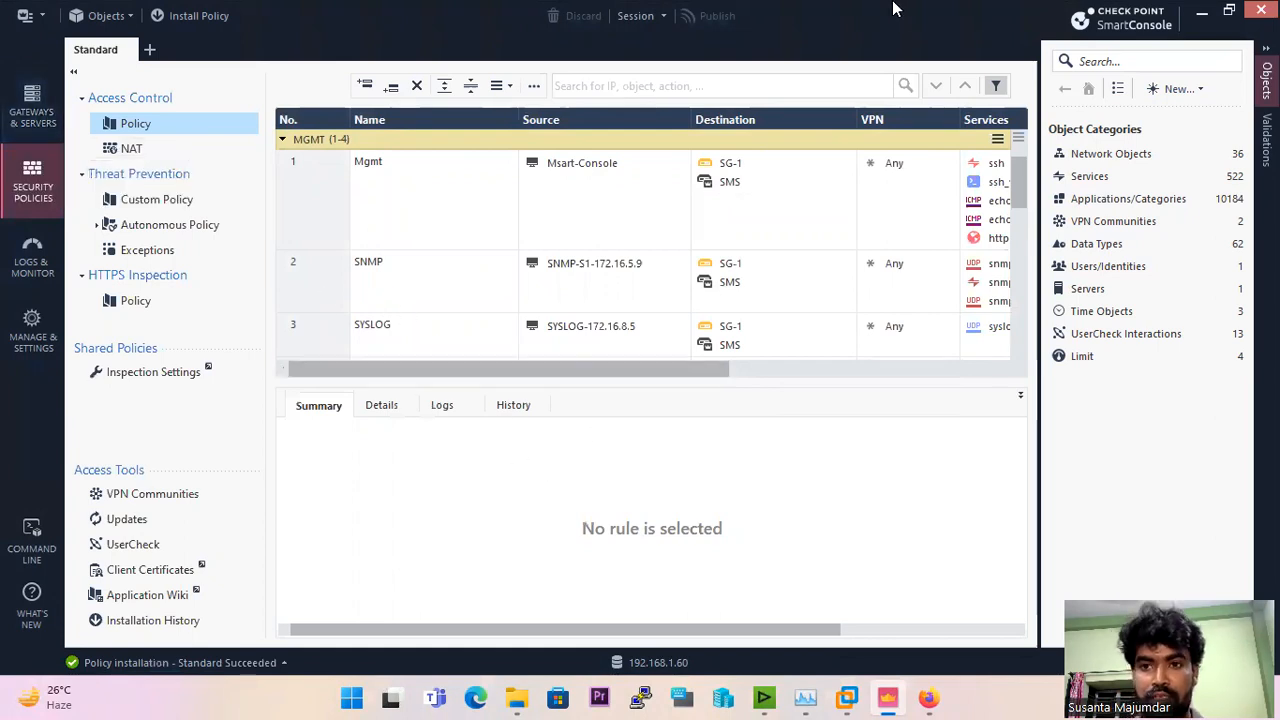
mouse_move(787, 25)
left_click(827, 12)
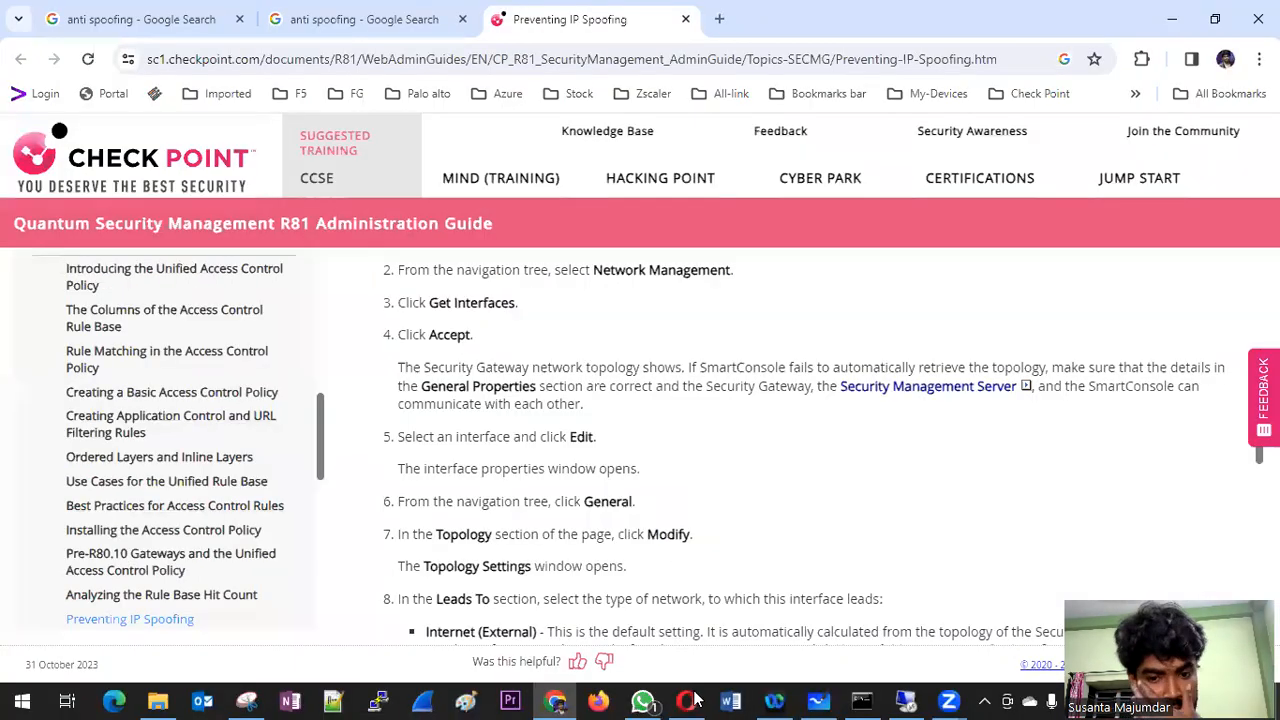
Step: Switch to Microsoft Whiteboard and draw a box with an outgoing arrow above the 192.168.1.0/24 LAN in the firewall diagram
left_click(819, 701)
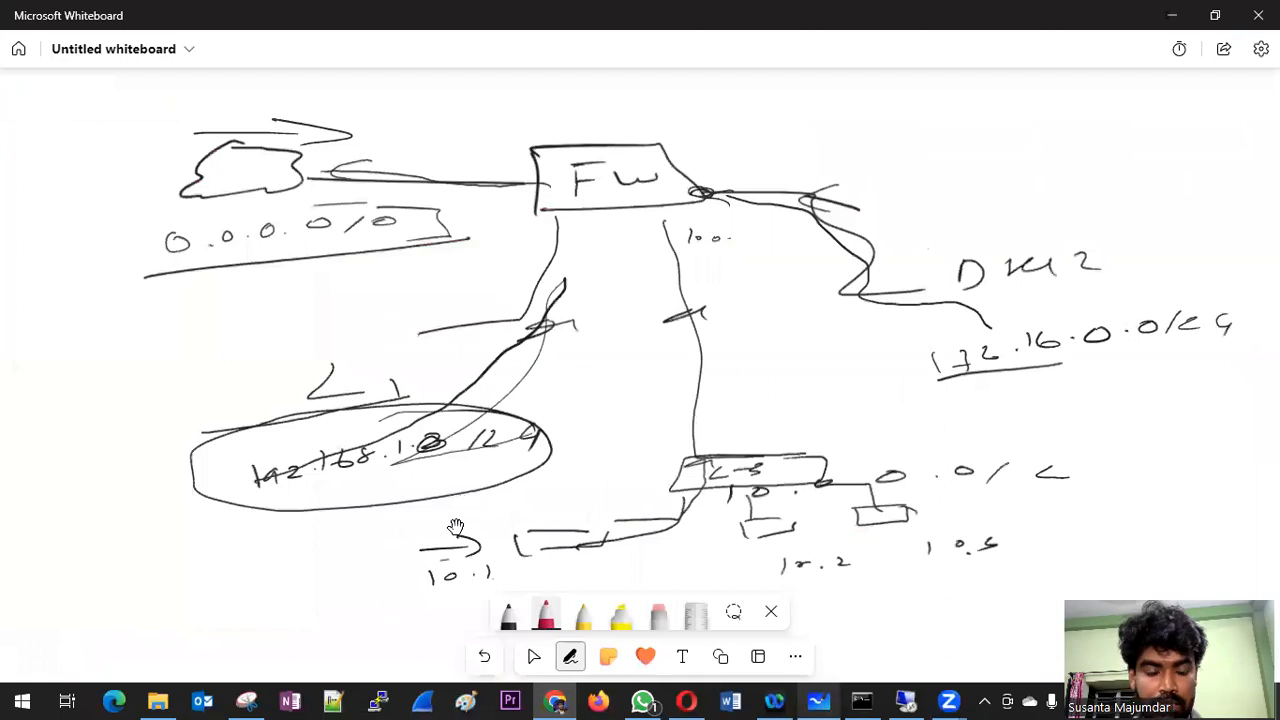
left_click(533, 656)
left_click(338, 516)
left_click(189, 535)
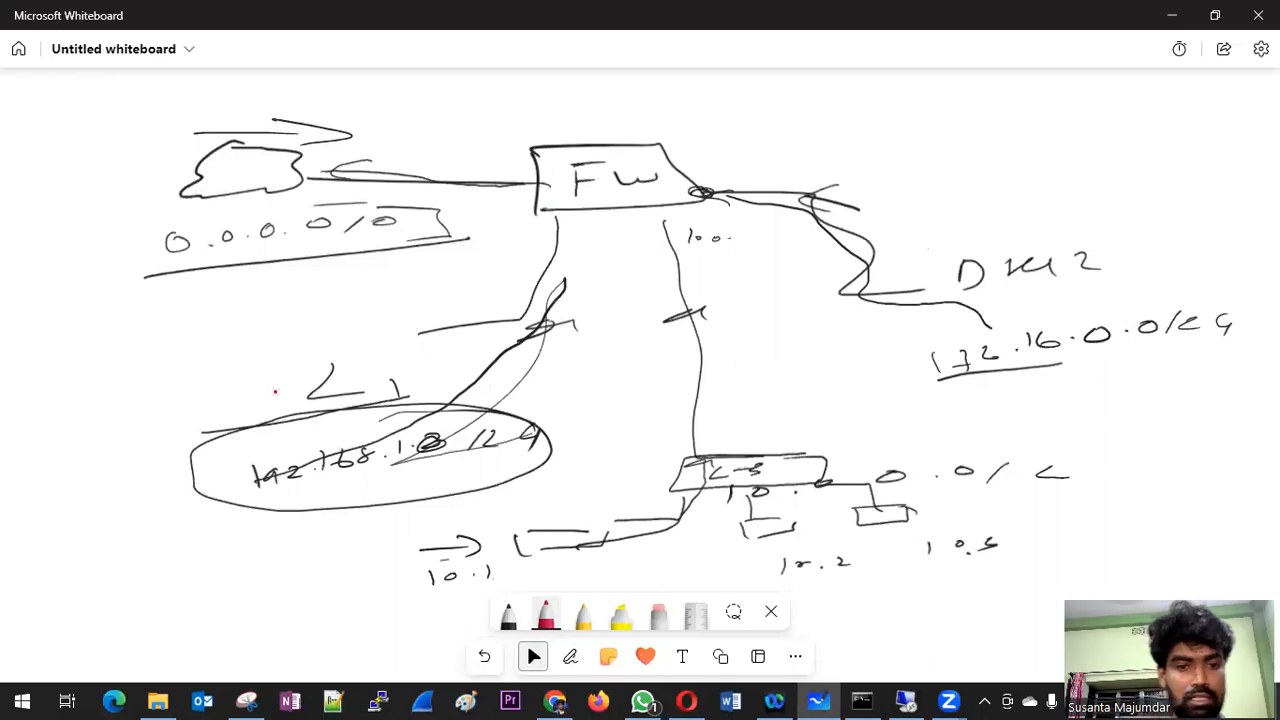
left_click(570, 656)
left_click_drag(194, 333, 358, 342)
mouse_move(158, 331)
left_mouse_down()
mouse_move(186, 330)
mouse_move(185, 378)
left_mouse_up()
left_click_drag(345, 338, 364, 352)
left_click_drag(185, 377, 376, 366)
left_click_drag(64, 401, 262, 361)
mouse_move(100, 367)
left_mouse_down()
mouse_move(126, 366)
mouse_move(105, 404)
left_mouse_up()
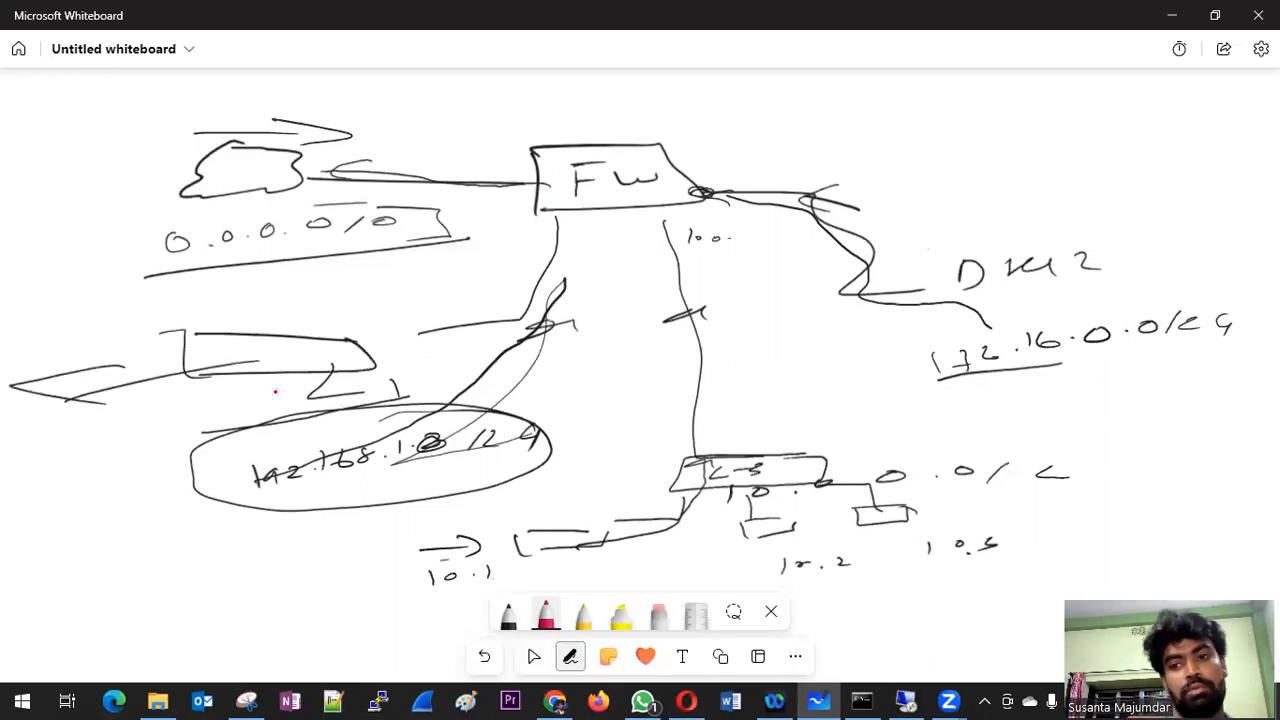
Step: Sketch a second network 192.168.2.0/24 below the 192.168.1.0/24 LAN and outline it
left_click_drag(168, 471, 100, 512)
left_click_drag(98, 514, 98, 572)
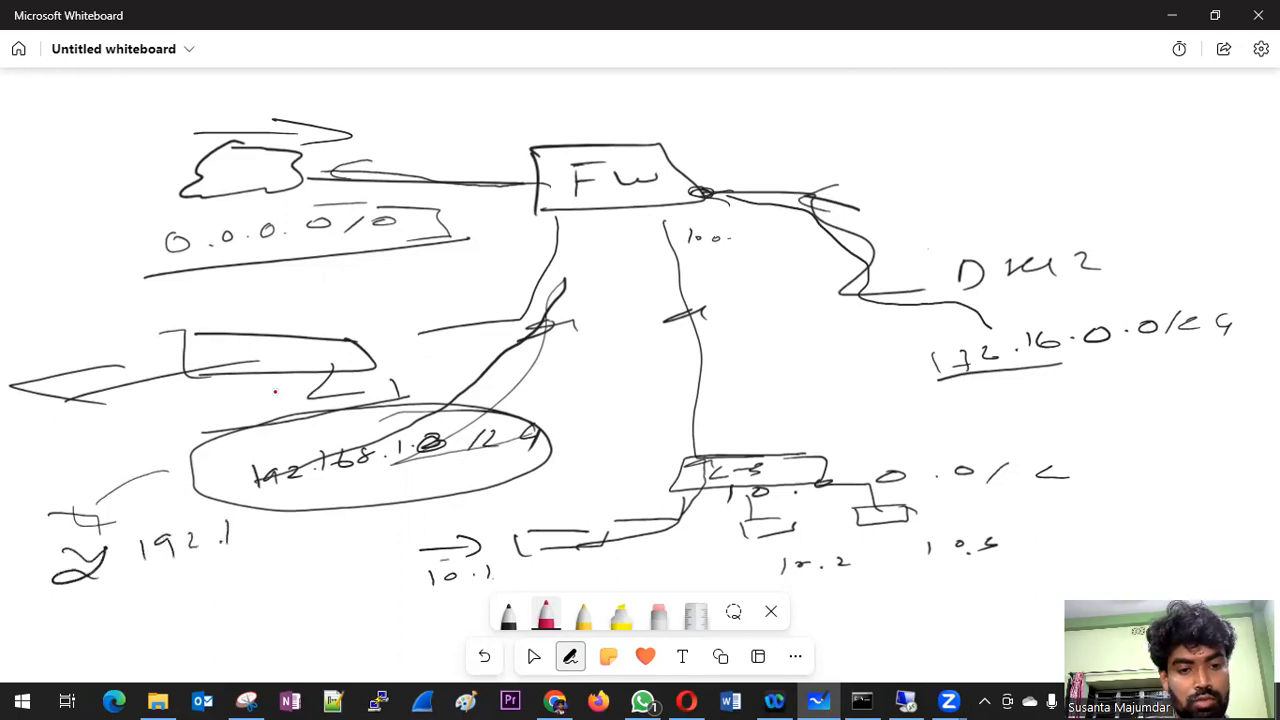
left_click(300, 530)
left_click_drag(311, 515, 337, 530)
left_click_drag(470, 494, 490, 506)
left_click_drag(486, 498, 488, 514)
mouse_move(100, 590)
left_mouse_down()
mouse_move(572, 515)
mouse_move(260, 492)
mouse_move(70, 560)
mouse_move(128, 590)
mouse_move(198, 563)
left_mouse_up()
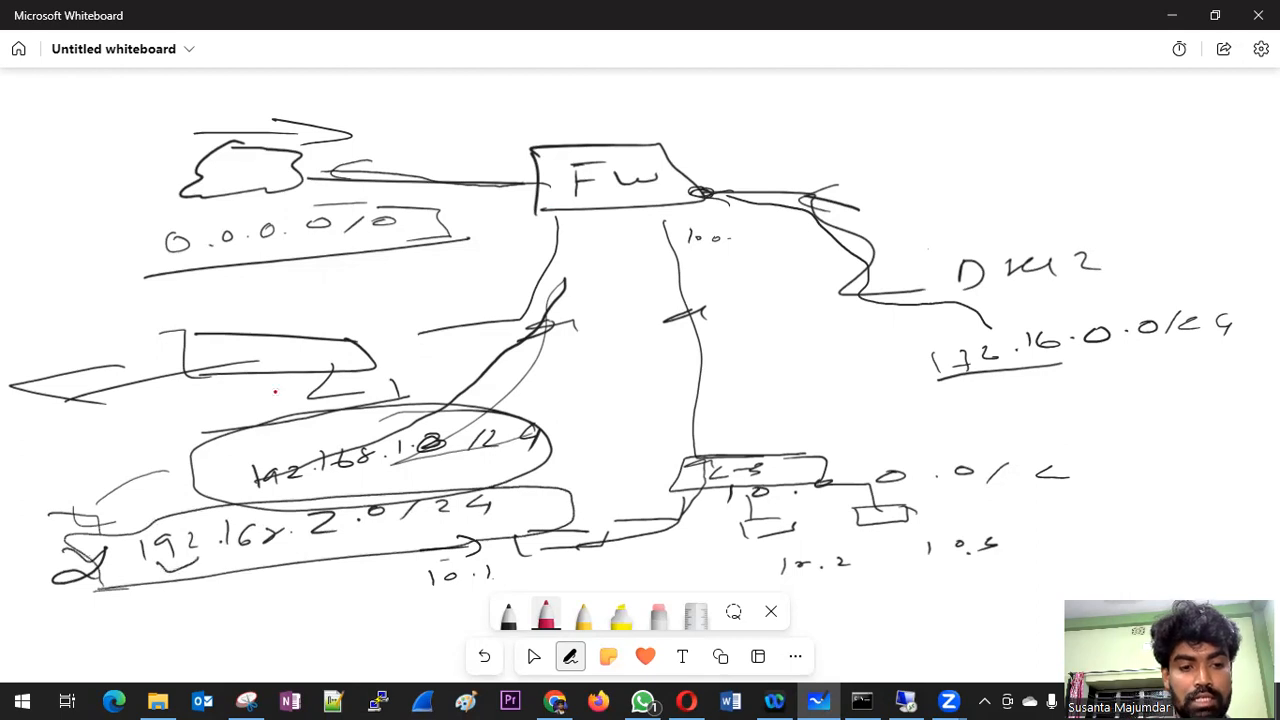
left_click(533, 656)
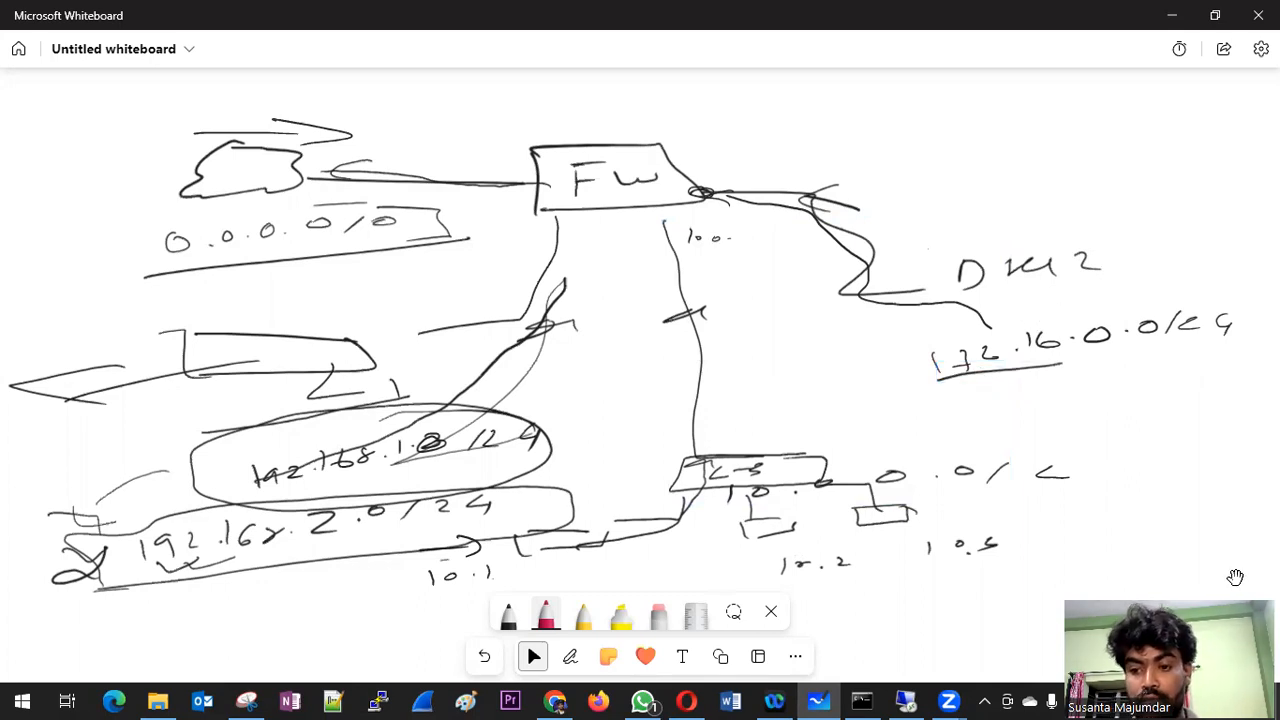
key("alt+w")
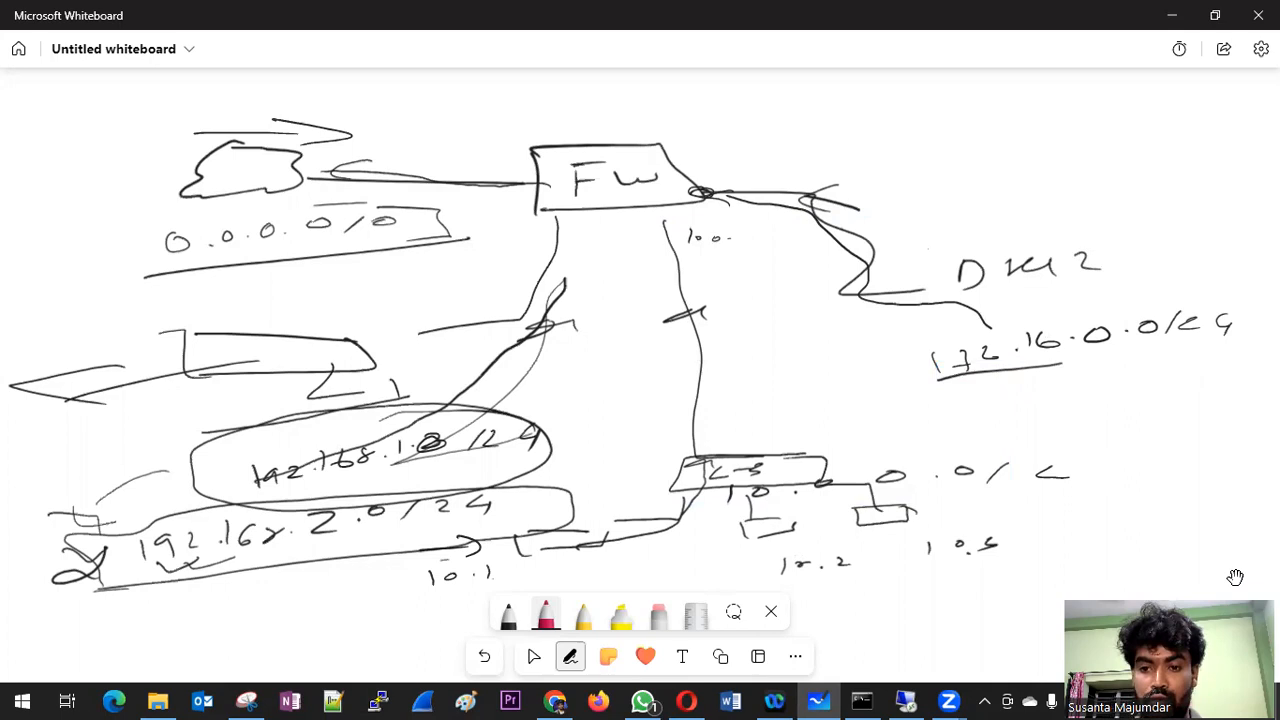
key("Escape")
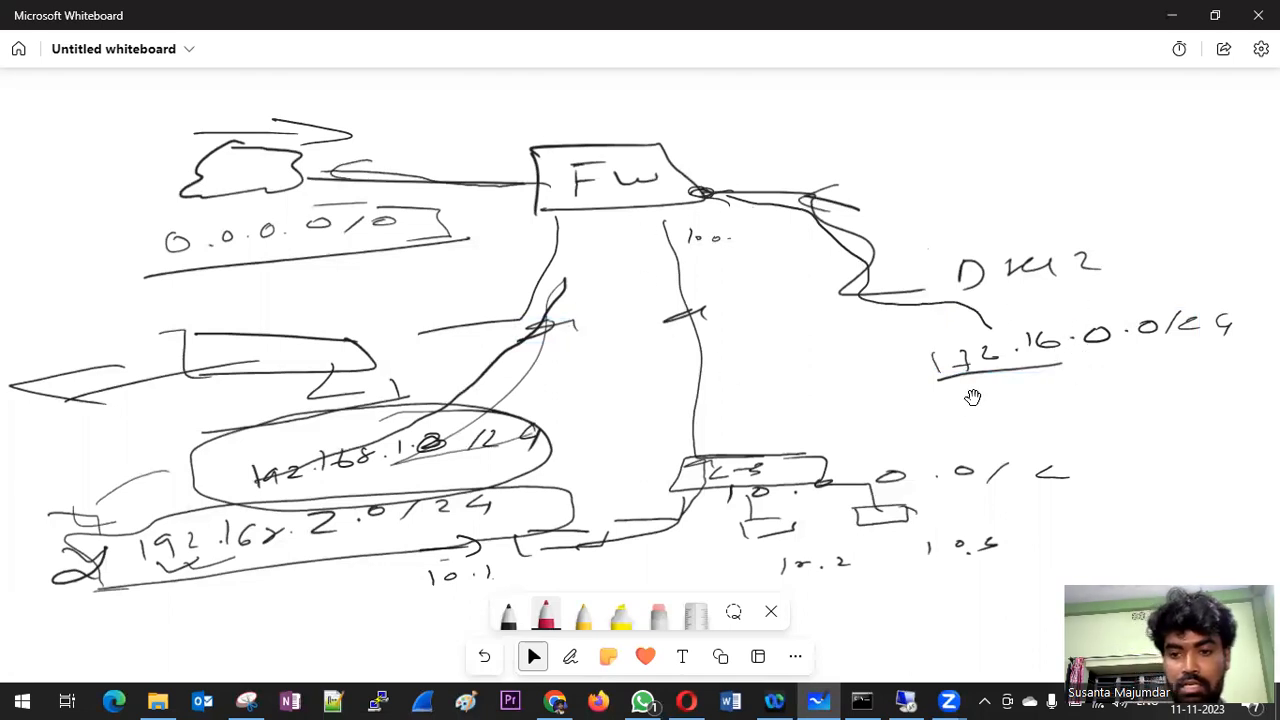
Step: Draw traffic paths linking the internal switch, the firewall and the DMZ network
key("alt+w")
mouse_move(1242, 262)
left_mouse_down()
mouse_move(1060, 150)
mouse_move(808, 118)
mouse_move(704, 160)
left_mouse_up()
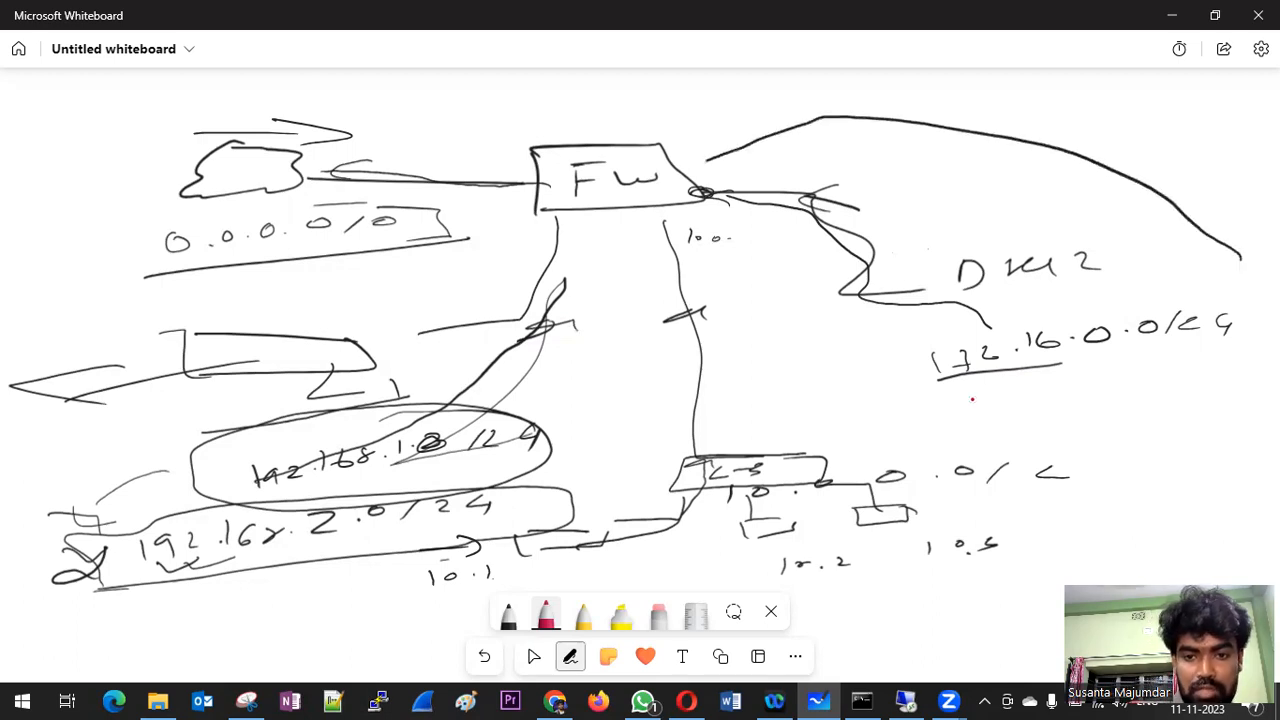
mouse_move(733, 450)
left_mouse_down()
mouse_move(848, 360)
mouse_move(900, 354)
left_mouse_up()
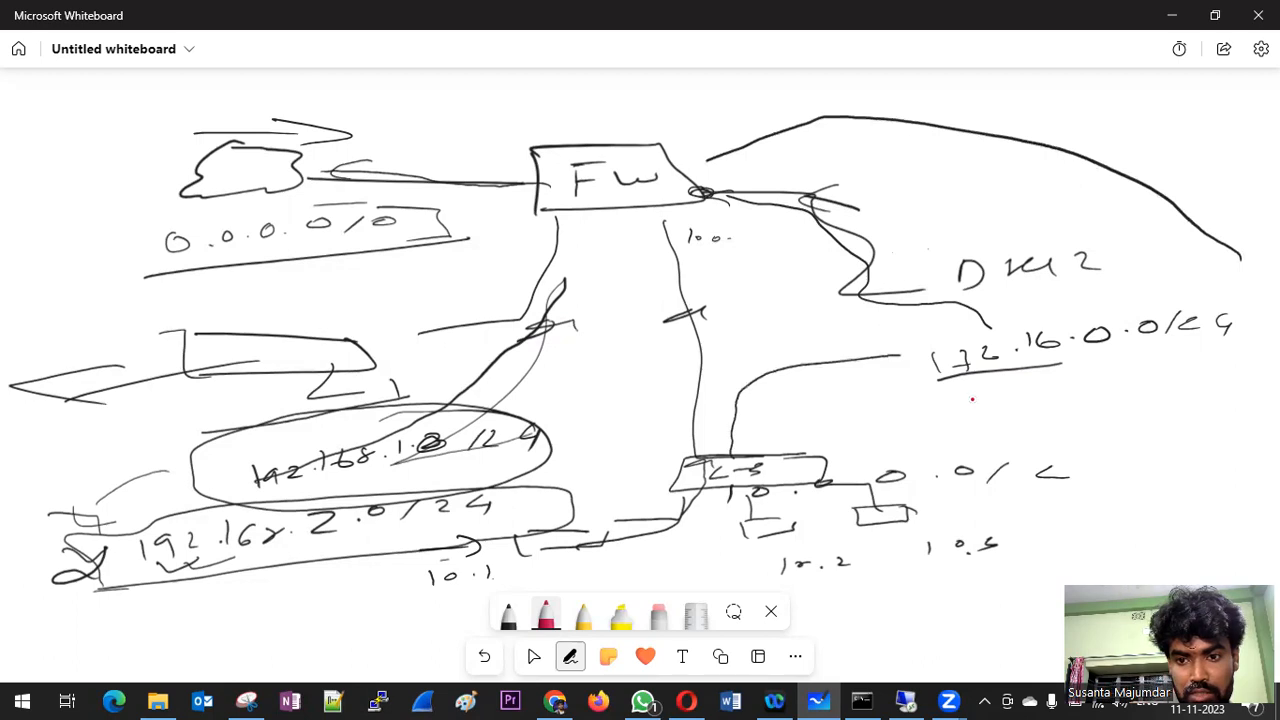
mouse_move(735, 420)
left_mouse_down()
mouse_move(726, 314)
mouse_move(684, 240)
mouse_move(734, 238)
left_mouse_up()
mouse_move(738, 168)
left_mouse_down()
mouse_move(1012, 200)
mouse_move(968, 220)
left_mouse_up()
key("Escape")
Step: In a blank area of the board, sketch LAN 10.1.2.3/24 with an arrow towards DMZ 172.168.0.2
left_click_drag(1066, 581, 1021, 204)
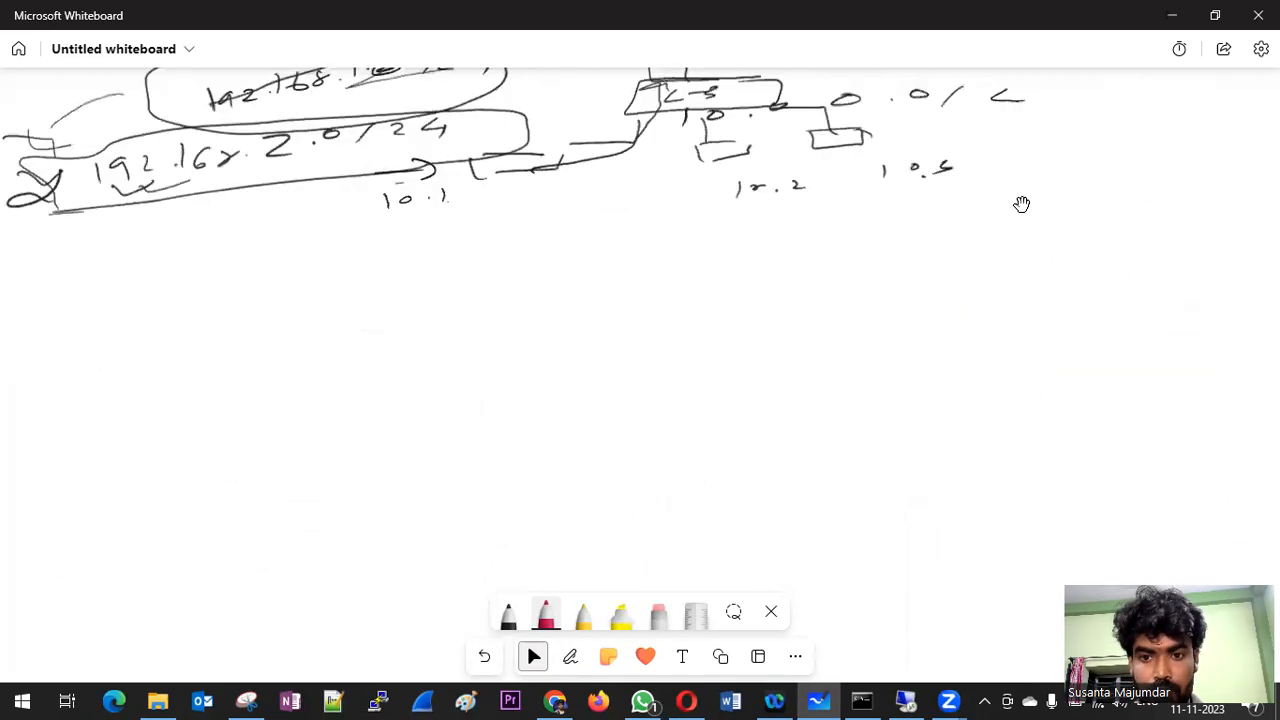
key("alt+w")
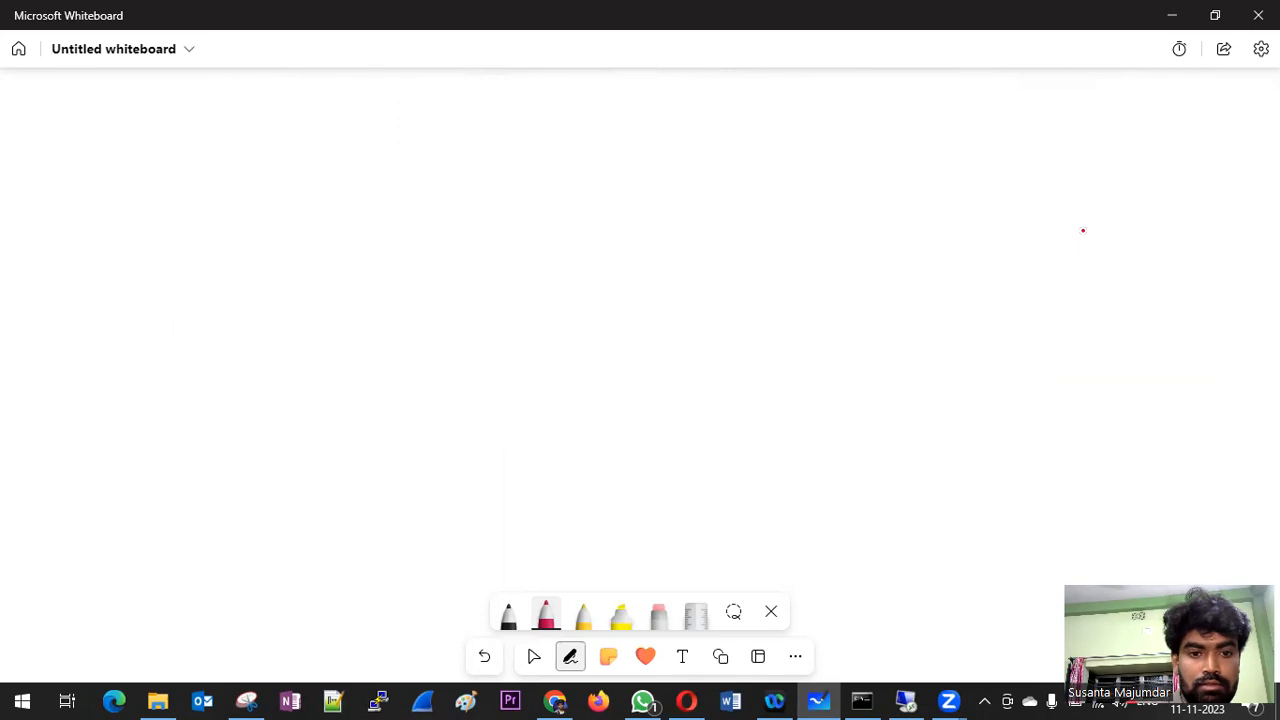
mouse_move(234, 303)
left_mouse_down()
mouse_move(263, 327)
mouse_move(379, 316)
left_mouse_up()
left_click_drag(562, 292, 670, 303)
mouse_move(976, 258)
left_mouse_down()
mouse_move(990, 280)
mouse_move(984, 256)
left_mouse_up()
mouse_move(1022, 270)
left_mouse_down()
mouse_move(1056, 256)
mouse_move(1137, 266)
left_mouse_up()
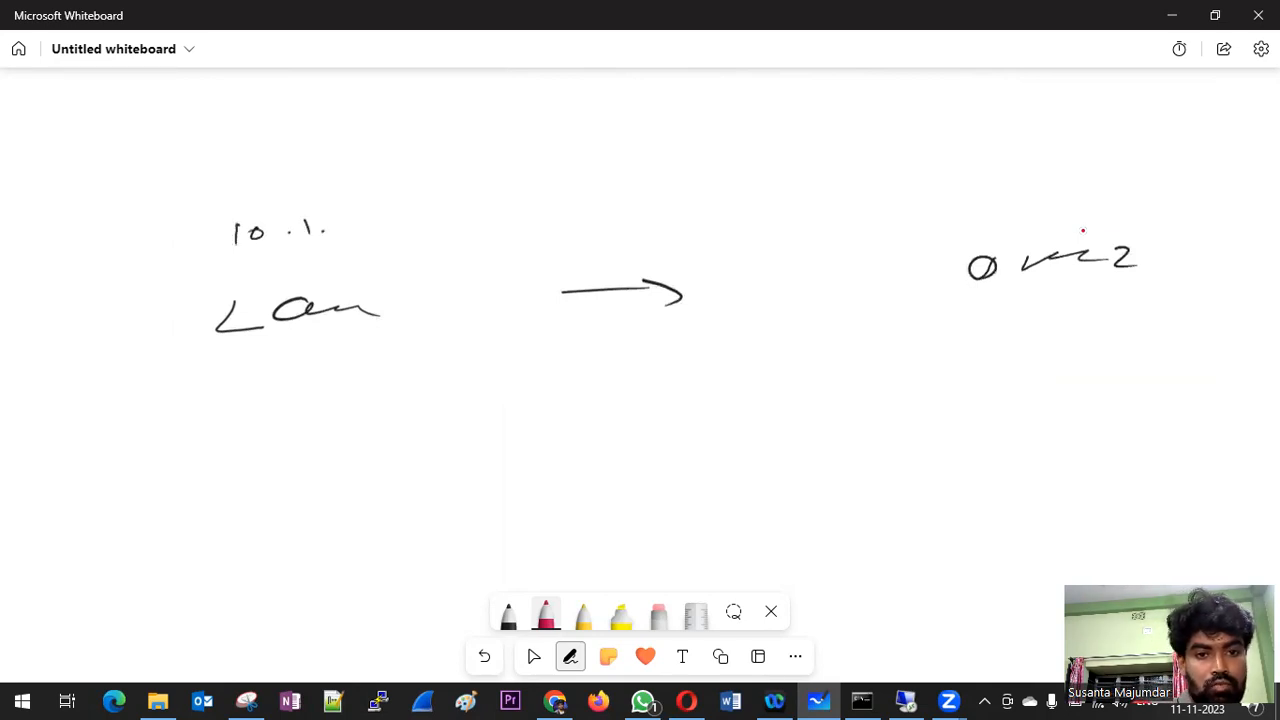
left_click_drag(384, 214, 374, 226)
mouse_move(404, 202)
left_mouse_down()
mouse_move(388, 230)
mouse_move(452, 224)
left_mouse_up()
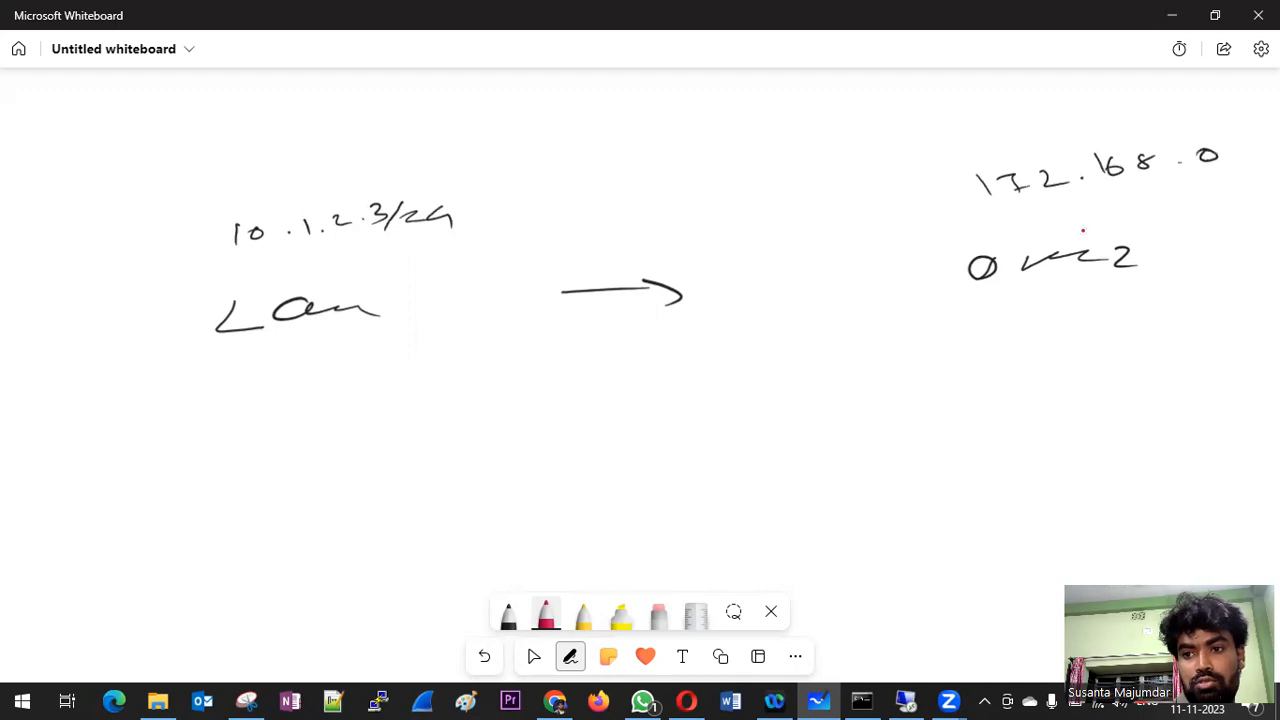
left_click_drag(1245, 145, 1267, 158)
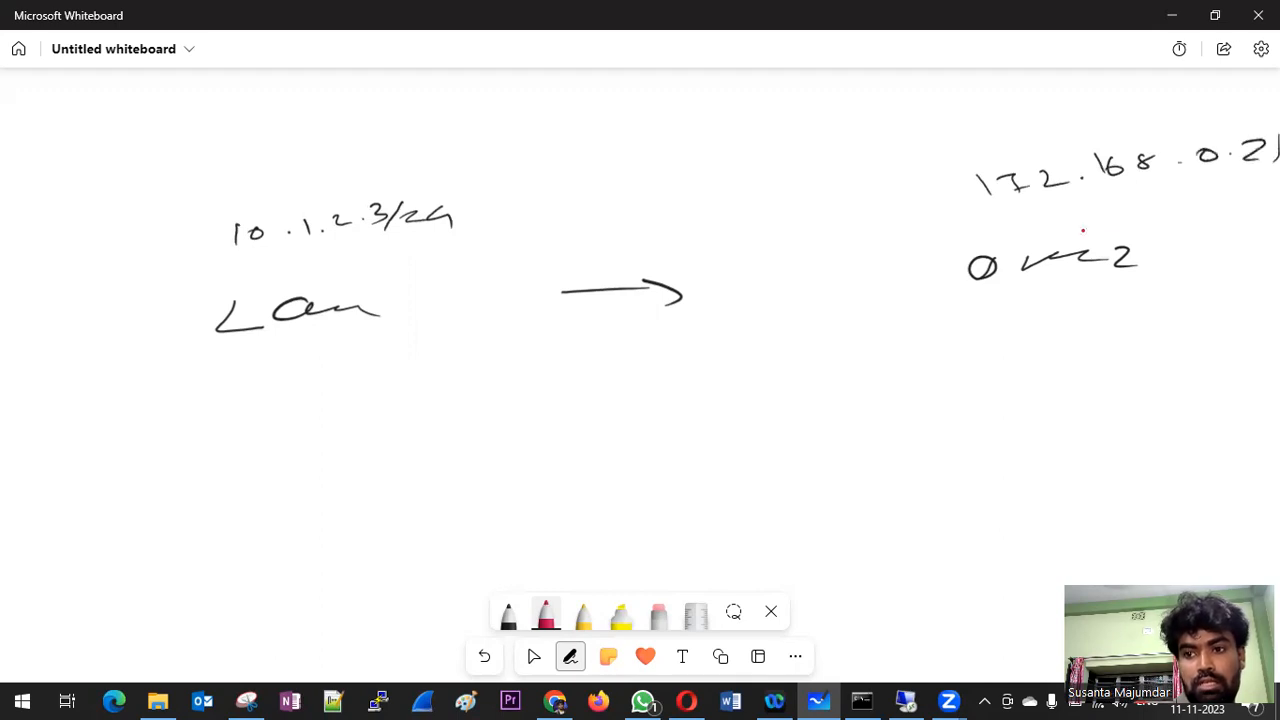
Step: Mark the LAN as source and the DMZ as destination, and draw the forward and return traffic arrows between them
left_click_drag(496, 199, 862, 174)
left_click_drag(845, 162, 880, 187)
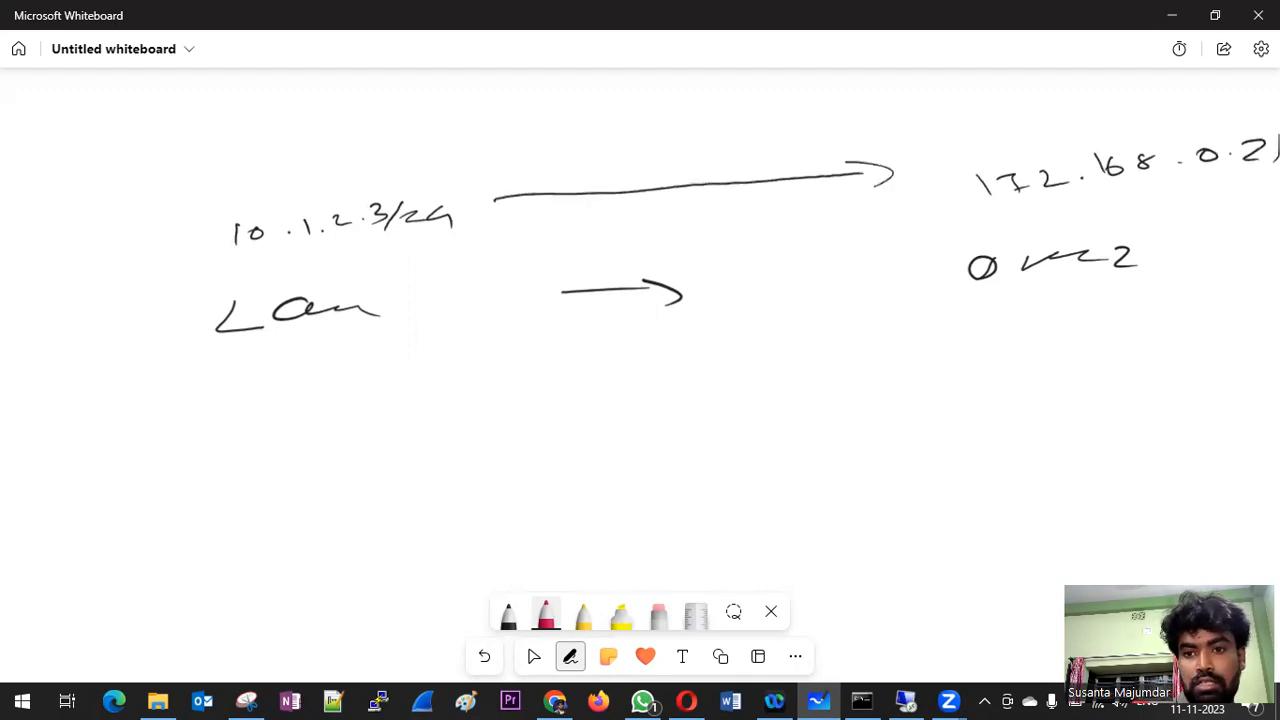
mouse_move(397, 124)
left_mouse_down()
mouse_move(360, 145)
mouse_move(438, 124)
left_mouse_up()
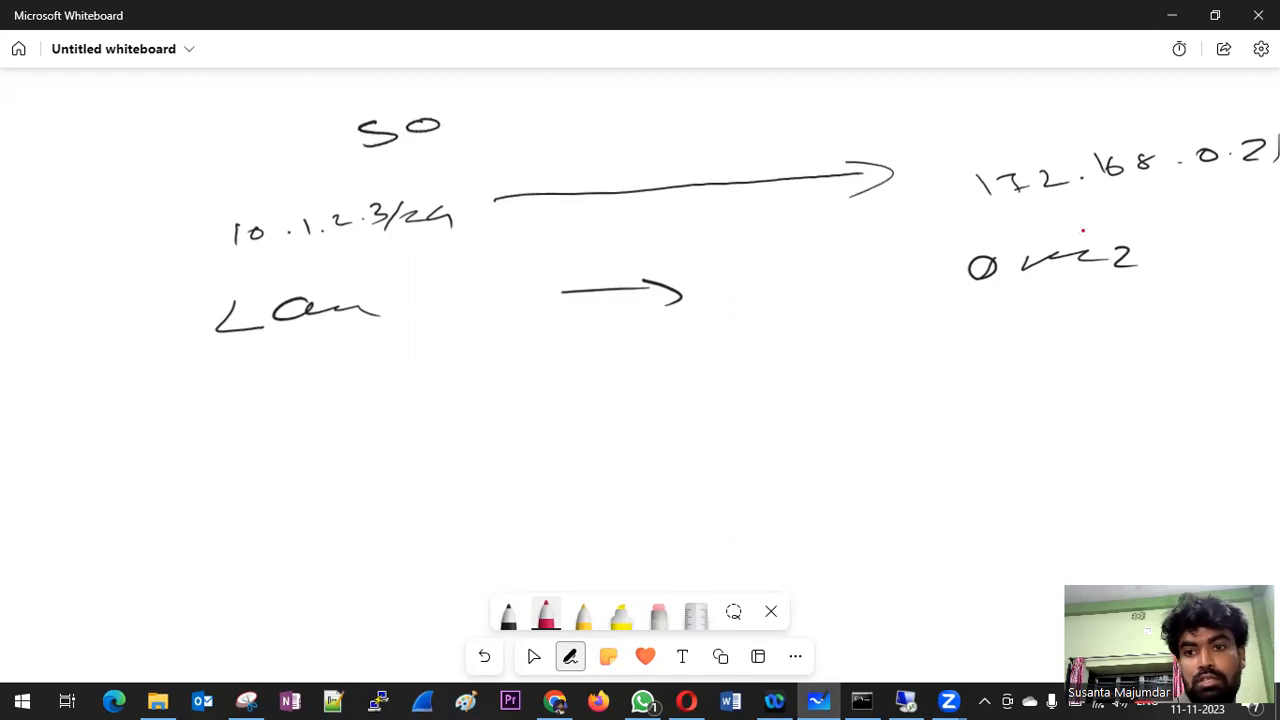
left_click_drag(1020, 103, 1014, 119)
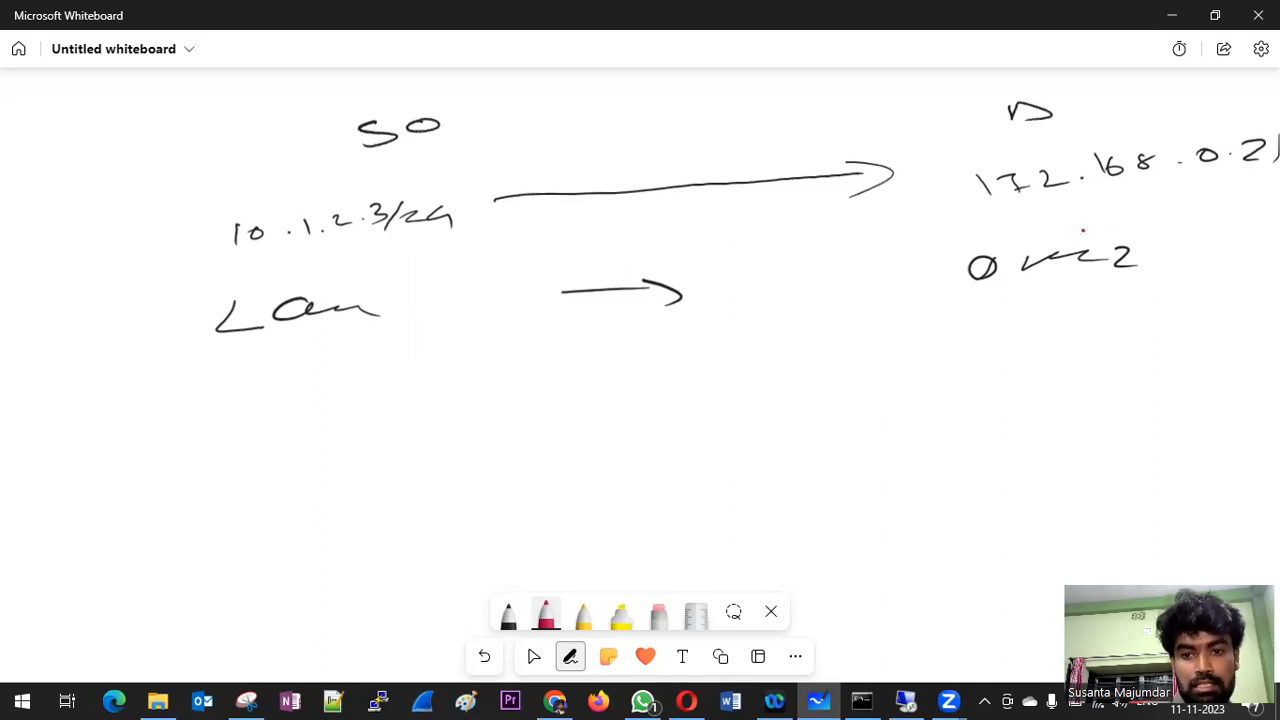
mouse_move(506, 238)
left_mouse_down()
mouse_move(876, 221)
mouse_move(848, 233)
left_mouse_up()
mouse_move(1040, 338)
left_mouse_down()
mouse_move(501, 365)
mouse_move(520, 378)
left_mouse_up()
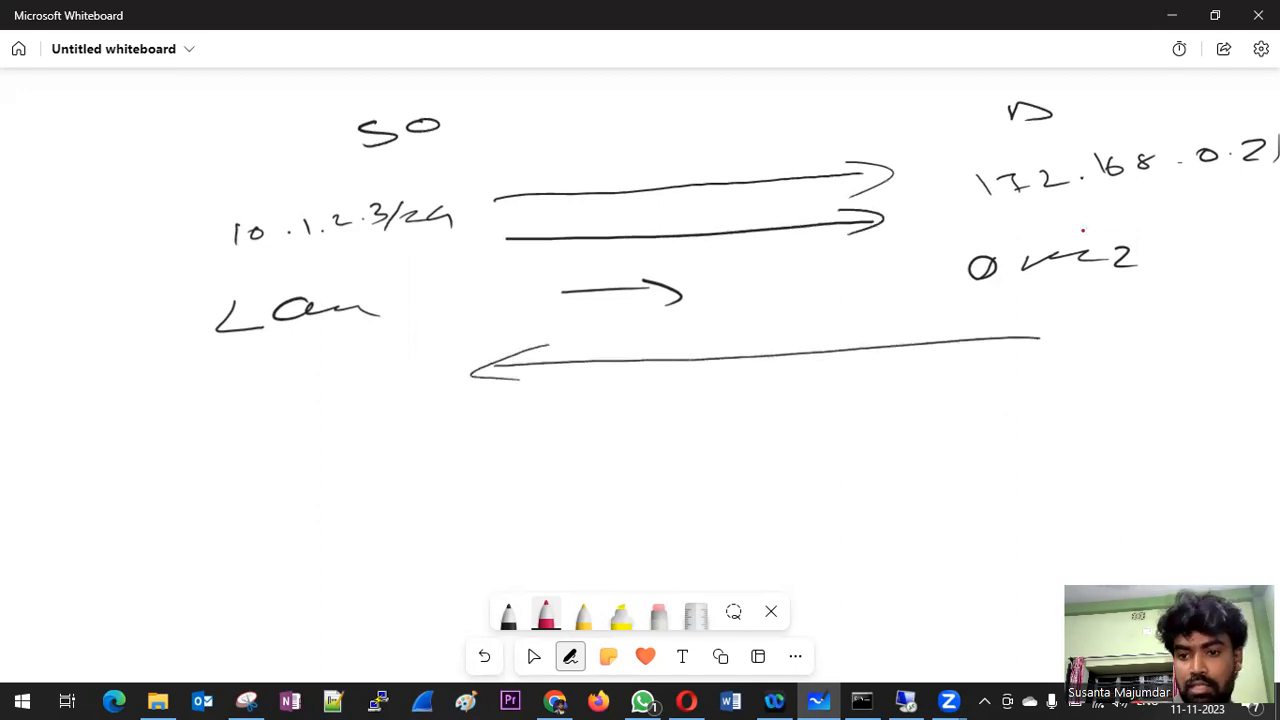
left_click_drag(1110, 352, 1062, 380)
left_click_drag(336, 440, 345, 467)
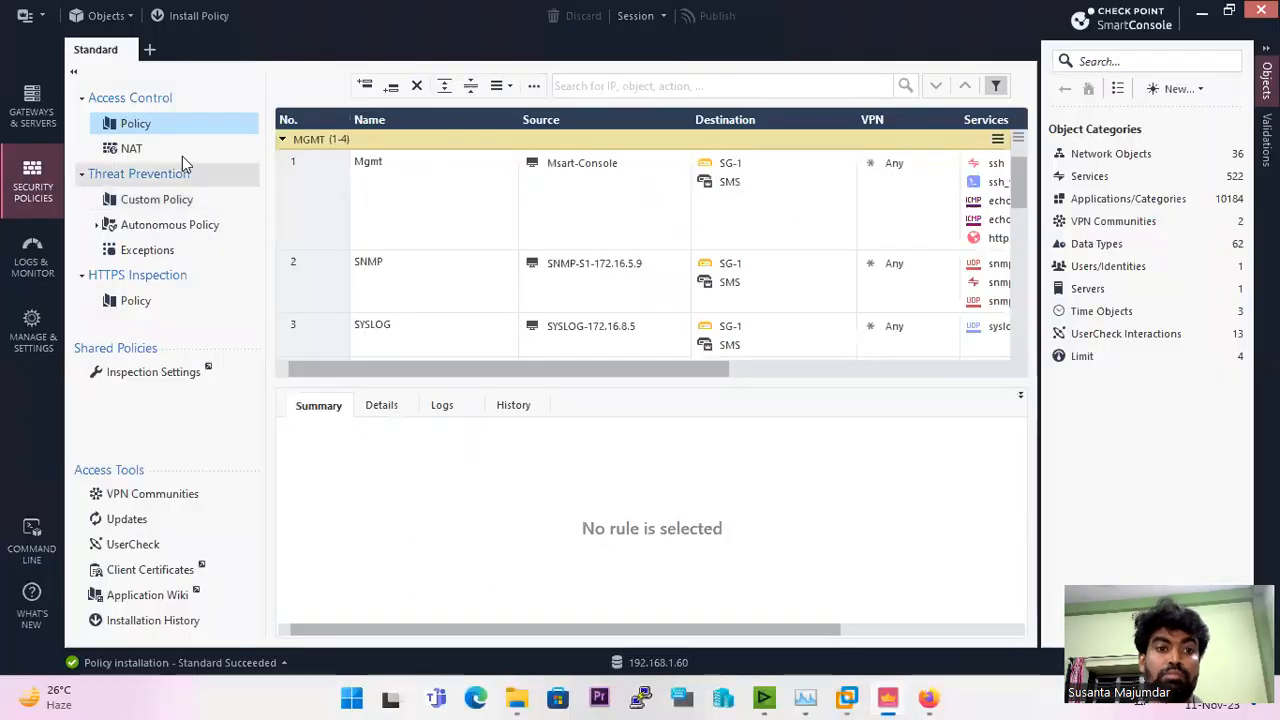
Step: Return to SmartConsole's gateways view and browse the Networks and Network Groups objects for the anti-spoofing group
left_click(42, 116)
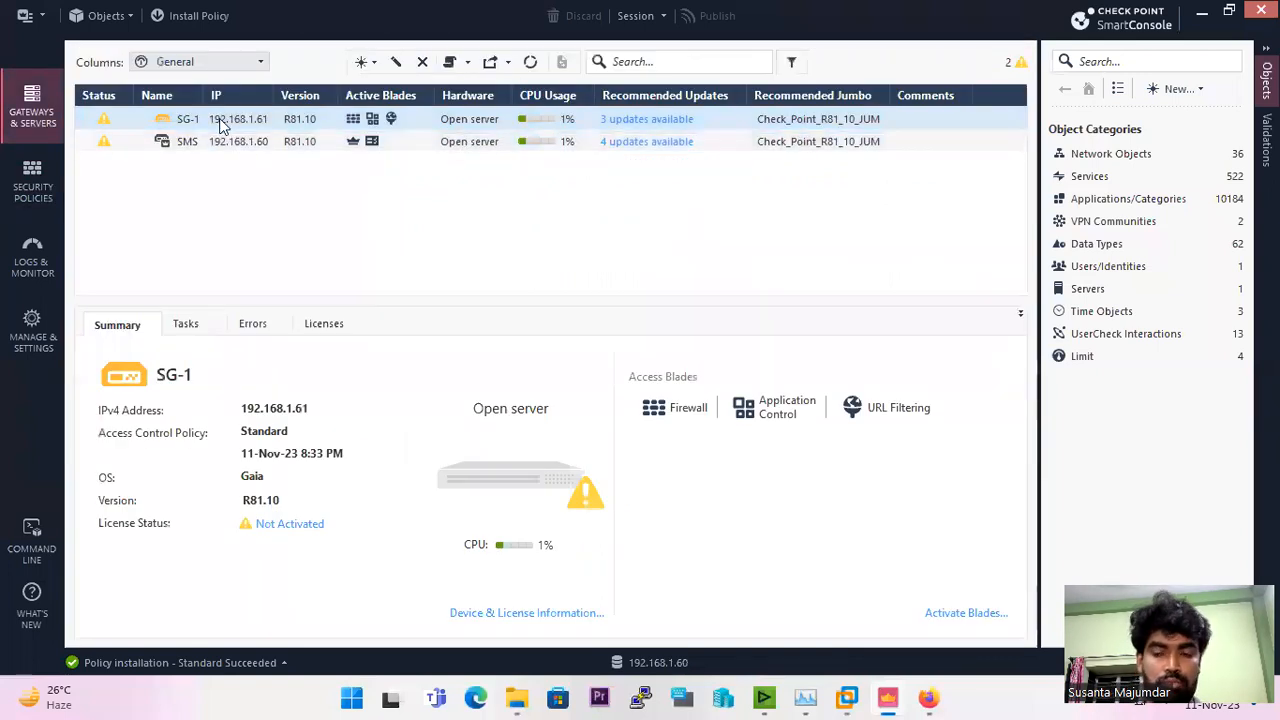
left_click(1155, 155)
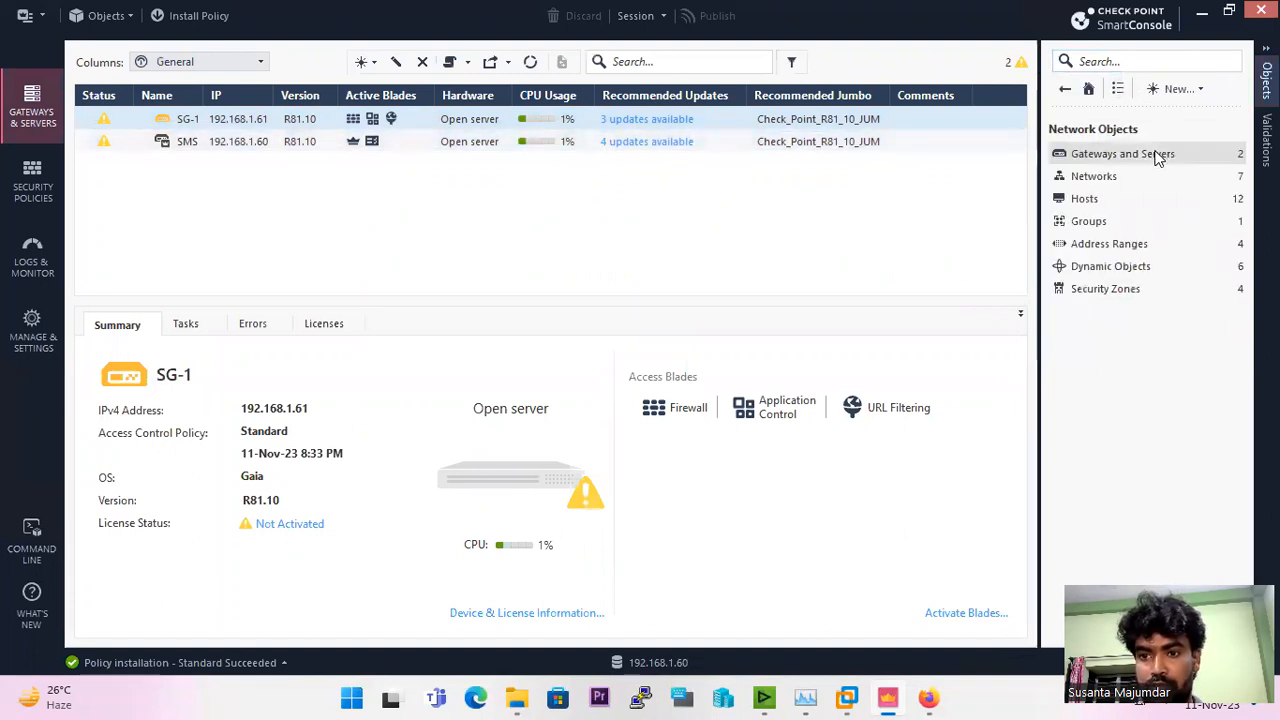
left_click(1108, 178)
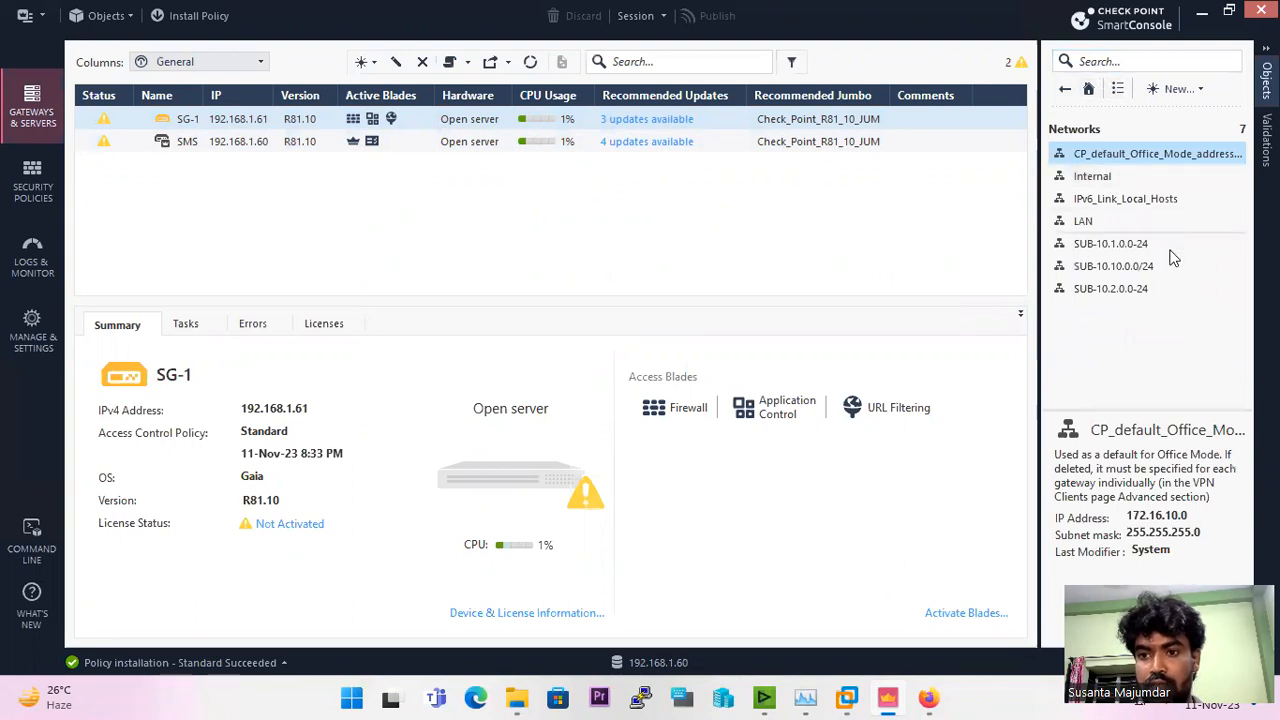
left_click(1066, 90)
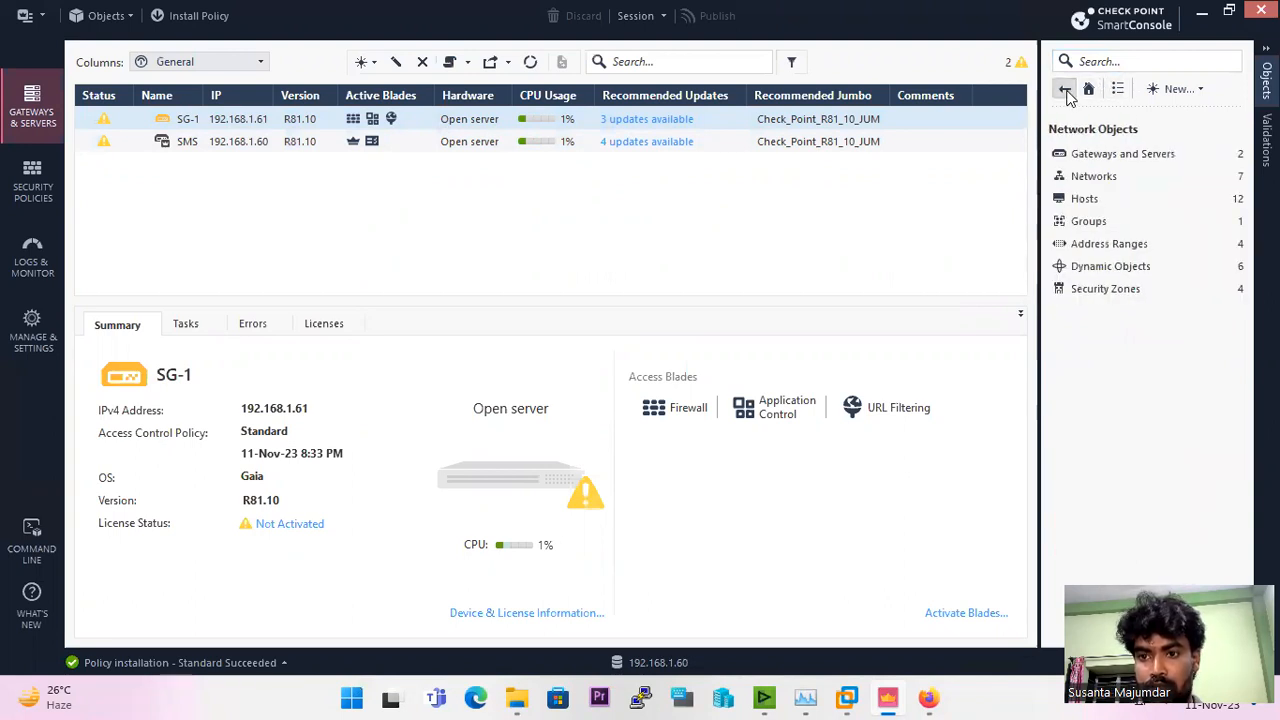
left_click(1100, 221)
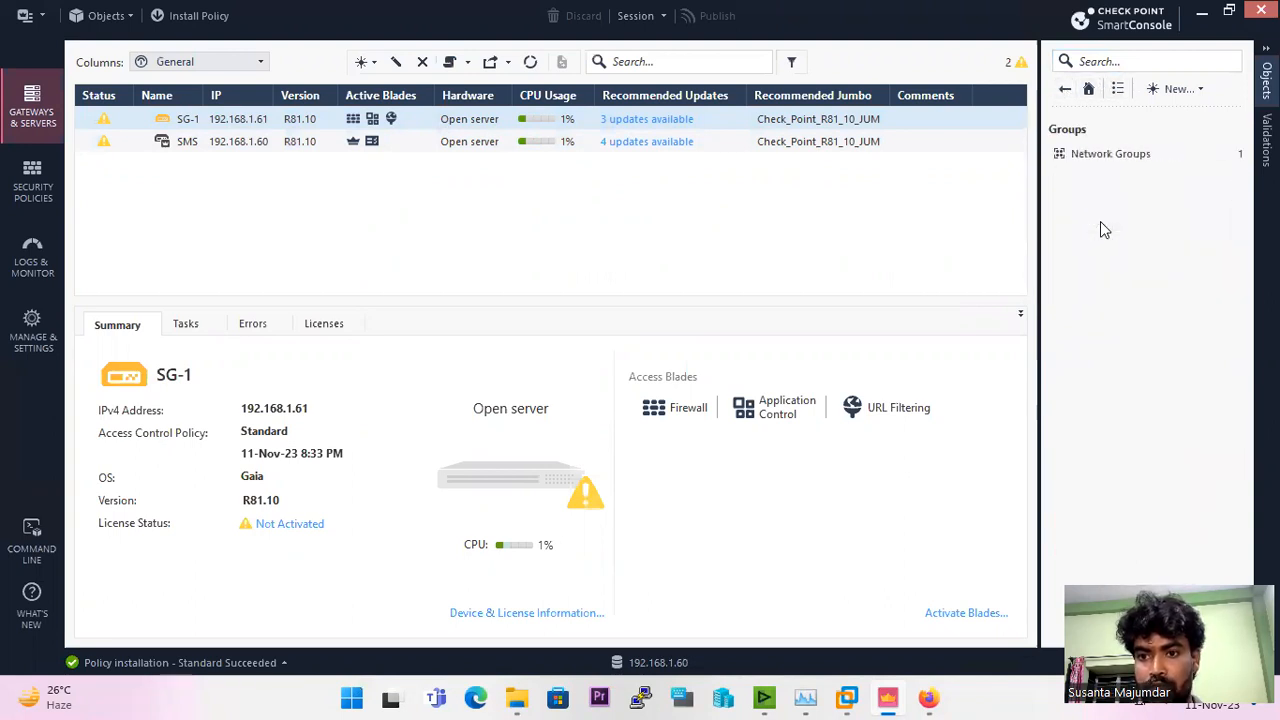
left_click(1112, 153)
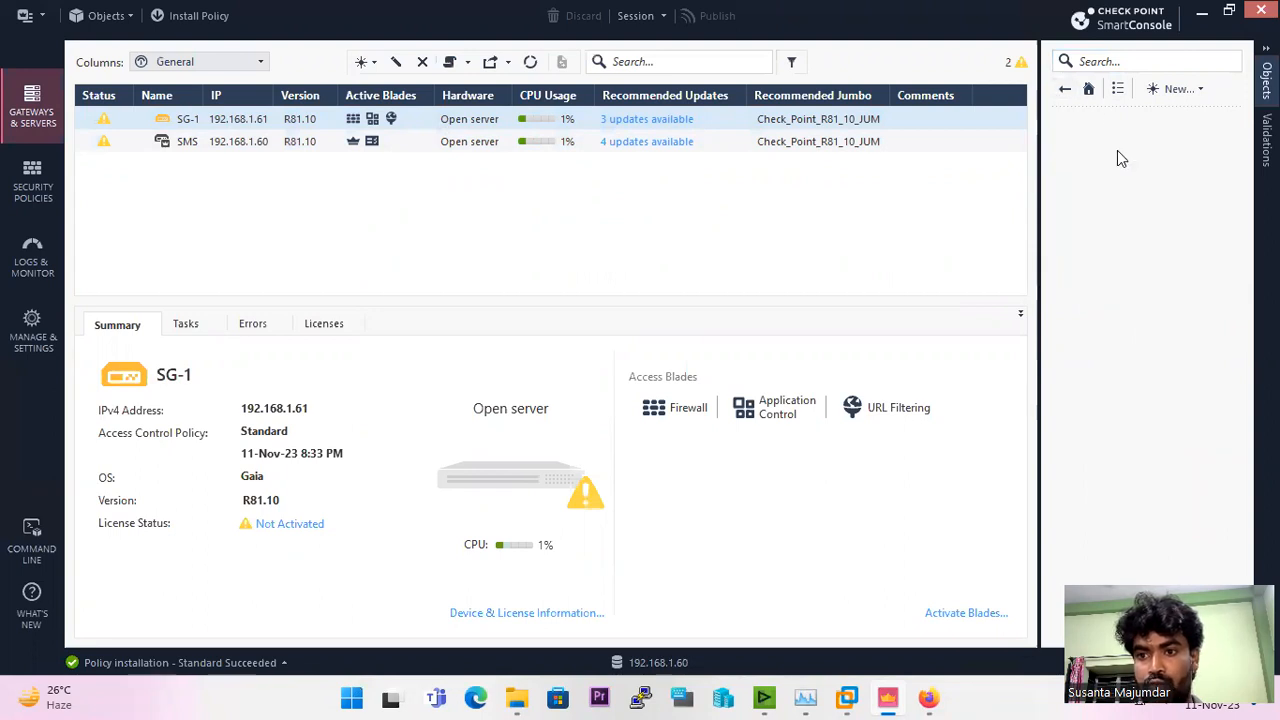
Step: Search all objects for "Anti" and open the Anti-Spoo-eth2 network group
left_click(1065, 90)
left_click(1065, 90)
left_click(1065, 90)
left_click(1089, 61)
type("Anti")
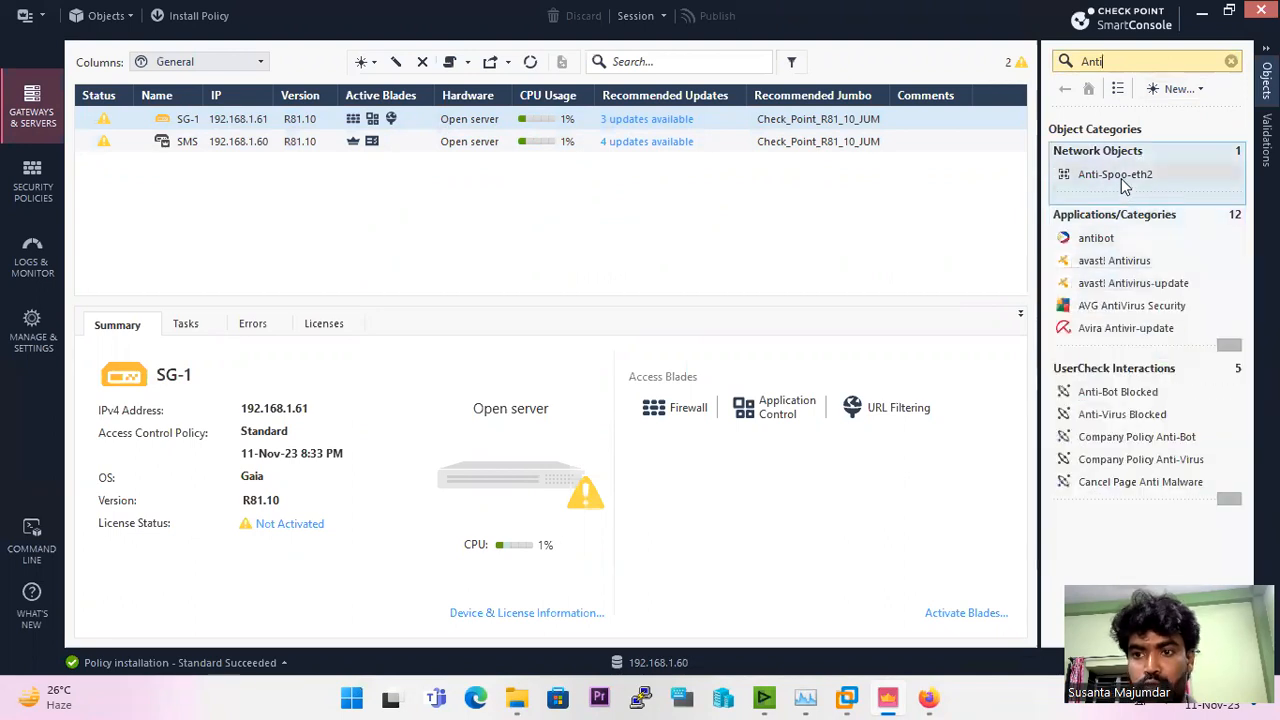
double_click(1121, 178)
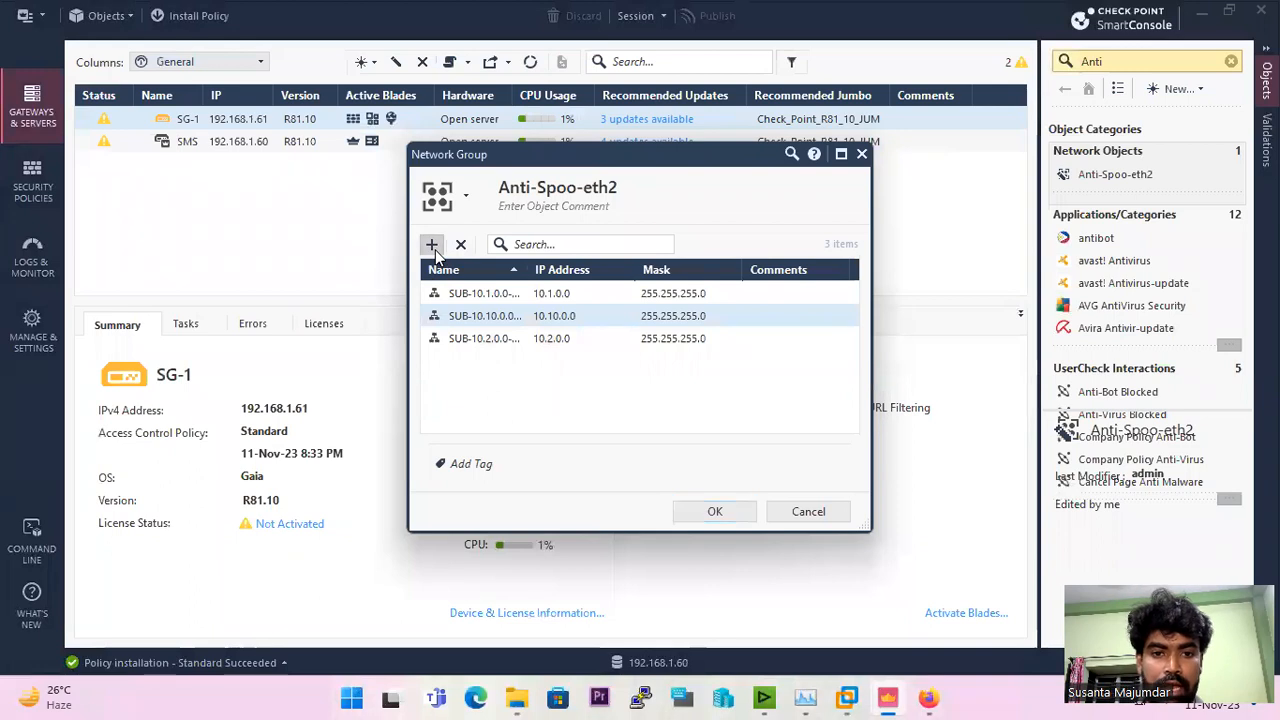
left_click(431, 245)
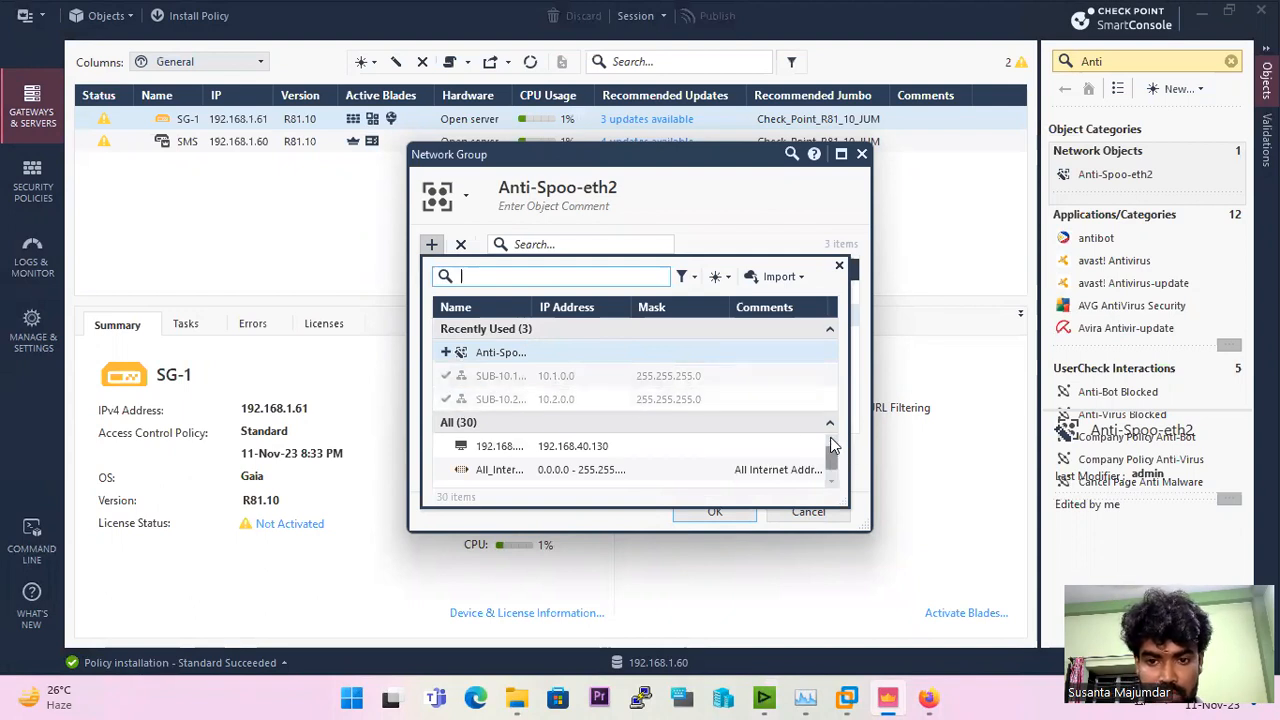
left_click(688, 279)
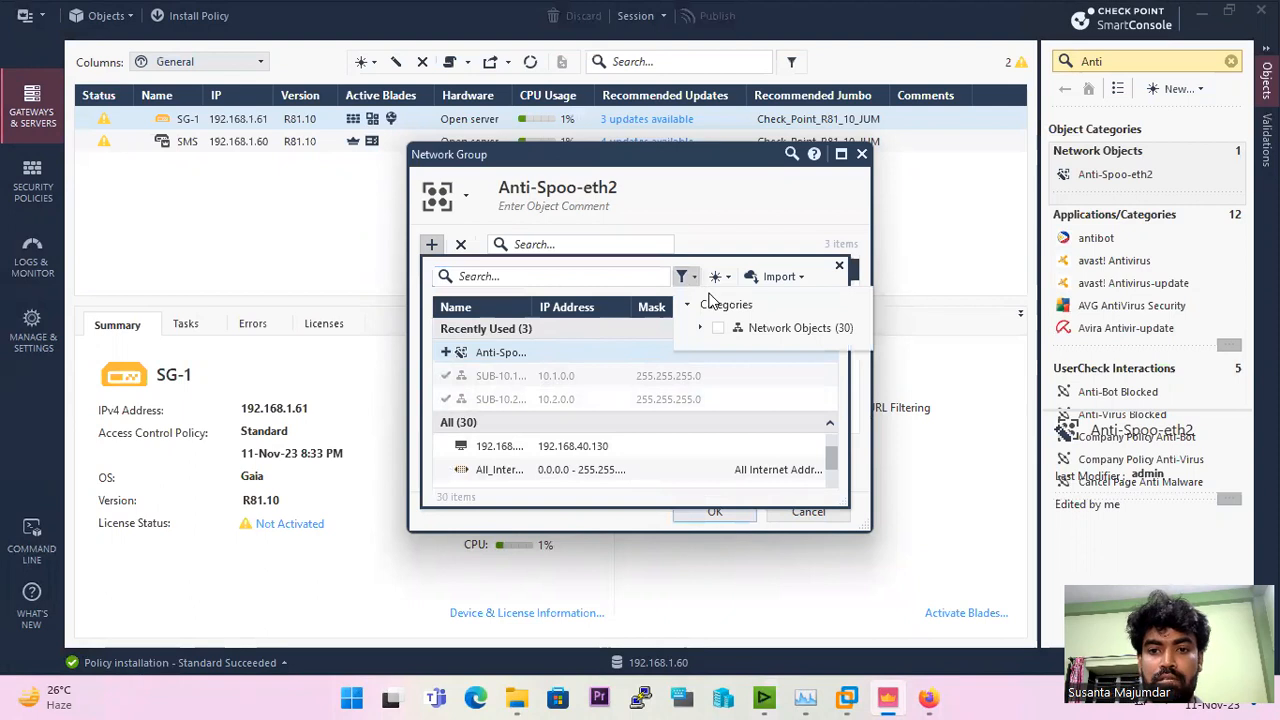
left_click(772, 279)
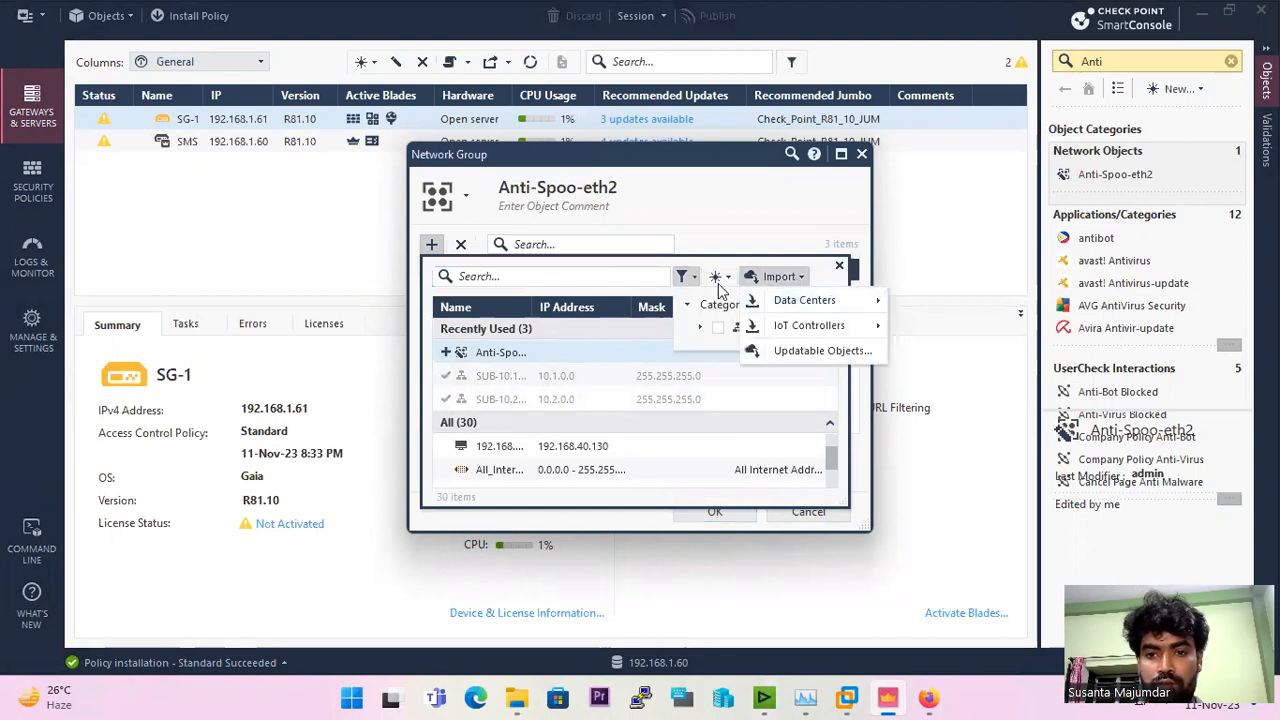
left_click(697, 230)
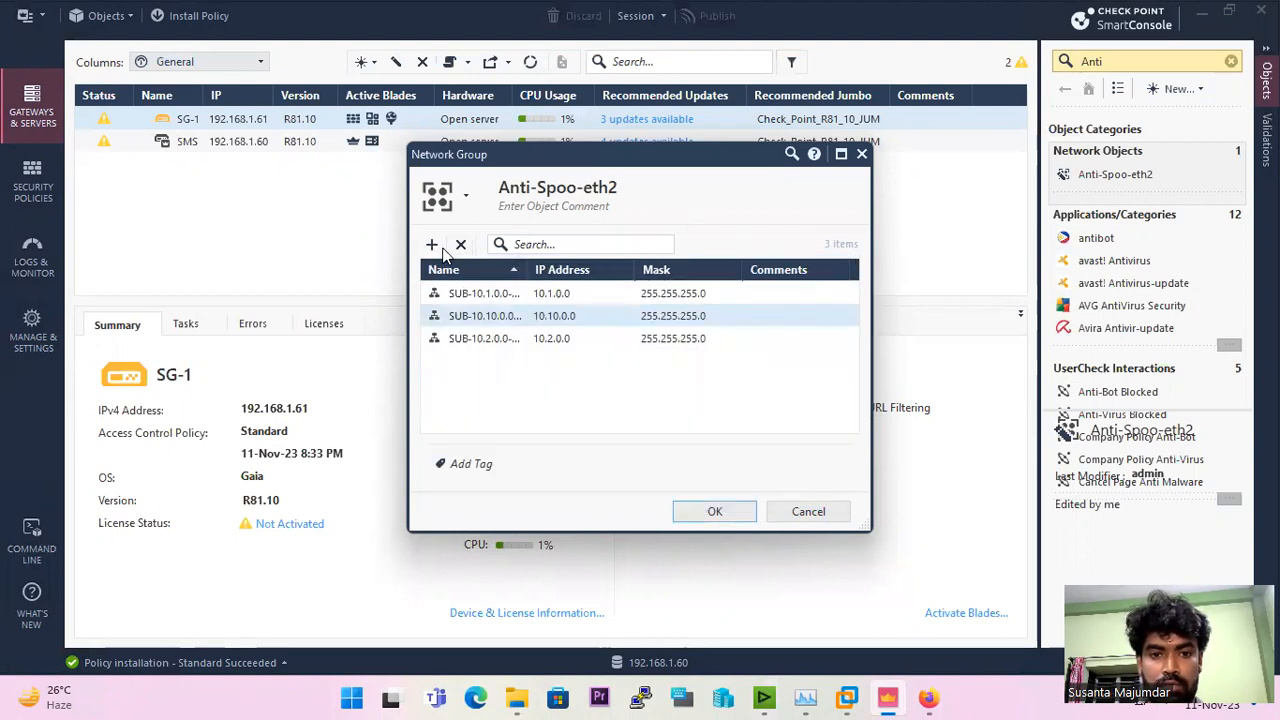
Step: Create a host SRV-1 with IPv4 address 172.16.1.4 as a new member of the Anti-Spoo-eth2 group and save the group
left_click(431, 244)
left_click(718, 276)
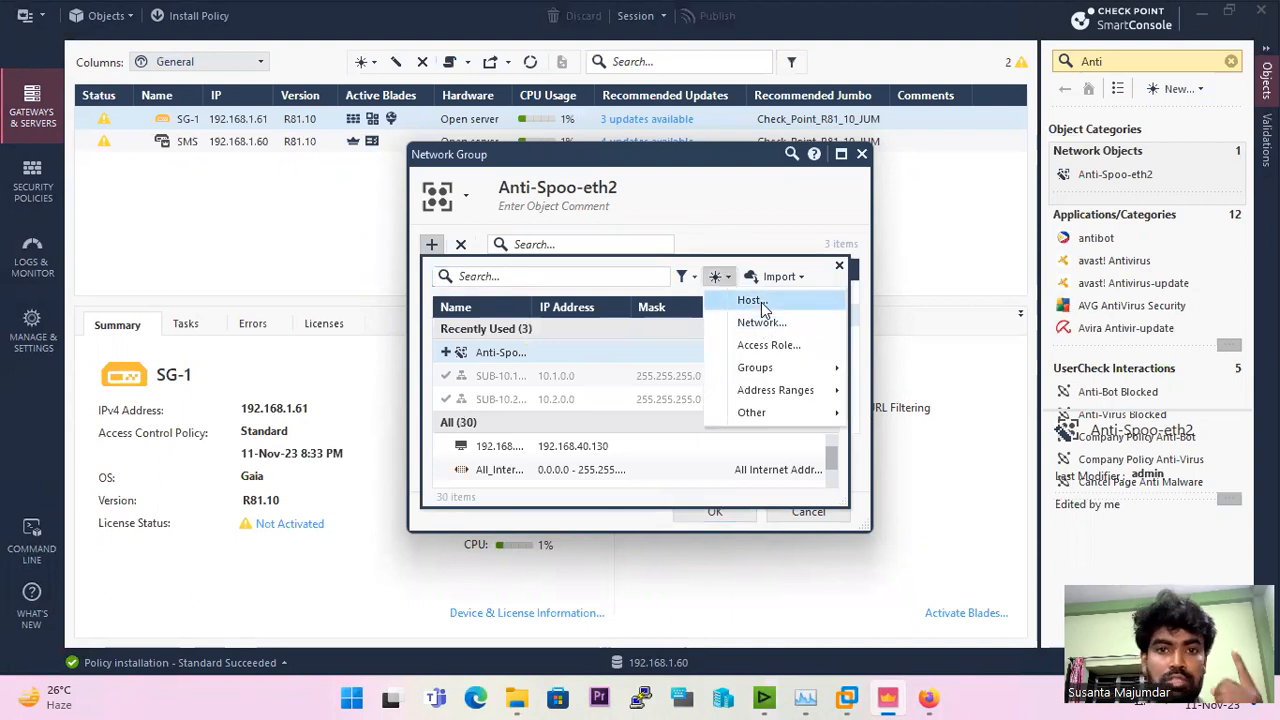
left_click(761, 304)
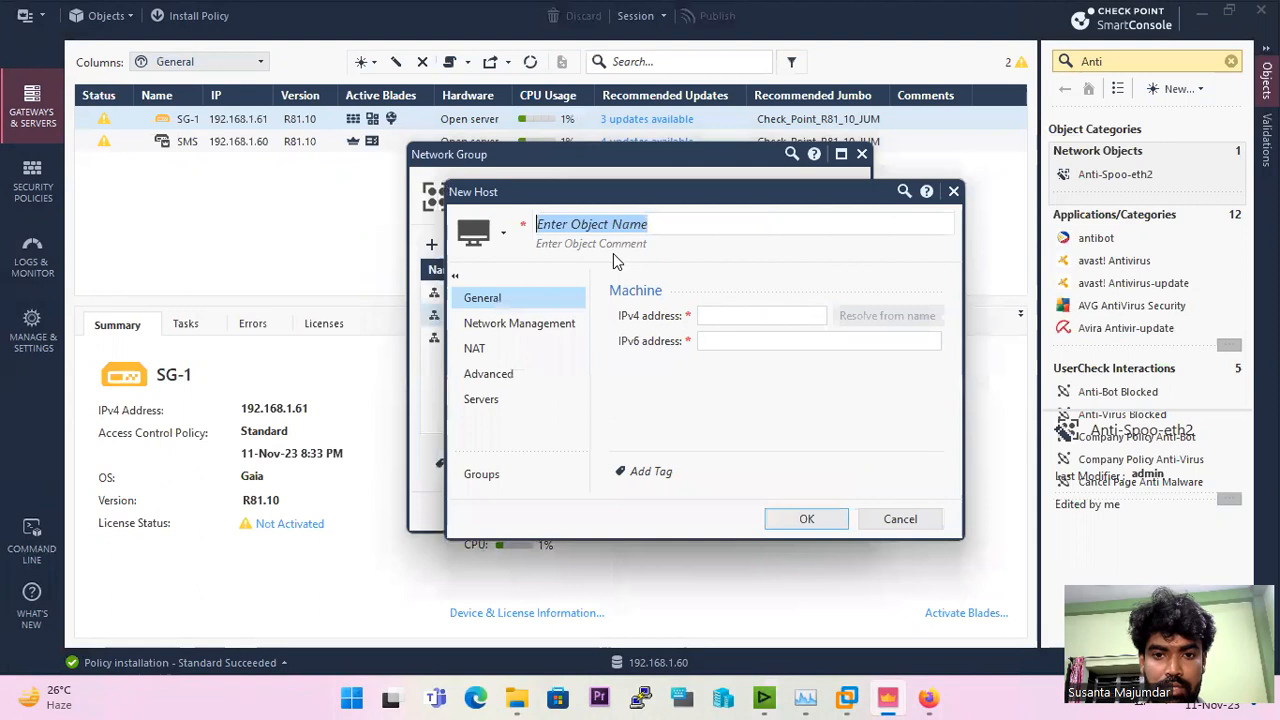
type("SRV")
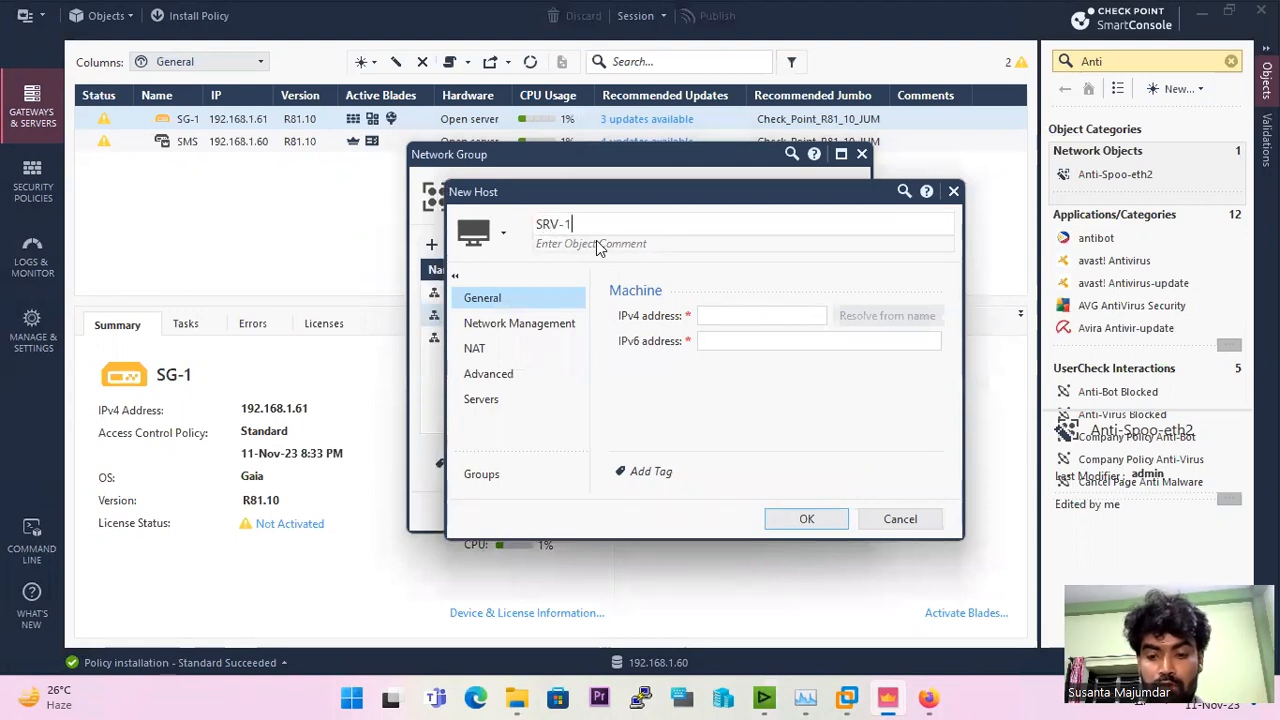
type("-1")
left_click(716, 317)
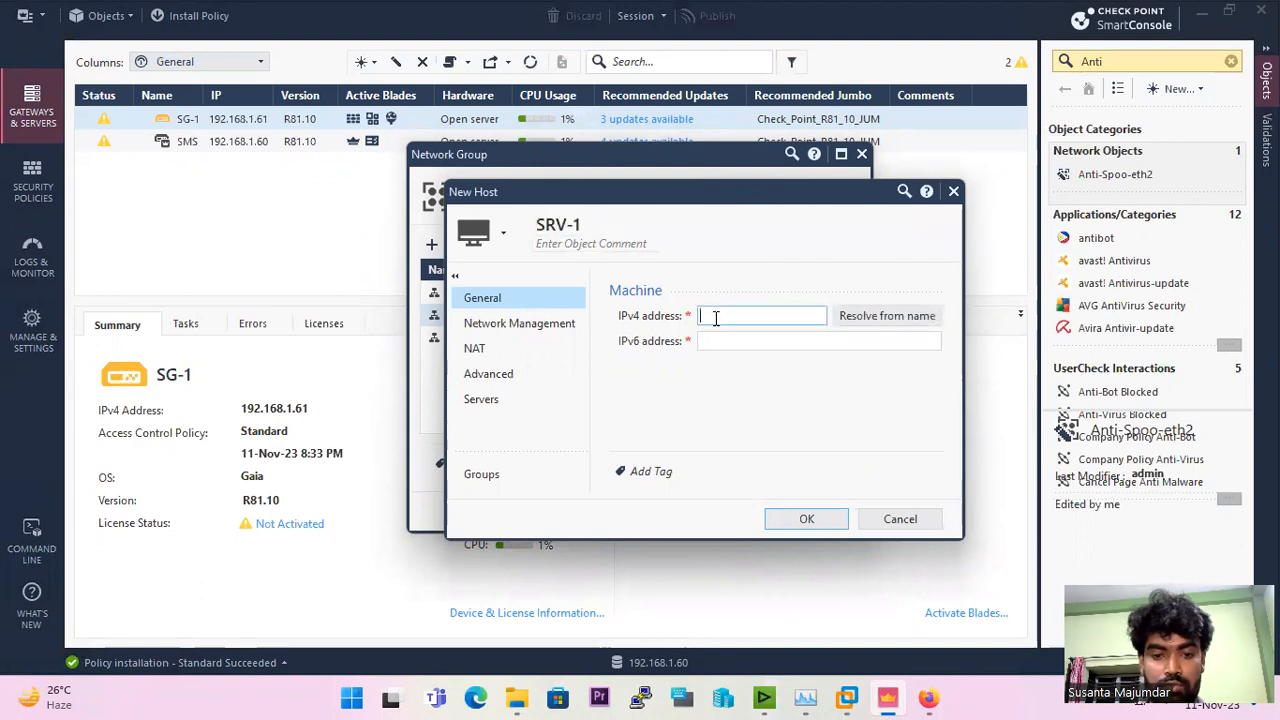
type("172.16.1.4")
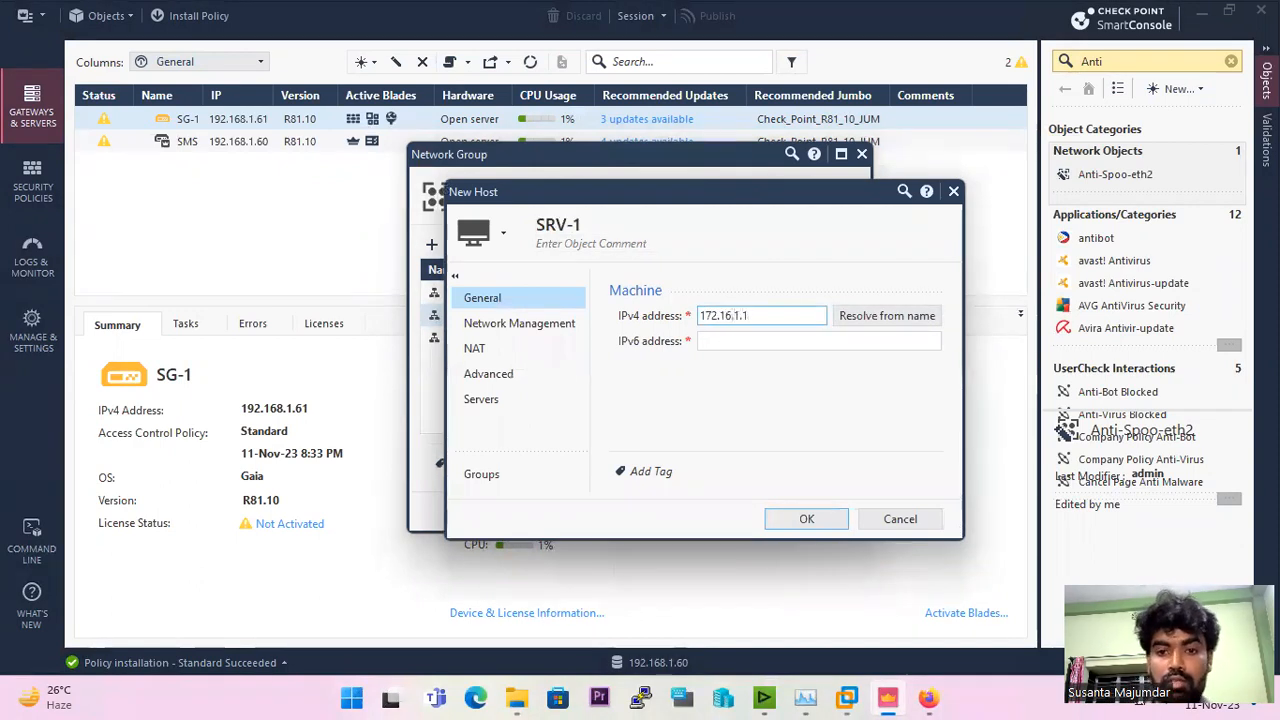
left_click(736, 344)
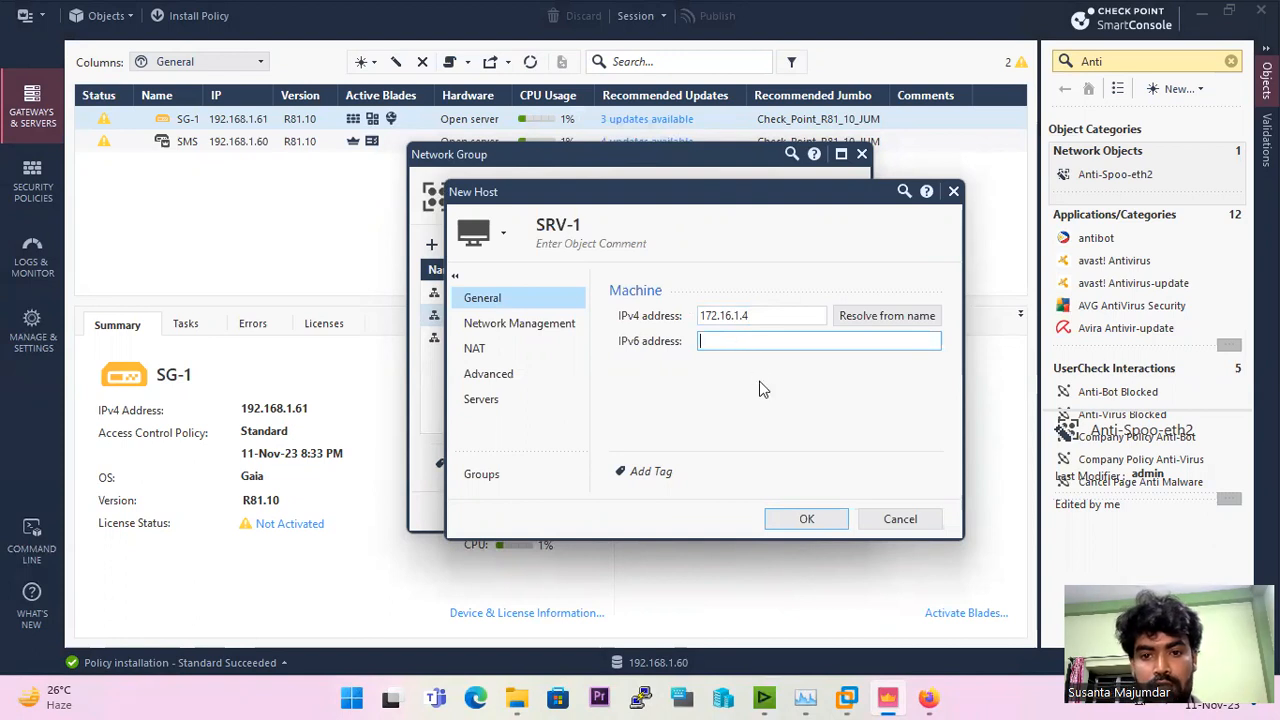
left_click(809, 518)
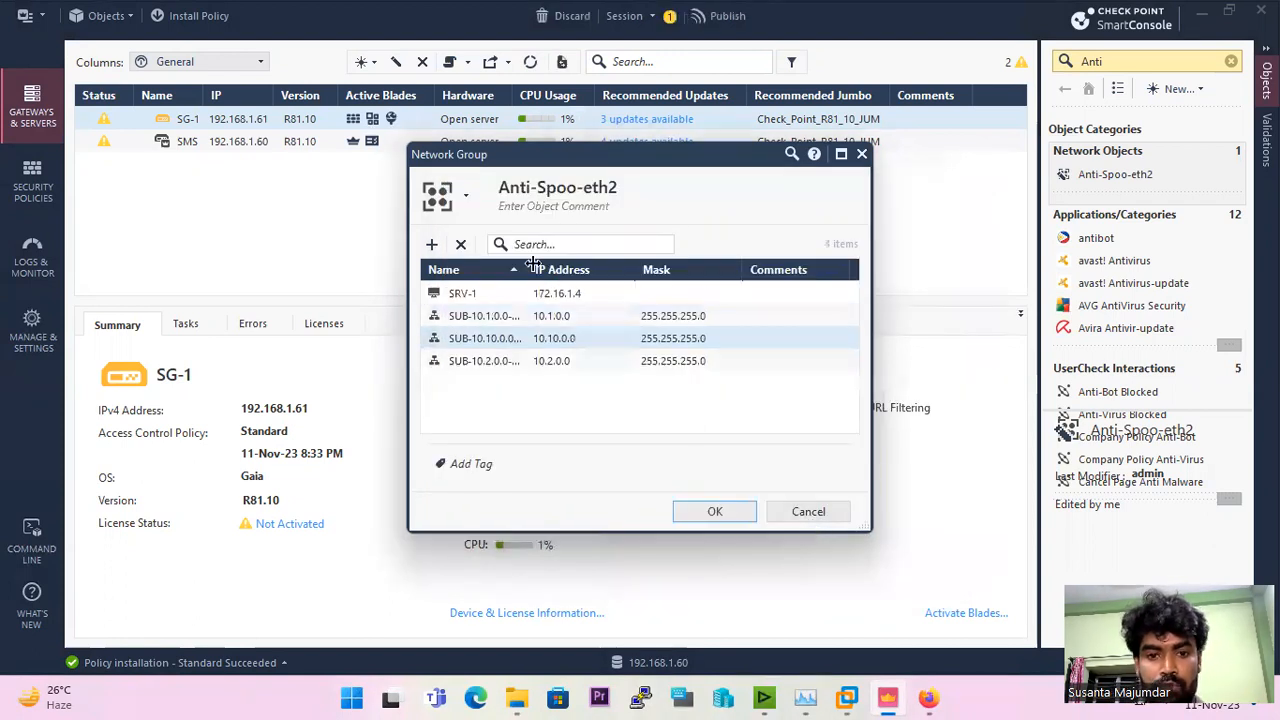
left_click(722, 509)
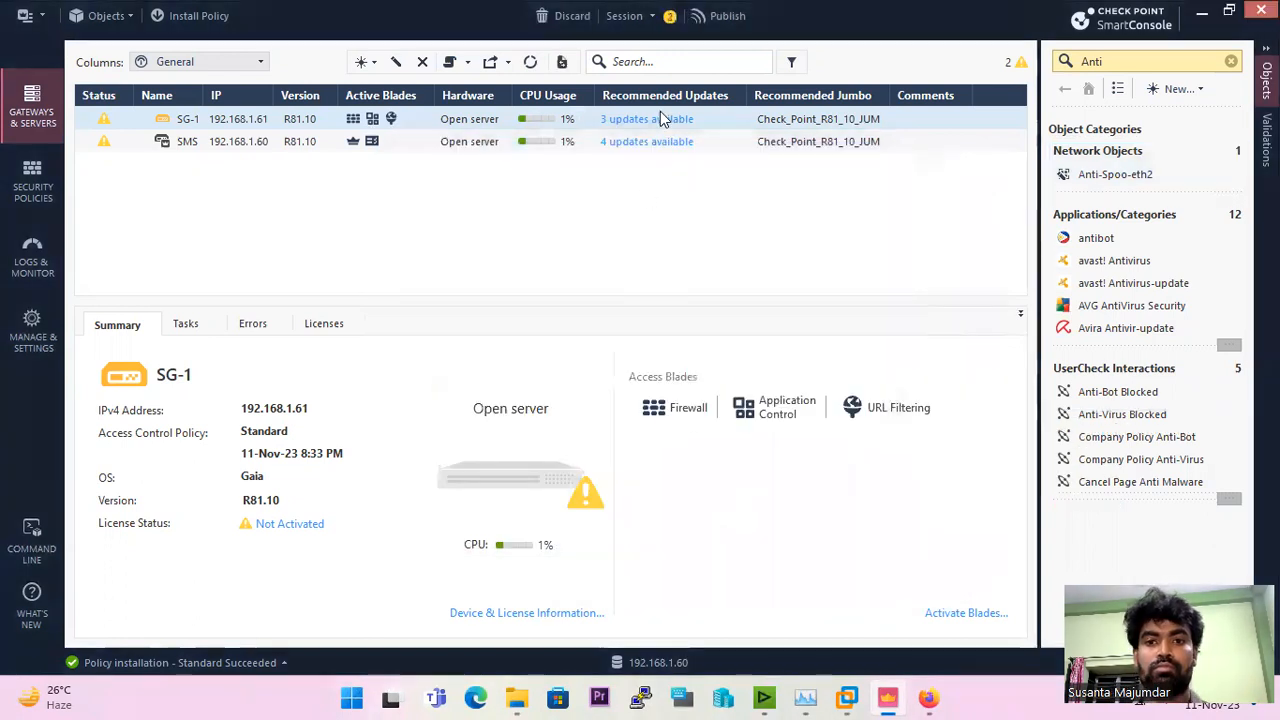
Step: Publish the group change and install the Standard policy on SG-1, accepting the license warning
left_click(722, 15)
left_click(729, 466)
left_click(185, 22)
left_click(948, 605)
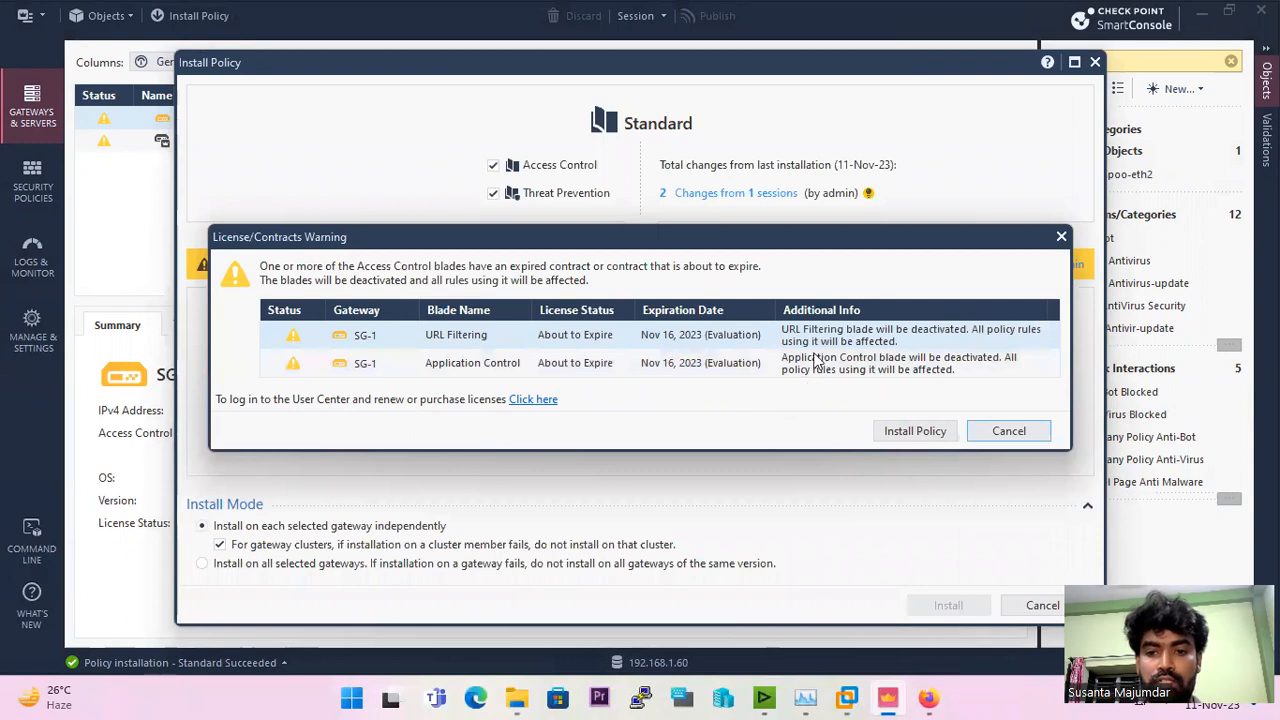
left_click(916, 436)
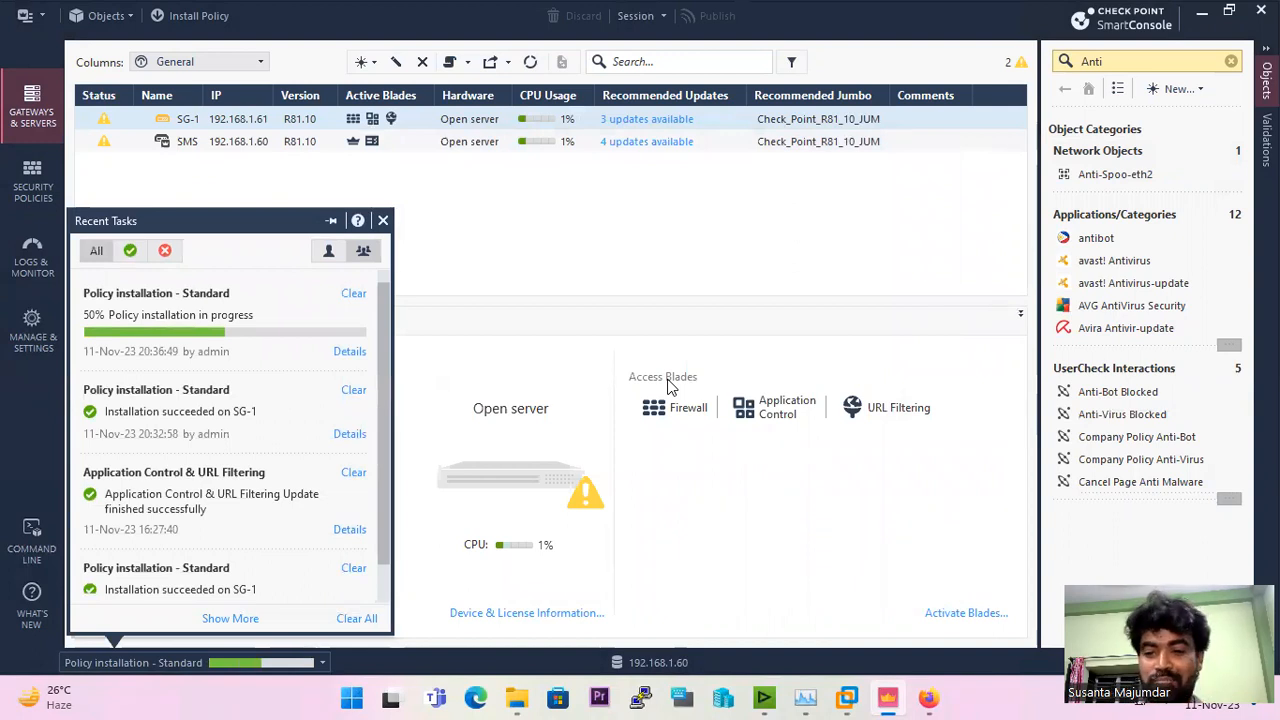
left_click(668, 381)
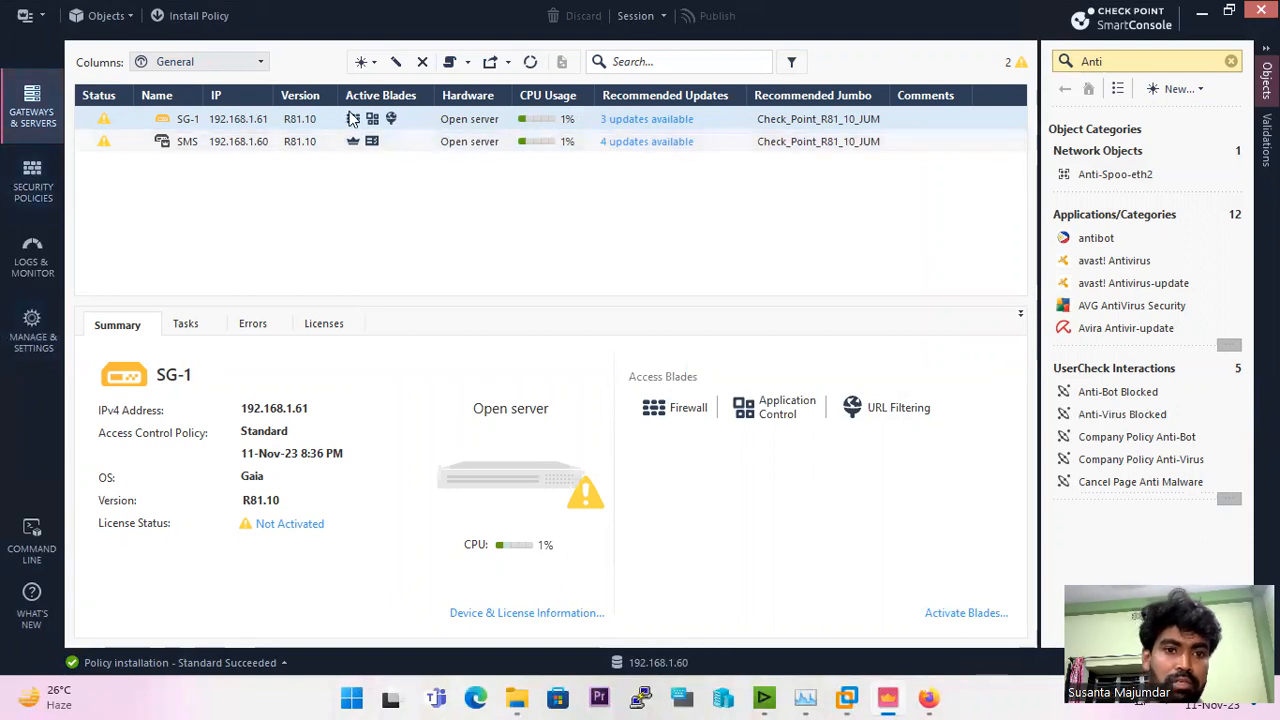
Step: Enable anti-spoofing based on interface topology for SG-1's eth1 interface and save the gateway
double_click(316, 120)
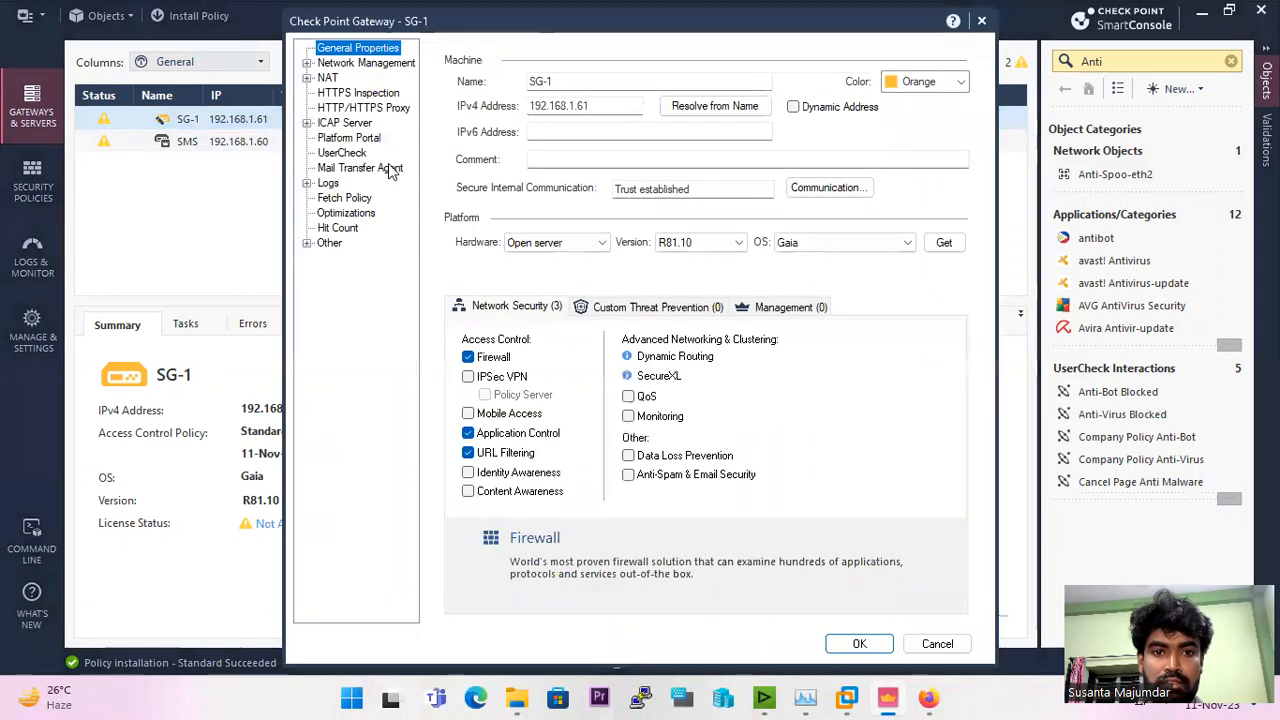
left_click(345, 64)
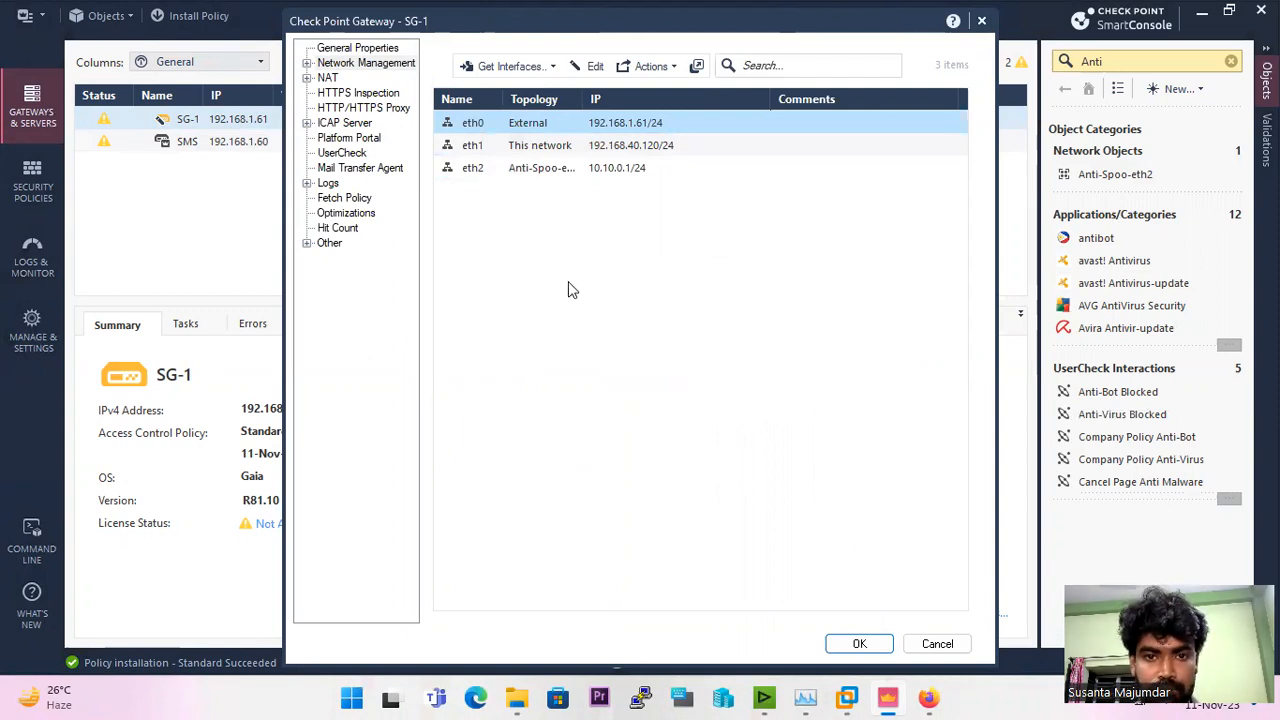
double_click(514, 147)
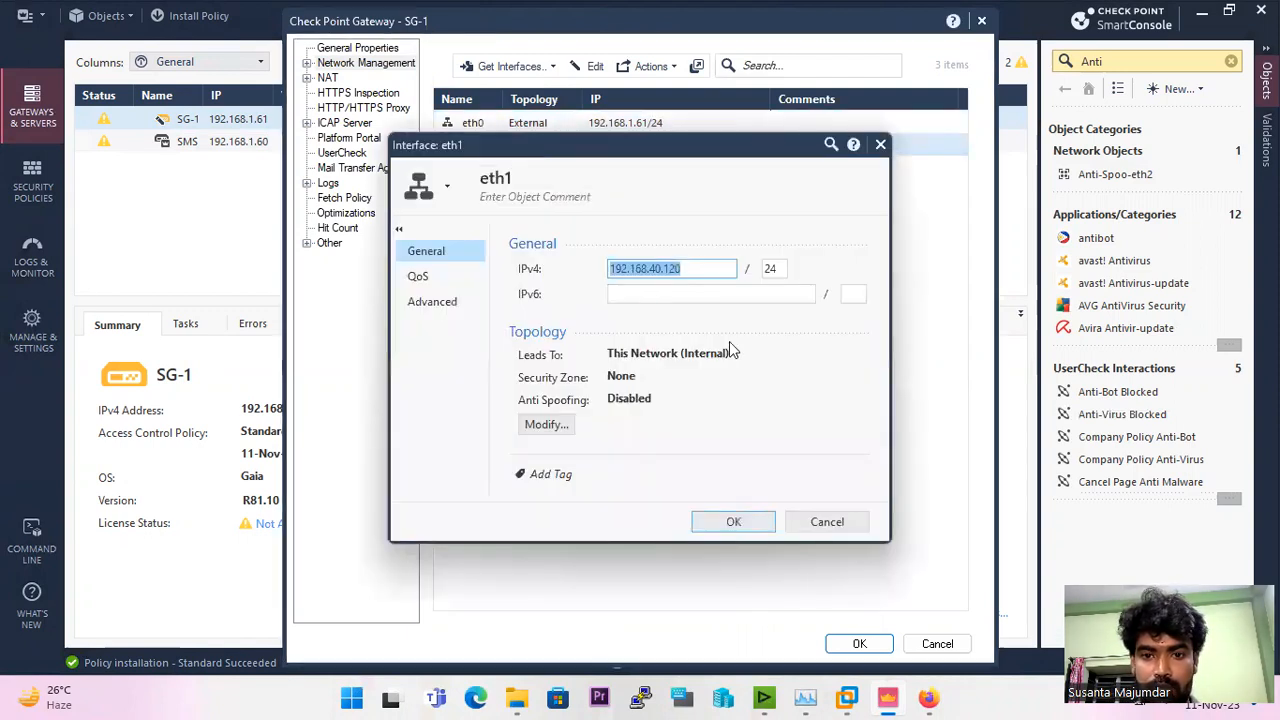
left_click(547, 428)
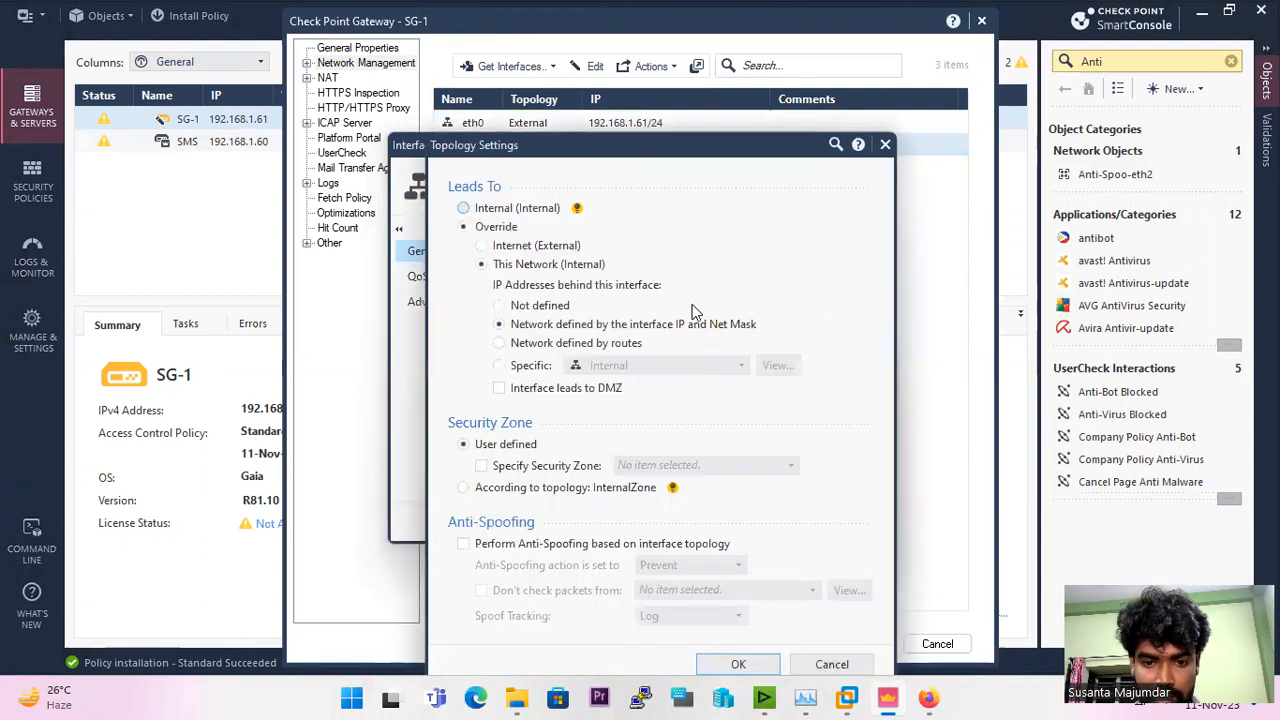
left_click_drag(670, 150, 634, 17)
left_click(429, 413)
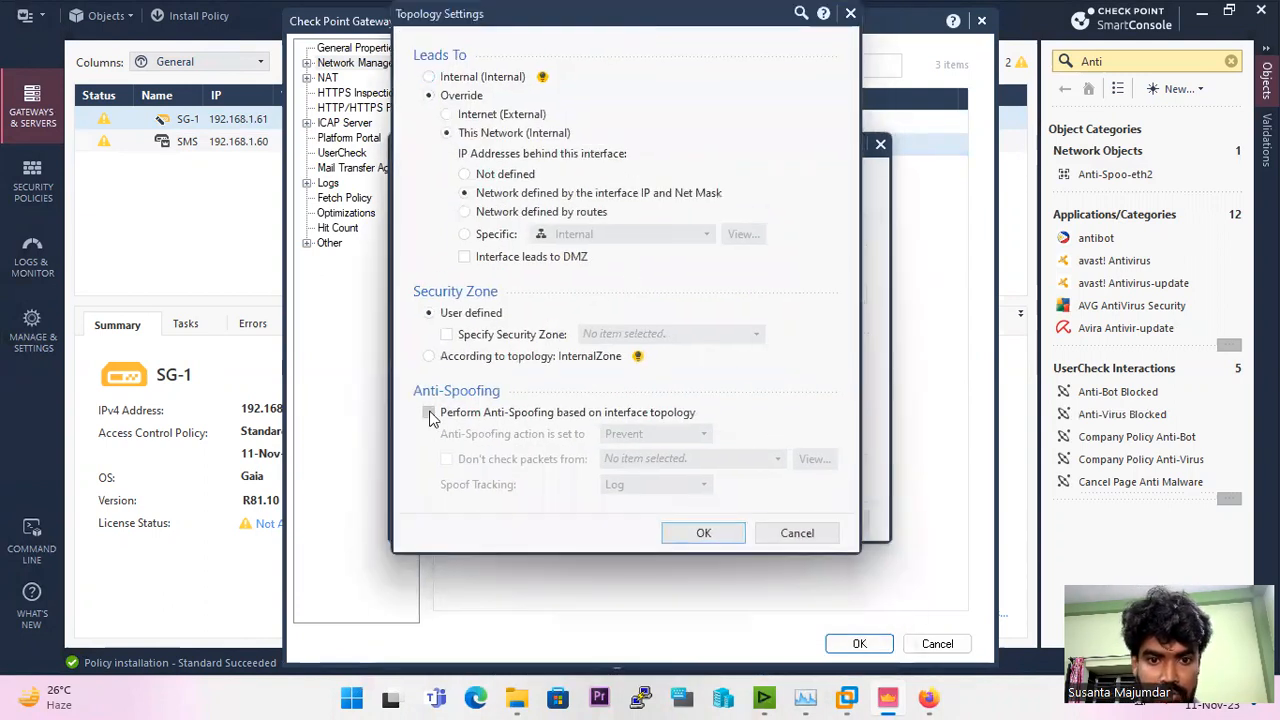
left_click(704, 533)
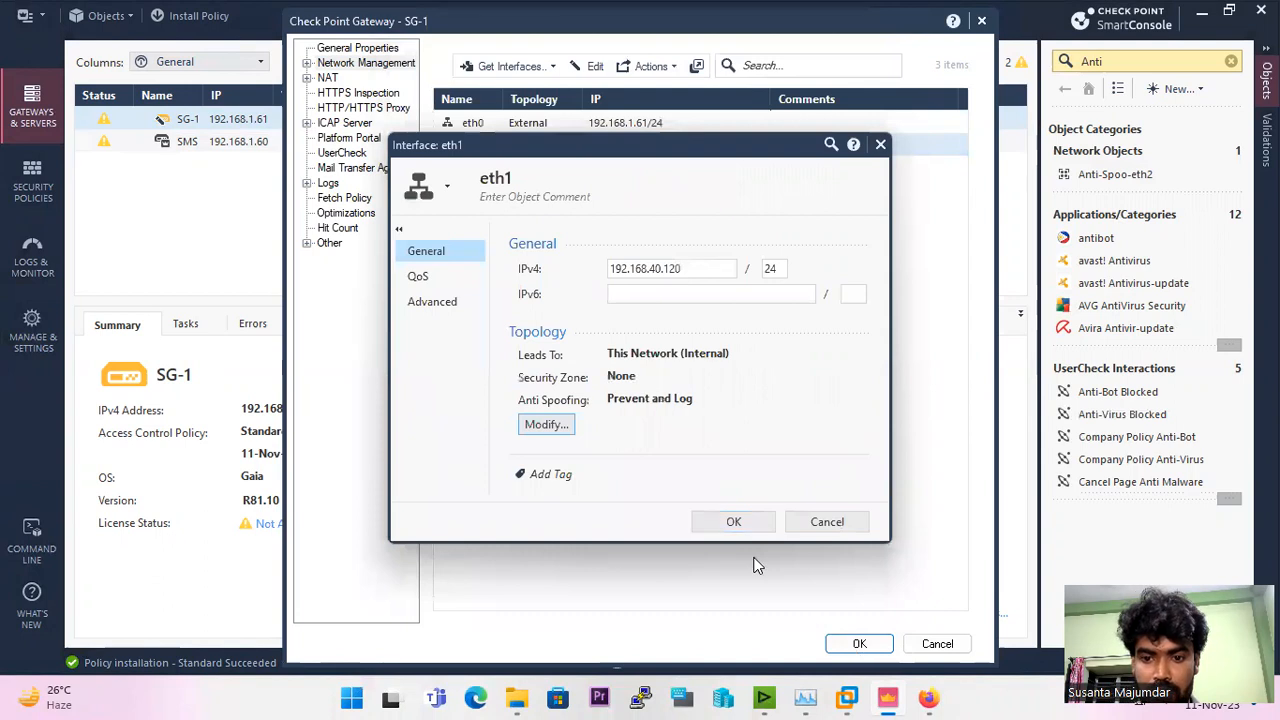
left_click(733, 522)
left_click(857, 645)
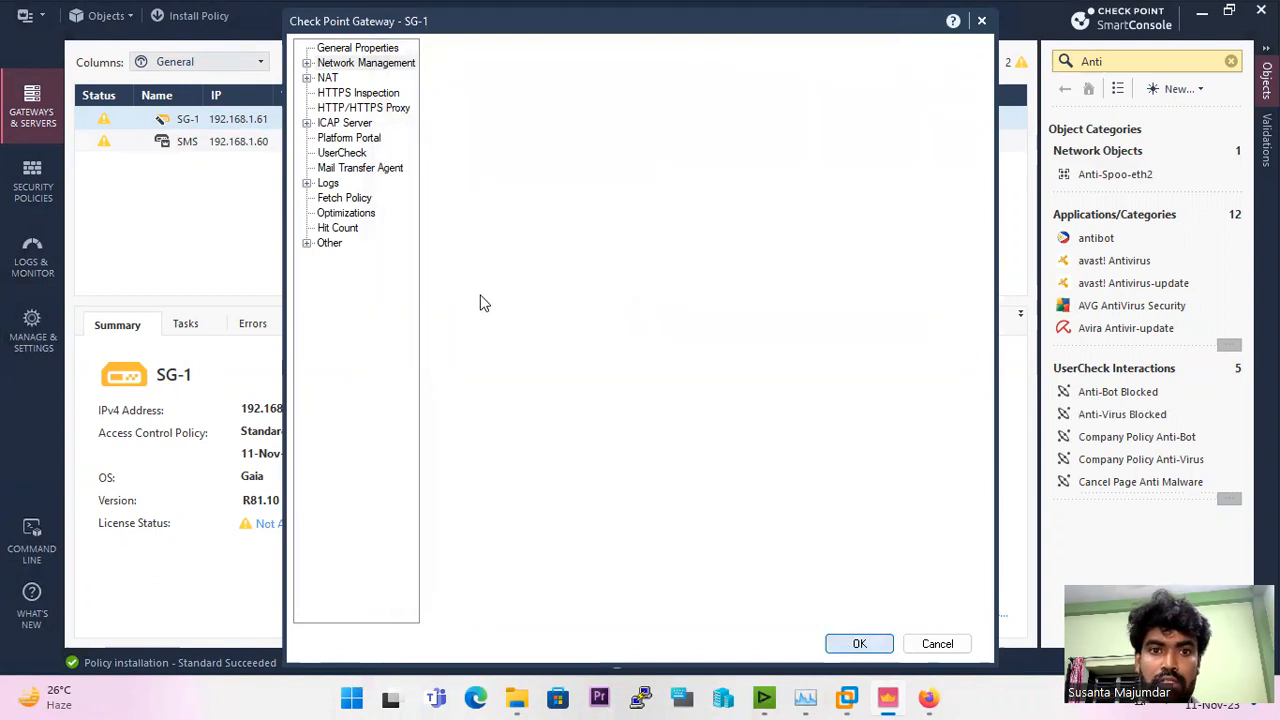
Step: Publish the eth1 anti-spoofing change and reinstall the Standard policy on SG-1
left_click(727, 16)
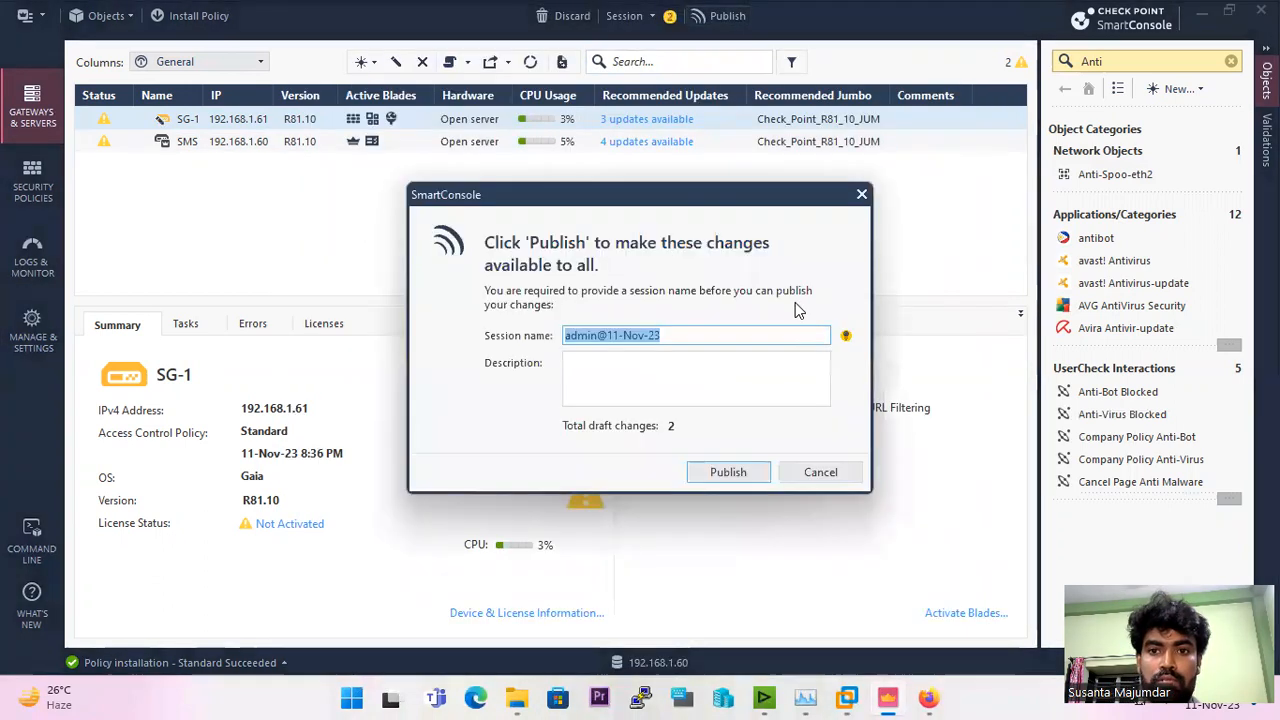
left_click(720, 474)
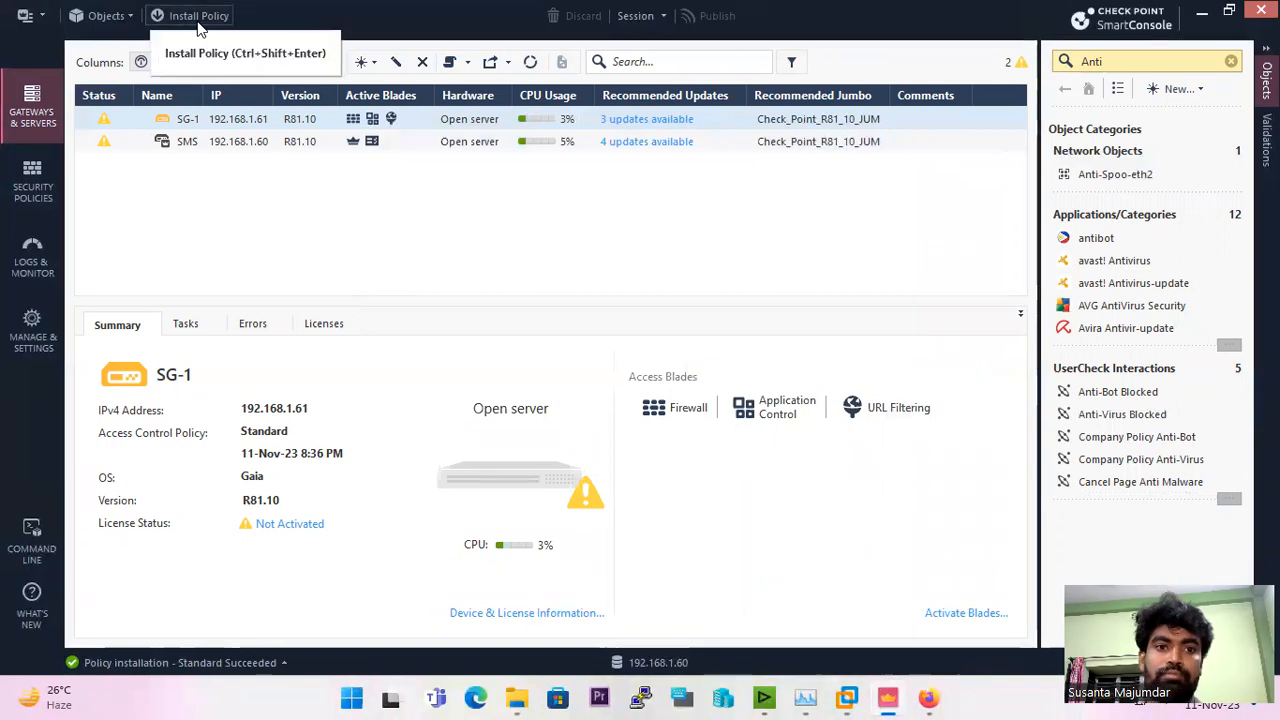
left_click(197, 16)
left_click(950, 608)
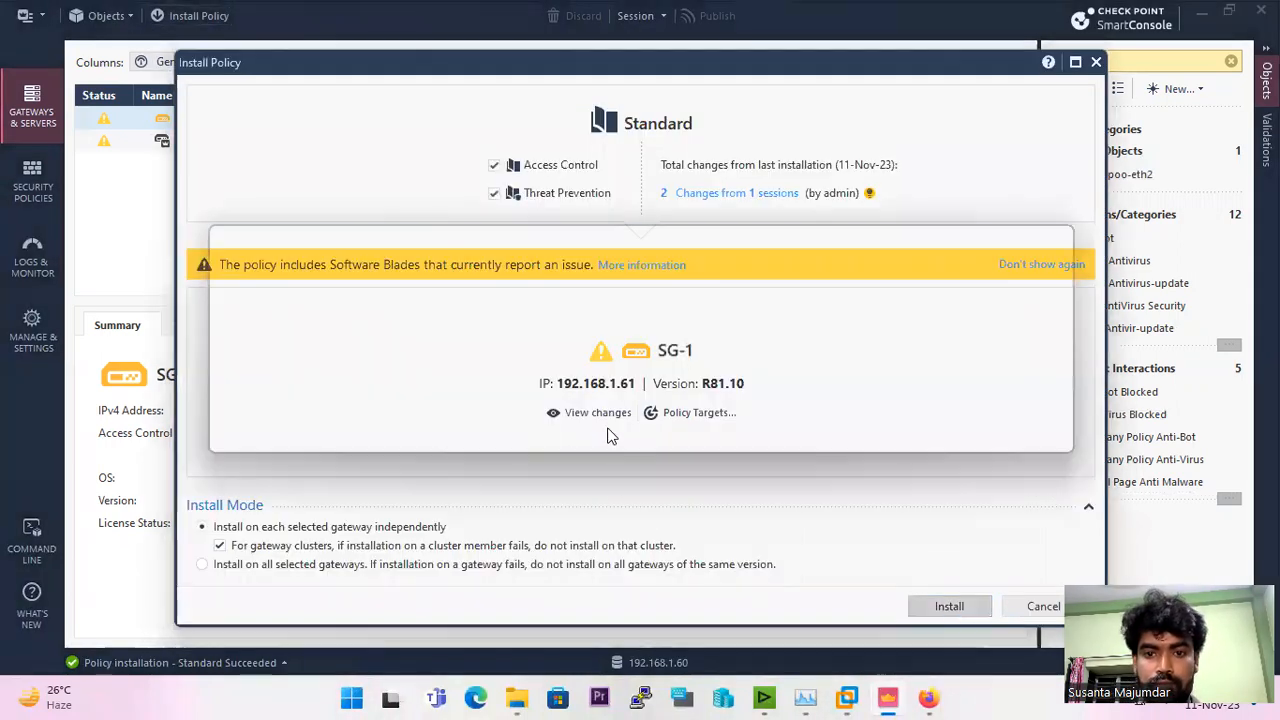
left_click(910, 437)
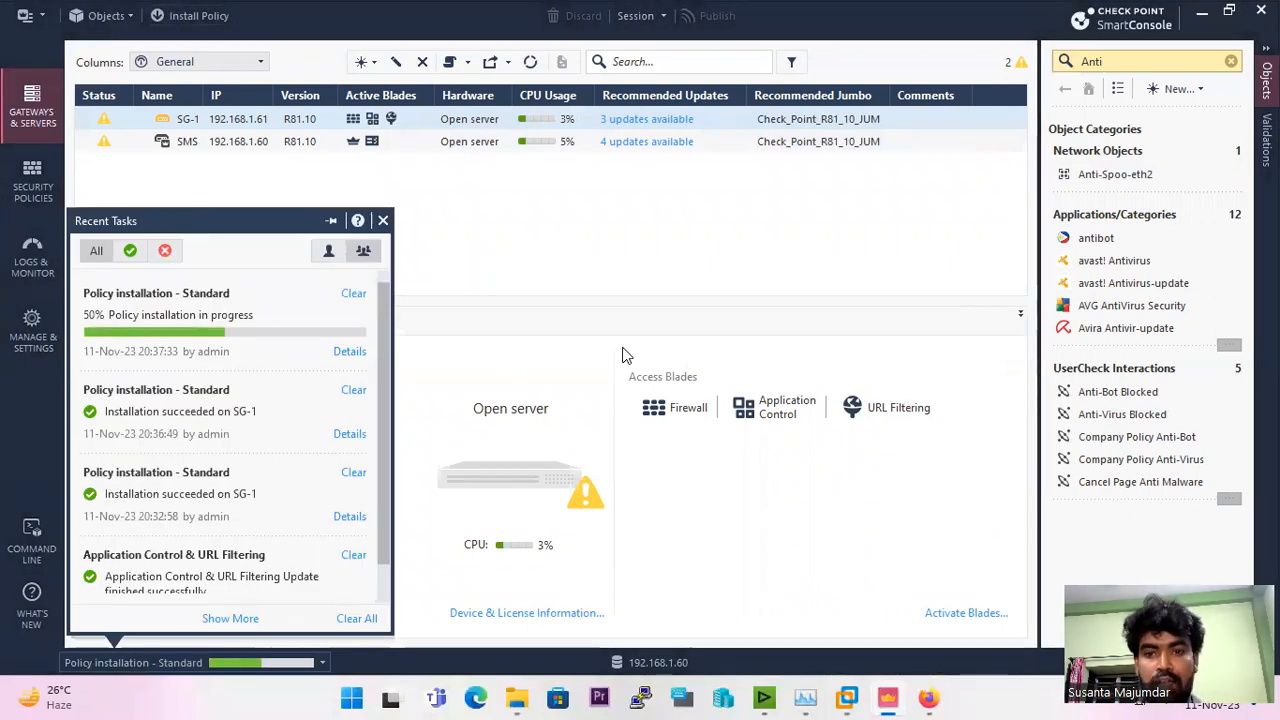
left_click(622, 355)
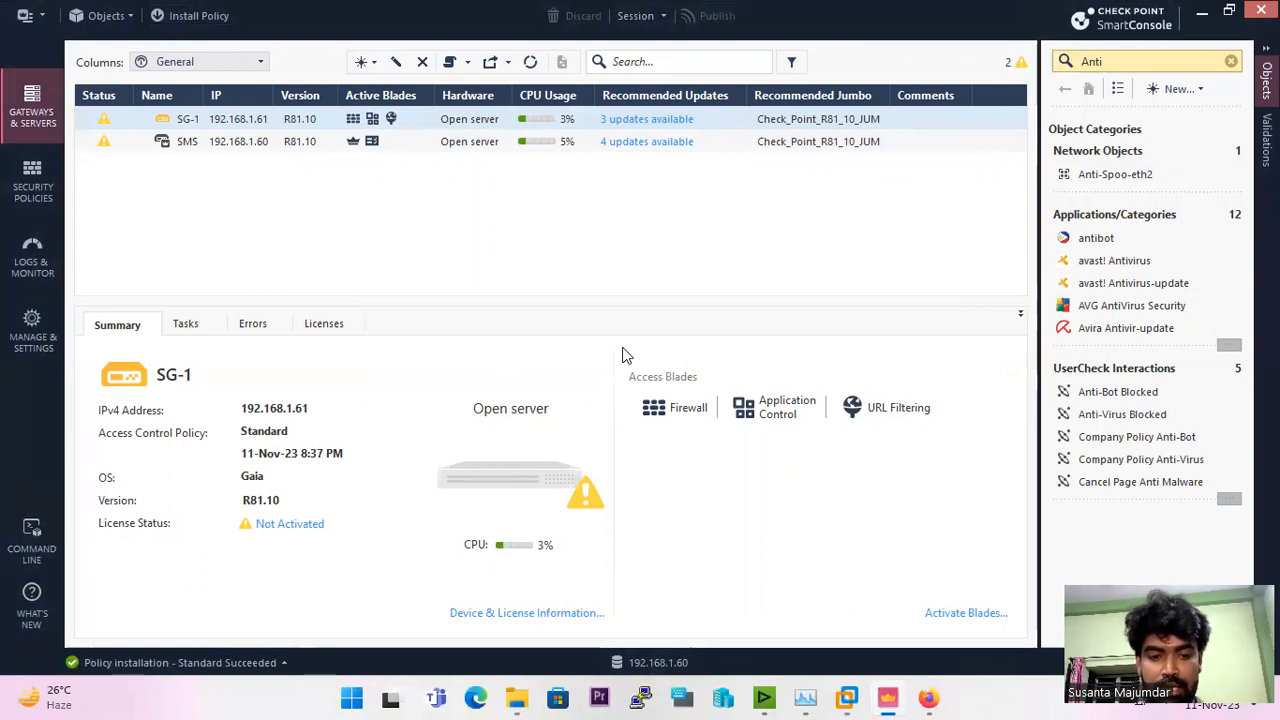
Step: Switch to Chrome and review Check Point's Preventing IP Spoofing guide, from the introduction and example diagram to the configuration procedure
left_click(827, 12)
left_click(570, 700)
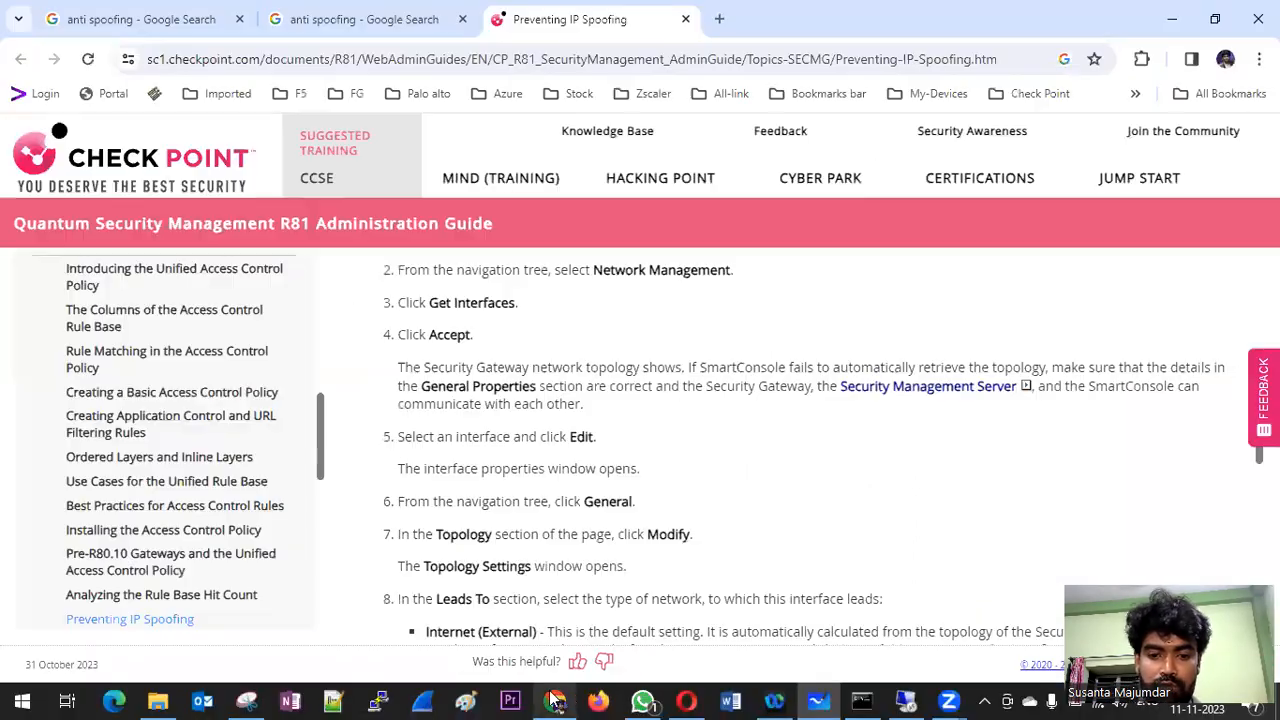
left_click(86, 21)
scroll(476, 266, "down", 5)
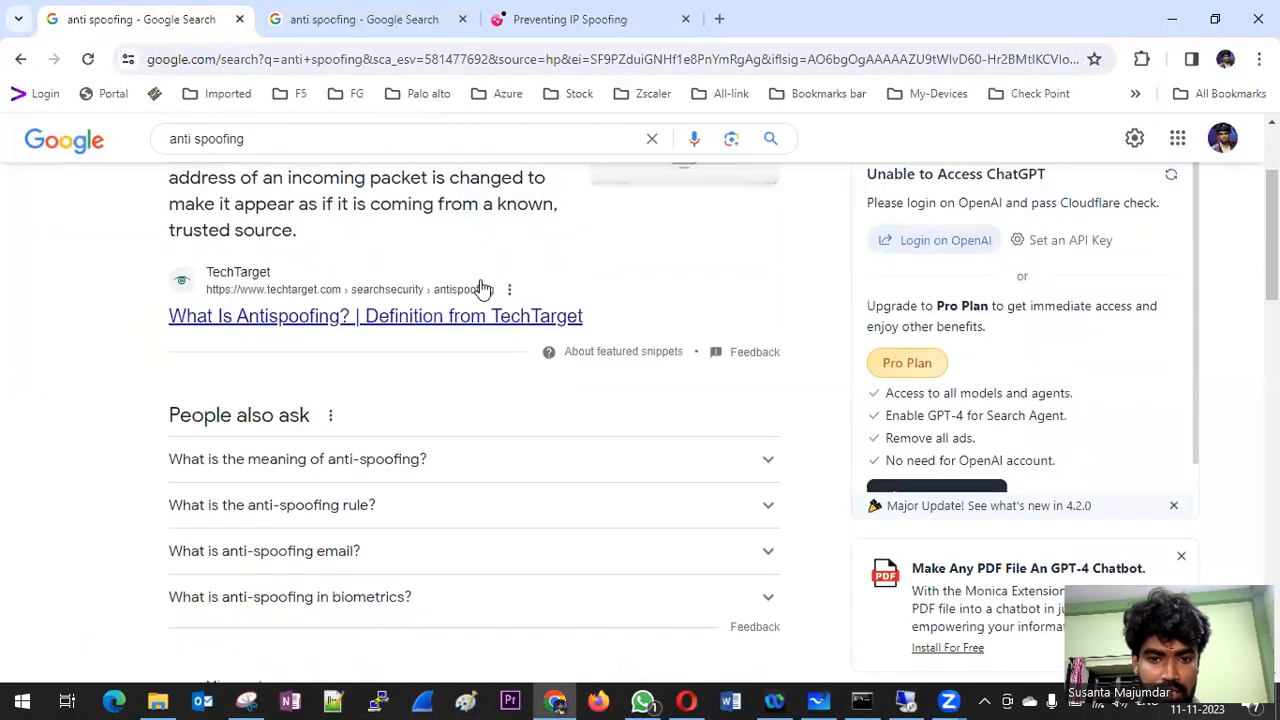
left_click(566, 16)
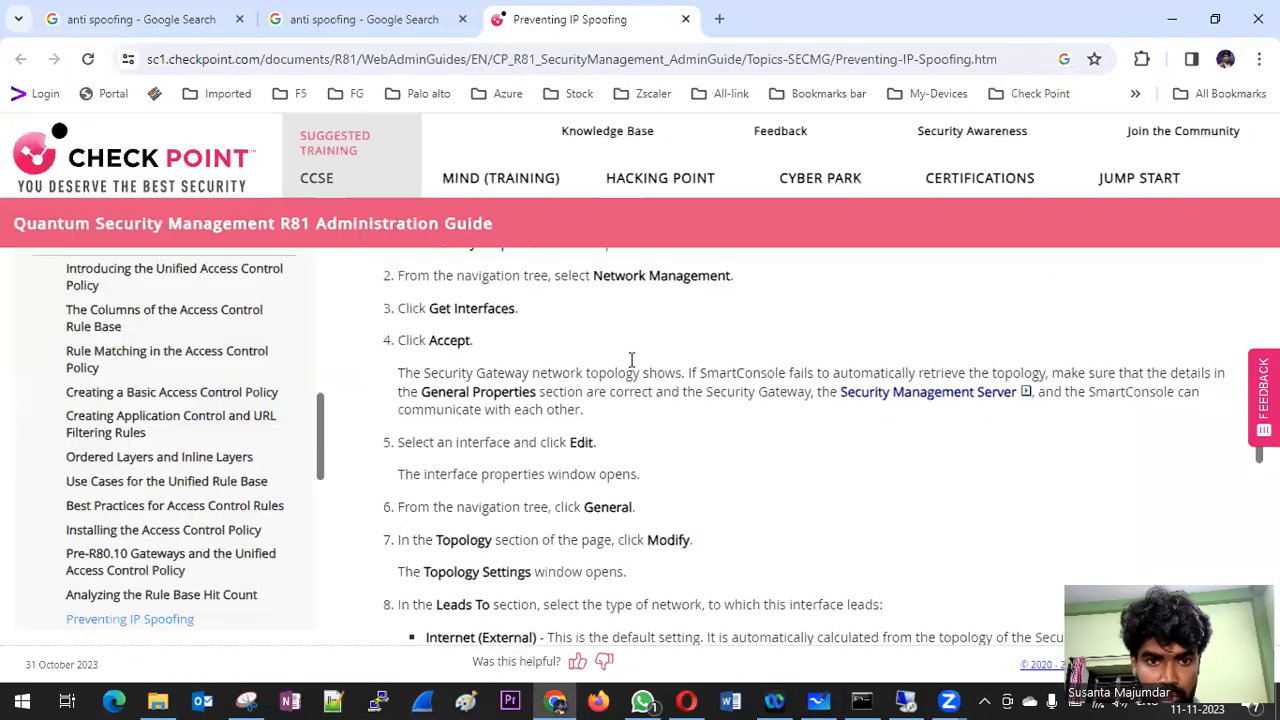
scroll(631, 361, "up", 5)
scroll(585, 376, "up", 4)
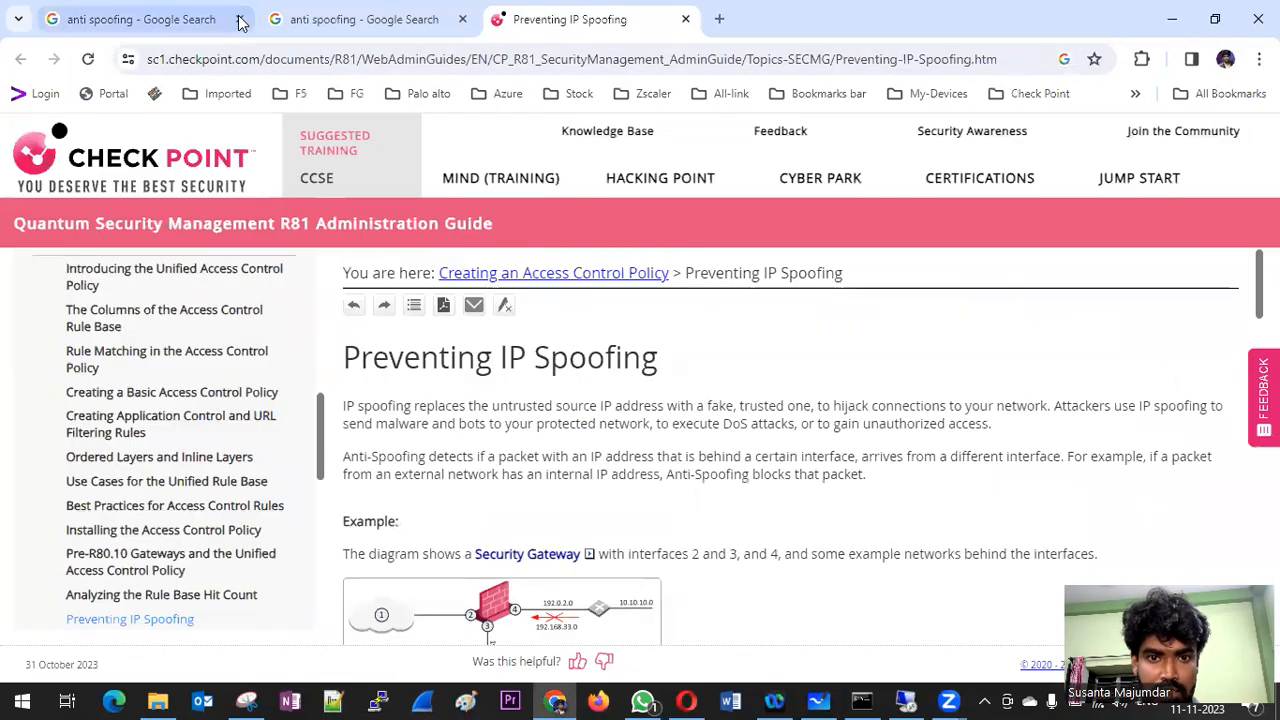
left_click_drag(345, 358, 668, 364)
scroll(510, 440, "down", 2)
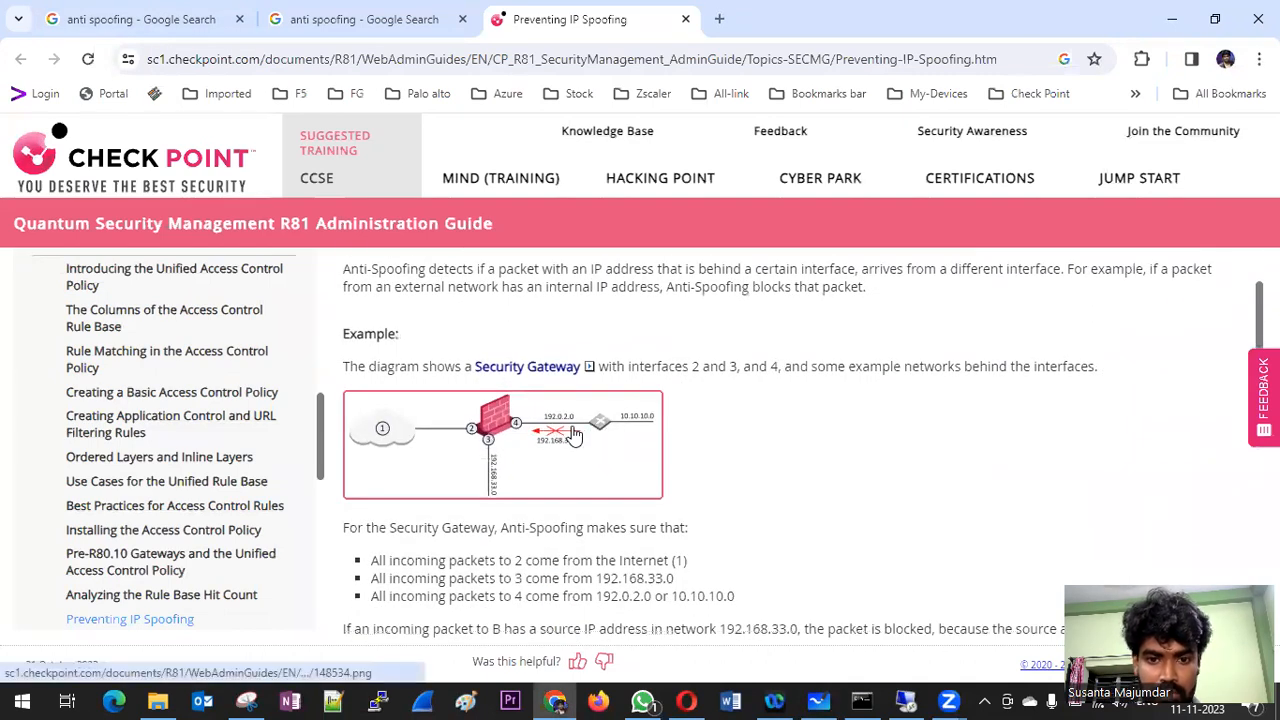
scroll(580, 480, "down", 3)
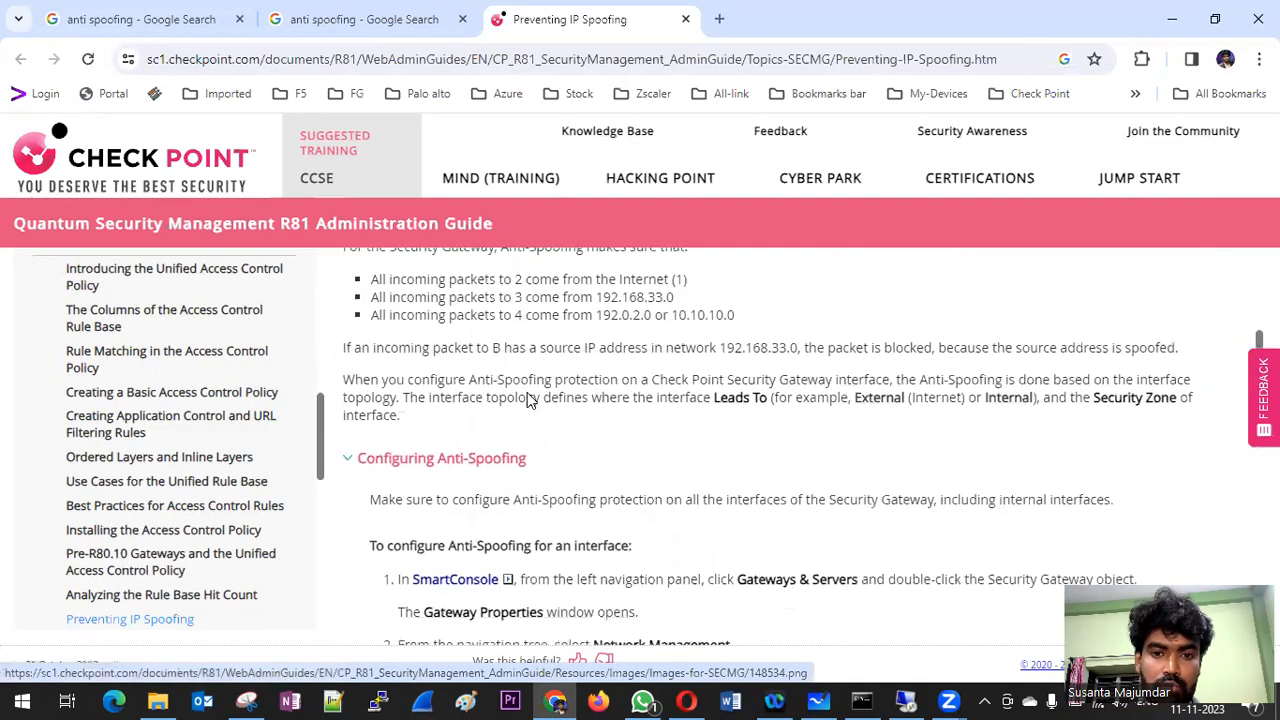
scroll(746, 435, "down", 8)
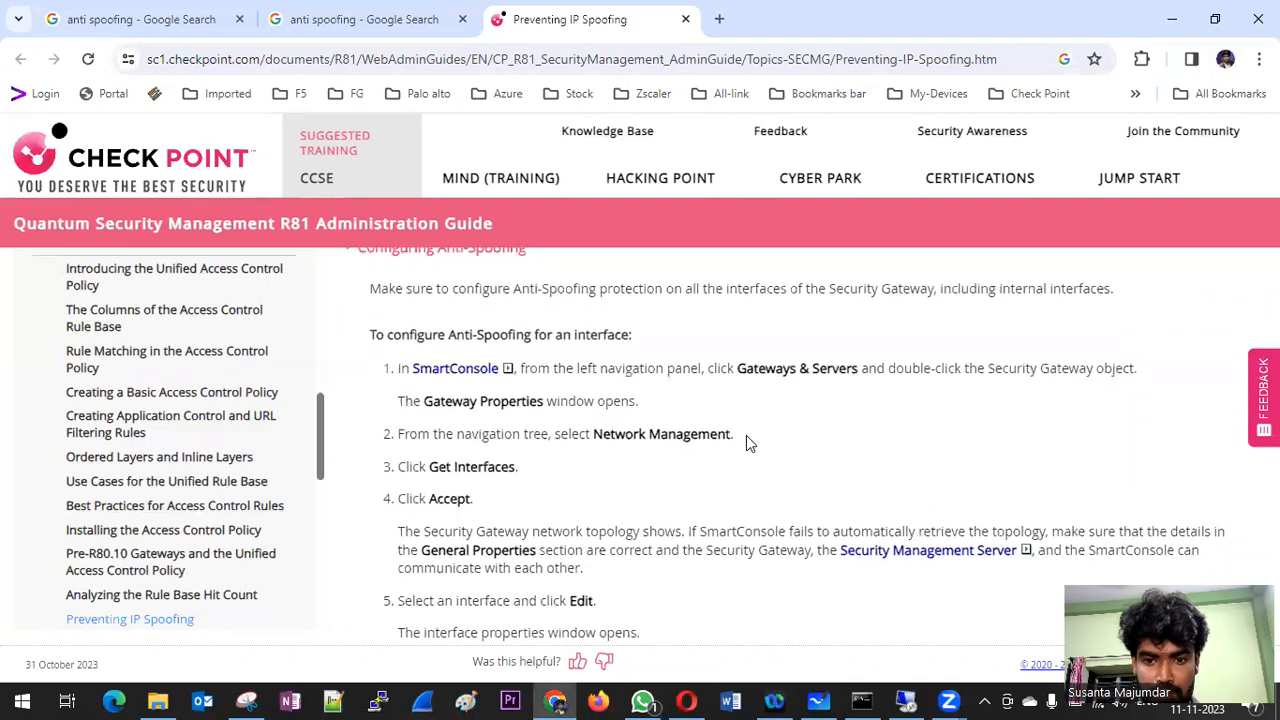
Step: Examine the guide's This Network (Internal) options, highlighting the interface IP and Net Mask, routes, Specific and DMZ descriptions
scroll(506, 311, "up", 2)
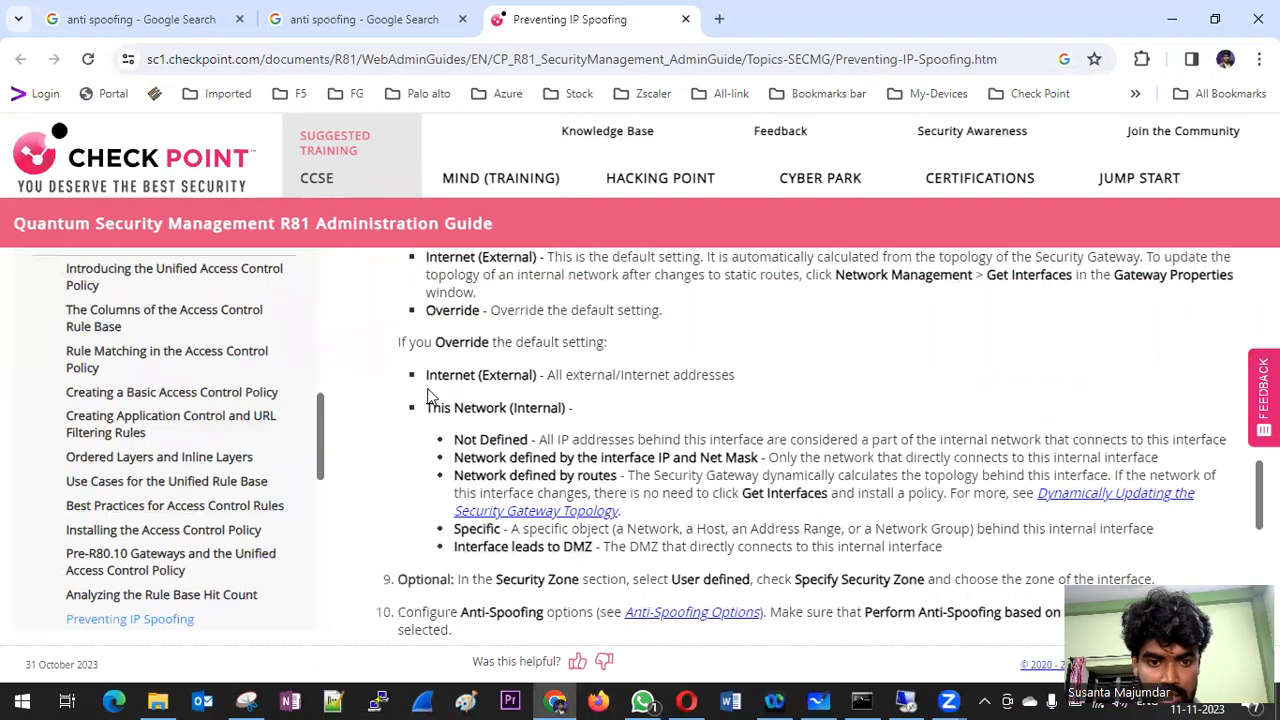
left_click_drag(430, 408, 598, 420)
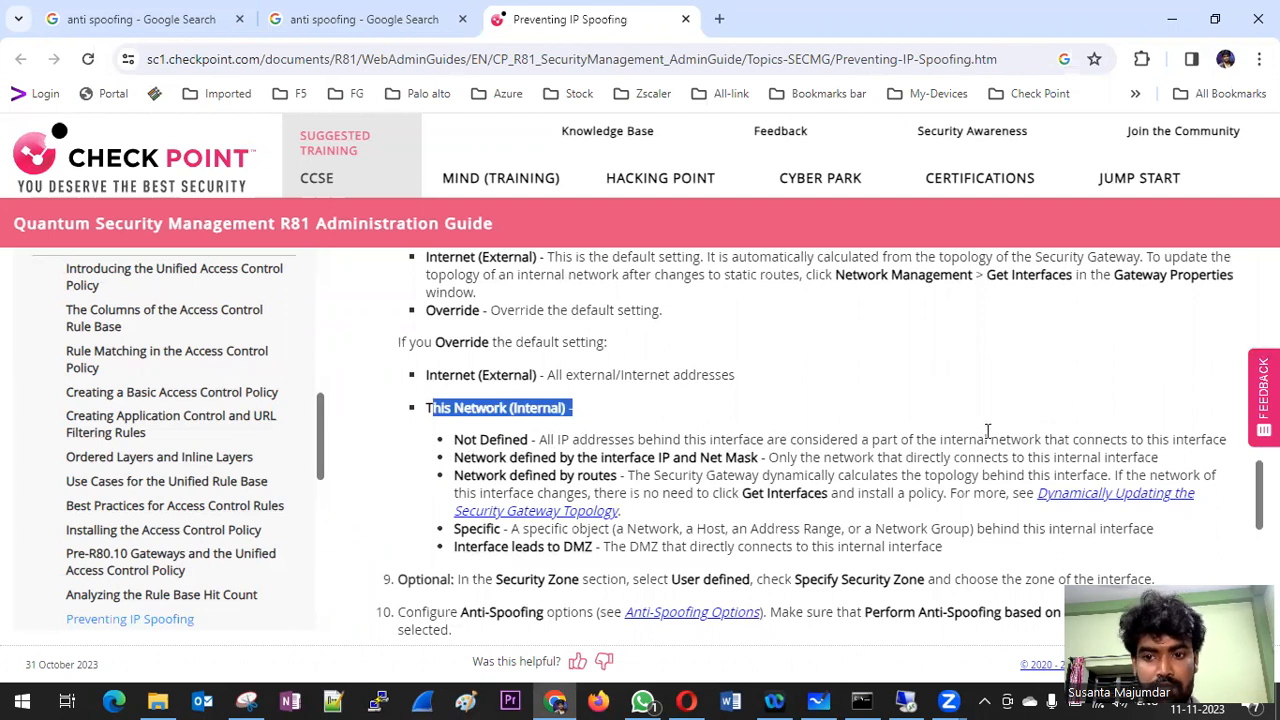
scroll(987, 430, "down", 1)
left_click_drag(453, 364, 1178, 368)
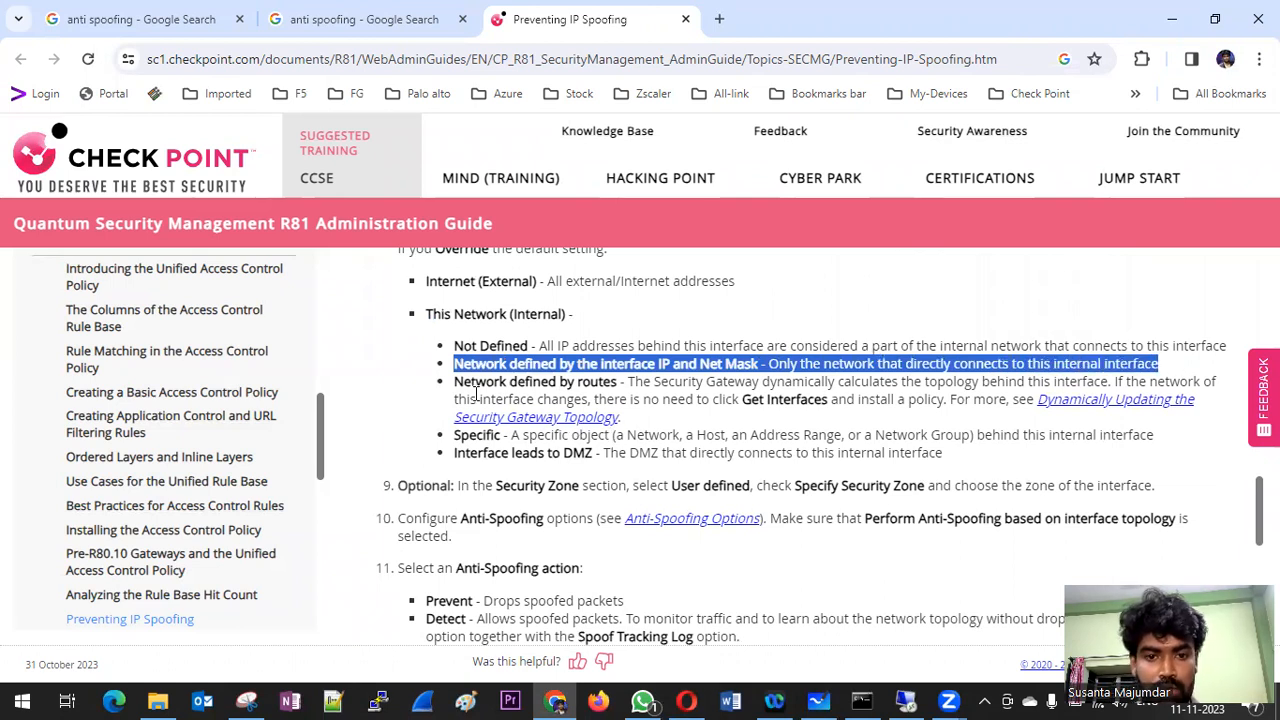
left_click_drag(455, 384, 652, 382)
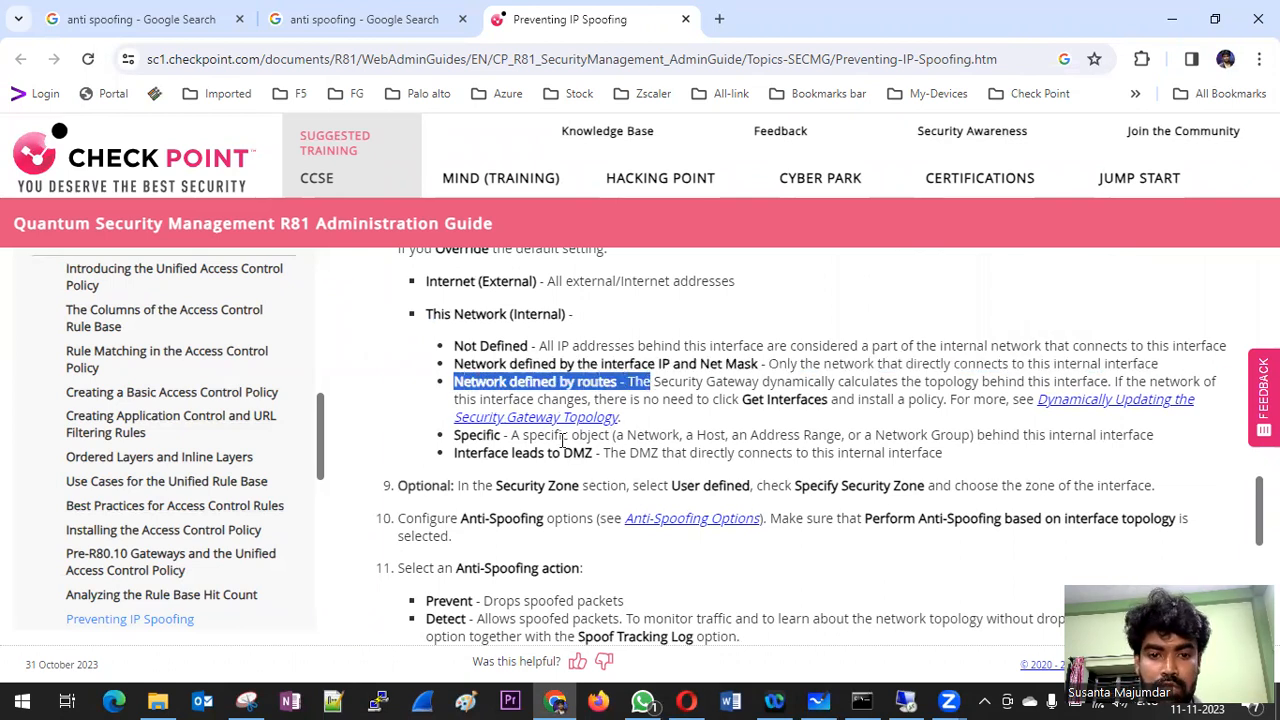
left_click_drag(456, 437, 1154, 454)
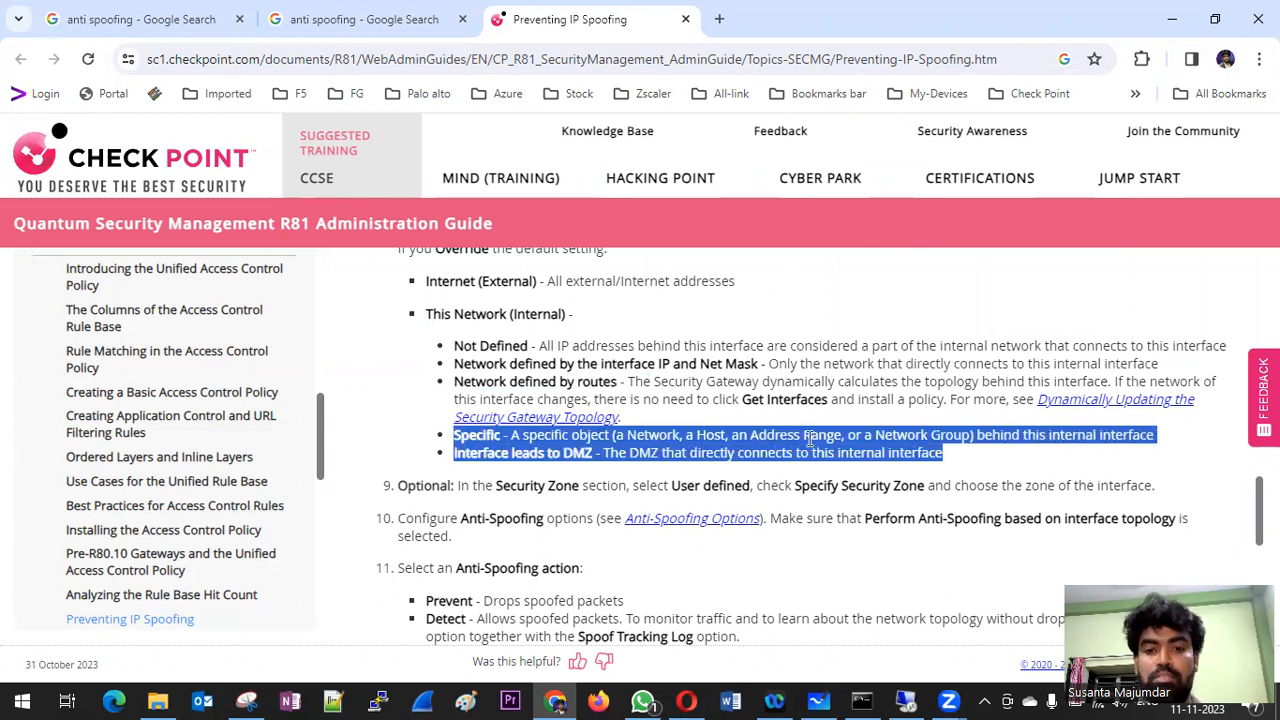
Step: Examine the guide's Interface leads to DMZ description and the Prevent and Detect anti-spoofing actions, highlighting the DMZ and Detect explanations
left_click(483, 469)
left_click_drag(606, 453, 948, 460)
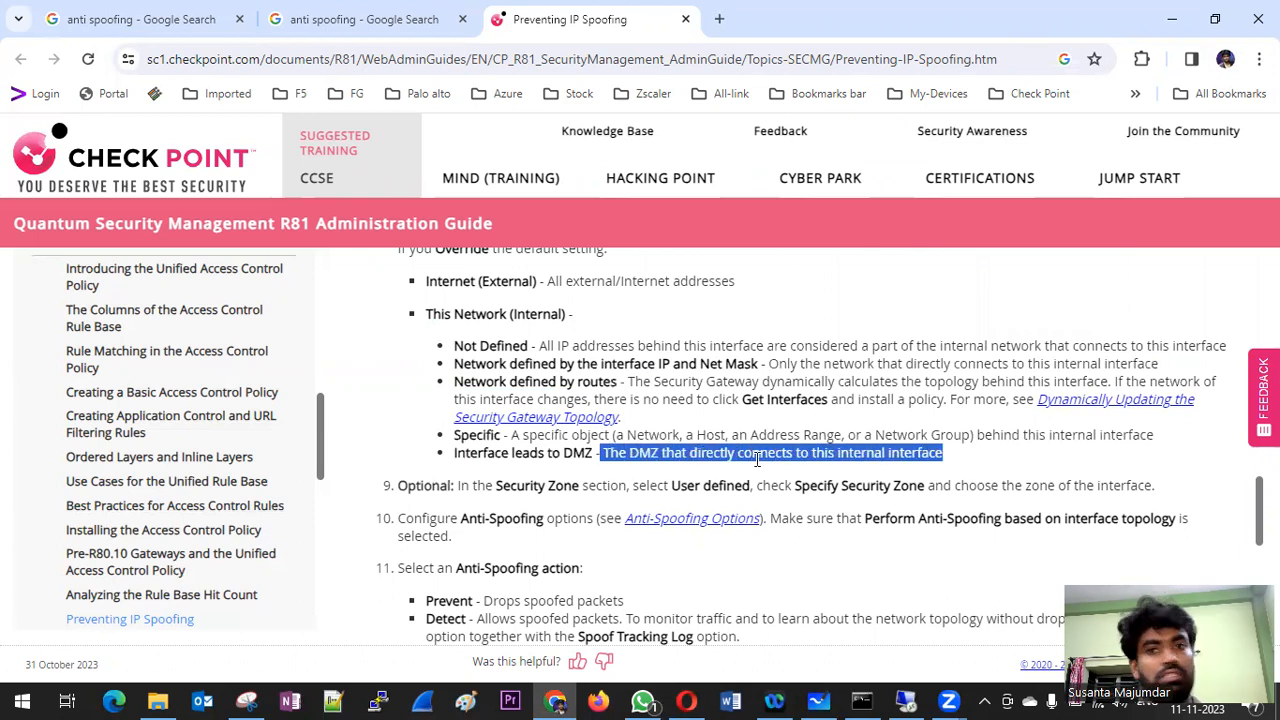
scroll(757, 458, "down", 3)
left_click_drag(437, 337, 650, 338)
left_click(512, 322)
left_click_drag(474, 339, 791, 358)
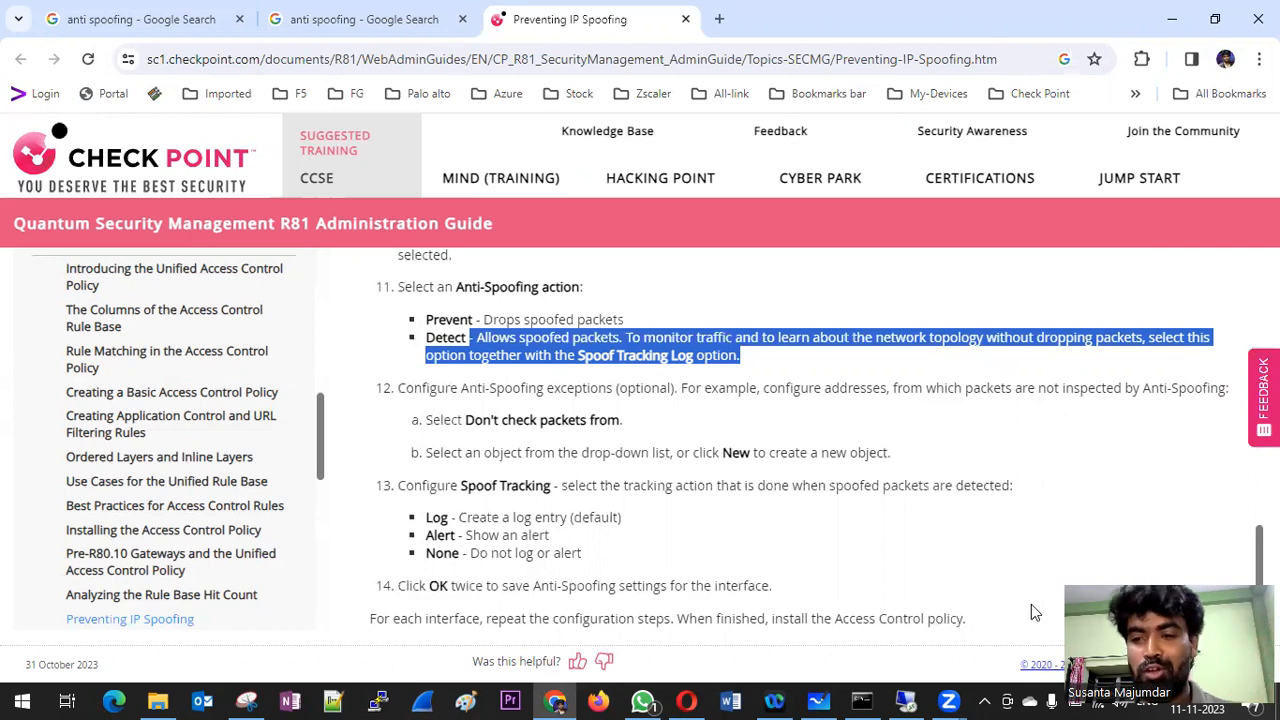
key("alt+Tab")
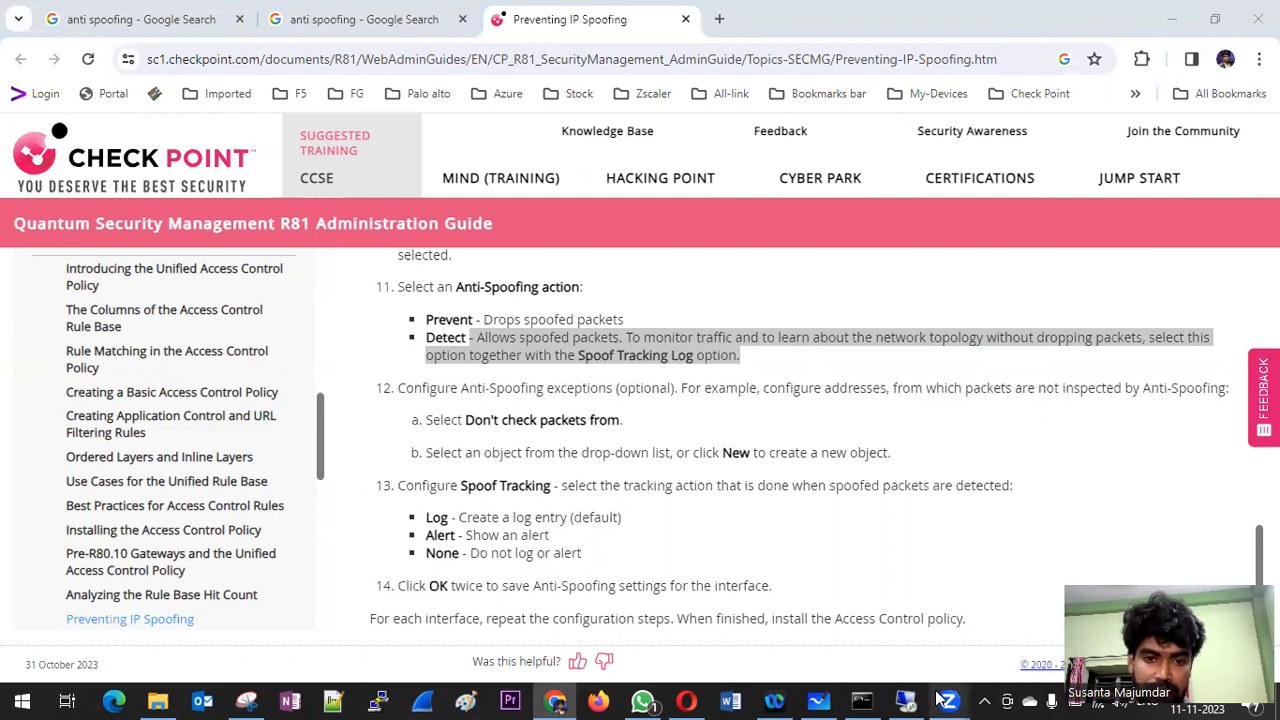
Step: Review the guide's Spoof Tracking choices, highlighting the Alert and None descriptions, and highlight the Anti-Spoofing Options section through Don't check packets from
scroll(472, 485, "down", 2)
left_click_drag(459, 330, 636, 355)
left_click_drag(468, 347, 552, 350)
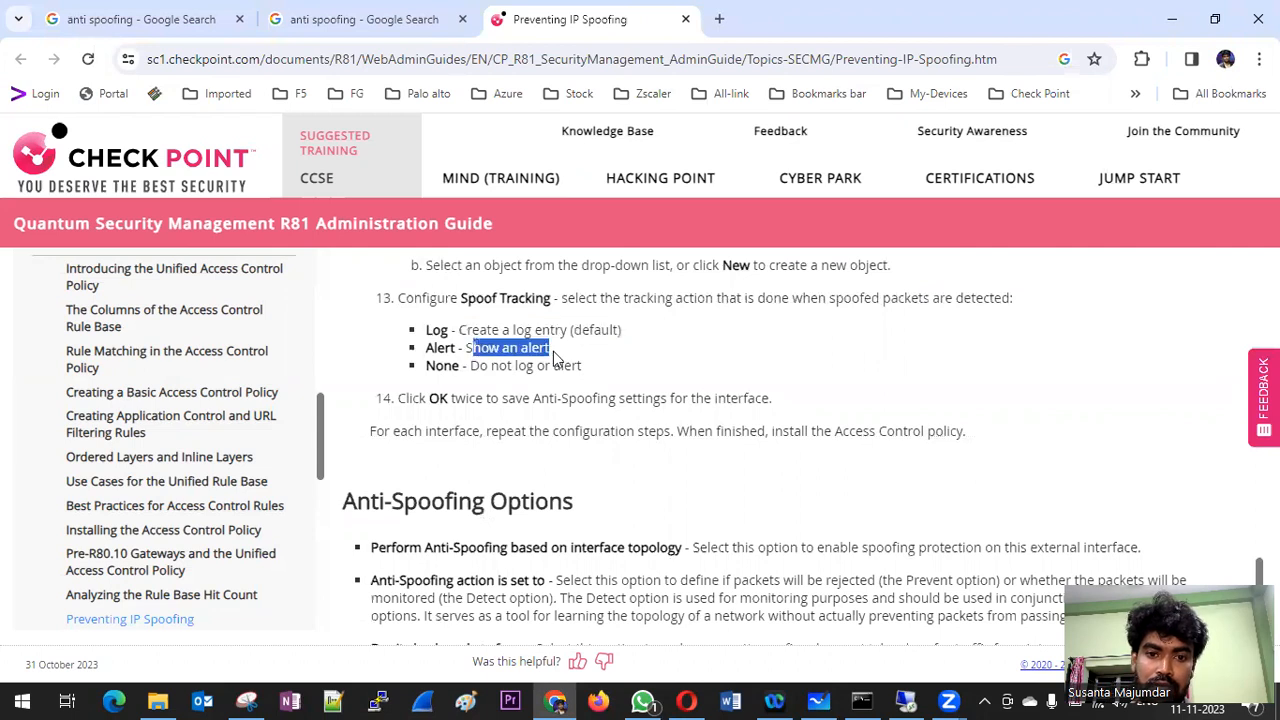
left_click_drag(467, 366, 583, 366)
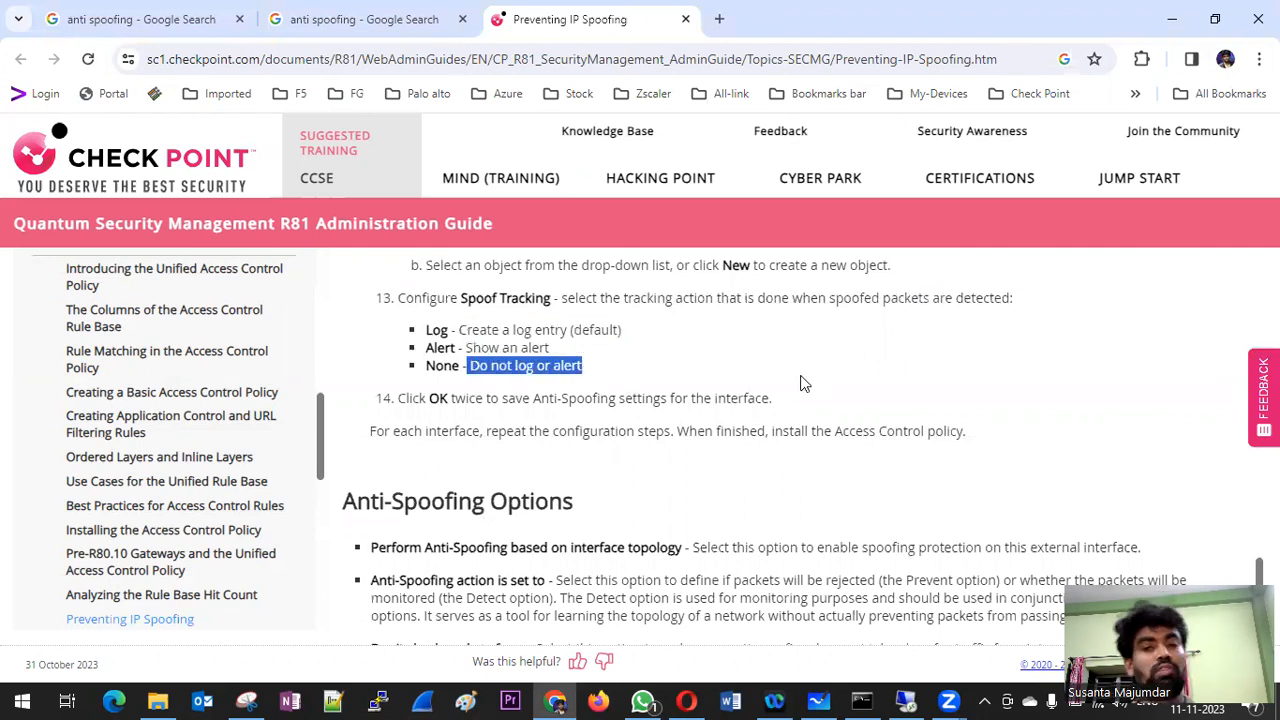
scroll(800, 383, "down", 2)
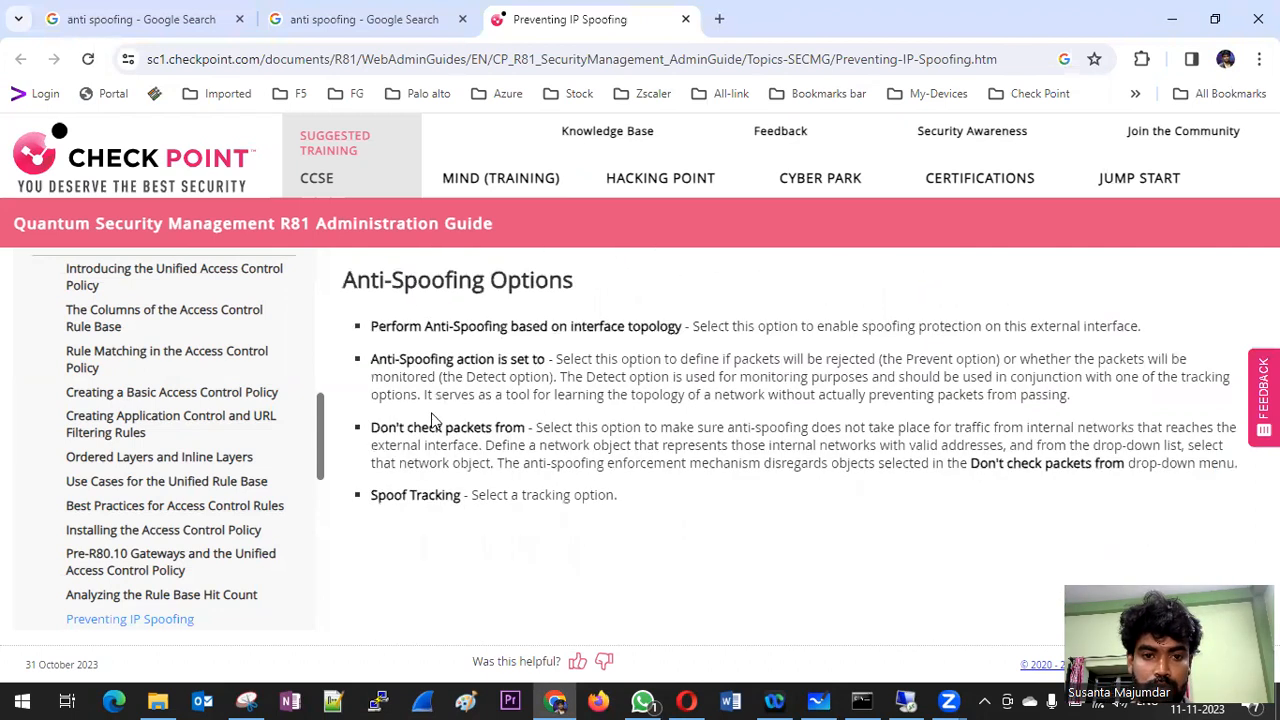
left_click_drag(645, 482, 357, 281)
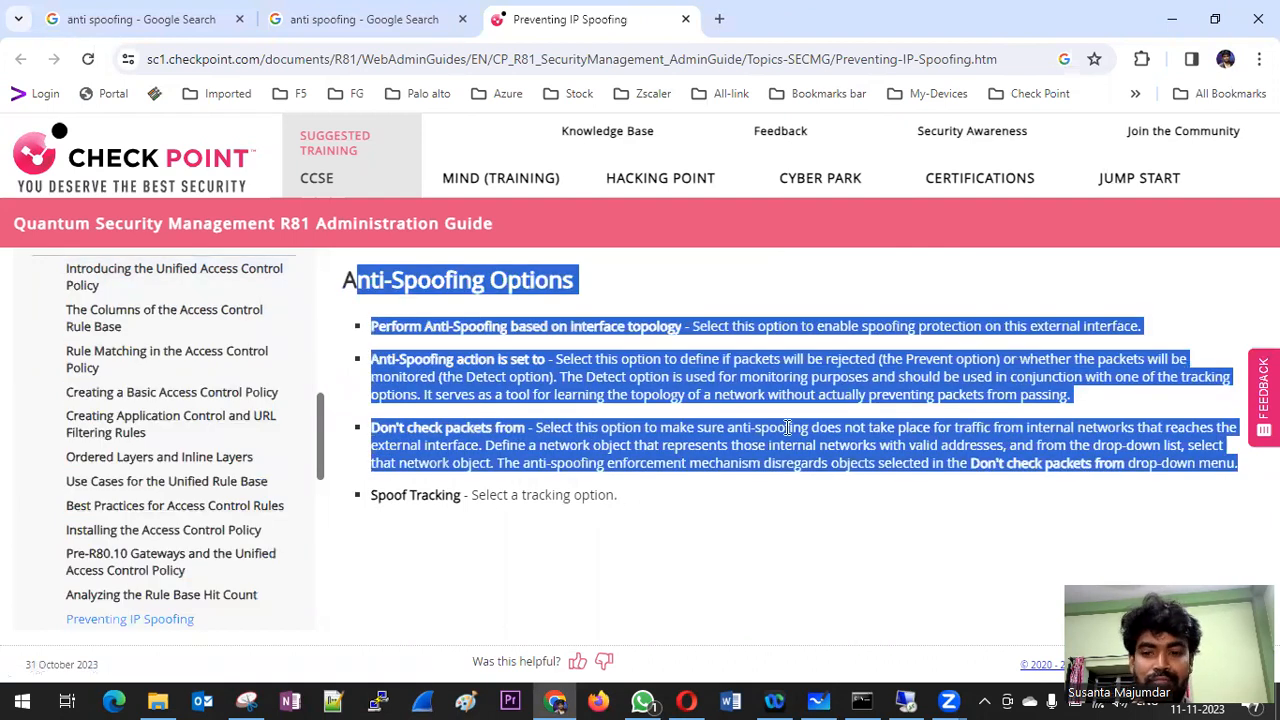